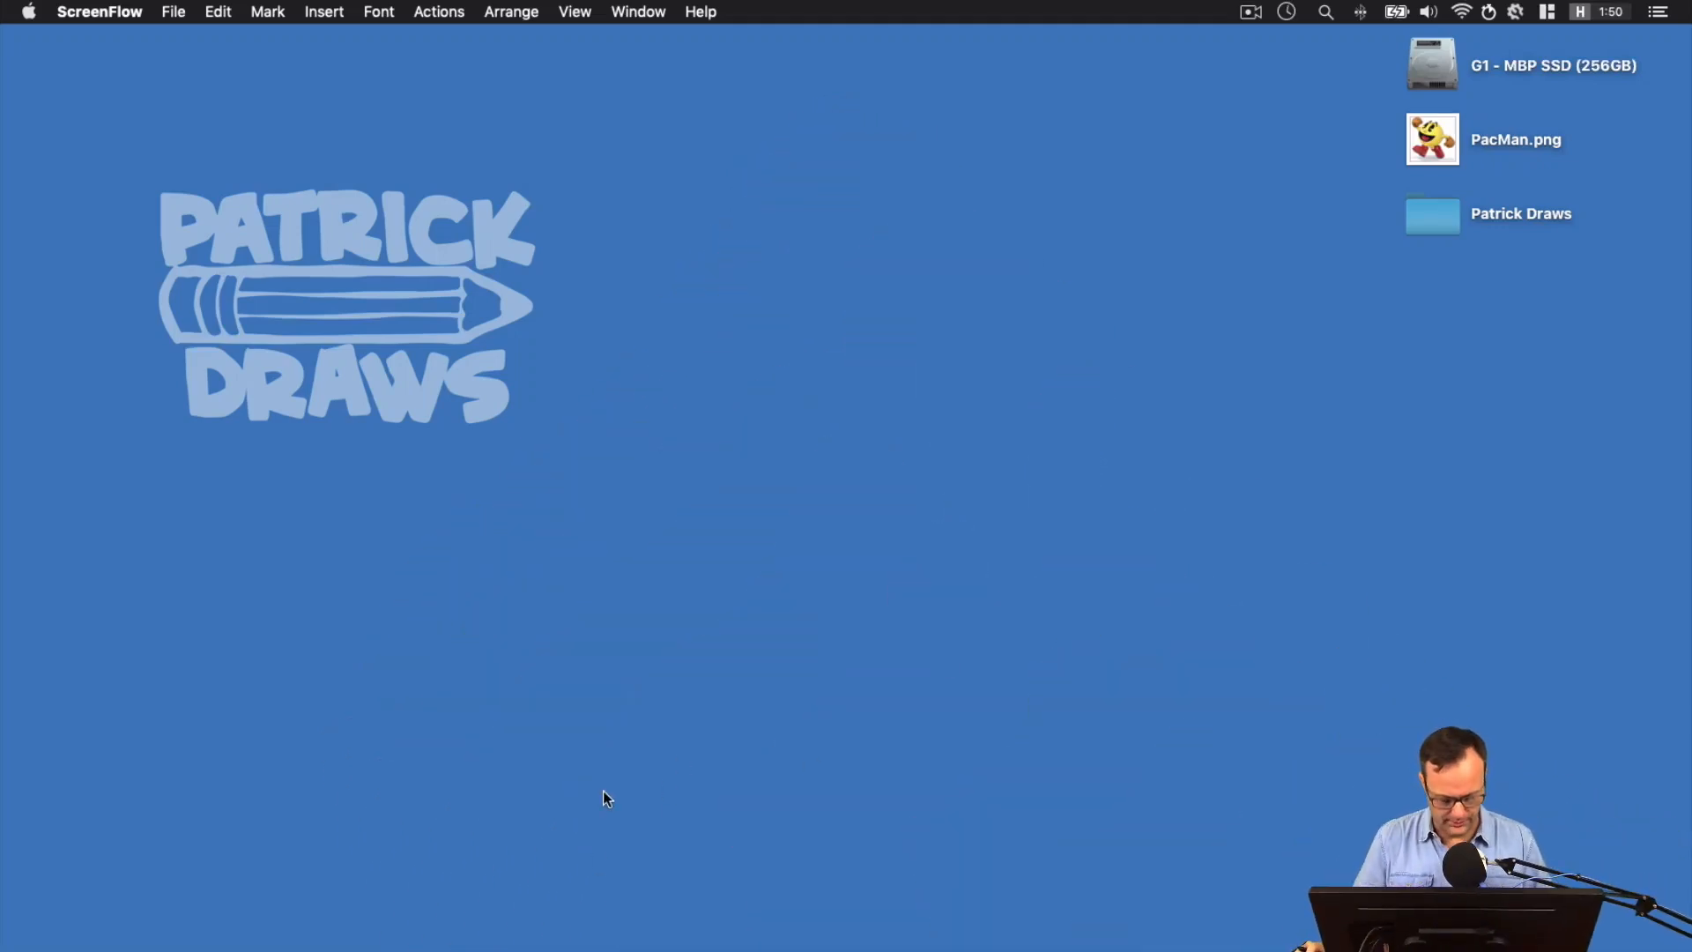
# Switch to RoughAnimator and create a new project at 1920 x 1080 and 30 fps
pyautogui.click(607, 941)
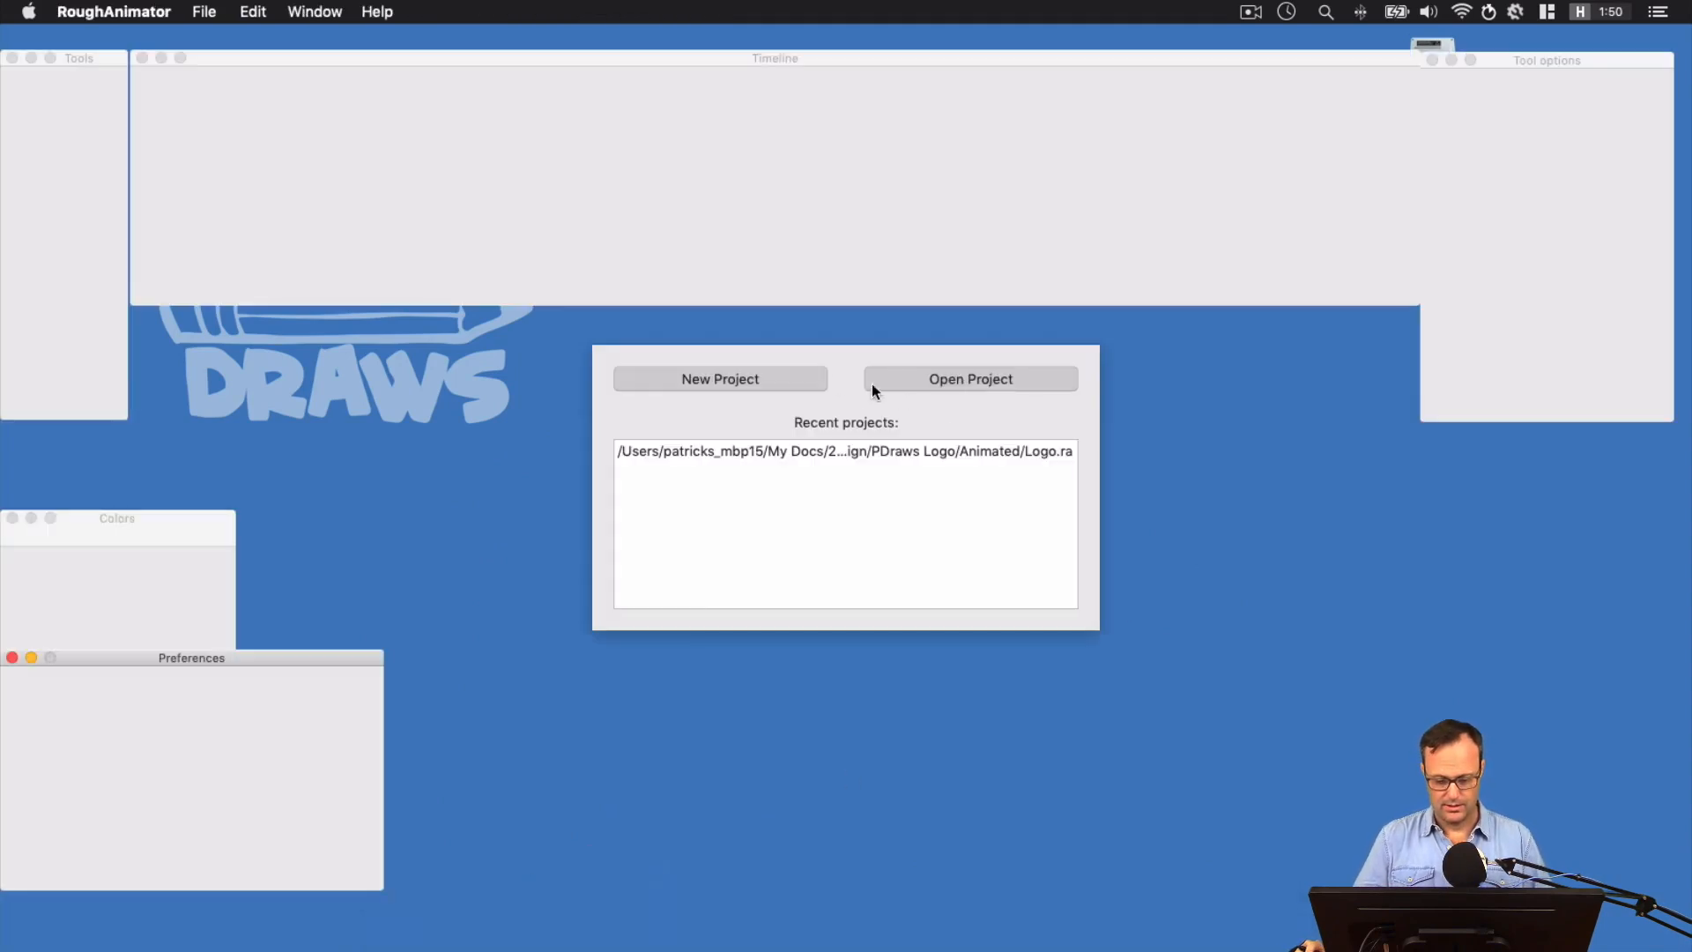
pyautogui.click(811, 378)
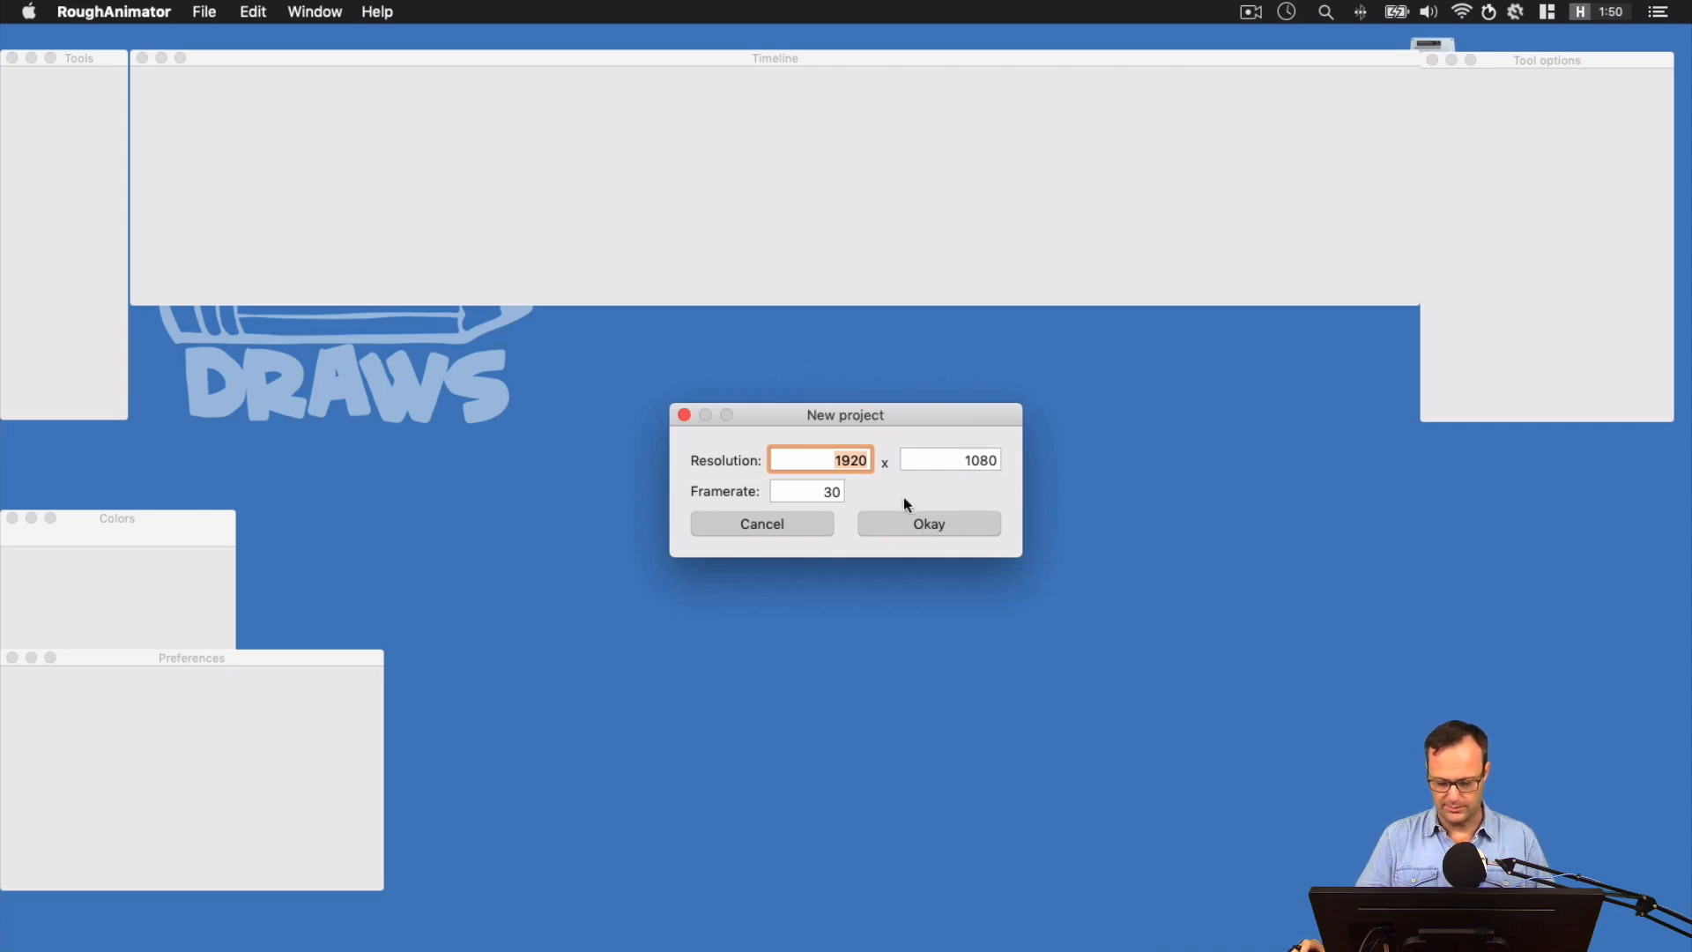
pyautogui.click(926, 521)
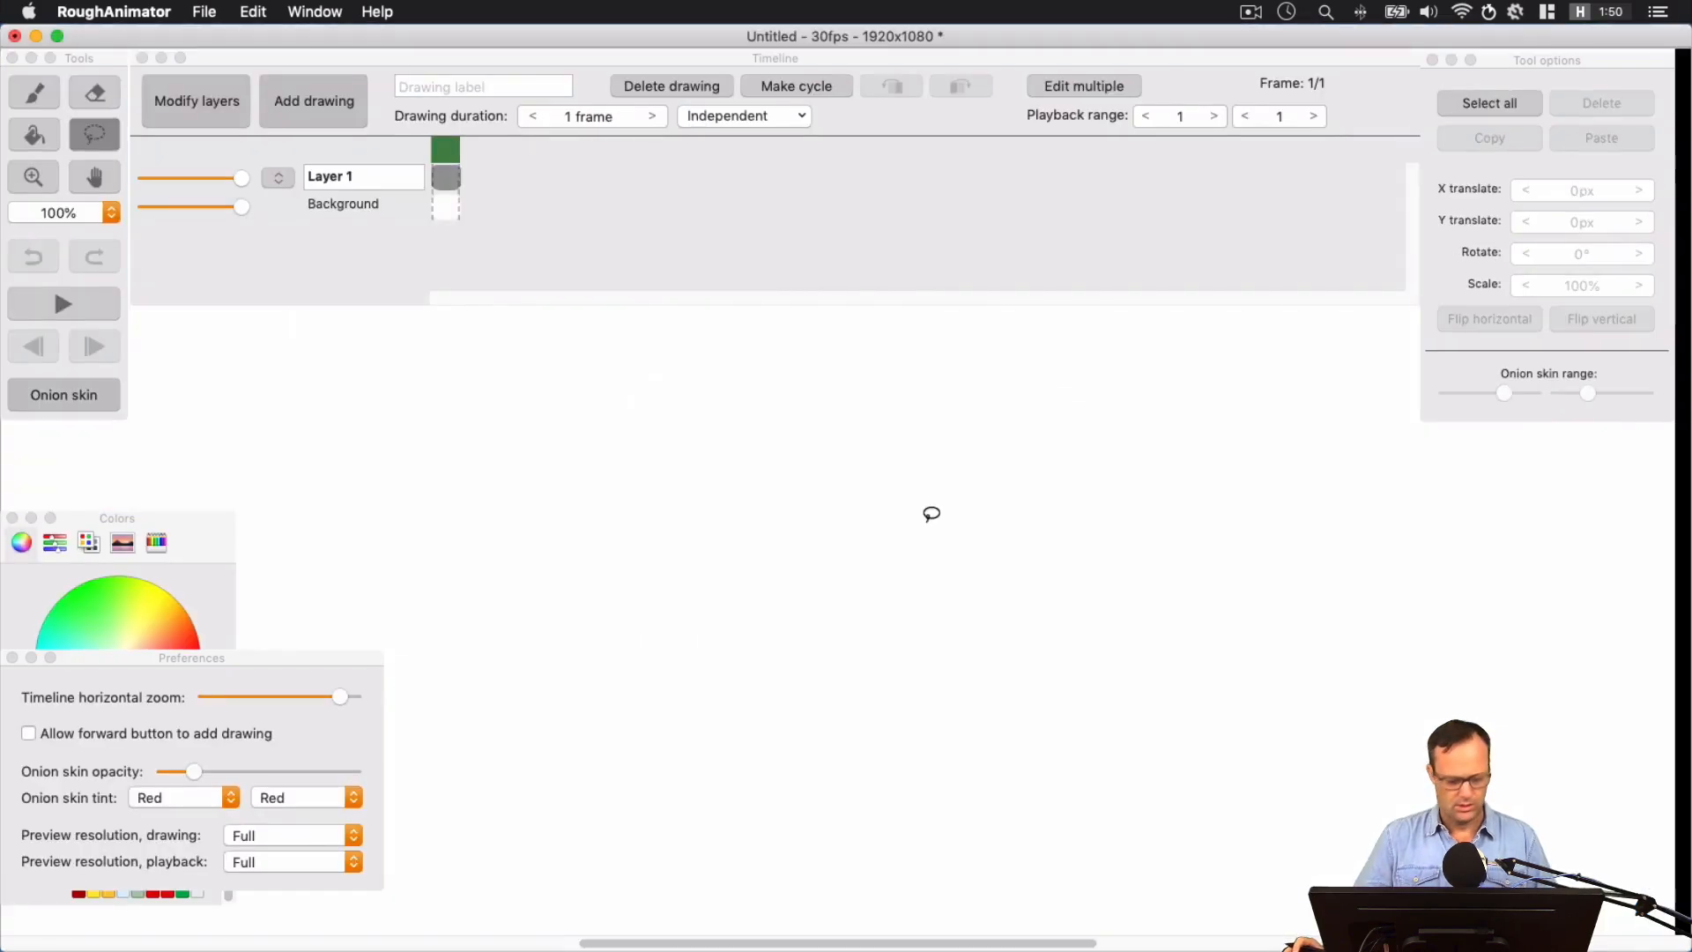
# Import the image PacMan.png from the Desktop into Layer 1
pyautogui.press('super+minus')
pyautogui.press('h')
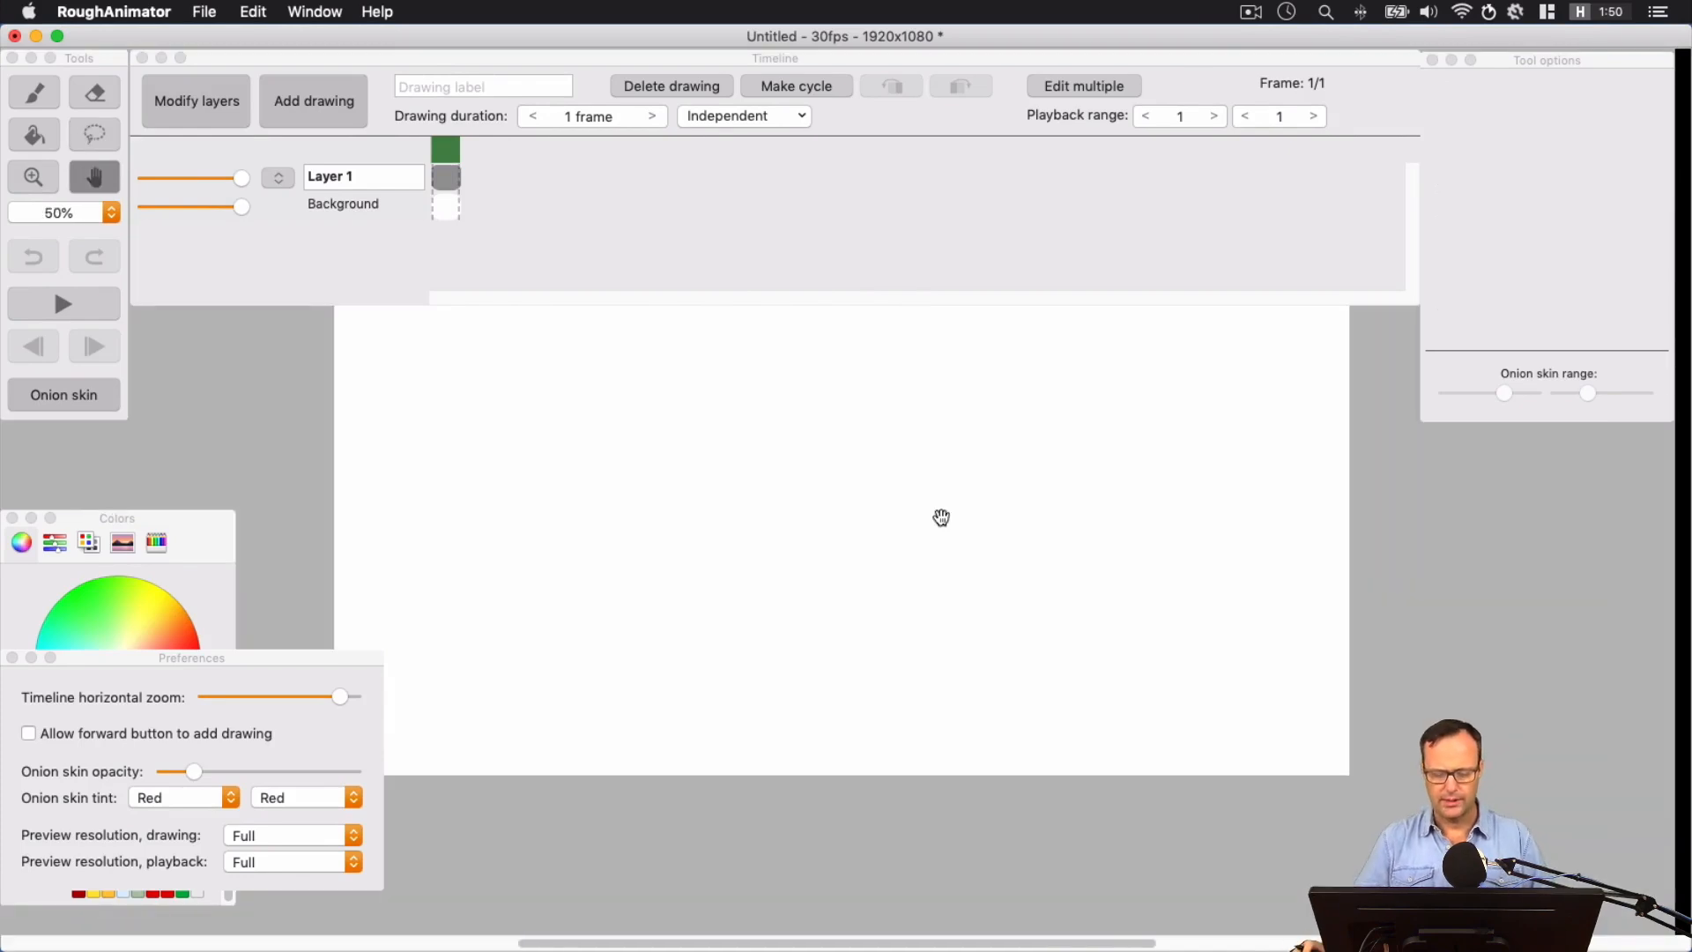
pyautogui.moveTo(940, 514)
pyautogui.mouseDown()
pyautogui.moveTo(1020, 661)
pyautogui.moveTo(1020, 643)
pyautogui.mouseUp()
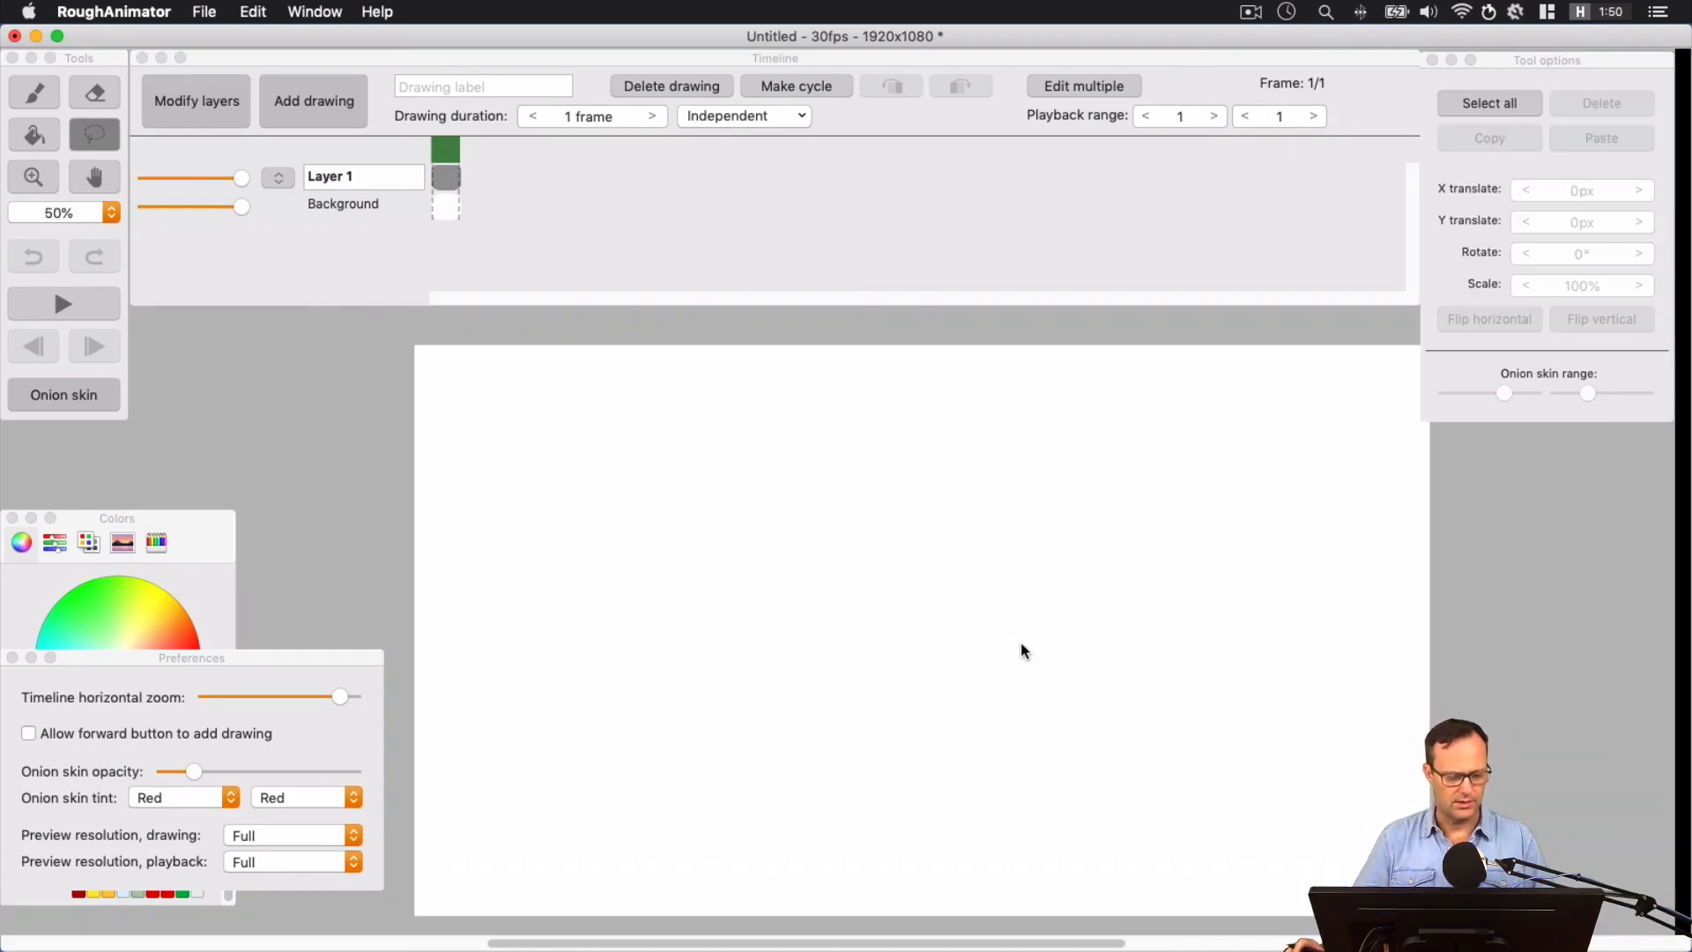
pyautogui.click(205, 10)
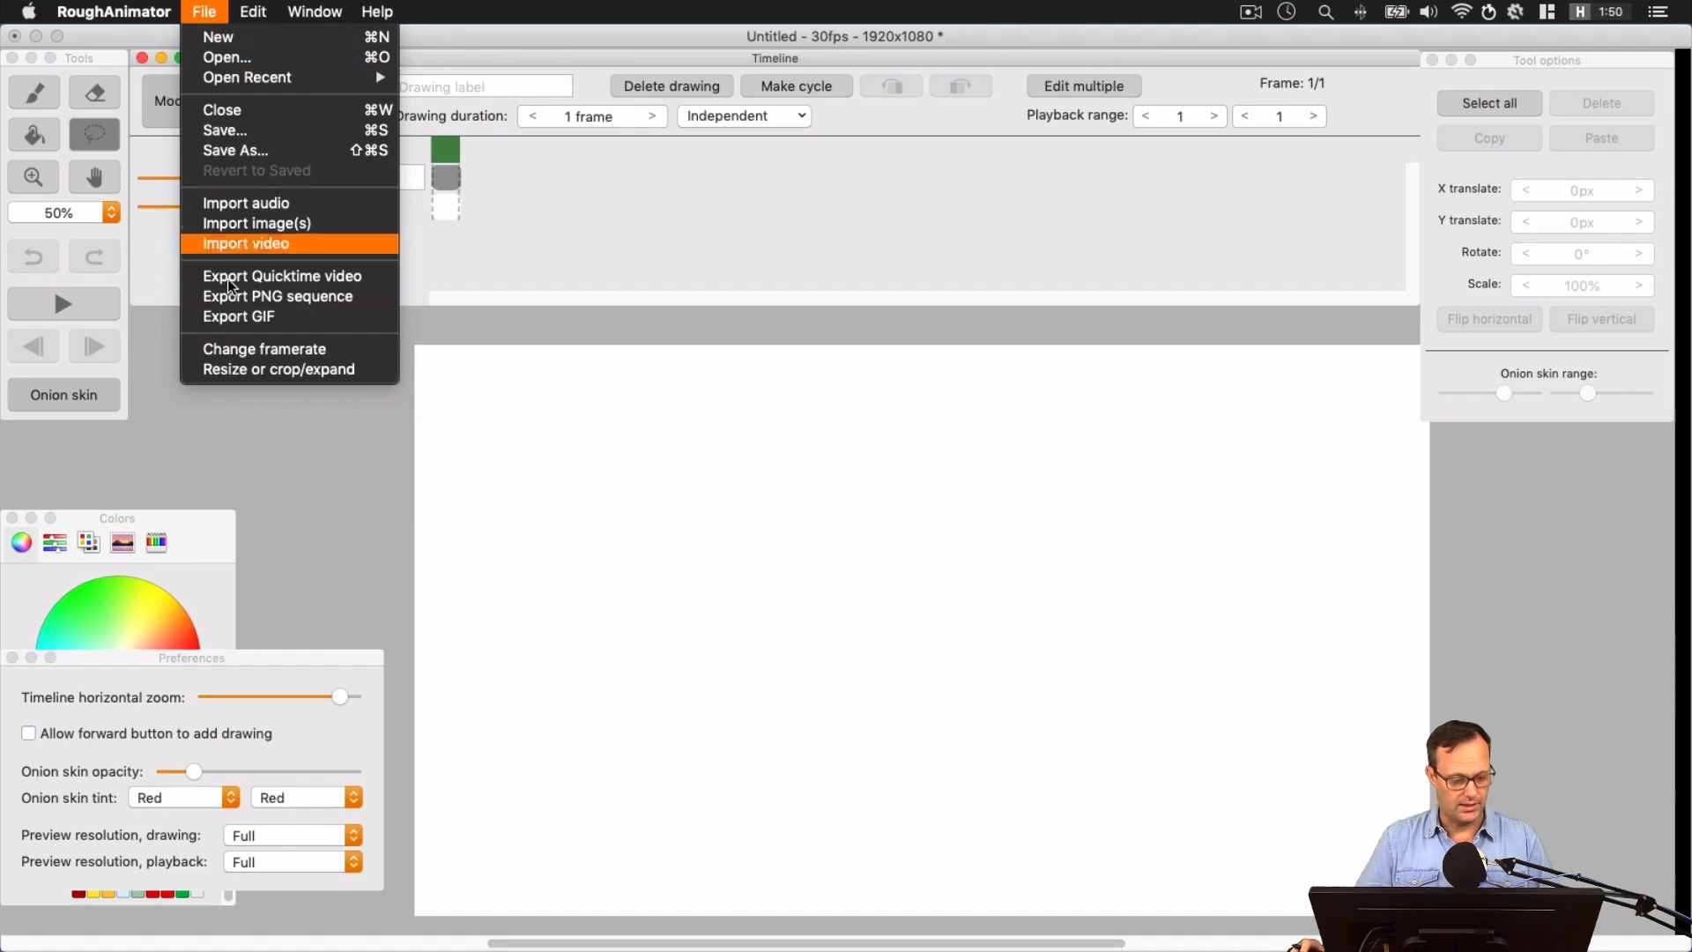
pyautogui.click(236, 230)
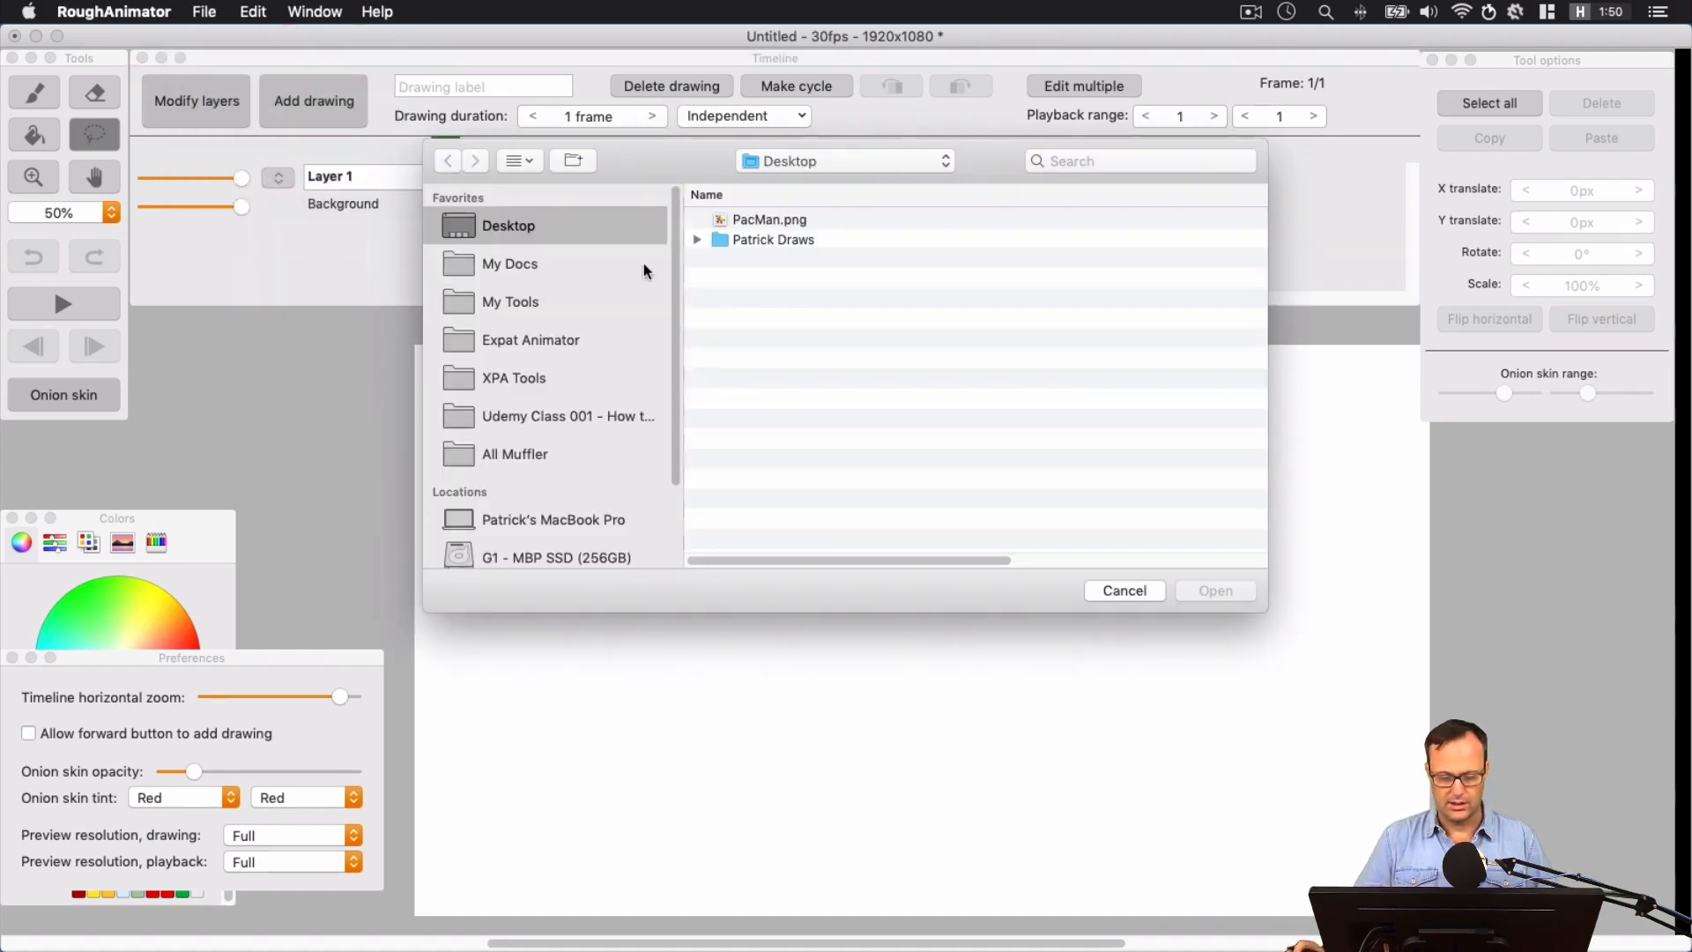
pyautogui.click(722, 221)
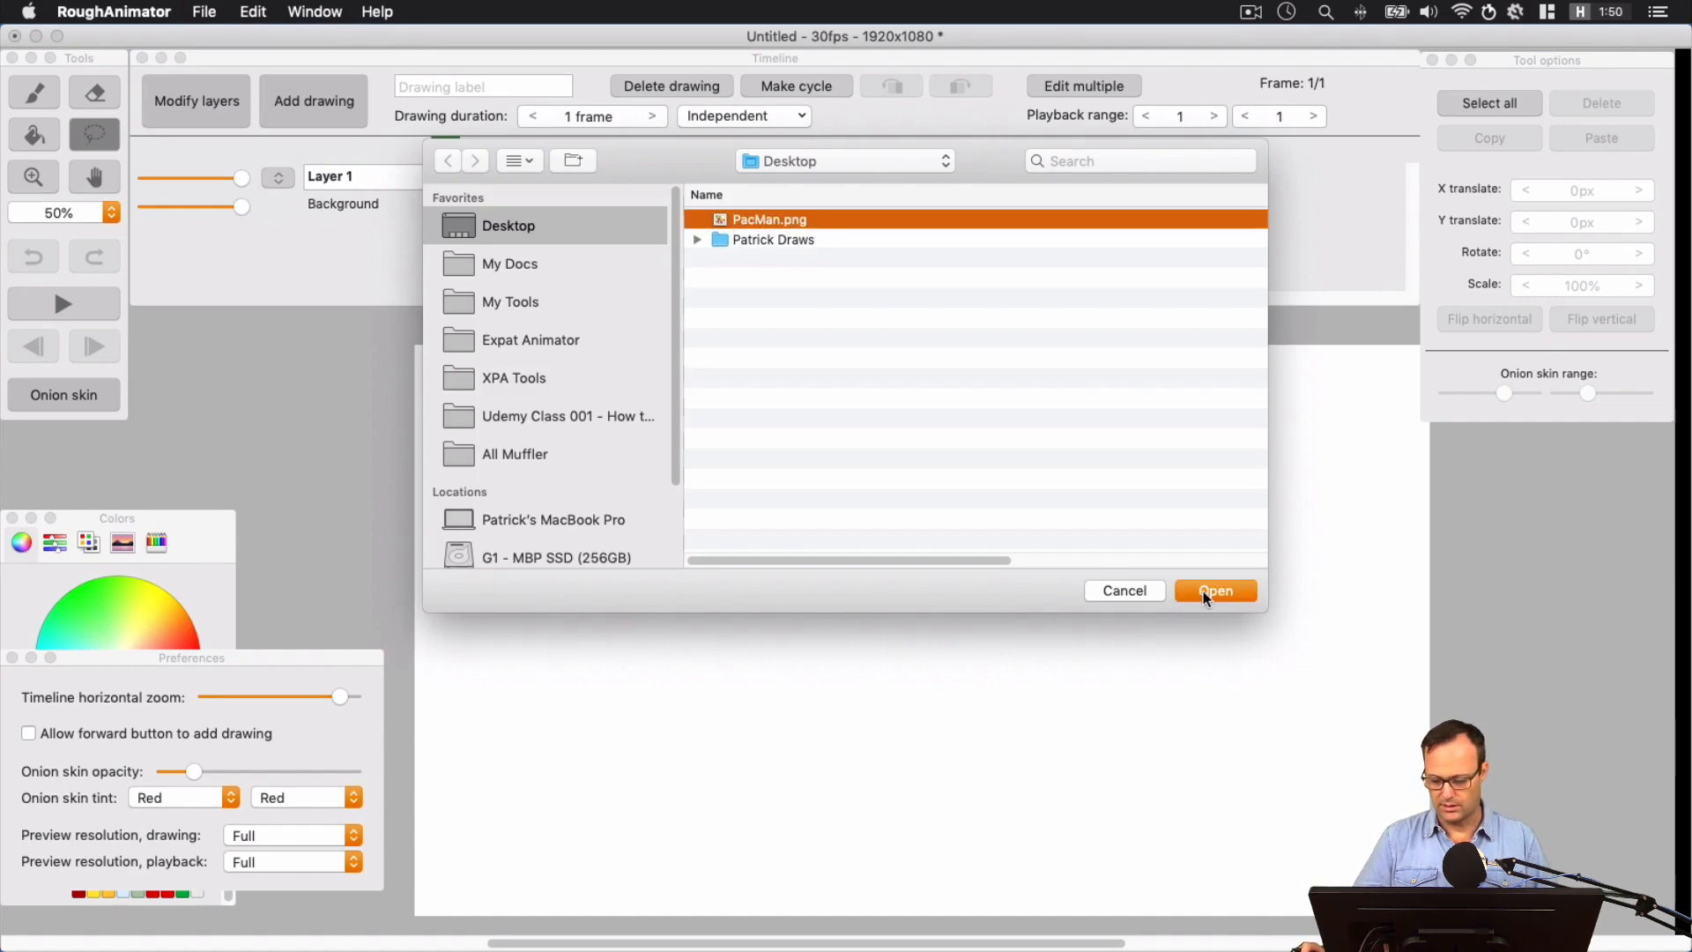
pyautogui.click(1202, 591)
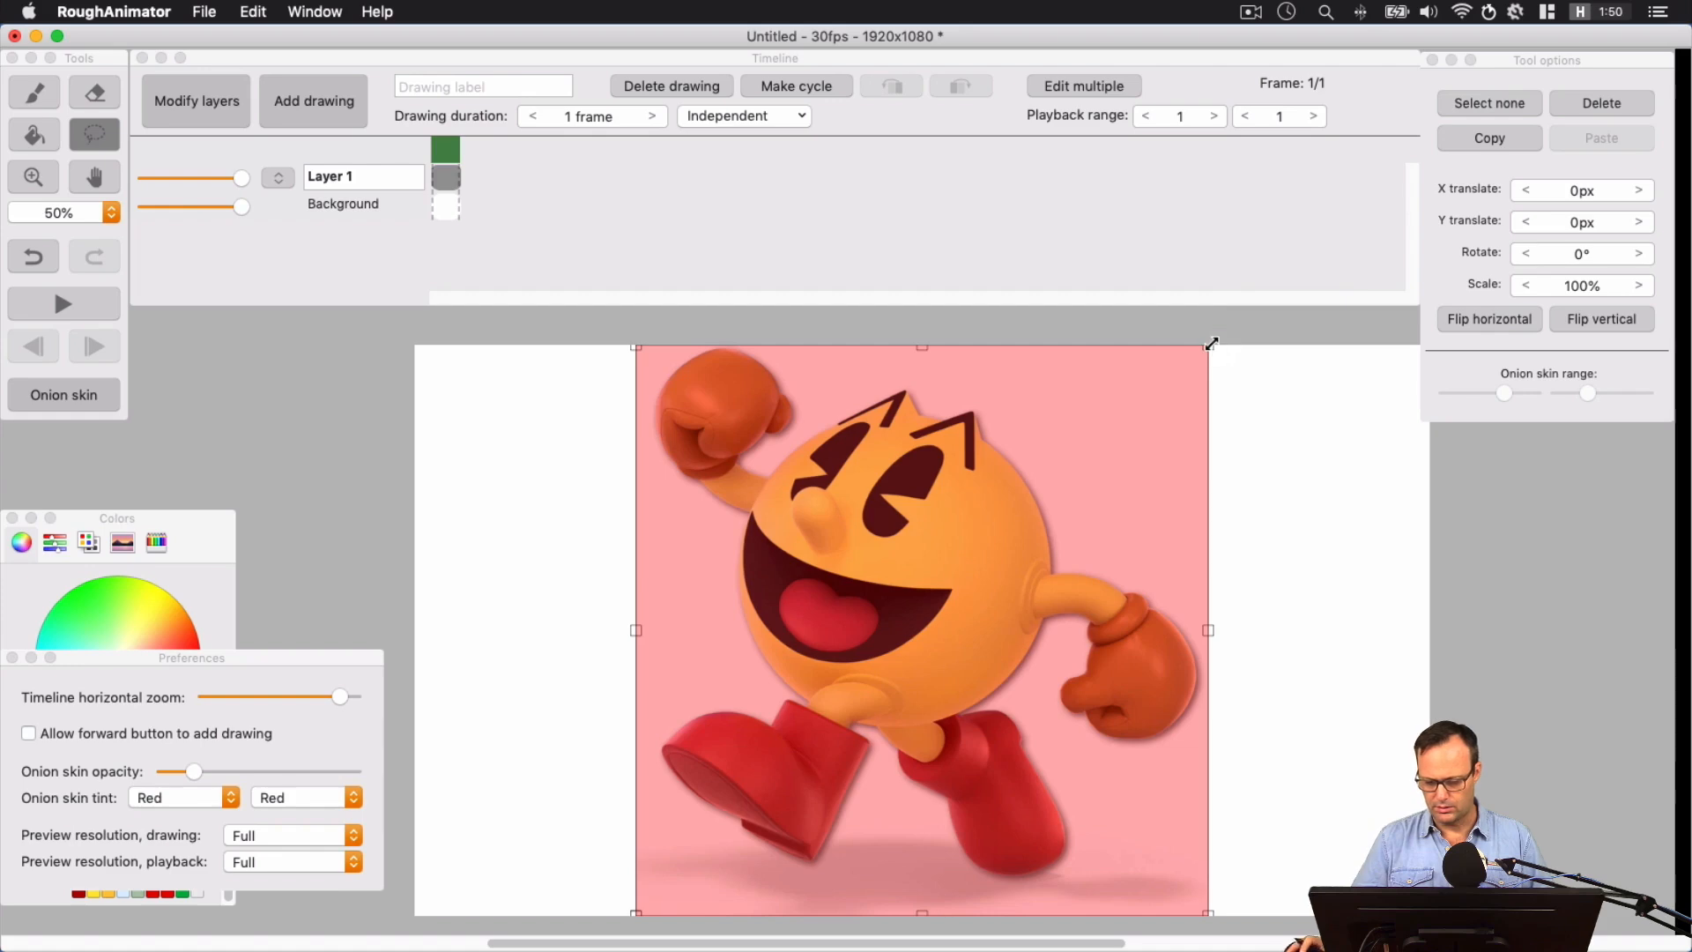
# Scale the imported Pac-Man image to 60%, move it to the canvas's right side and deselect it
pyautogui.moveTo(1212, 342); pyautogui.dragTo(1097, 453)
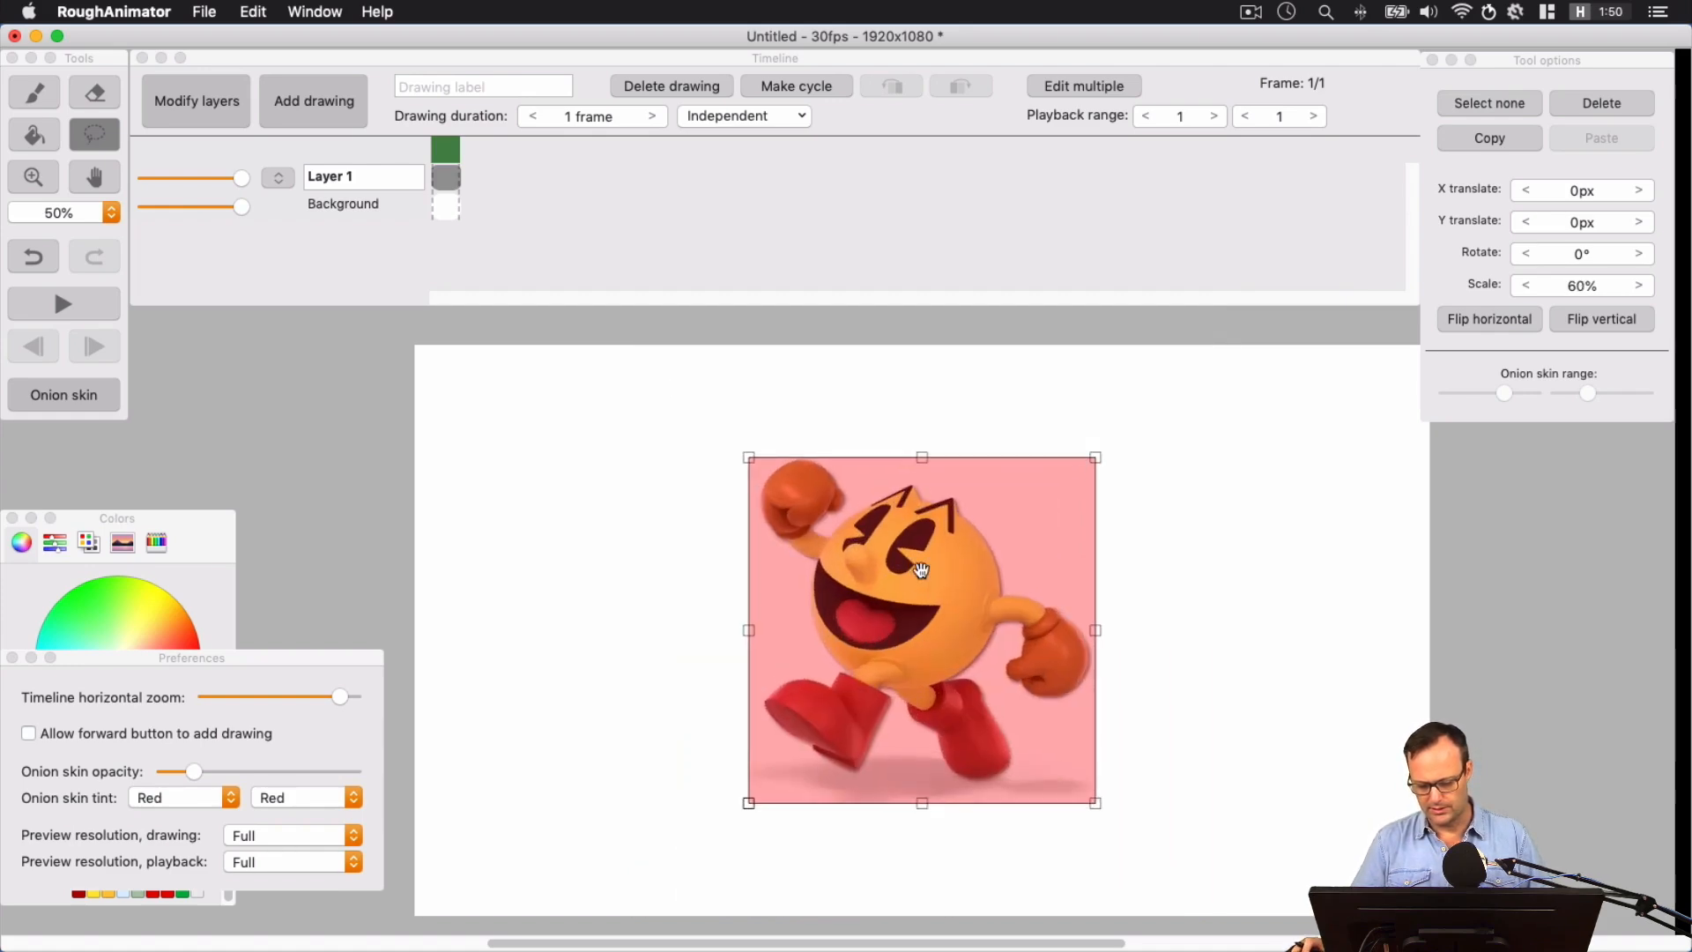
pyautogui.moveTo(917, 573); pyautogui.dragTo(1229, 523)
pyautogui.click(1475, 594)
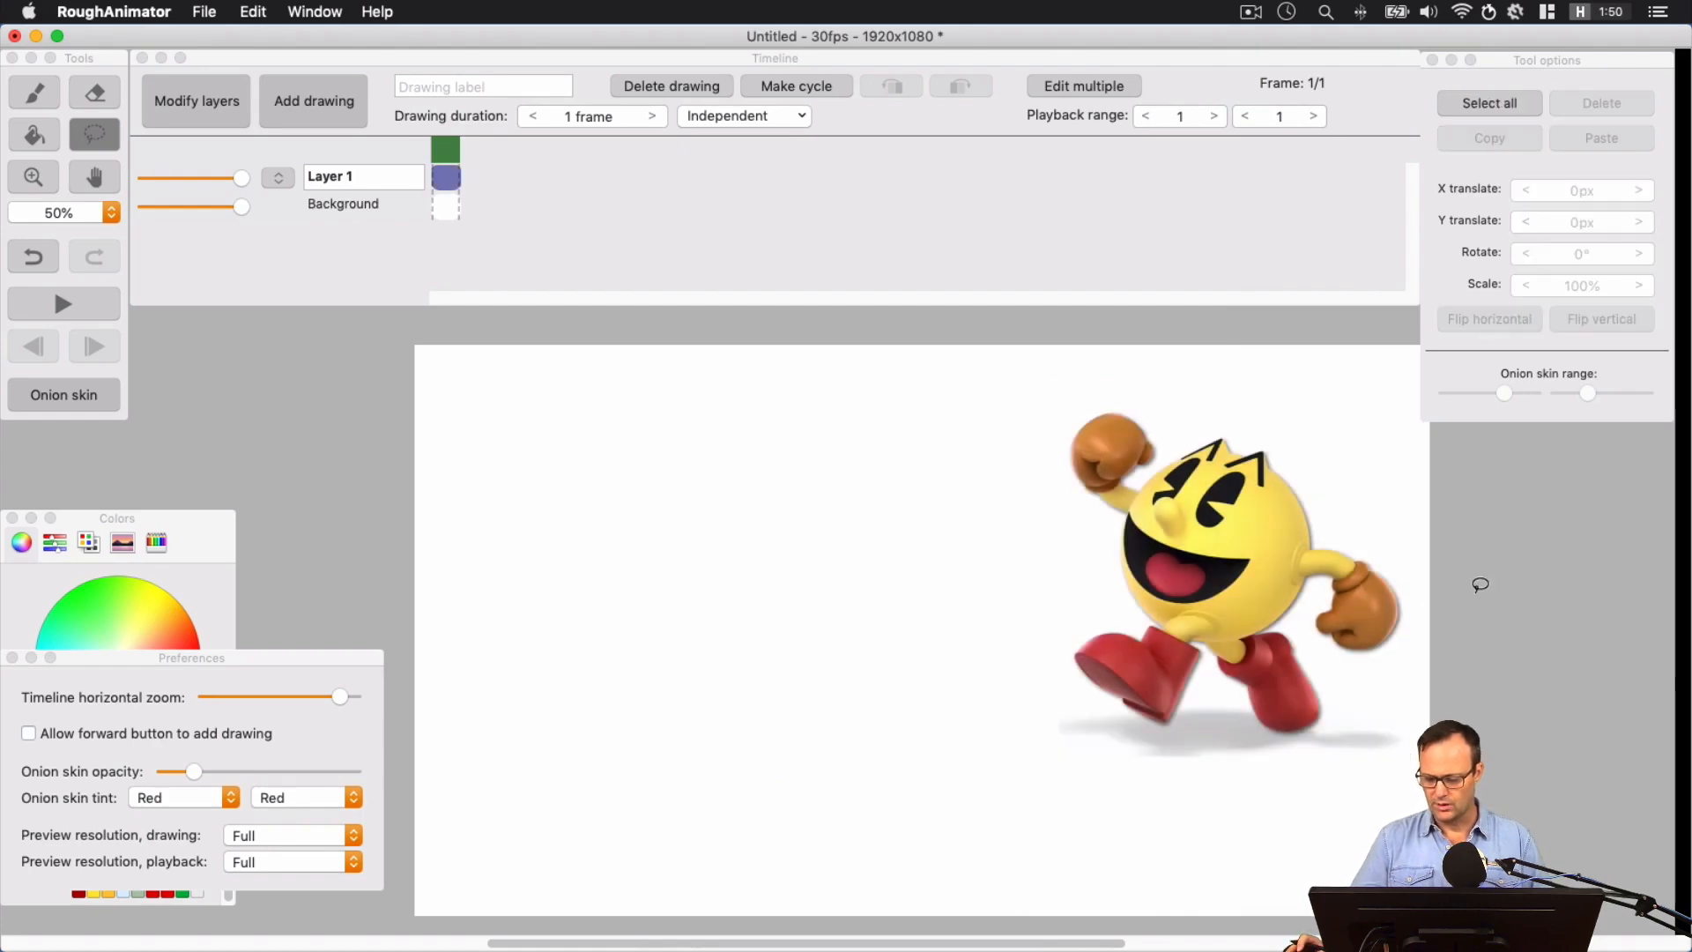
# Add an empty layer above Layer 1 and name it Shapes
pyautogui.click(228, 117)
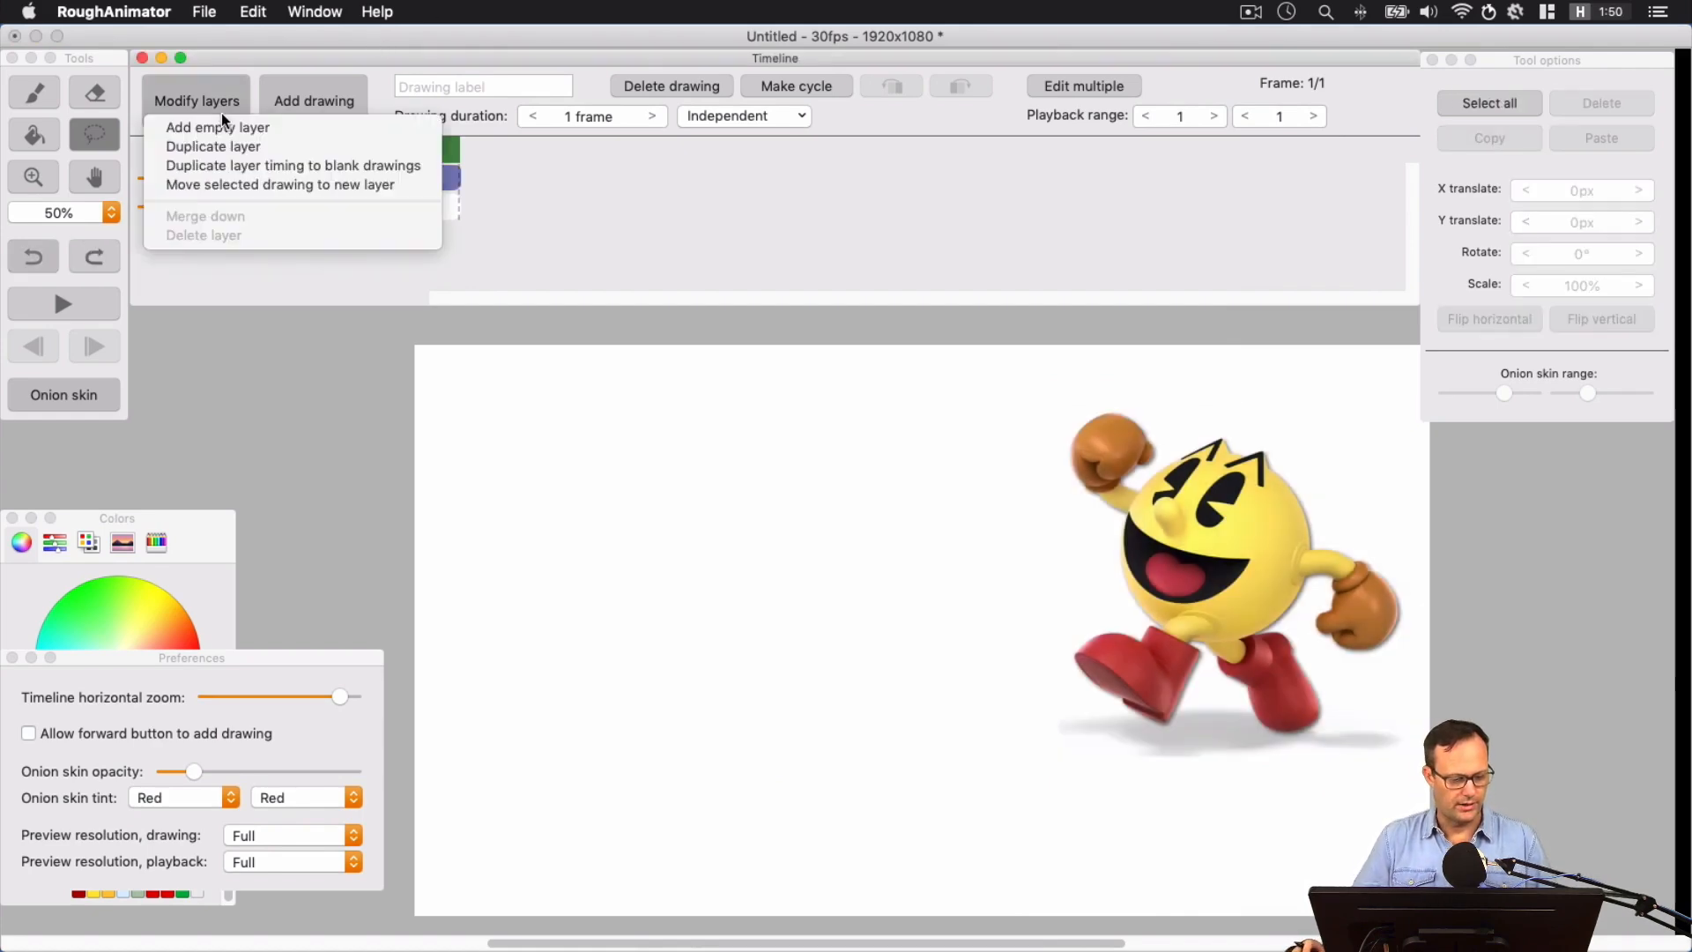
pyautogui.click(220, 120)
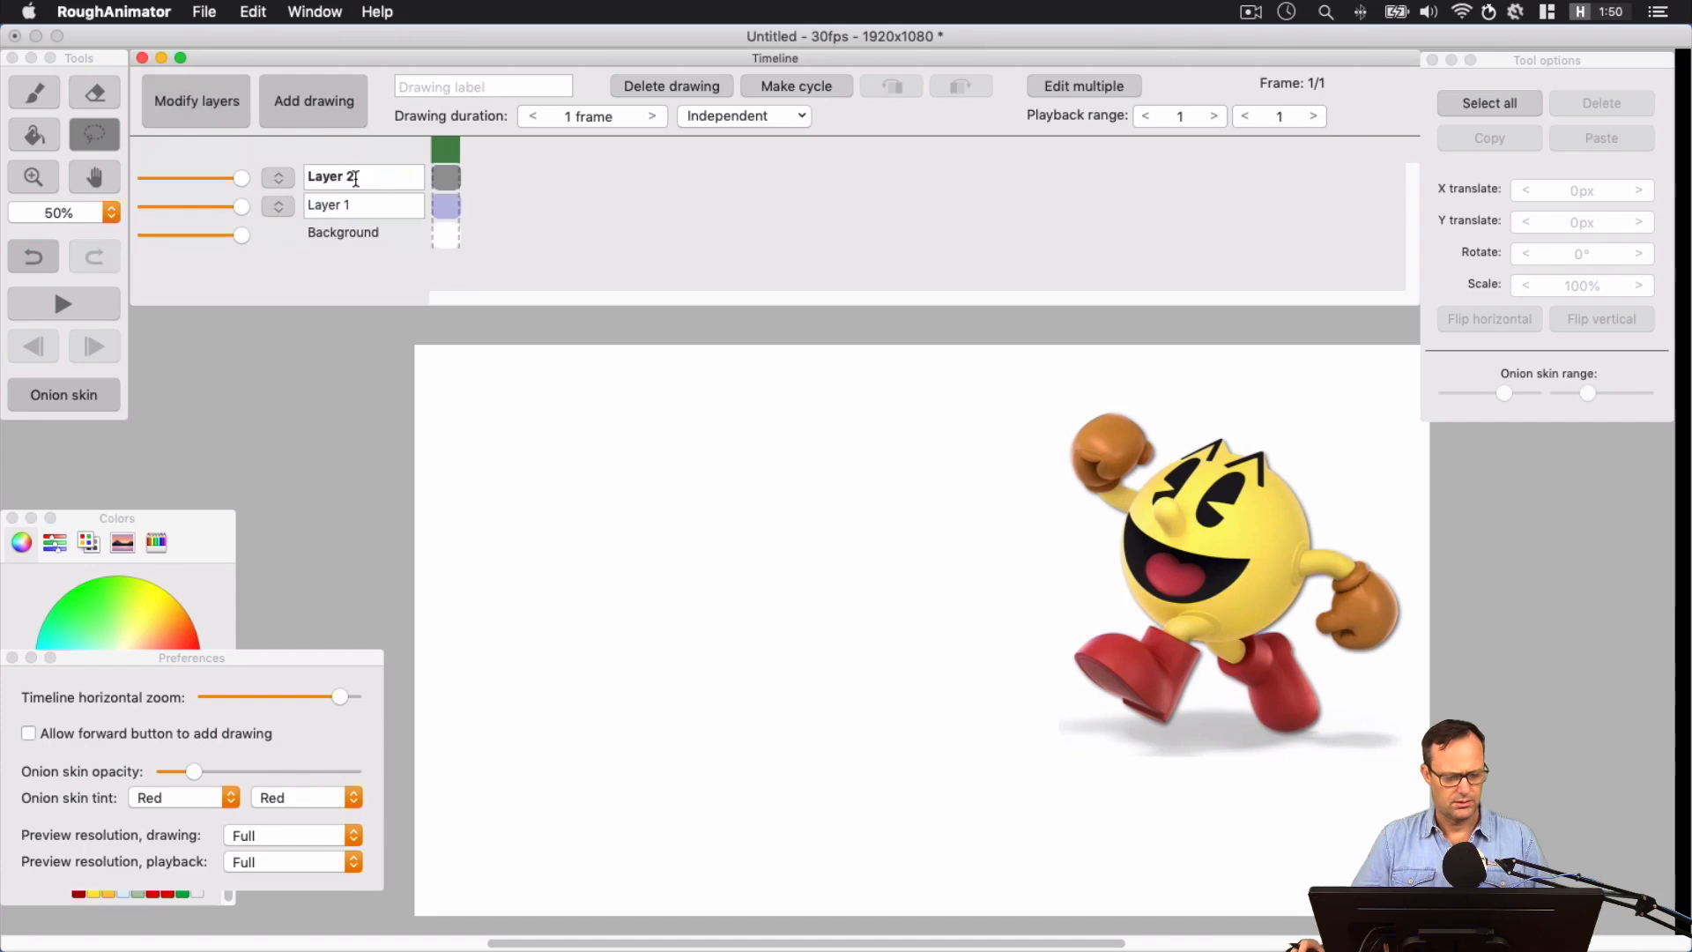
pyautogui.write('Sha')
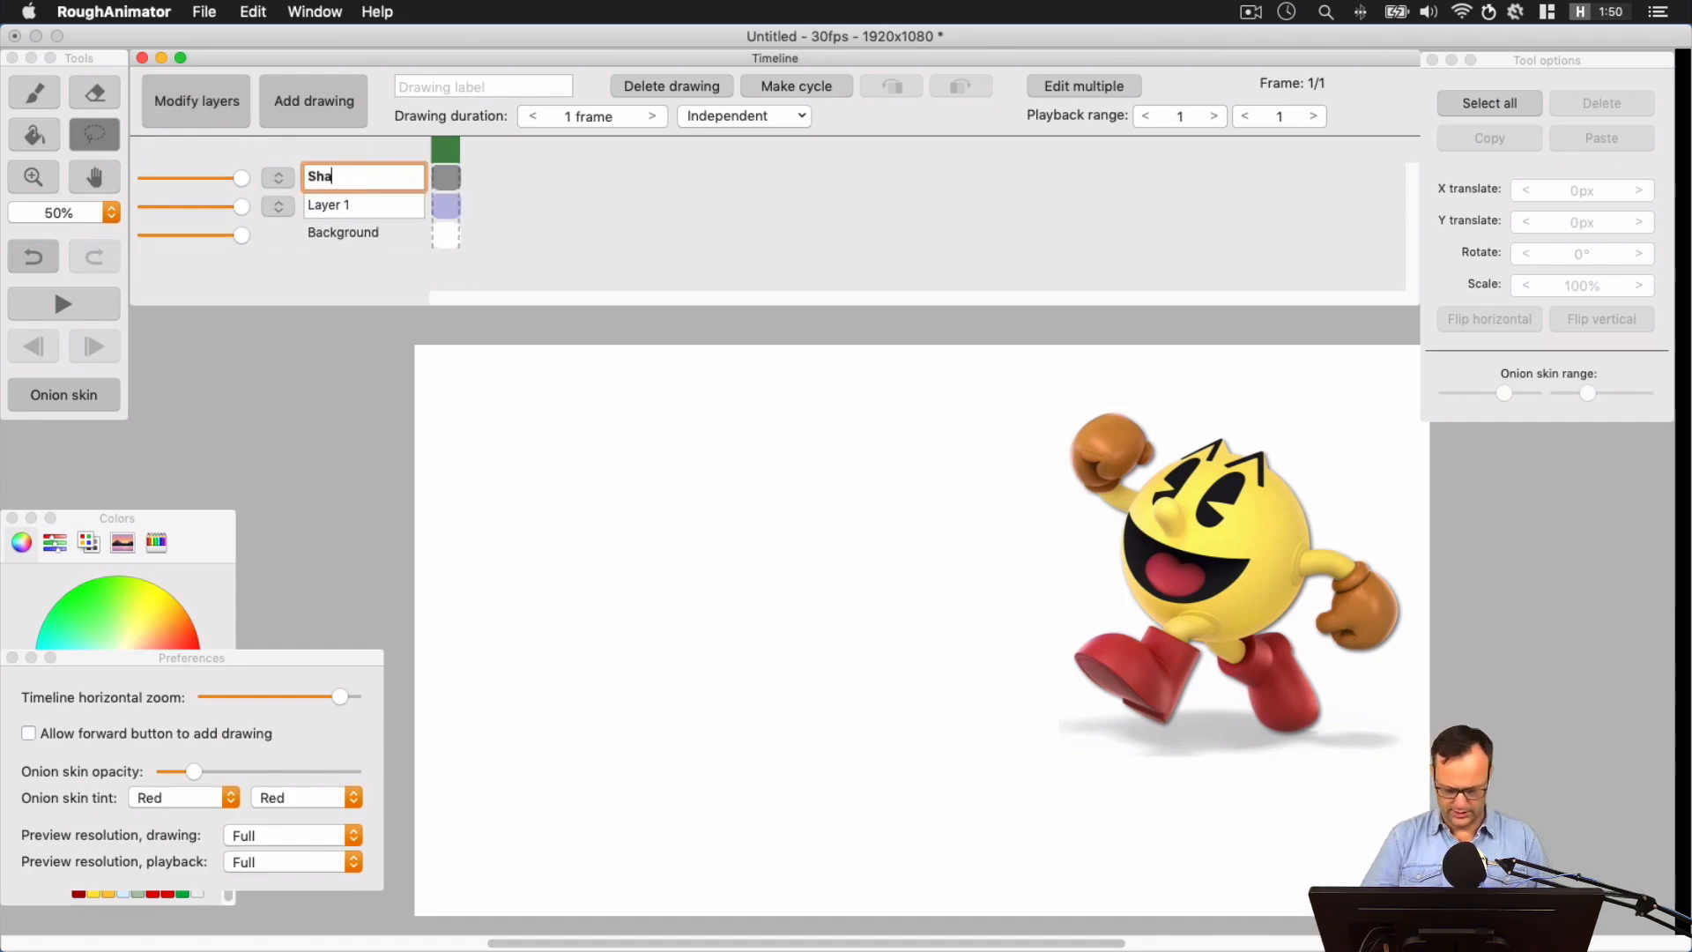
pyautogui.write('pes')
pyautogui.press('Return')
pyautogui.press('space')
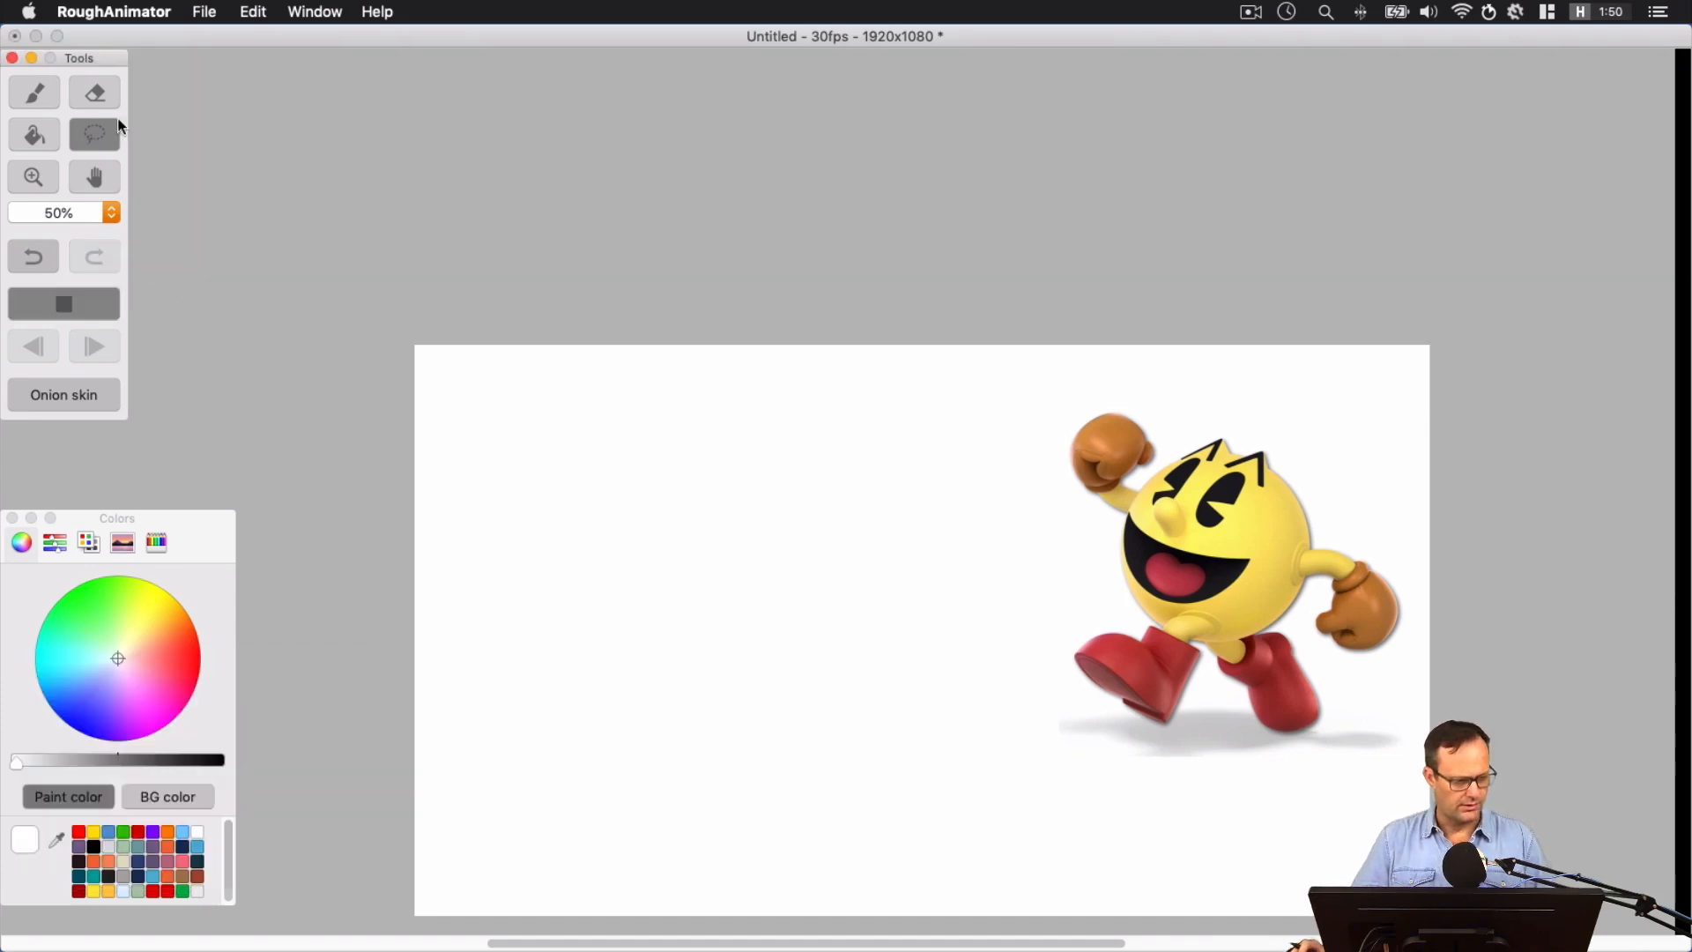
# Trace Pac-Man's round body and both gloves as circles with a red brush
pyautogui.click(35, 92)
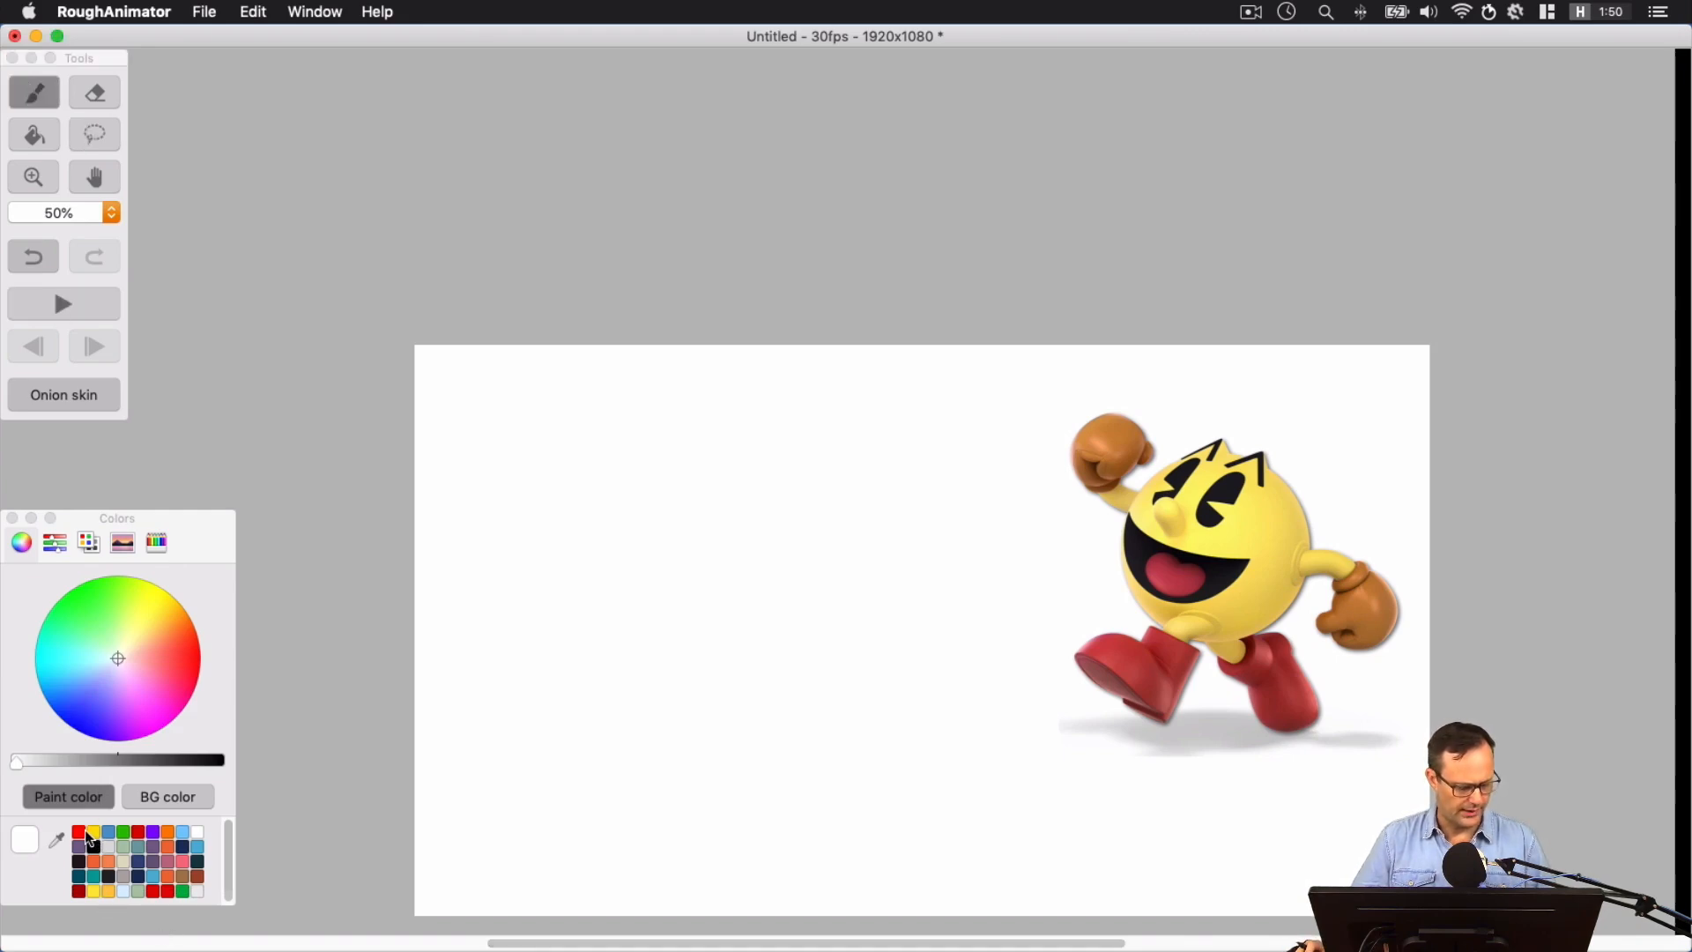
pyautogui.click(81, 832)
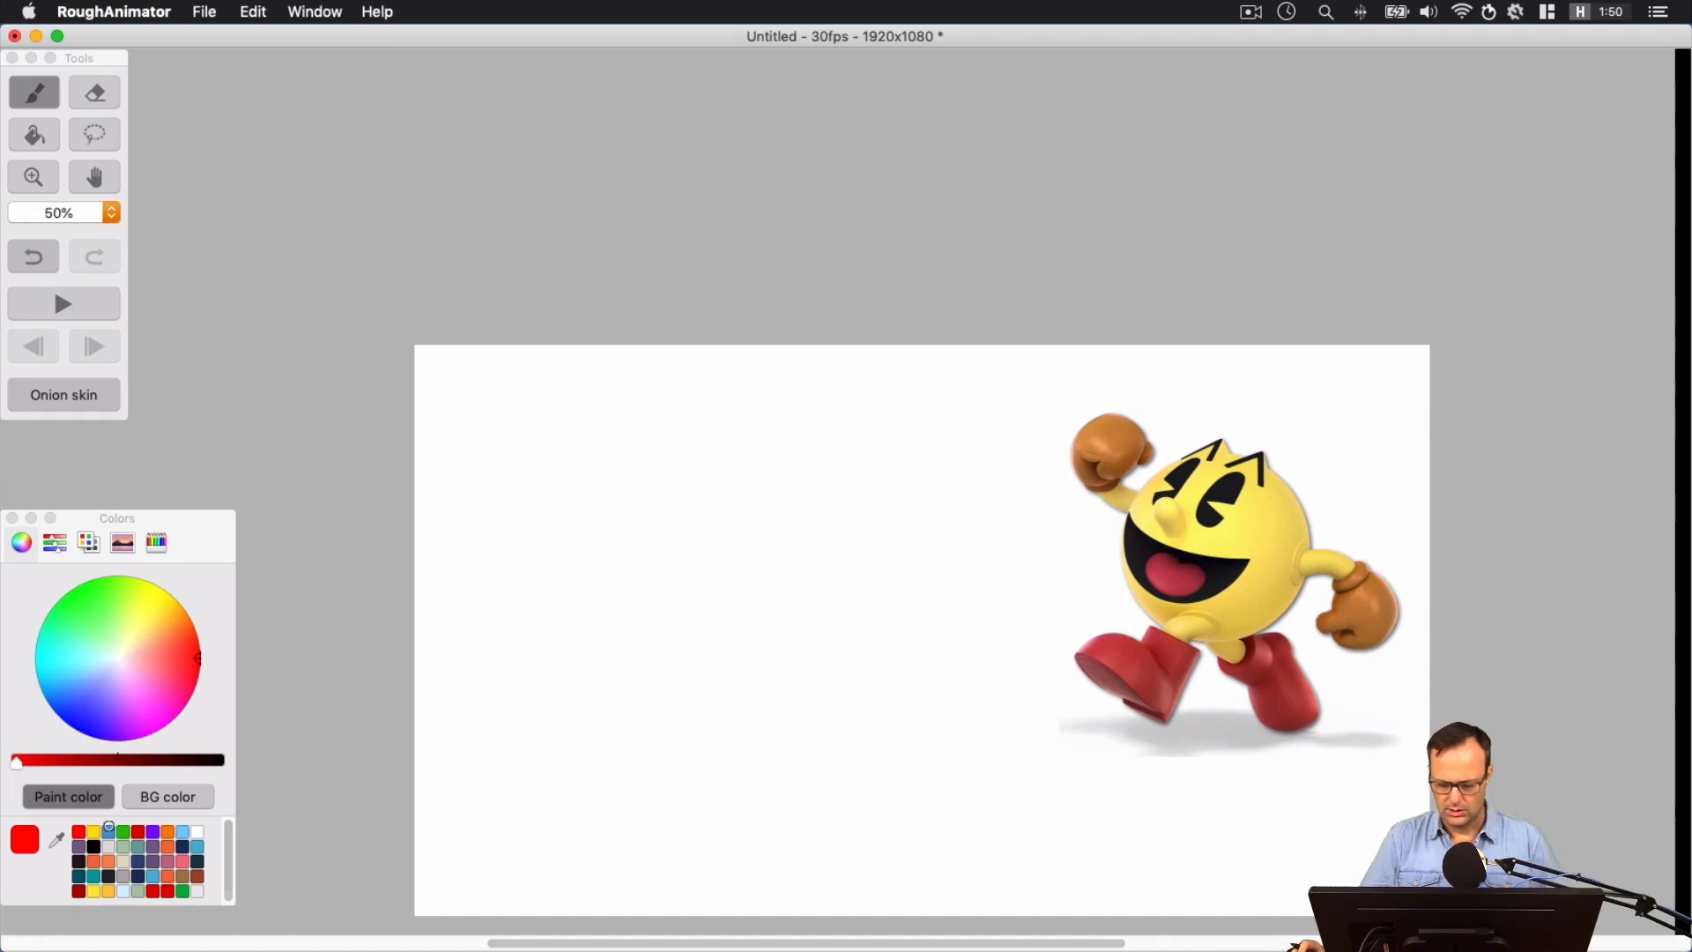
pyautogui.press('super+=')
pyautogui.press('super+=')
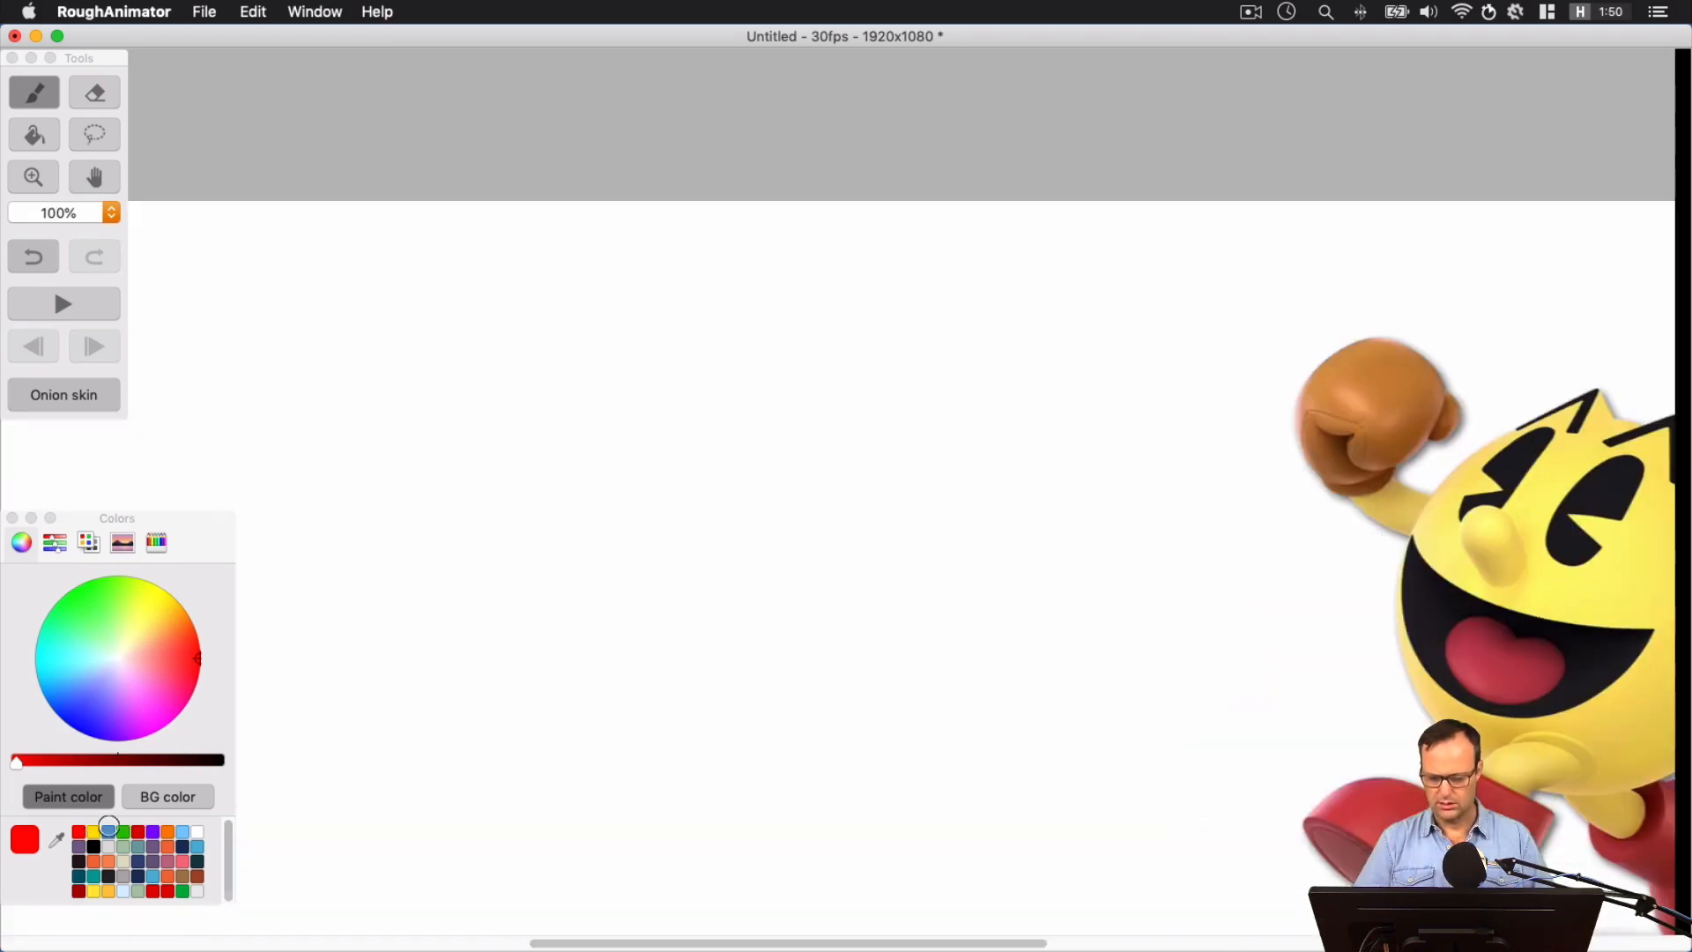
pyautogui.press('space')
pyautogui.press('space')
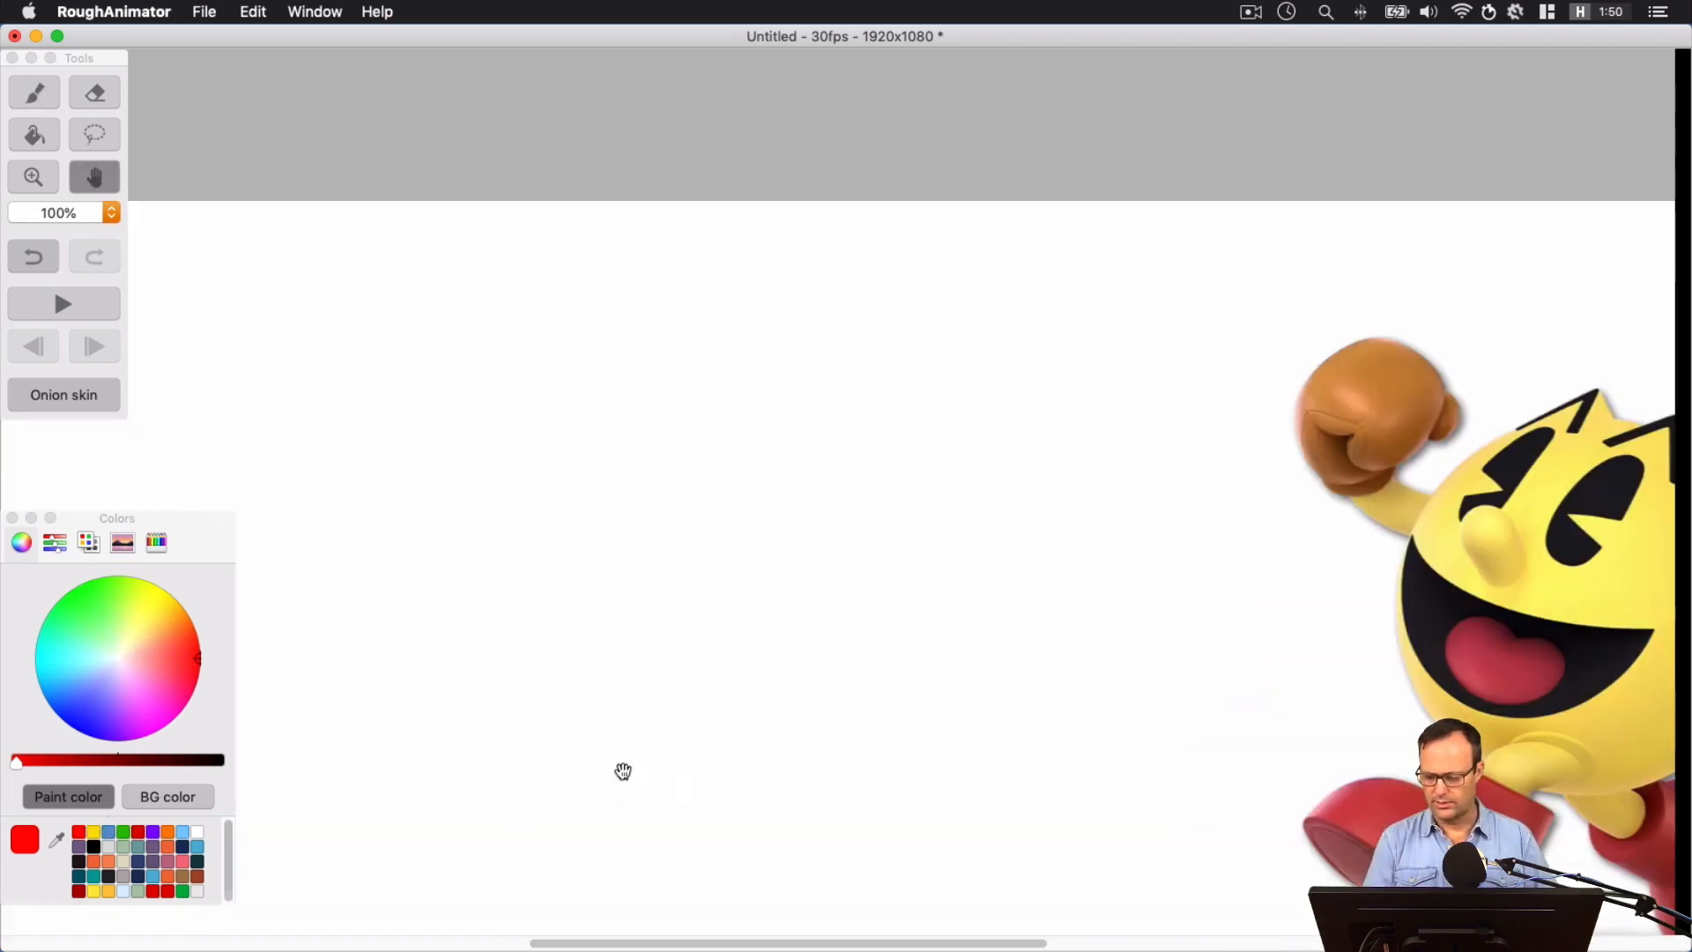
pyautogui.moveTo(1339, 529); pyautogui.dragTo(704, 342)
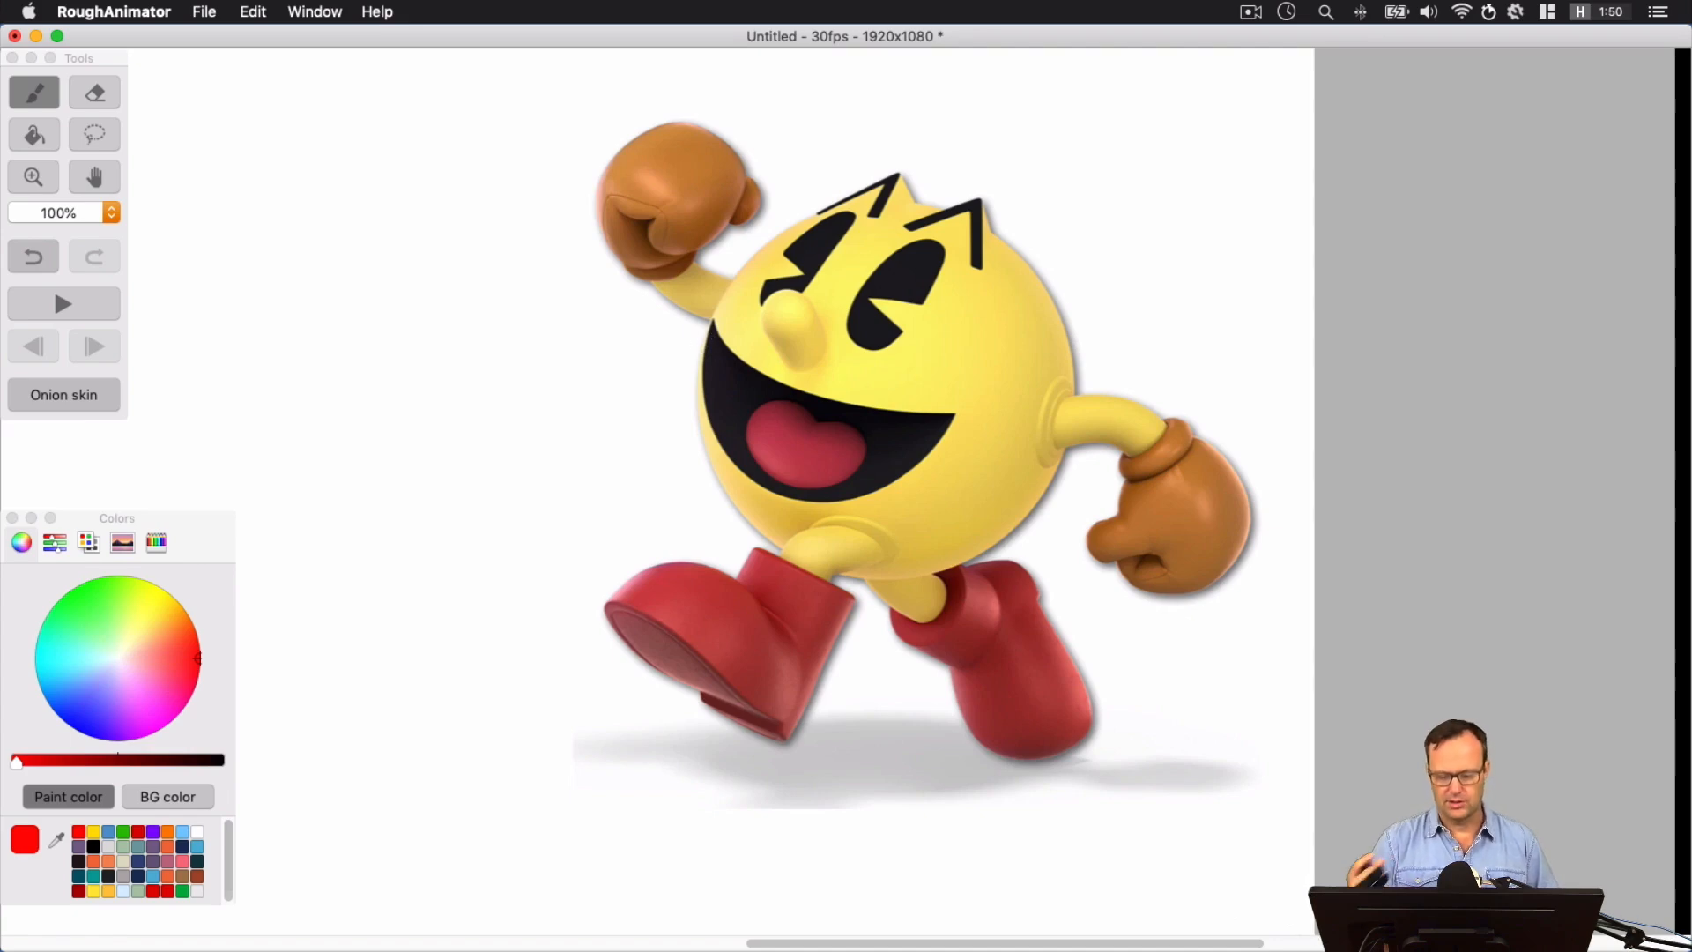
pyautogui.moveTo(1014, 256)
pyautogui.mouseDown()
pyautogui.moveTo(943, 216)
pyautogui.moveTo(827, 214)
pyautogui.moveTo(714, 305)
pyautogui.moveTo(693, 429)
pyautogui.moveTo(777, 547)
pyautogui.moveTo(904, 582)
pyautogui.moveTo(1035, 500)
pyautogui.moveTo(1057, 373)
pyautogui.moveTo(947, 203)
pyautogui.mouseUp()
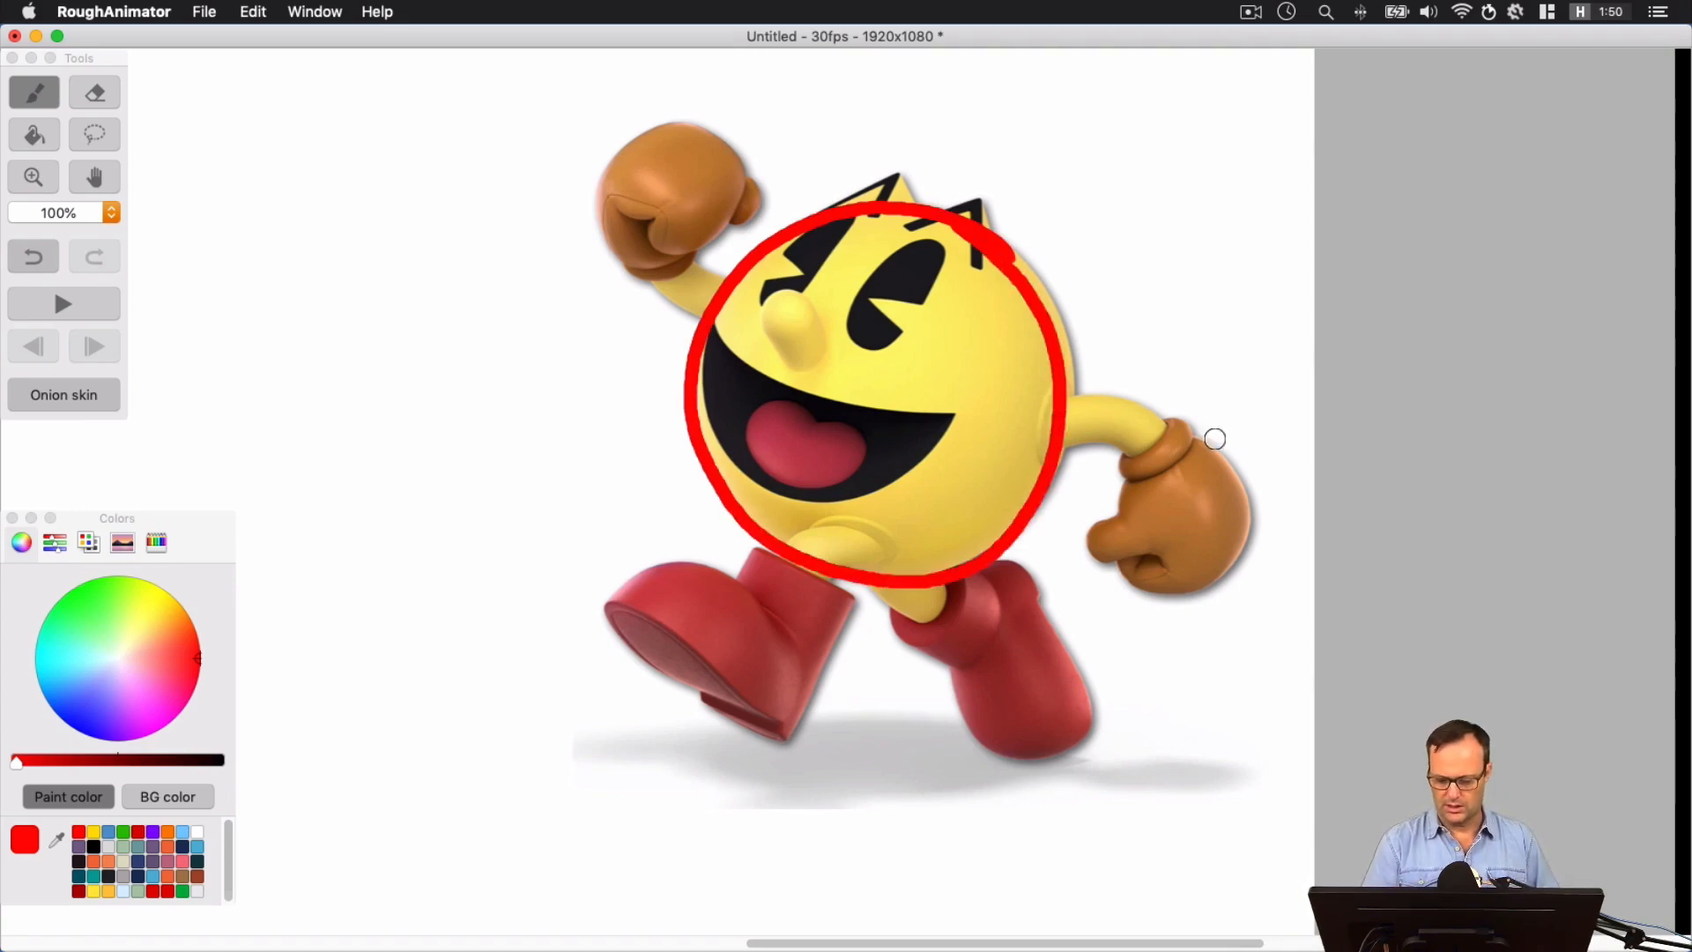
pyautogui.moveTo(1216, 459)
pyautogui.mouseDown()
pyautogui.moveTo(1111, 529)
pyautogui.moveTo(1206, 578)
pyautogui.moveTo(1209, 445)
pyautogui.mouseUp()
pyautogui.moveTo(690, 129)
pyautogui.mouseDown()
pyautogui.moveTo(604, 155)
pyautogui.moveTo(623, 259)
pyautogui.moveTo(731, 226)
pyautogui.moveTo(647, 112)
pyautogui.mouseUp()
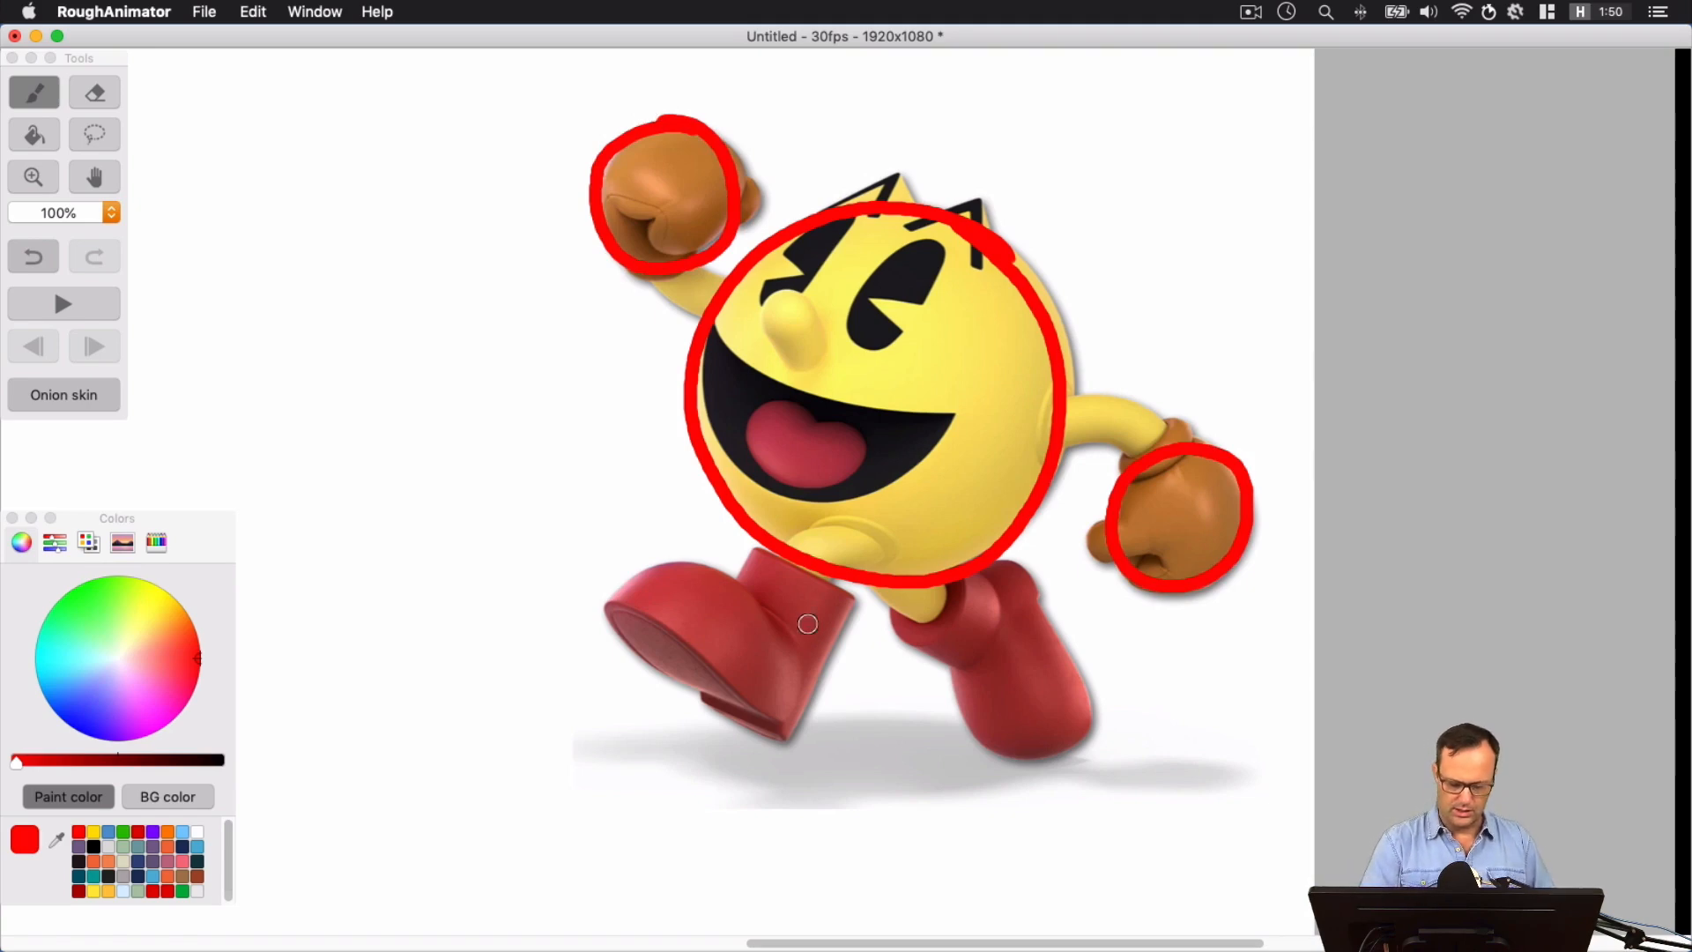
# Trace the outline of Pac-Man's open mouth and the ovals of both eyes in red
pyautogui.moveTo(705, 322)
pyautogui.mouseDown()
pyautogui.moveTo(712, 419)
pyautogui.moveTo(776, 488)
pyautogui.moveTo(896, 486)
pyautogui.moveTo(972, 405)
pyautogui.mouseUp()
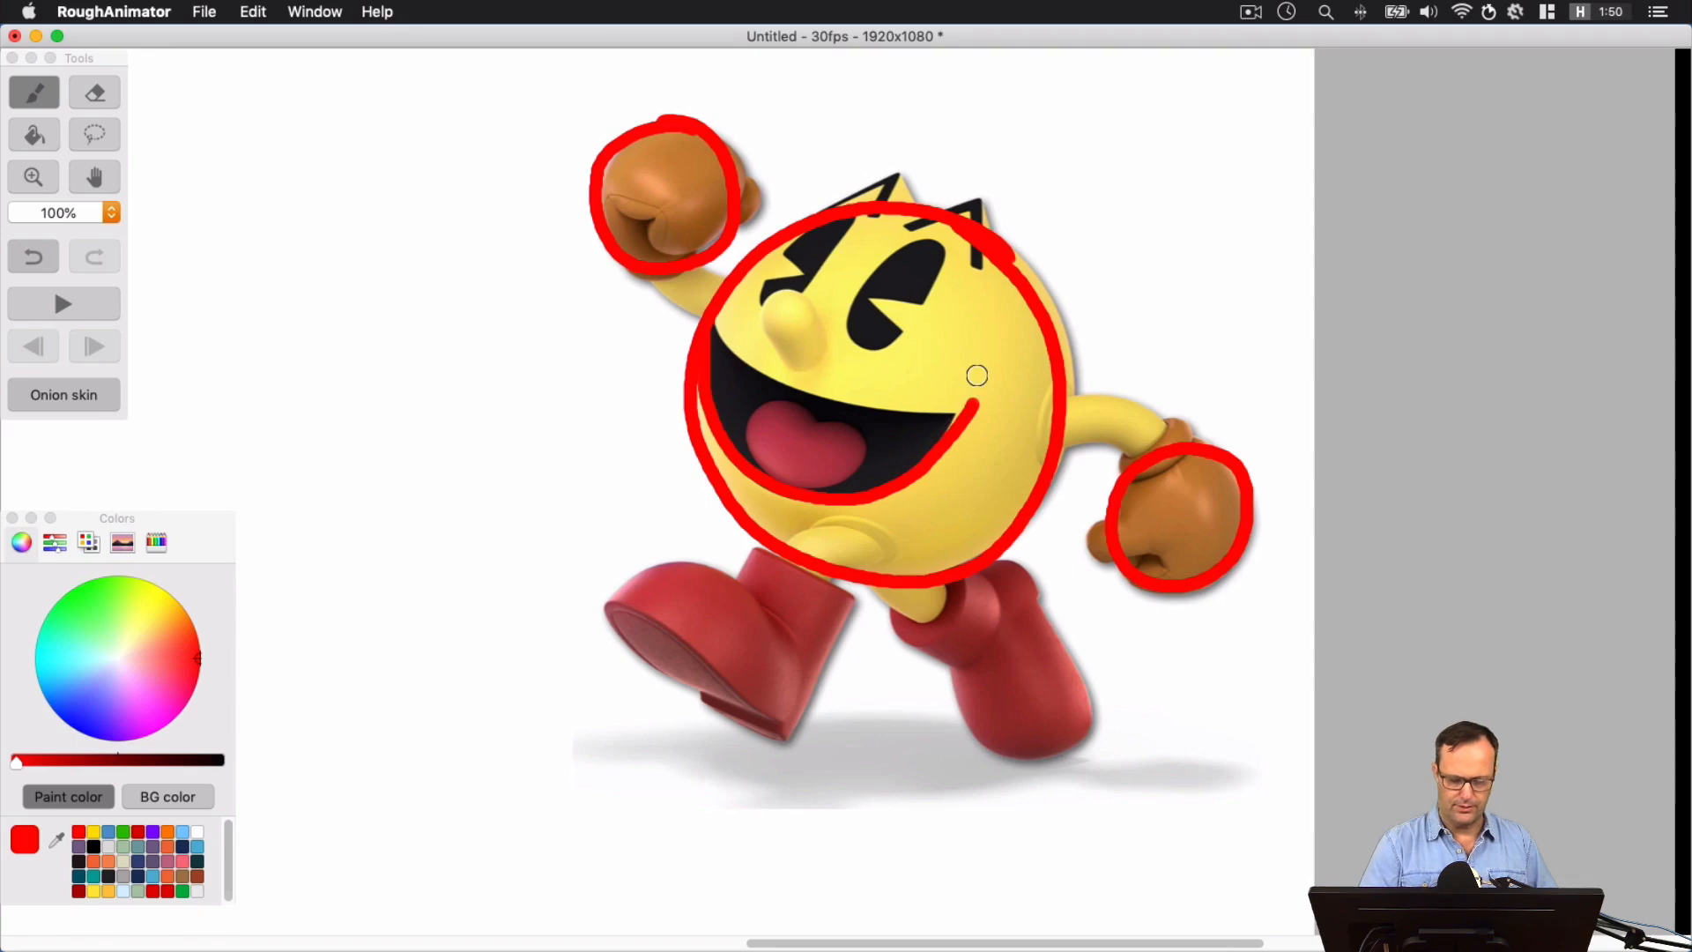
pyautogui.moveTo(705, 325)
pyautogui.mouseDown()
pyautogui.moveTo(783, 384)
pyautogui.moveTo(974, 406)
pyautogui.mouseUp()
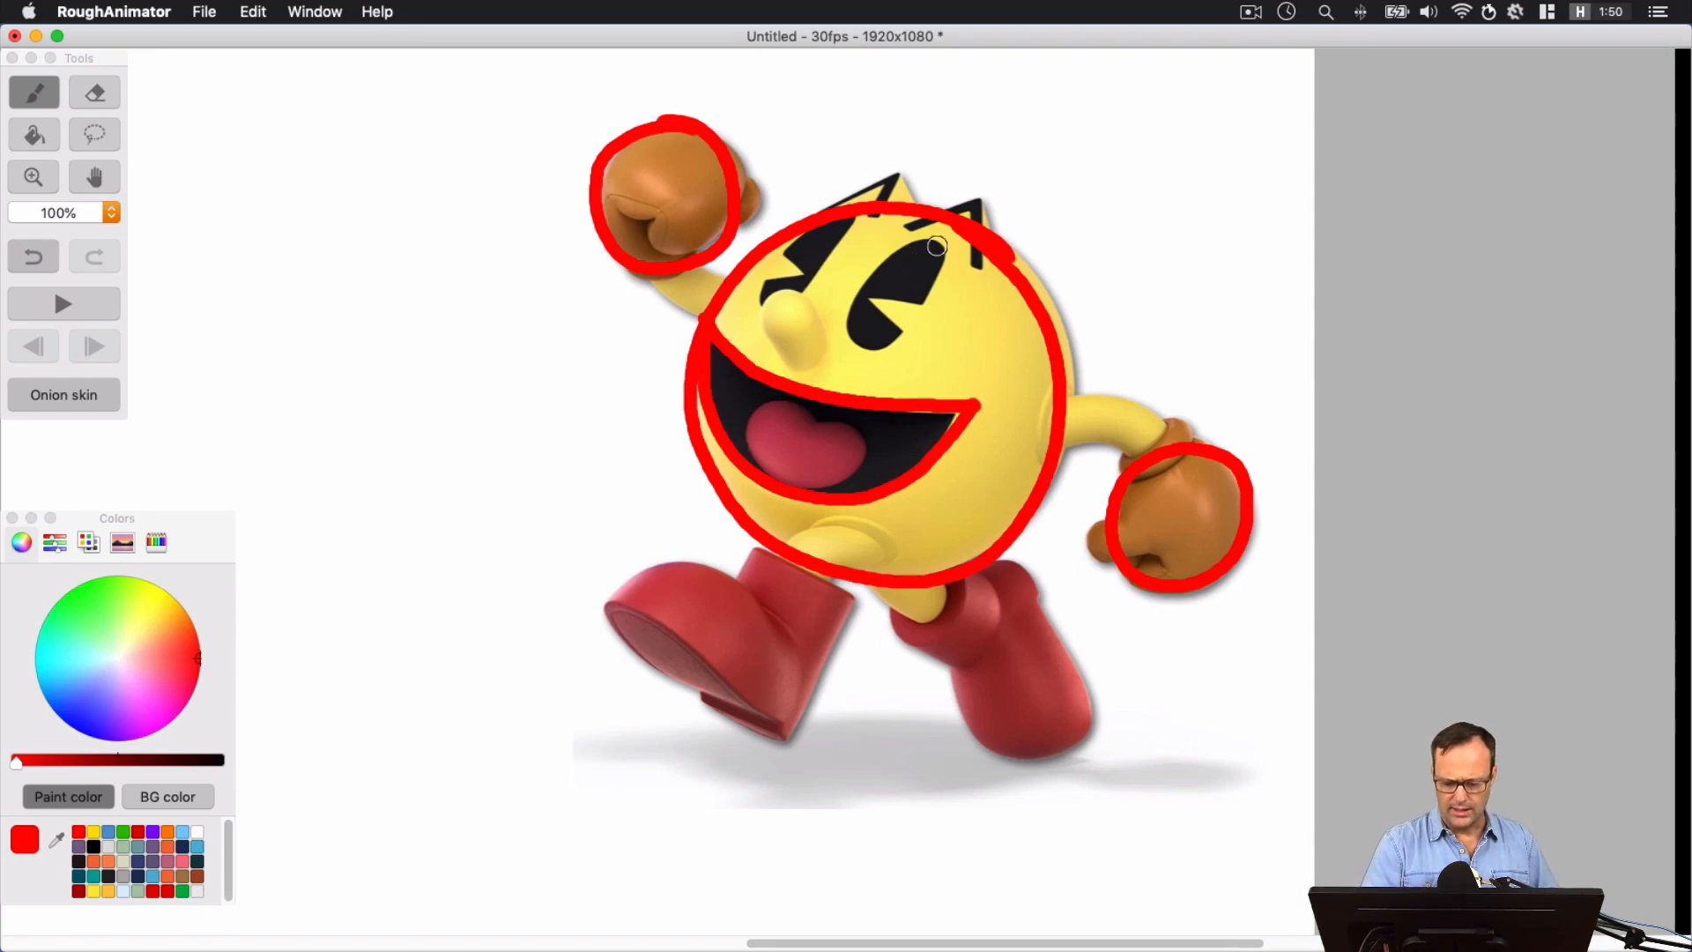
pyautogui.moveTo(888, 342)
pyautogui.mouseDown()
pyautogui.moveTo(932, 242)
pyautogui.moveTo(846, 308)
pyautogui.moveTo(899, 335)
pyautogui.mouseUp()
pyautogui.moveTo(777, 278)
pyautogui.mouseDown()
pyautogui.moveTo(758, 304)
pyautogui.moveTo(848, 215)
pyautogui.moveTo(782, 244)
pyautogui.mouseUp()
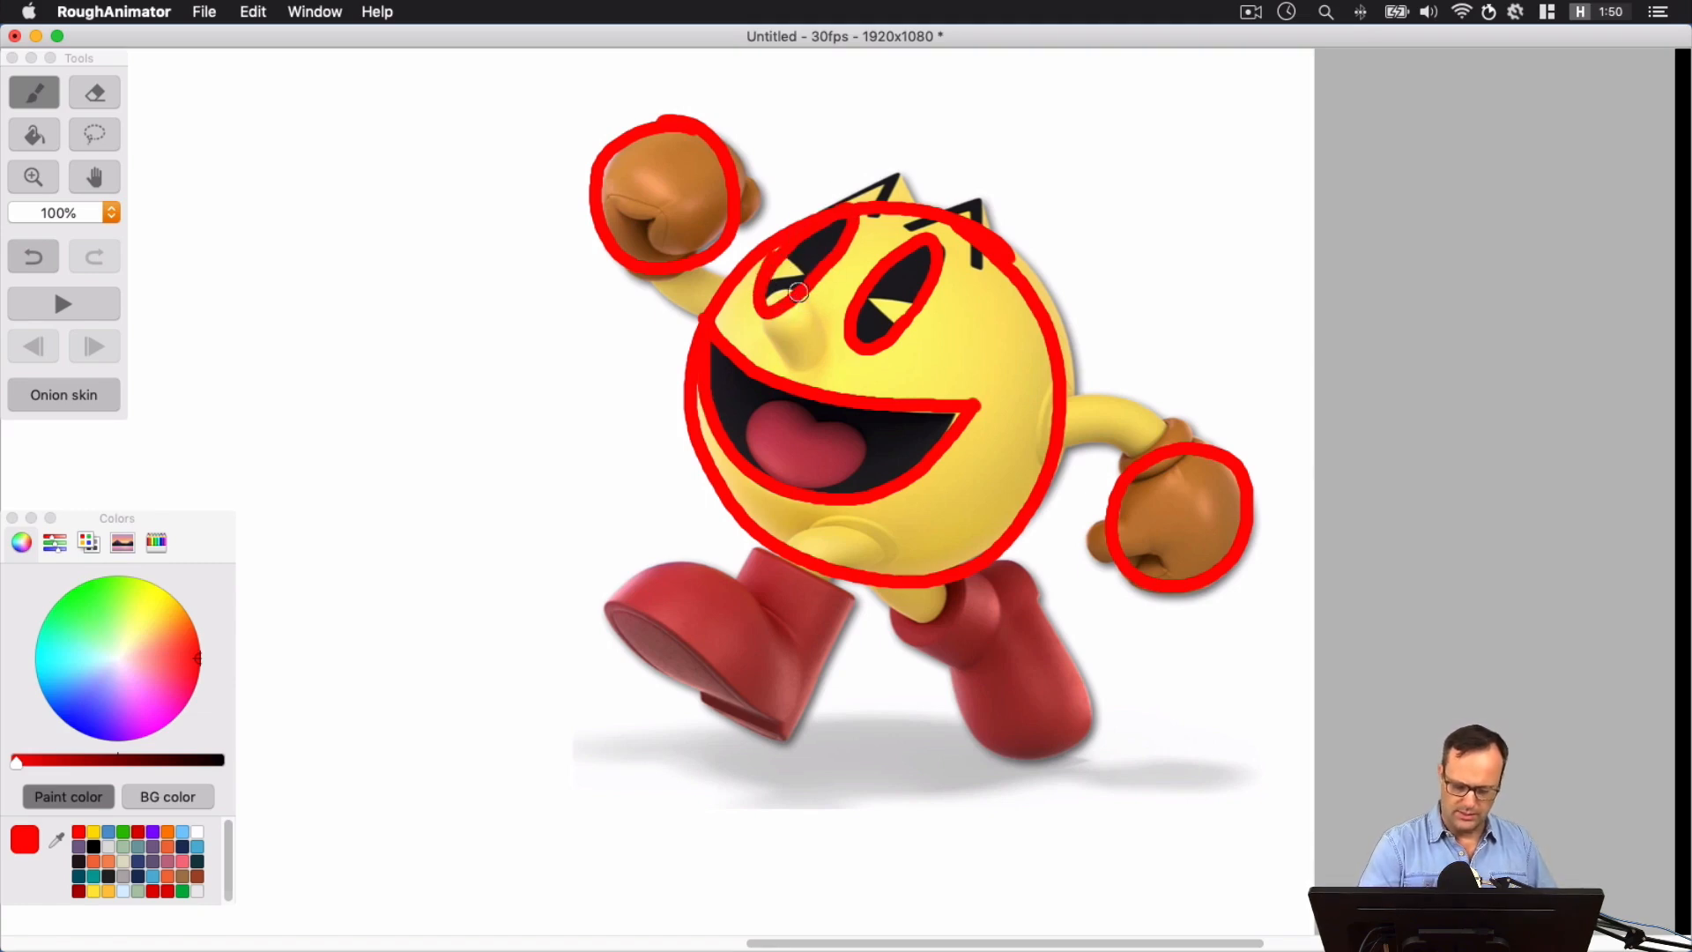
# Outline the nose with two overlapping rounded shapes and erase the eye line where it crosses the nose
pyautogui.moveTo(761, 322)
pyautogui.mouseDown()
pyautogui.moveTo(797, 295)
pyautogui.moveTo(802, 319)
pyautogui.mouseUp()
pyautogui.moveTo(786, 363)
pyautogui.mouseDown()
pyautogui.moveTo(822, 360)
pyautogui.moveTo(783, 376)
pyautogui.moveTo(769, 345)
pyautogui.moveTo(829, 339)
pyautogui.moveTo(819, 323)
pyautogui.mouseUp()
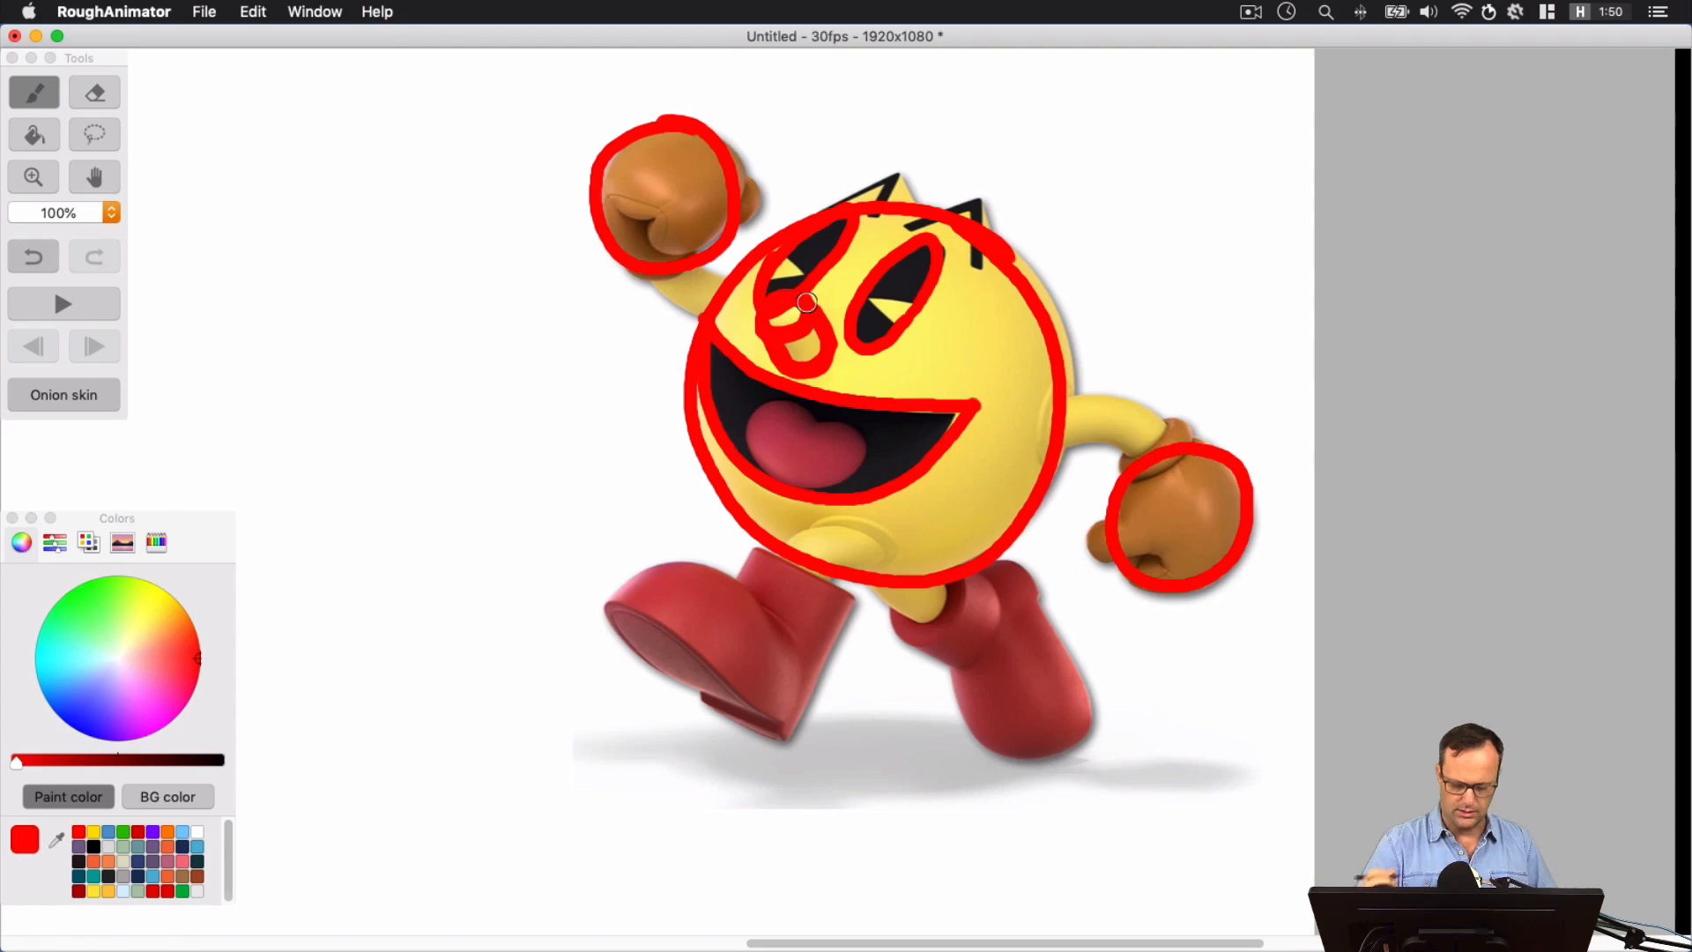
pyautogui.click(94, 91)
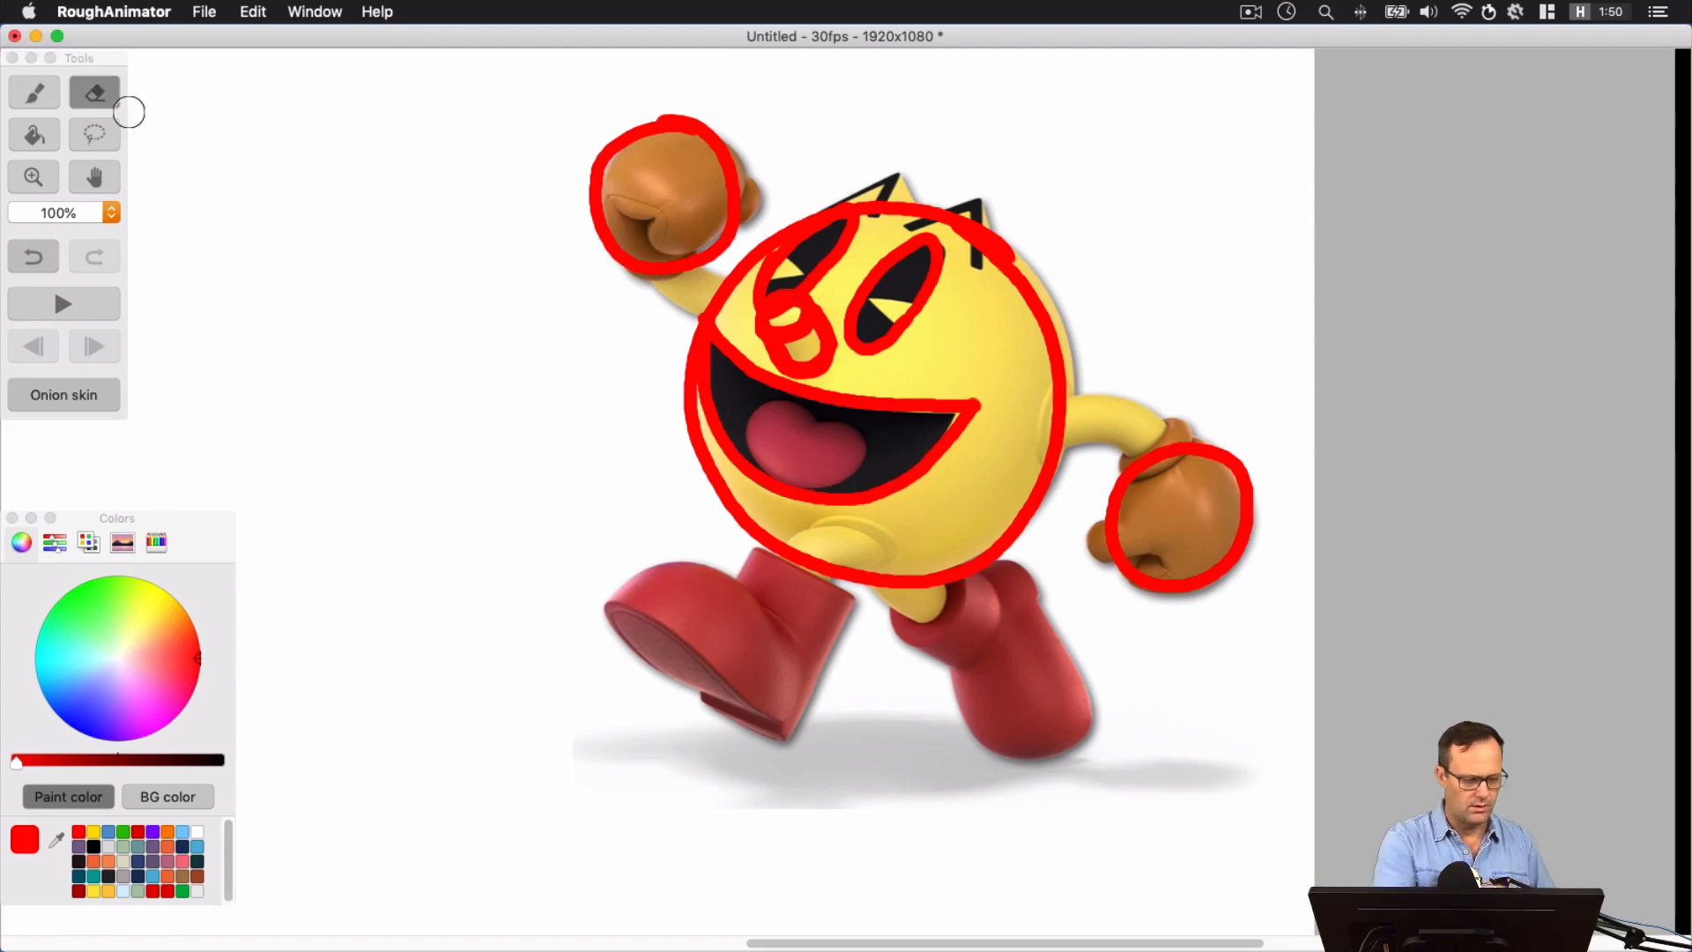
pyautogui.moveTo(777, 318); pyautogui.dragTo(791, 299)
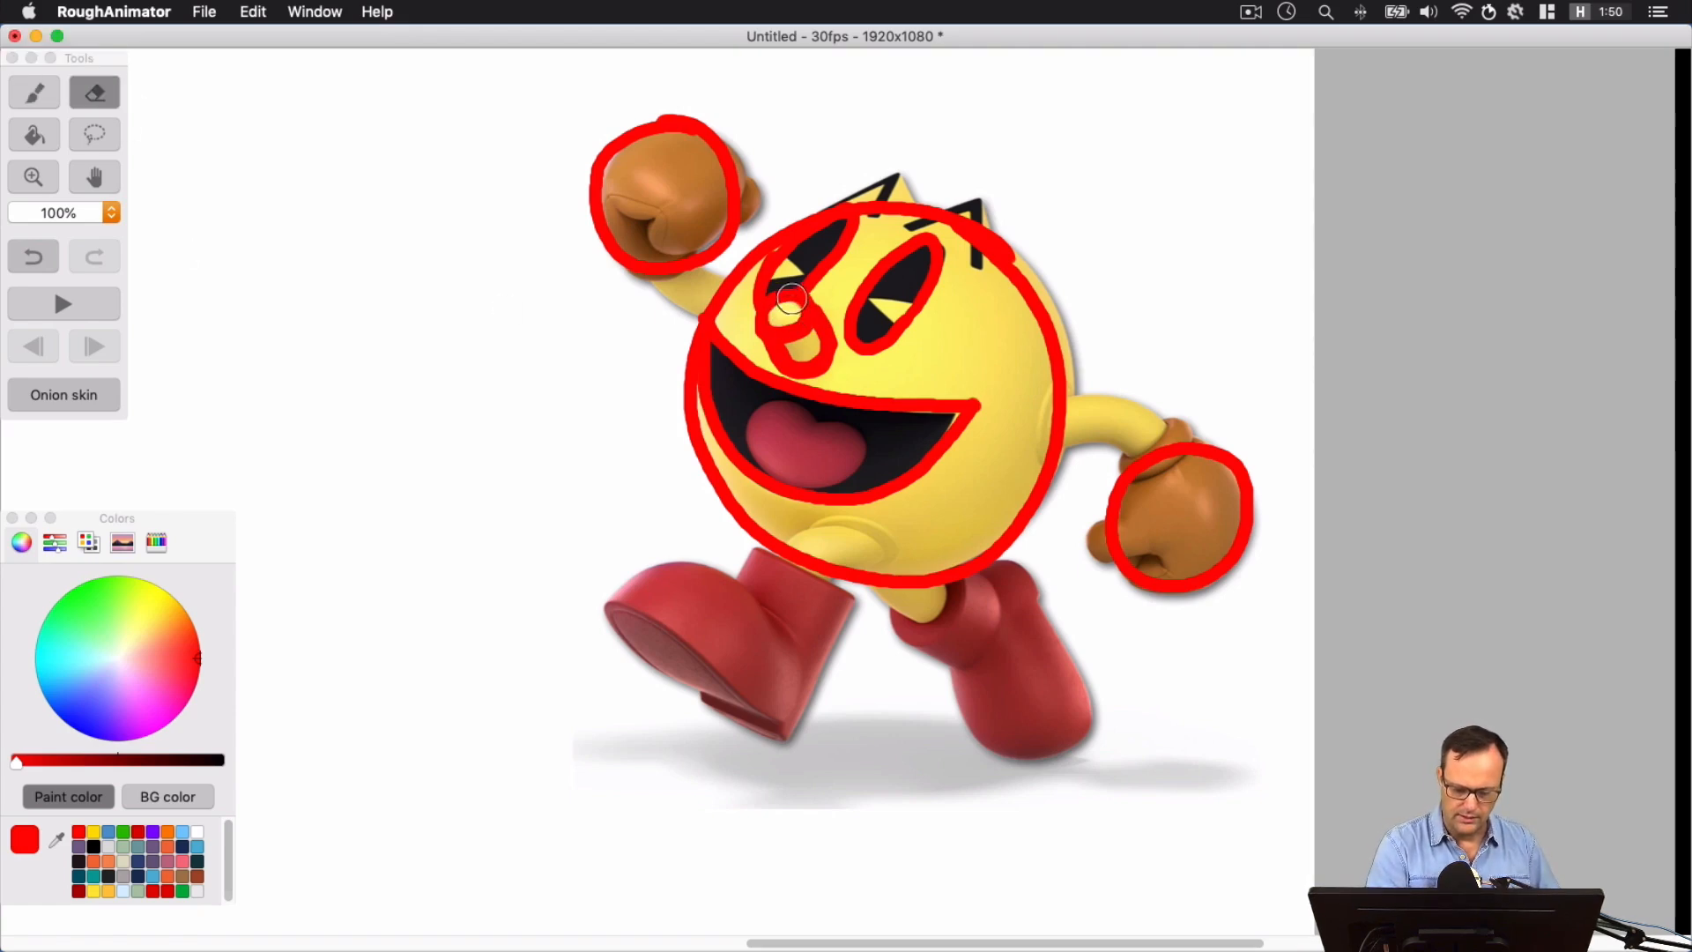
# Trace the pointed shapes of both eyebrows with the red brush and undo the last stroke
pyautogui.click(34, 92)
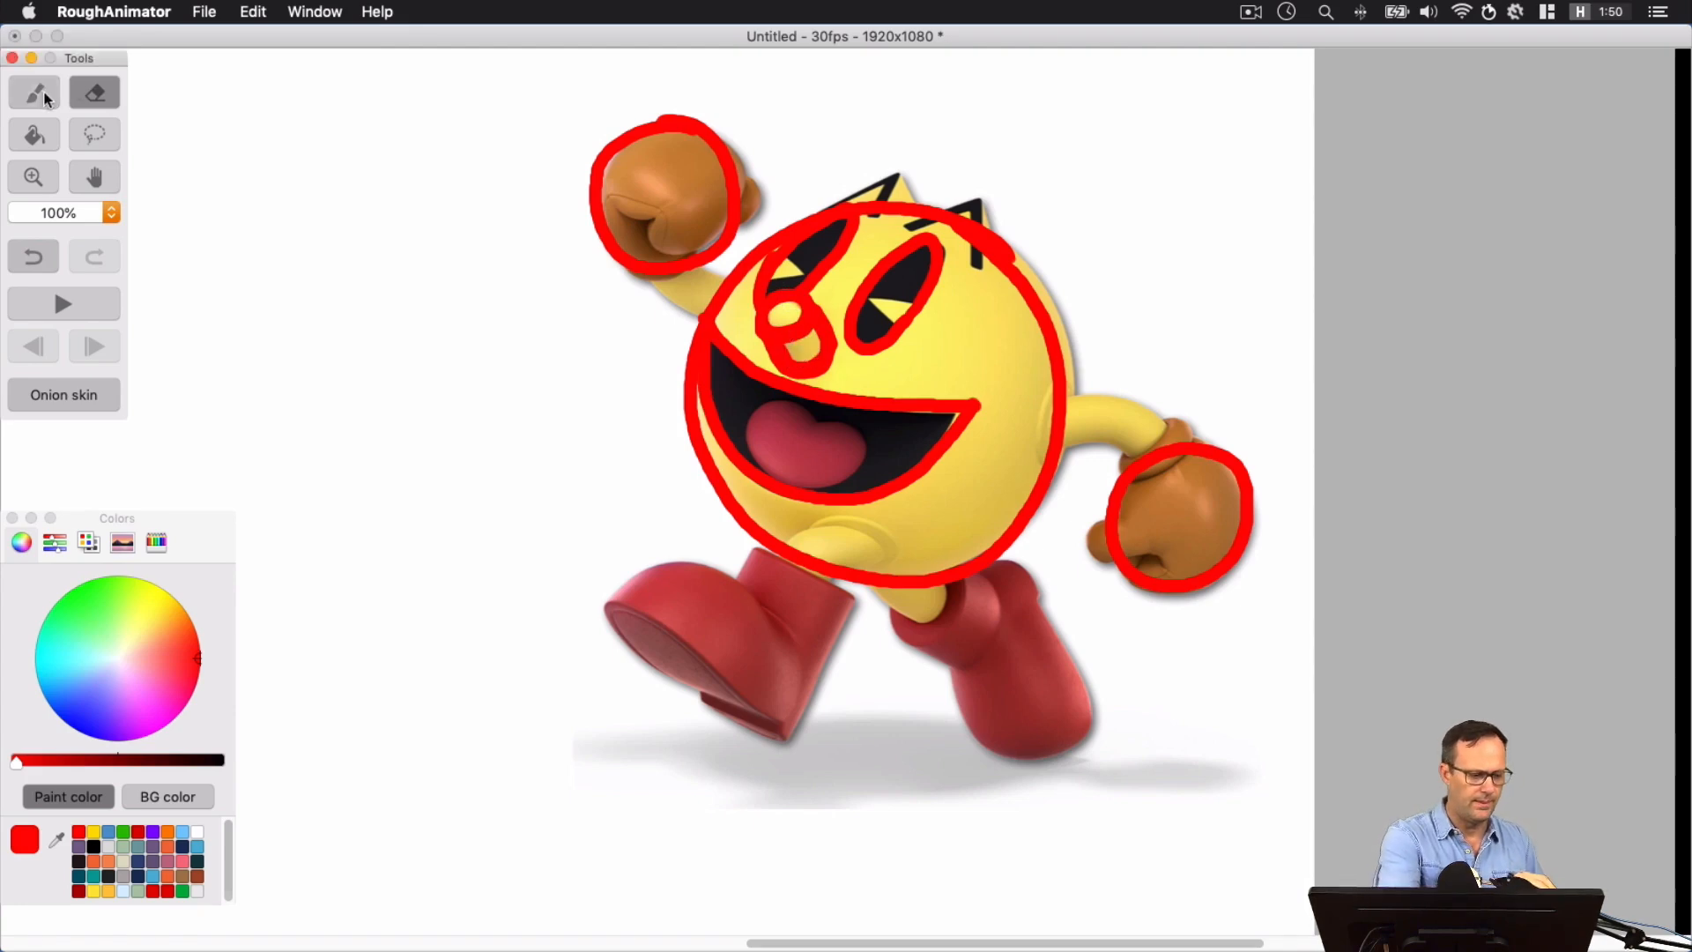
pyautogui.click(962, 228)
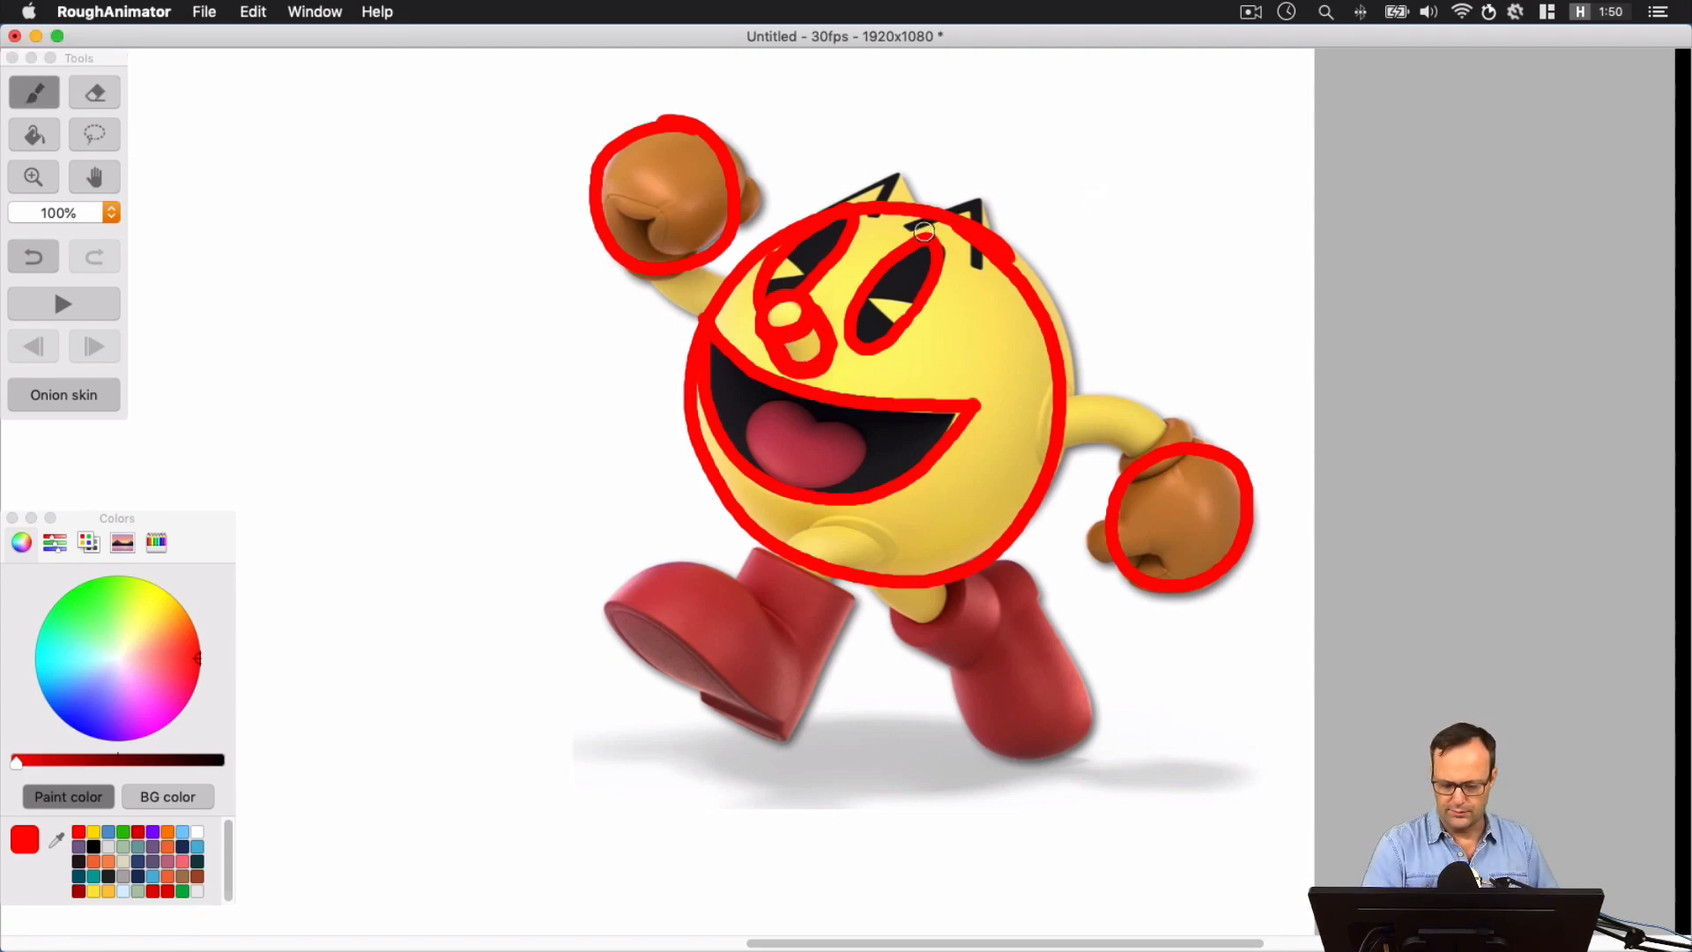
pyautogui.moveTo(932, 224)
pyautogui.mouseDown()
pyautogui.moveTo(903, 227)
pyautogui.moveTo(978, 264)
pyautogui.moveTo(921, 231)
pyautogui.moveTo(947, 211)
pyautogui.moveTo(892, 179)
pyautogui.moveTo(875, 219)
pyautogui.moveTo(831, 214)
pyautogui.moveTo(902, 184)
pyautogui.moveTo(915, 212)
pyautogui.moveTo(890, 209)
pyautogui.moveTo(997, 246)
pyautogui.mouseUp()
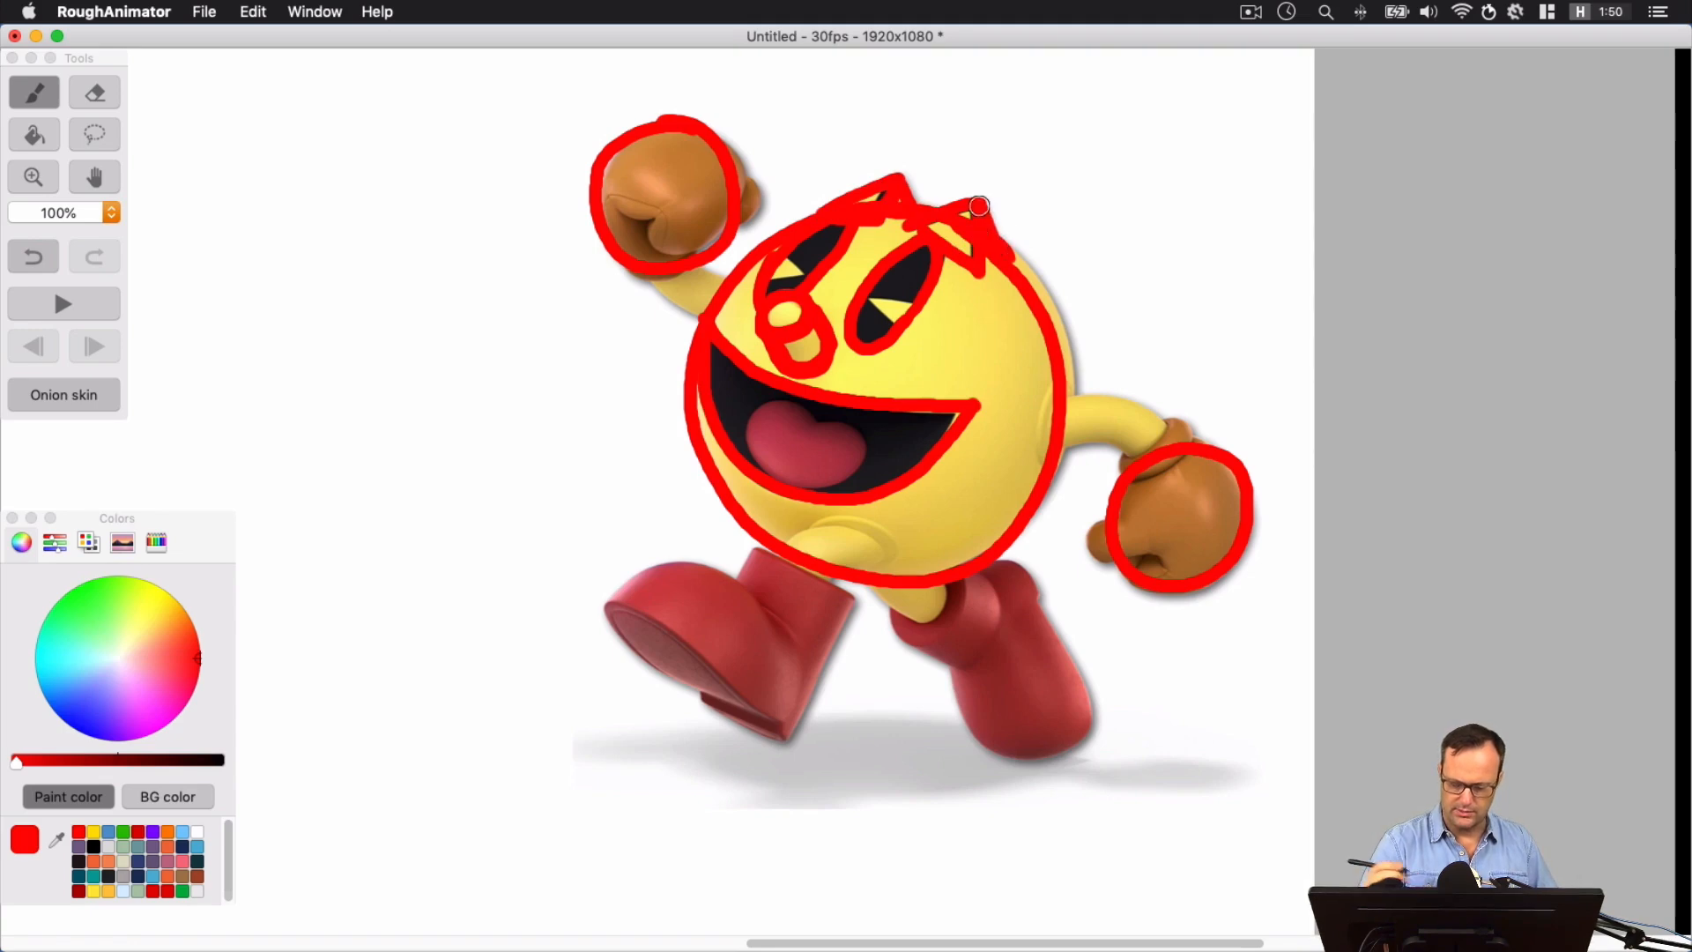
pyautogui.press('cmd+z')
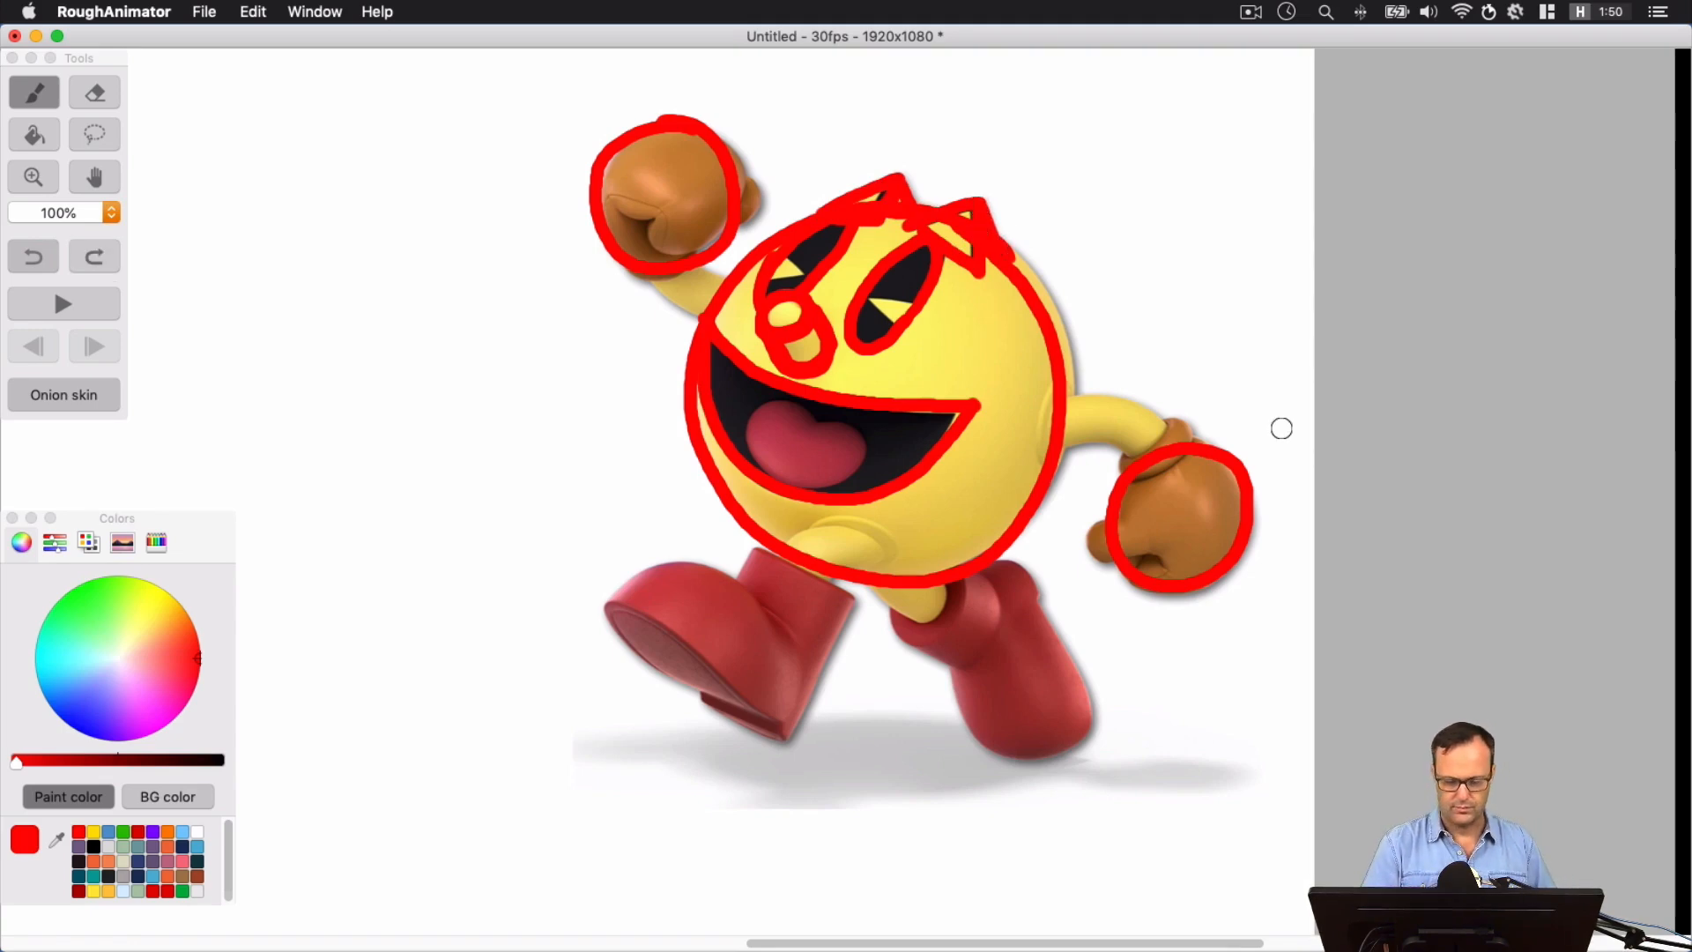
# Trace both arms as simple tube segments and add the thumb of the lowered glove in red
pyautogui.moveTo(654, 285)
pyautogui.mouseDown()
pyautogui.moveTo(730, 285)
pyautogui.moveTo(642, 249)
pyautogui.mouseUp()
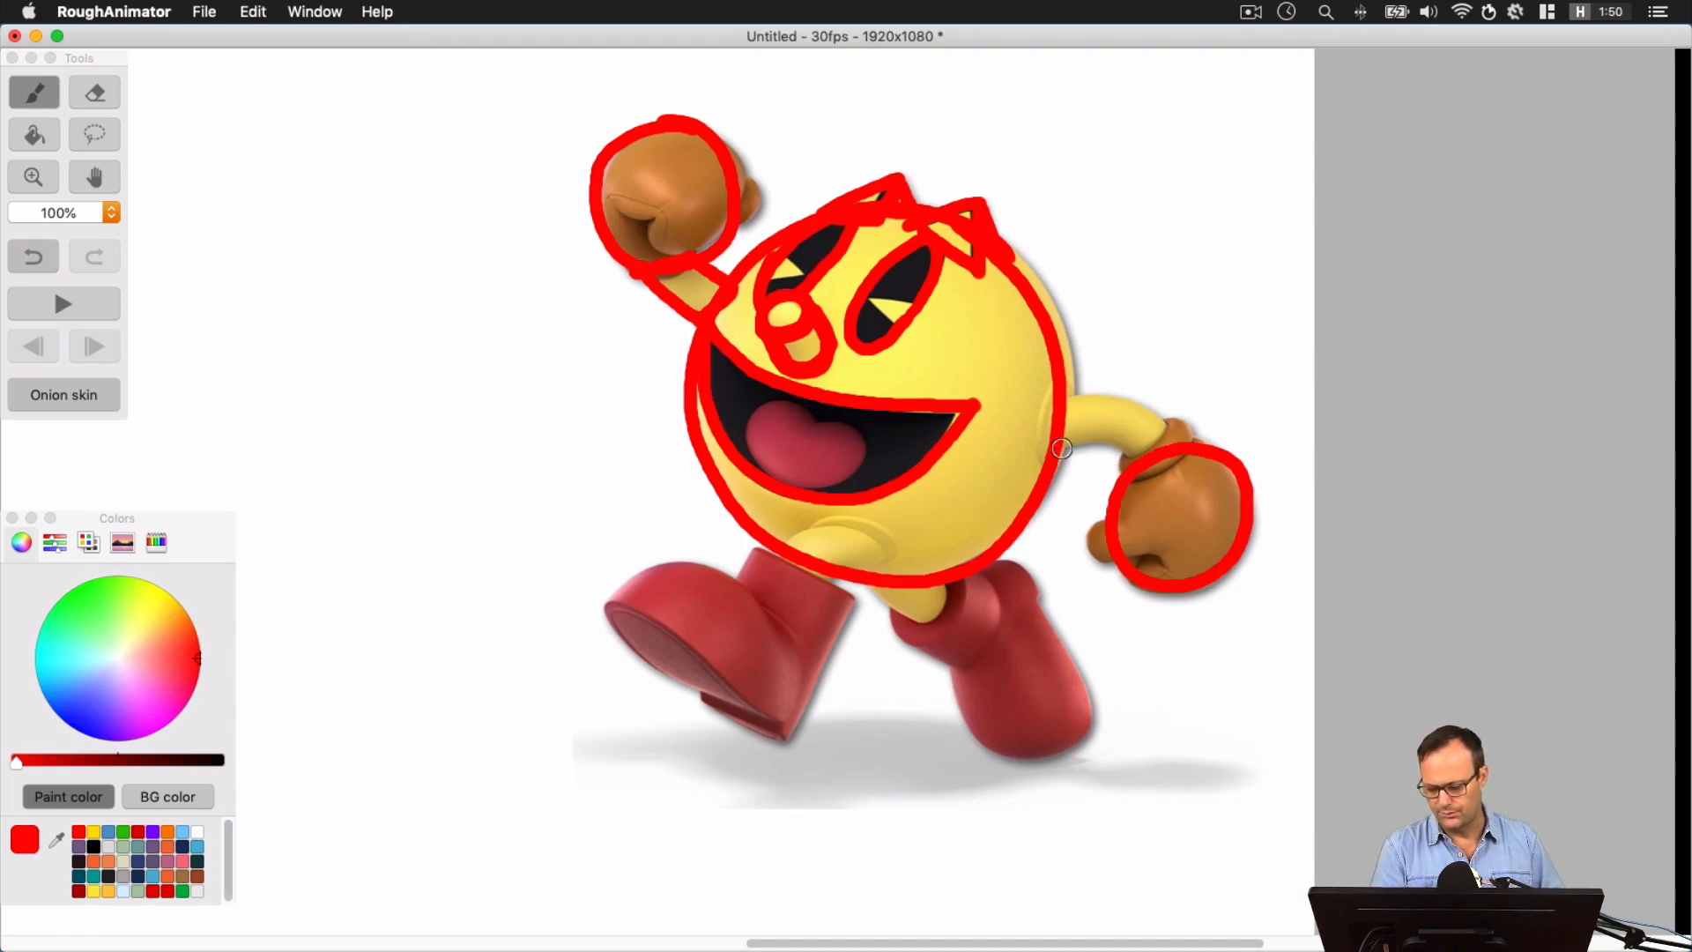
pyautogui.moveTo(1061, 448)
pyautogui.mouseDown()
pyautogui.moveTo(1119, 445)
pyautogui.moveTo(1079, 397)
pyautogui.moveTo(1062, 441)
pyautogui.moveTo(1116, 398)
pyautogui.moveTo(1106, 454)
pyautogui.moveTo(1172, 432)
pyautogui.moveTo(1142, 403)
pyautogui.mouseUp()
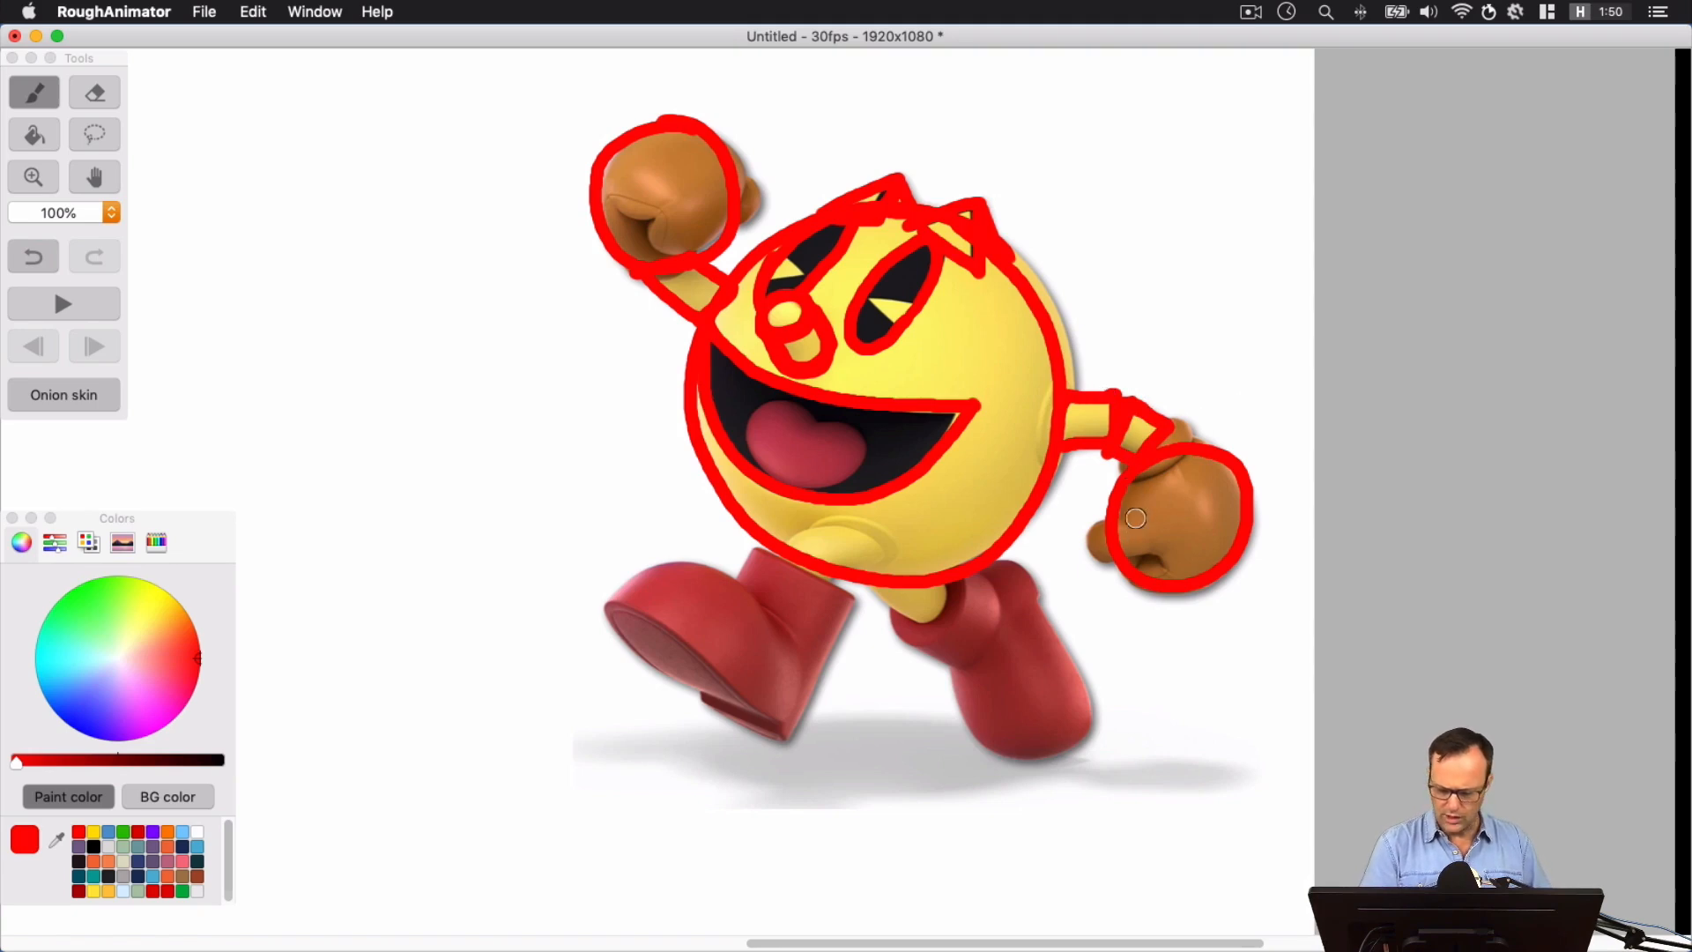
pyautogui.moveTo(1133, 526)
pyautogui.mouseDown()
pyautogui.moveTo(1089, 538)
pyautogui.moveTo(1098, 522)
pyautogui.mouseUp()
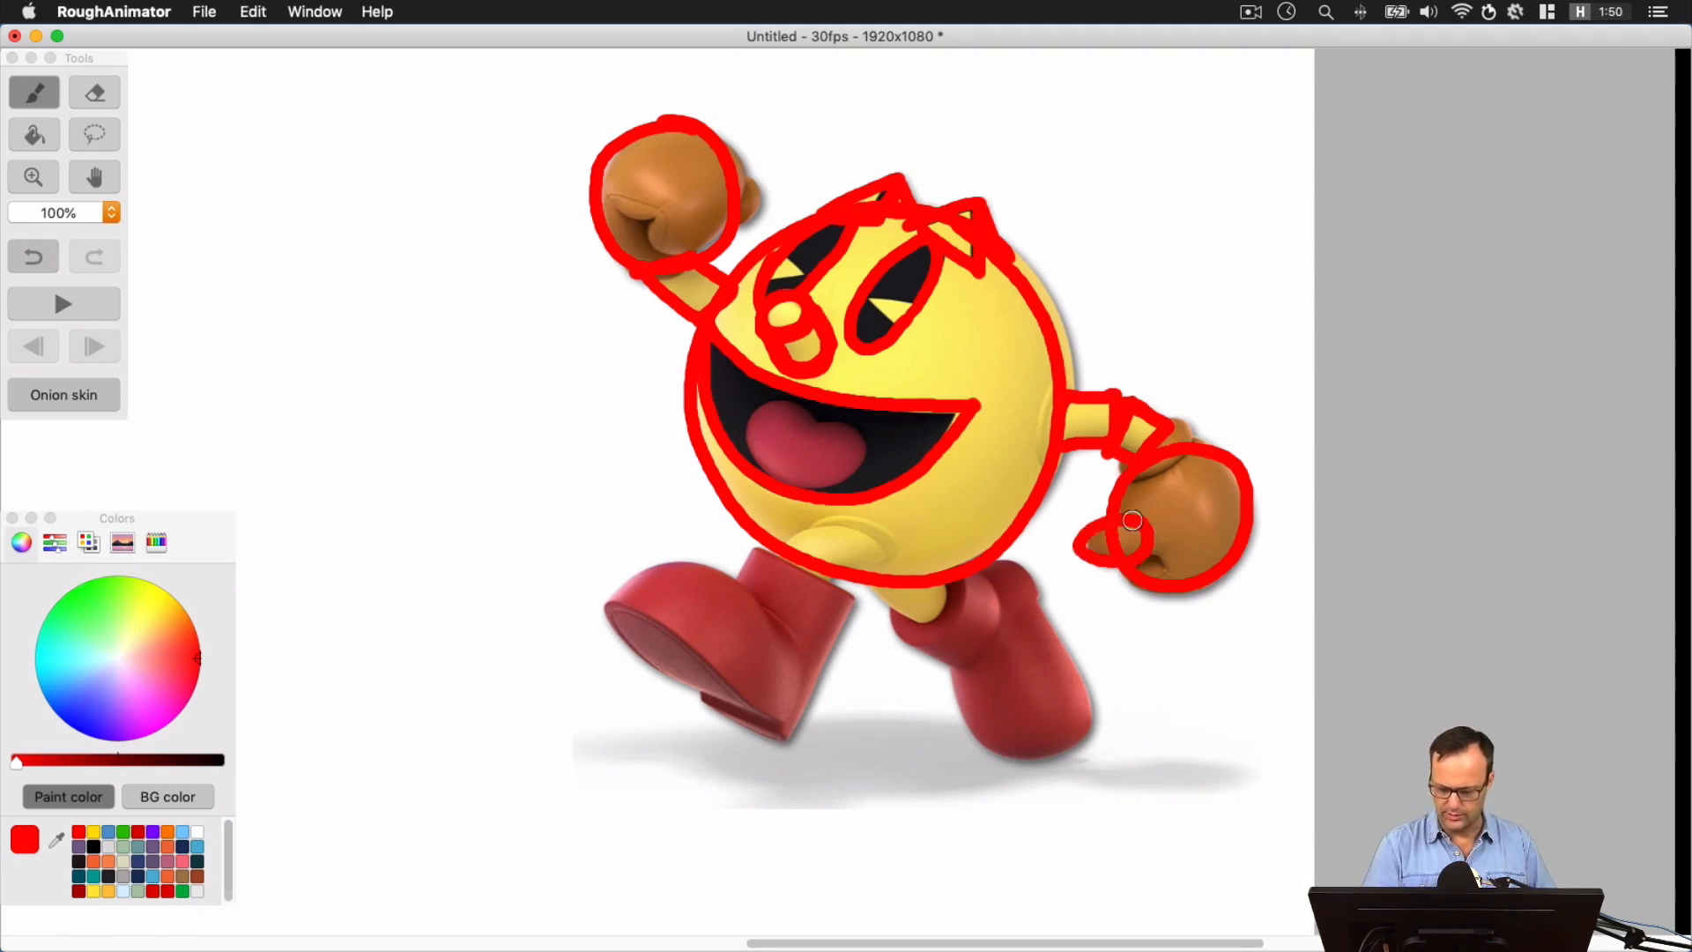
# Add the rounded cuff of the lowered glove and the small round thumb of the raised glove in red
pyautogui.moveTo(1152, 446)
pyautogui.mouseDown()
pyautogui.moveTo(1138, 484)
pyautogui.moveTo(1192, 436)
pyautogui.moveTo(1136, 417)
pyautogui.mouseUp()
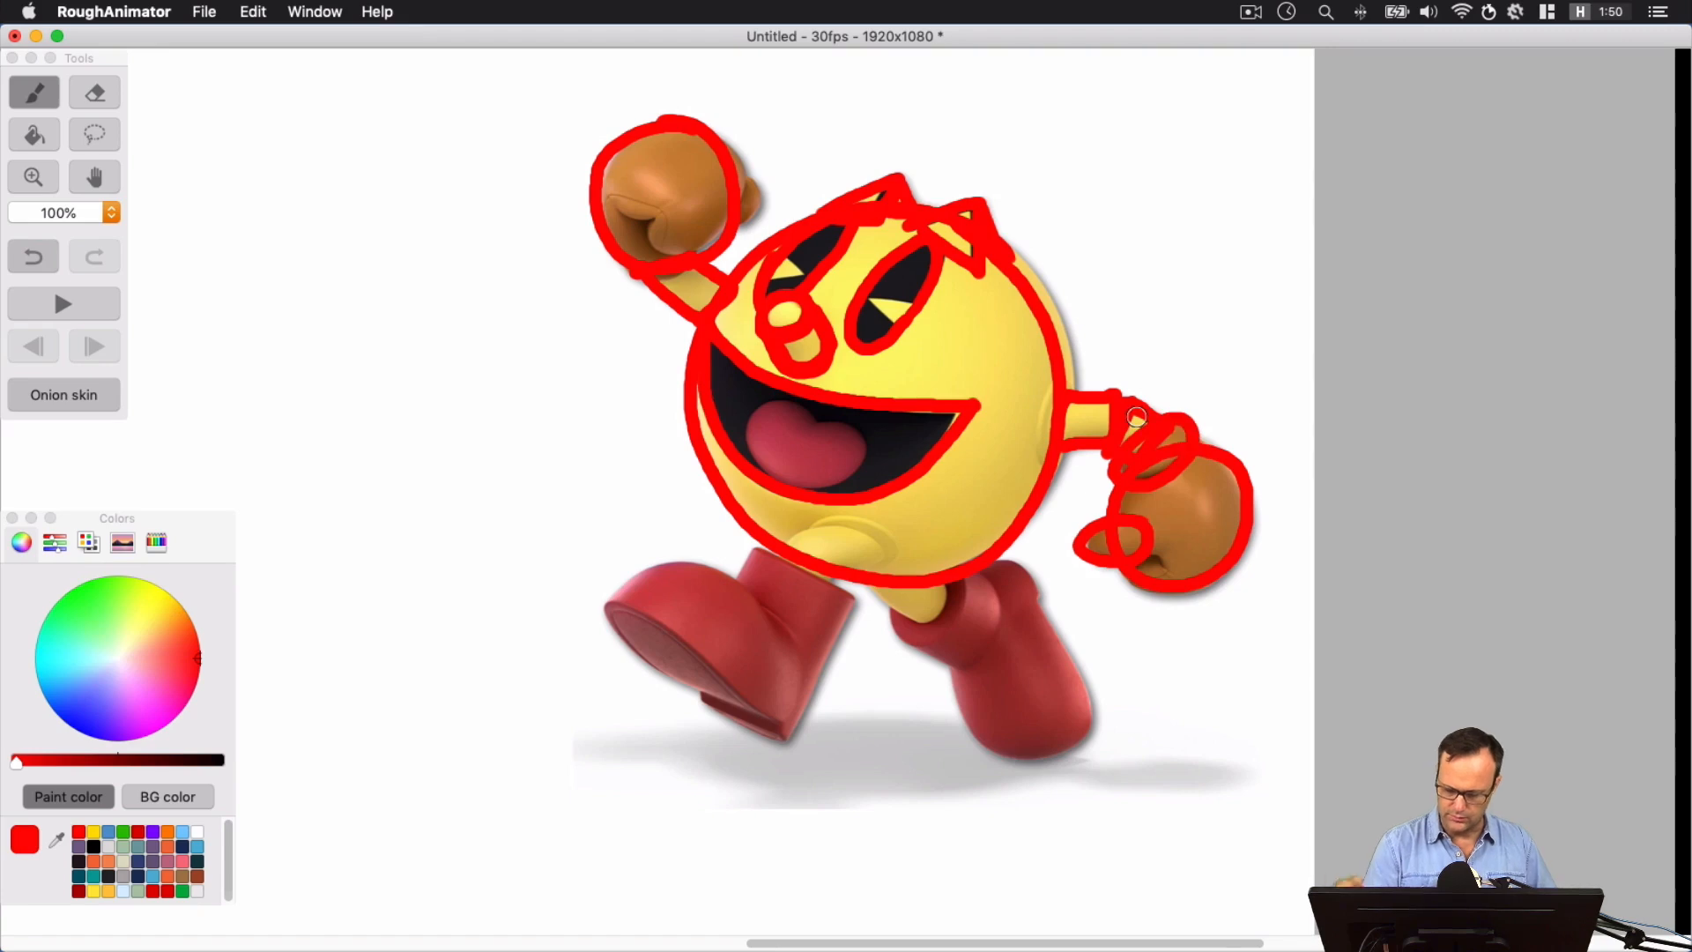
pyautogui.moveTo(751, 192)
pyautogui.mouseDown()
pyautogui.moveTo(739, 226)
pyautogui.moveTo(729, 173)
pyautogui.mouseUp()
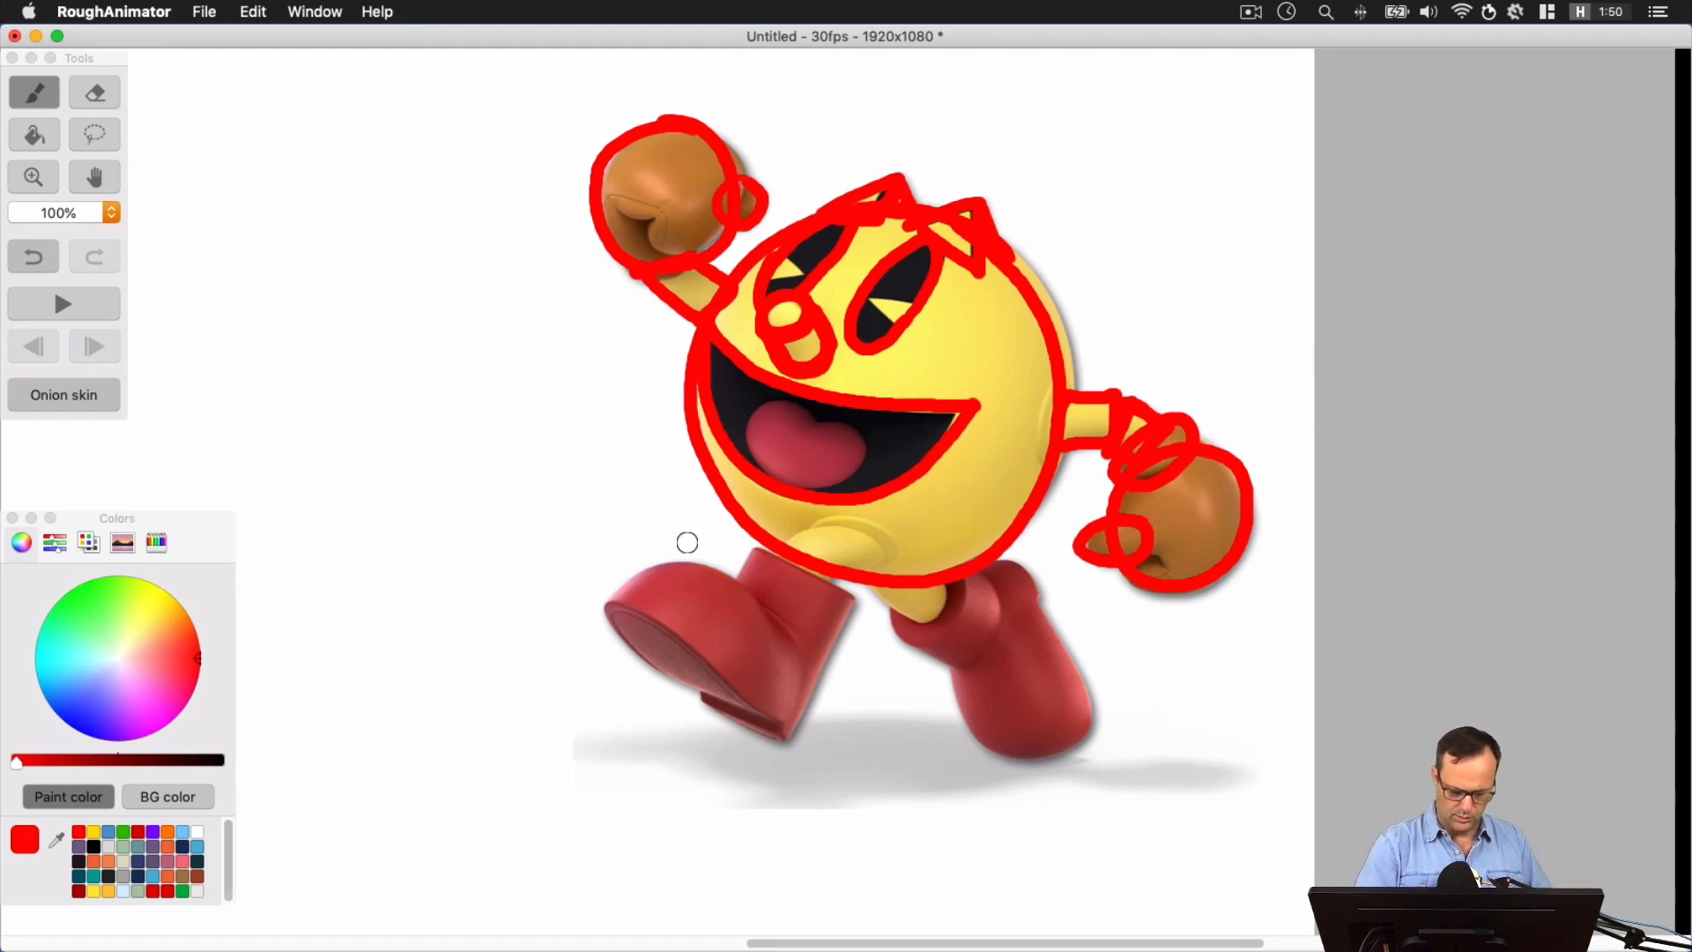
# Trace the front boot's shaft as a tilted rectangle and draw the curved upper line of its toe
pyautogui.moveTo(697, 692)
pyautogui.mouseDown()
pyautogui.moveTo(763, 552)
pyautogui.moveTo(834, 584)
pyautogui.moveTo(847, 594)
pyautogui.moveTo(787, 728)
pyautogui.moveTo(697, 698)
pyautogui.moveTo(775, 717)
pyautogui.mouseUp()
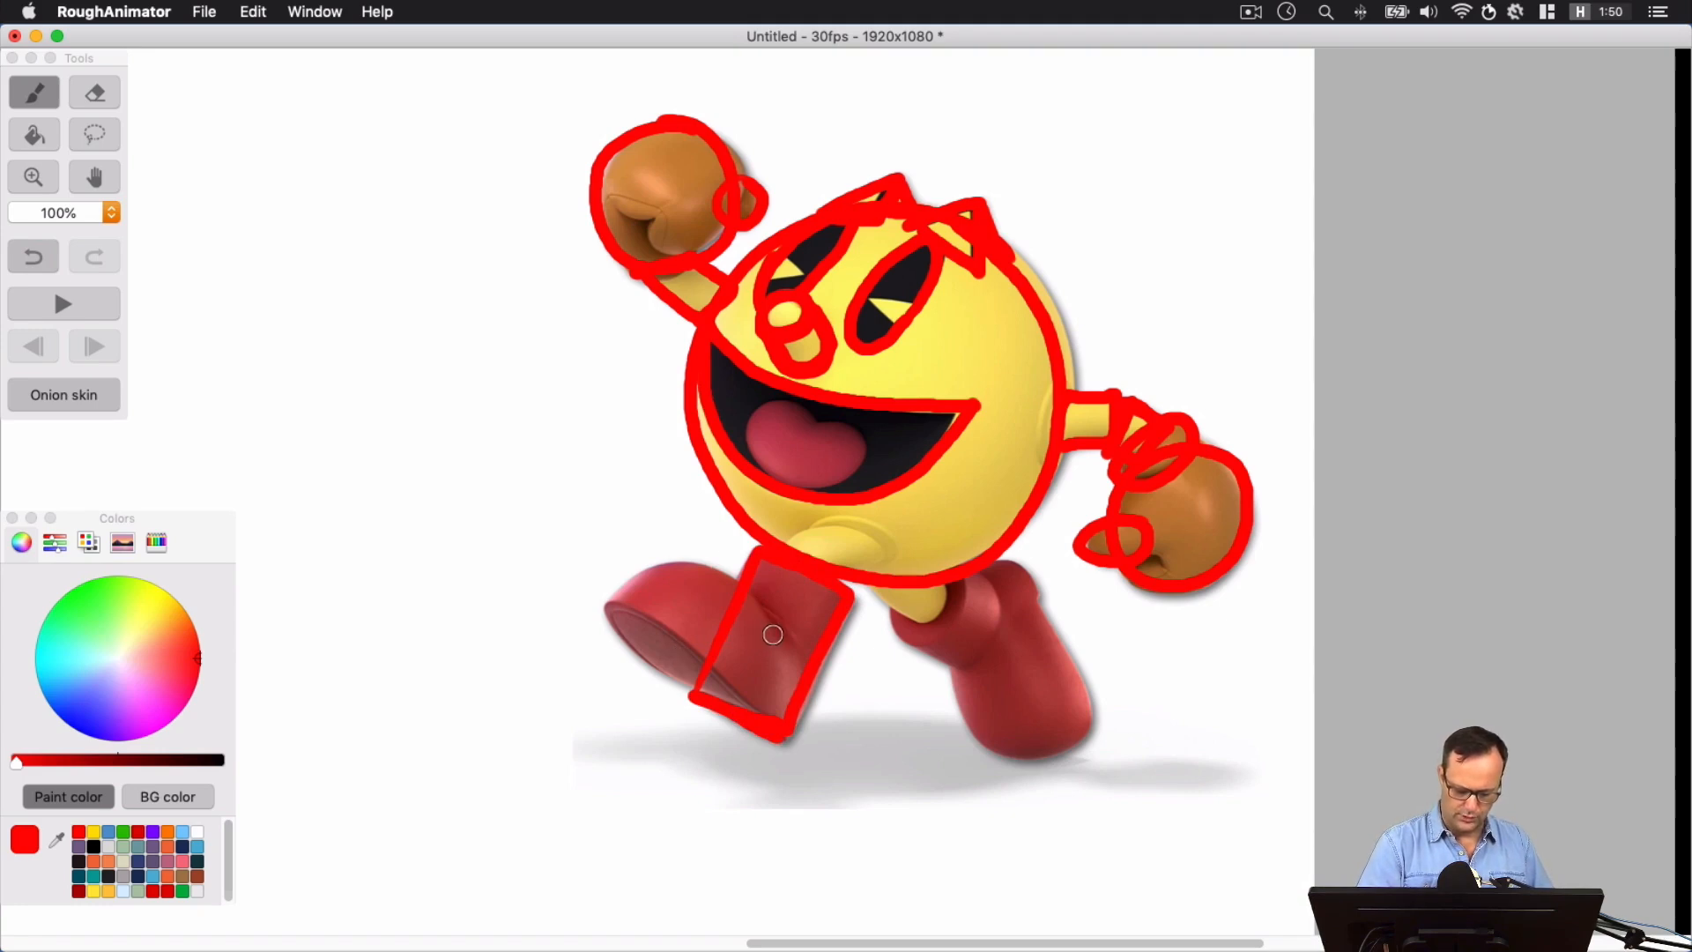
pyautogui.press('super+z')
pyautogui.moveTo(784, 661)
pyautogui.mouseDown()
pyautogui.moveTo(743, 589)
pyautogui.moveTo(675, 568)
pyautogui.moveTo(599, 615)
pyautogui.mouseUp()
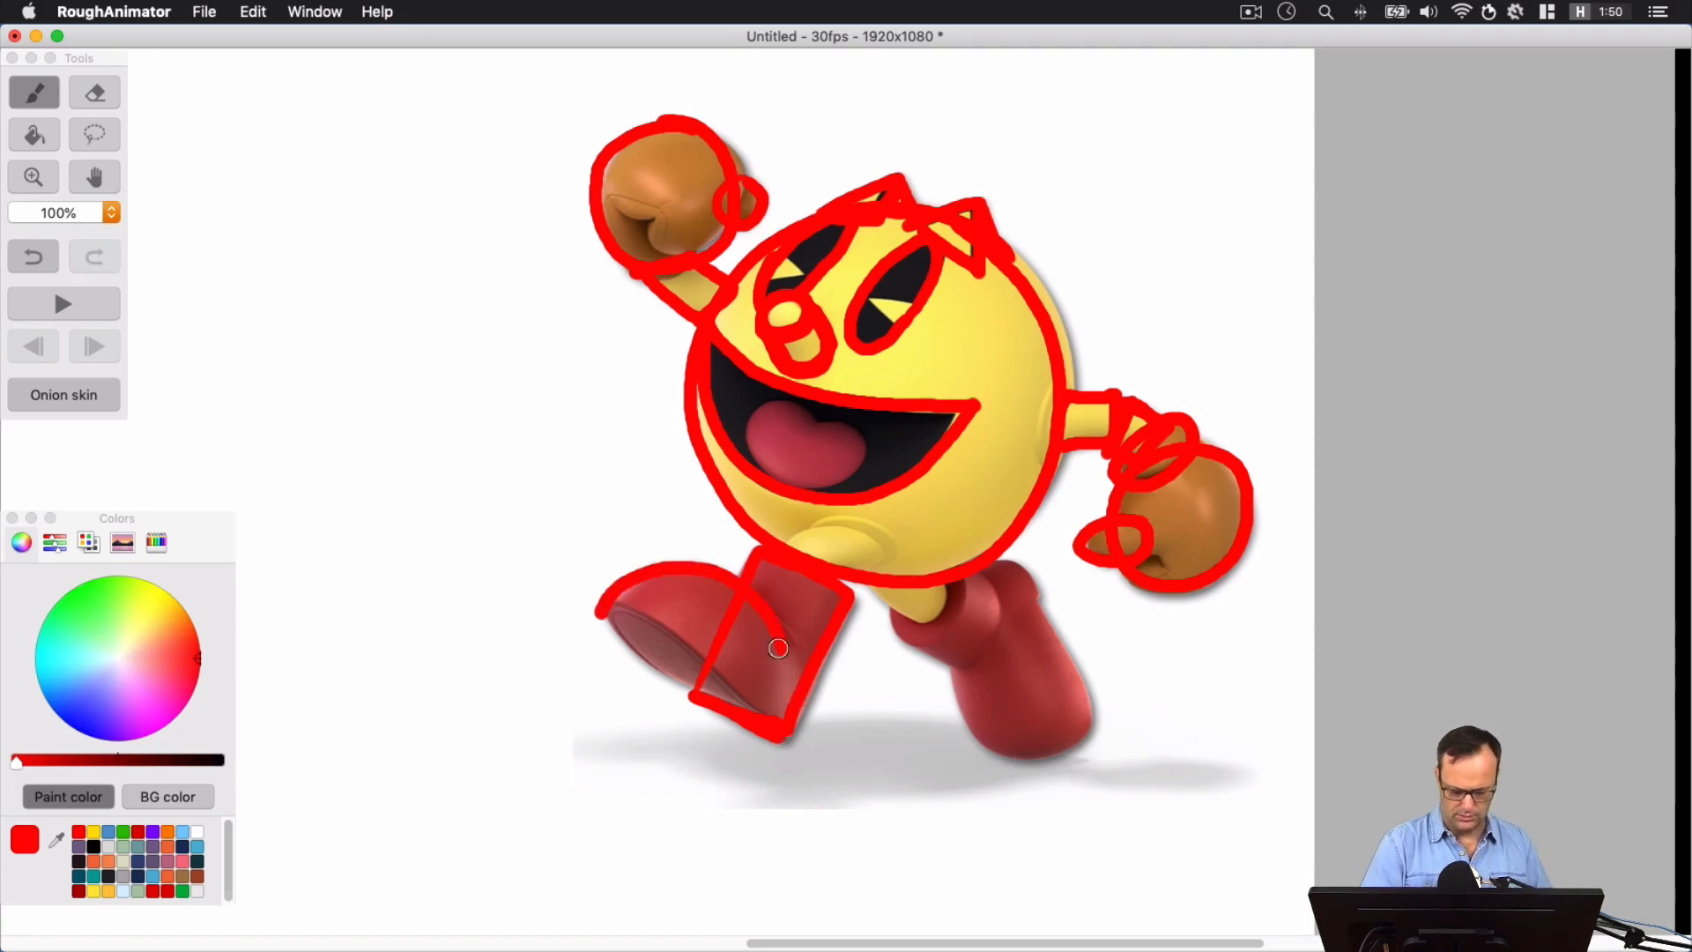
pyautogui.moveTo(788, 670)
pyautogui.mouseDown()
pyautogui.moveTo(763, 773)
pyautogui.moveTo(694, 786)
pyautogui.moveTo(624, 761)
pyautogui.moveTo(592, 718)
pyautogui.moveTo(605, 587)
pyautogui.mouseUp()
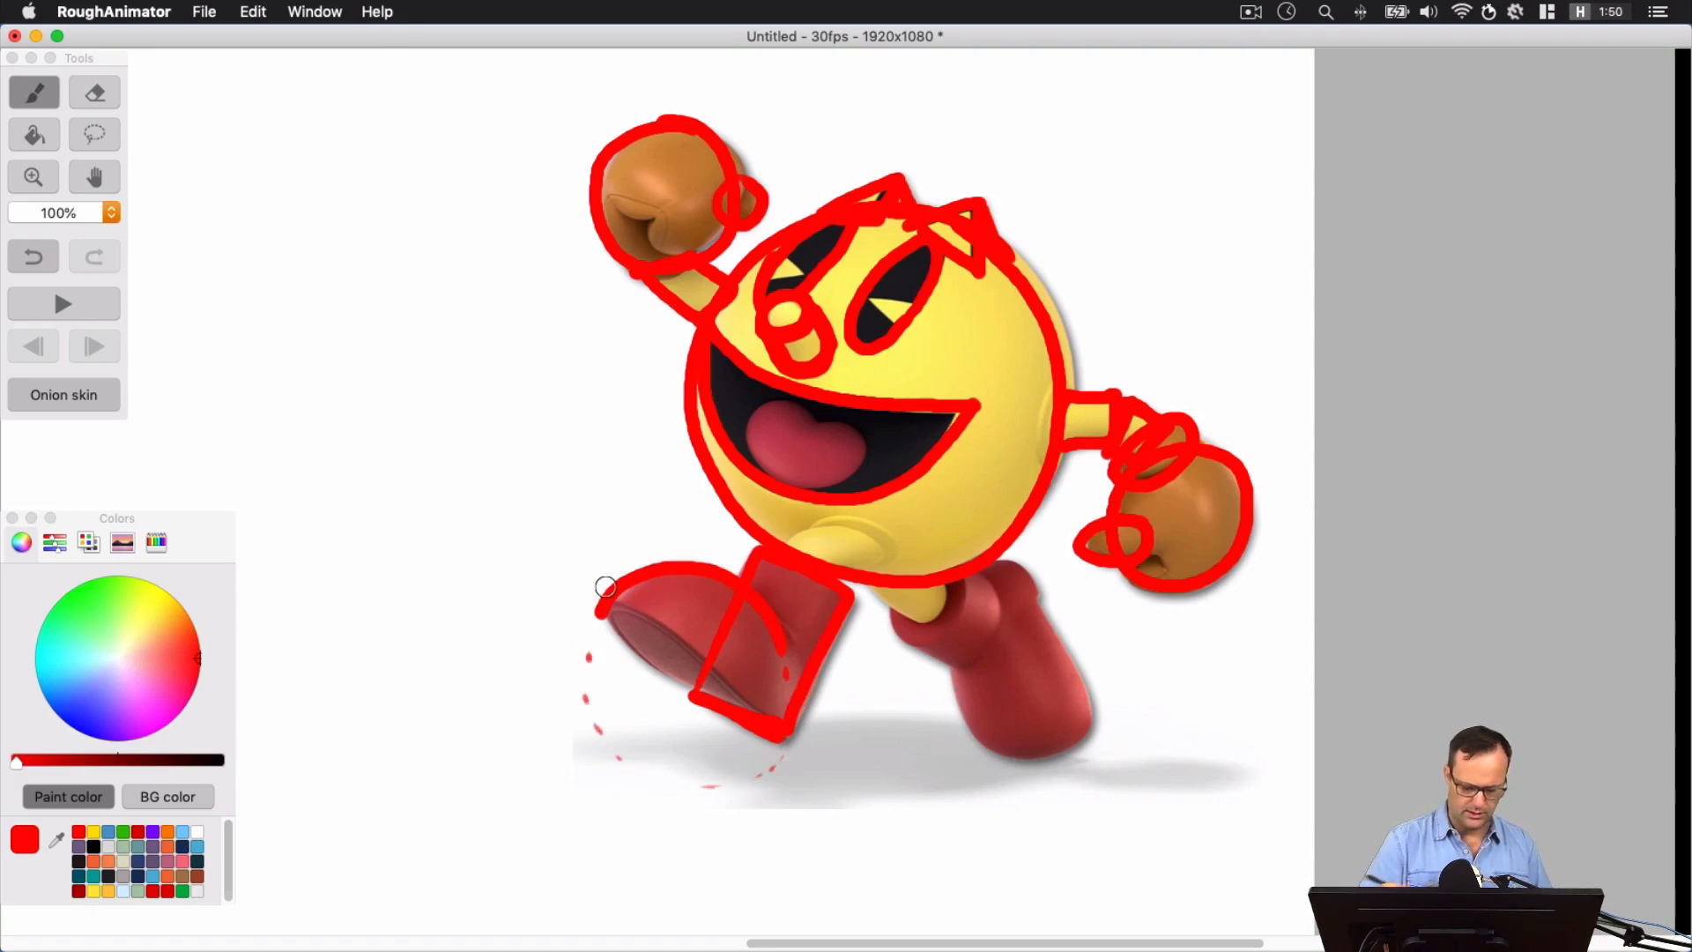
pyautogui.press('super+z')
pyautogui.press('super+z')
pyautogui.press('super+z')
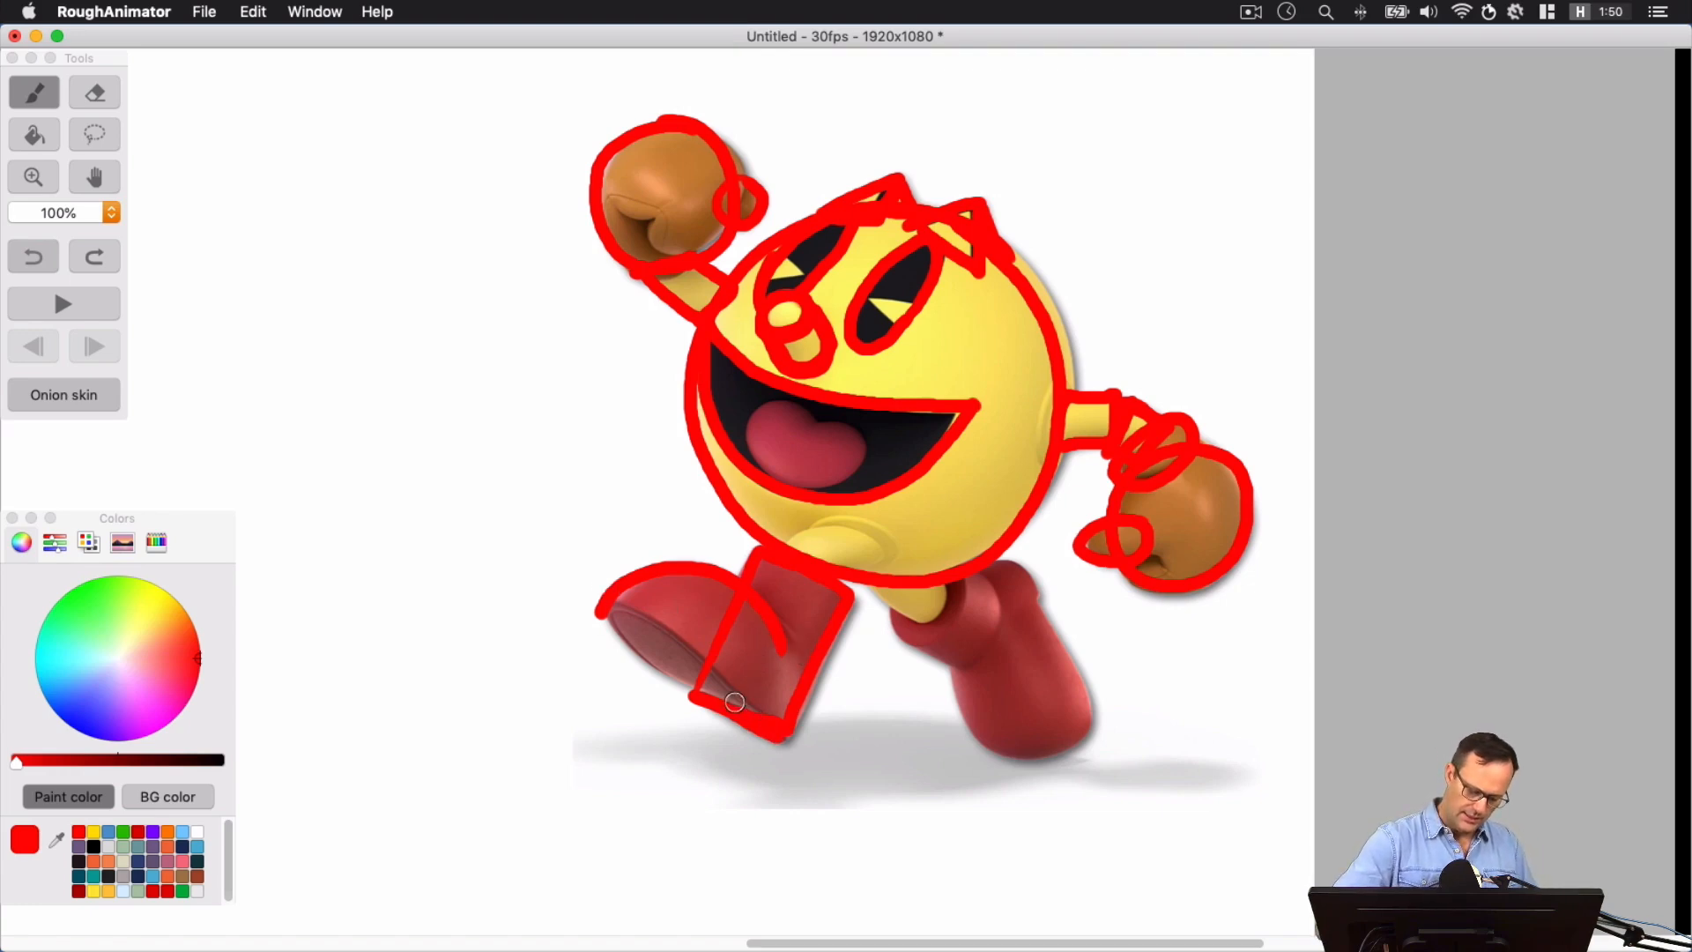
pyautogui.moveTo(603, 609); pyautogui.dragTo(705, 694)
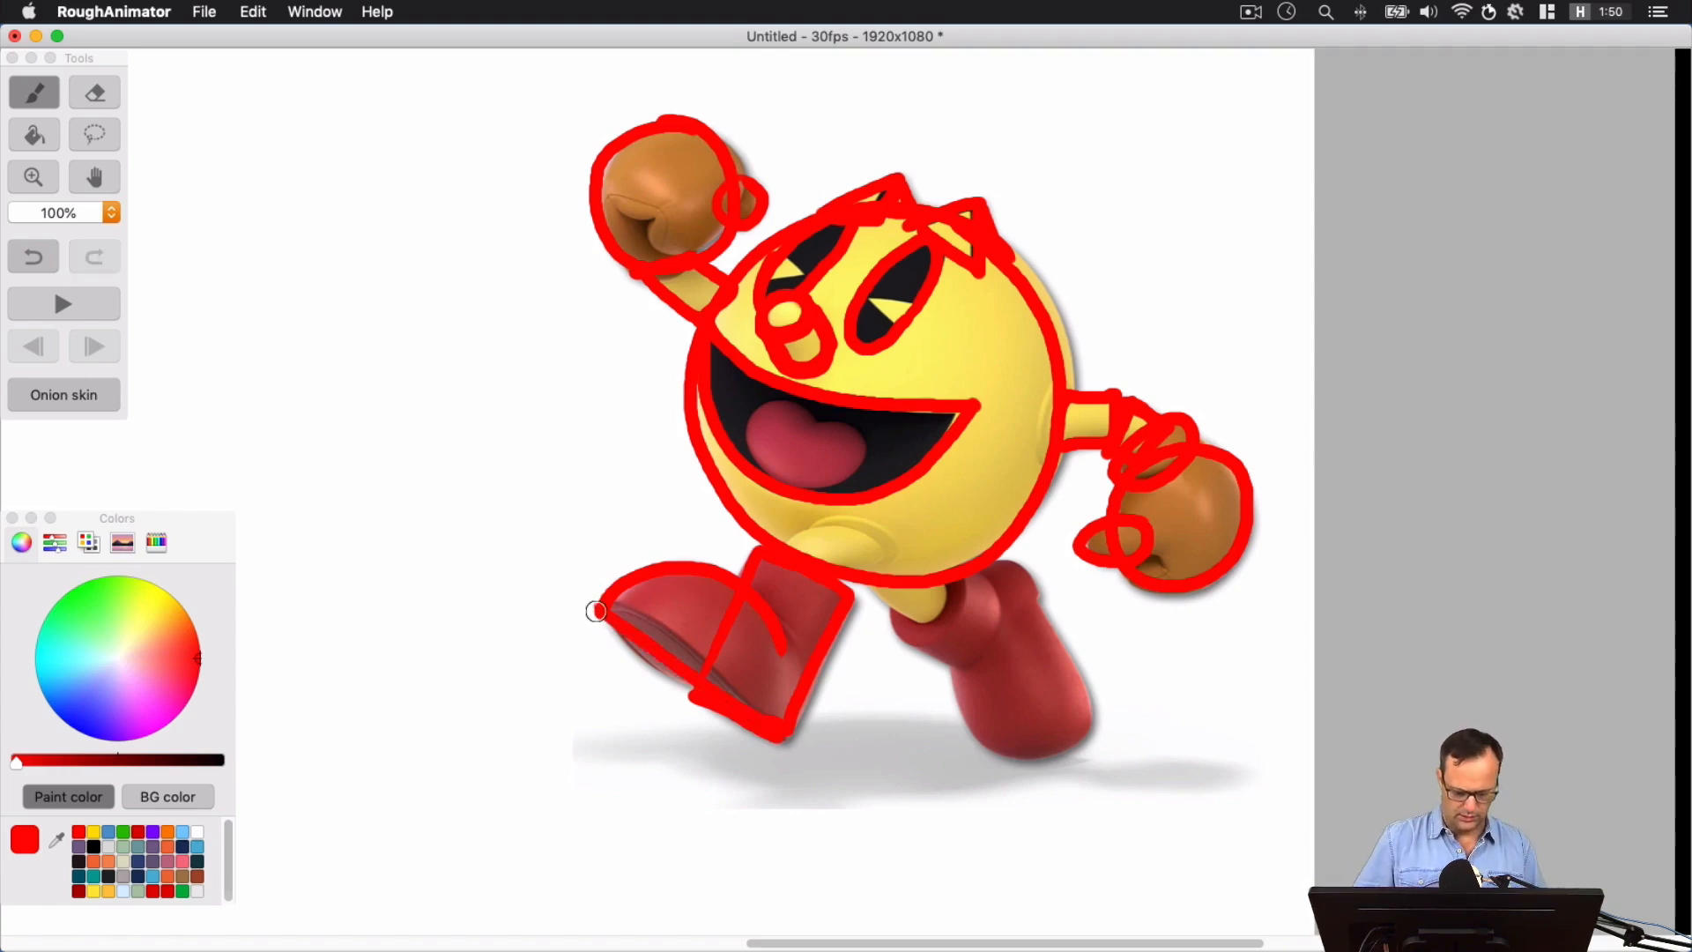
pyautogui.press('super+z')
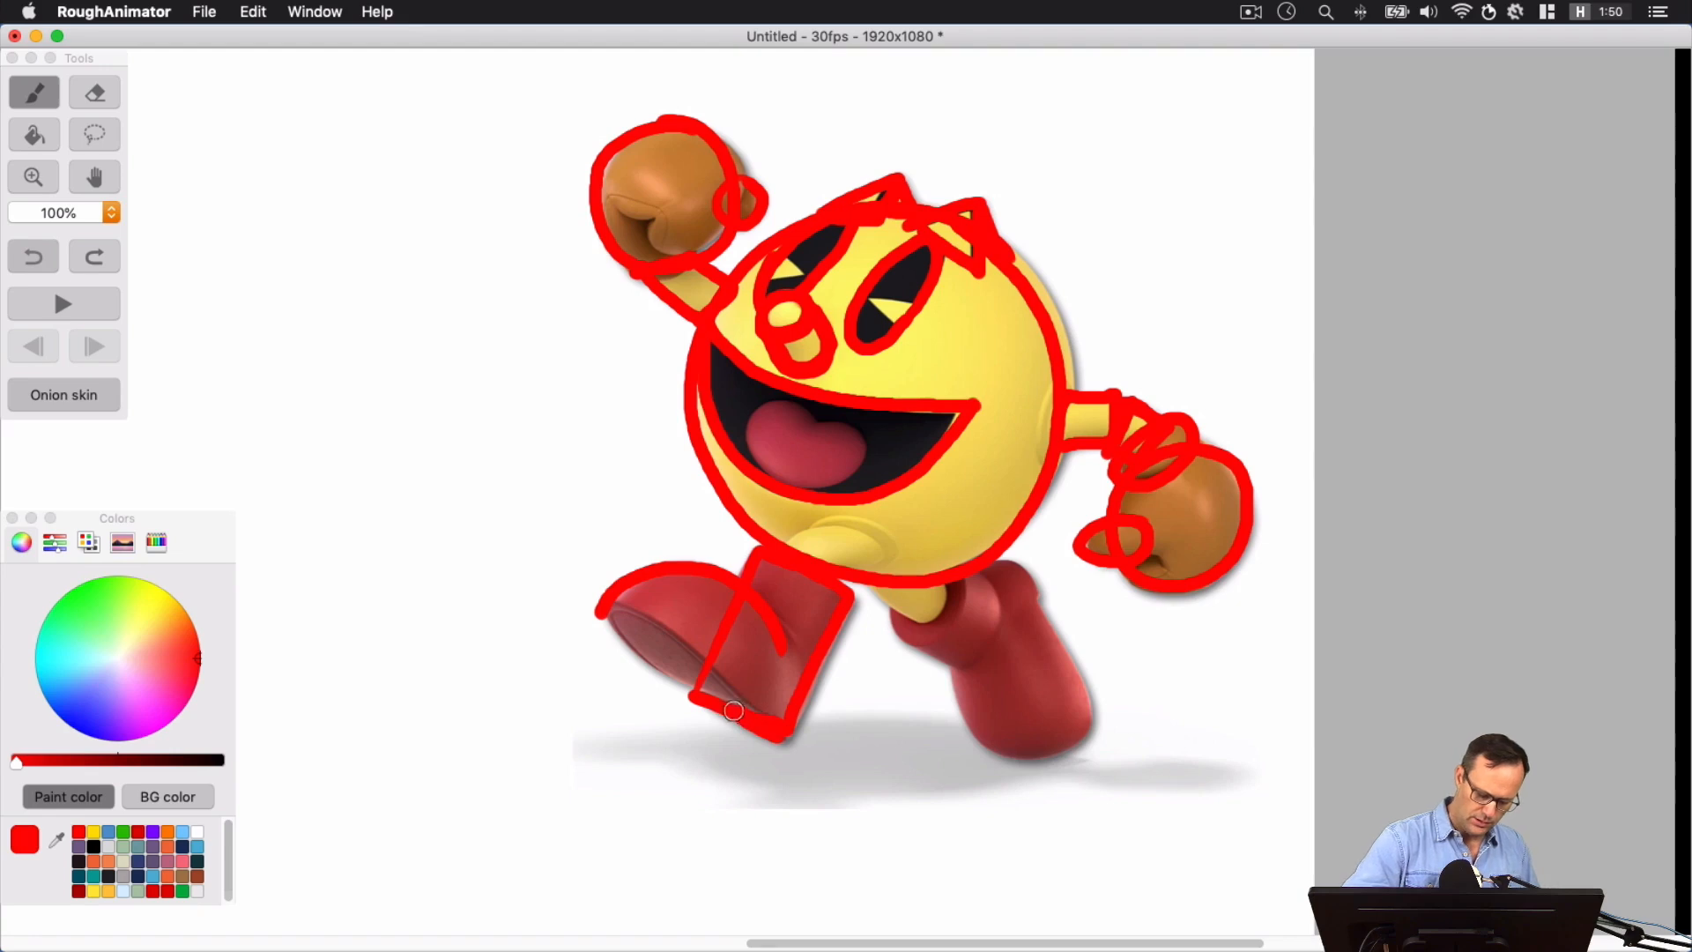
# Outline the sole of the front boot as a long closed shape from heel to toe and undo the stray extra stroke
pyautogui.moveTo(733, 710)
pyautogui.mouseDown()
pyautogui.moveTo(623, 650)
pyautogui.moveTo(607, 603)
pyautogui.moveTo(682, 623)
pyautogui.moveTo(754, 693)
pyautogui.mouseUp()
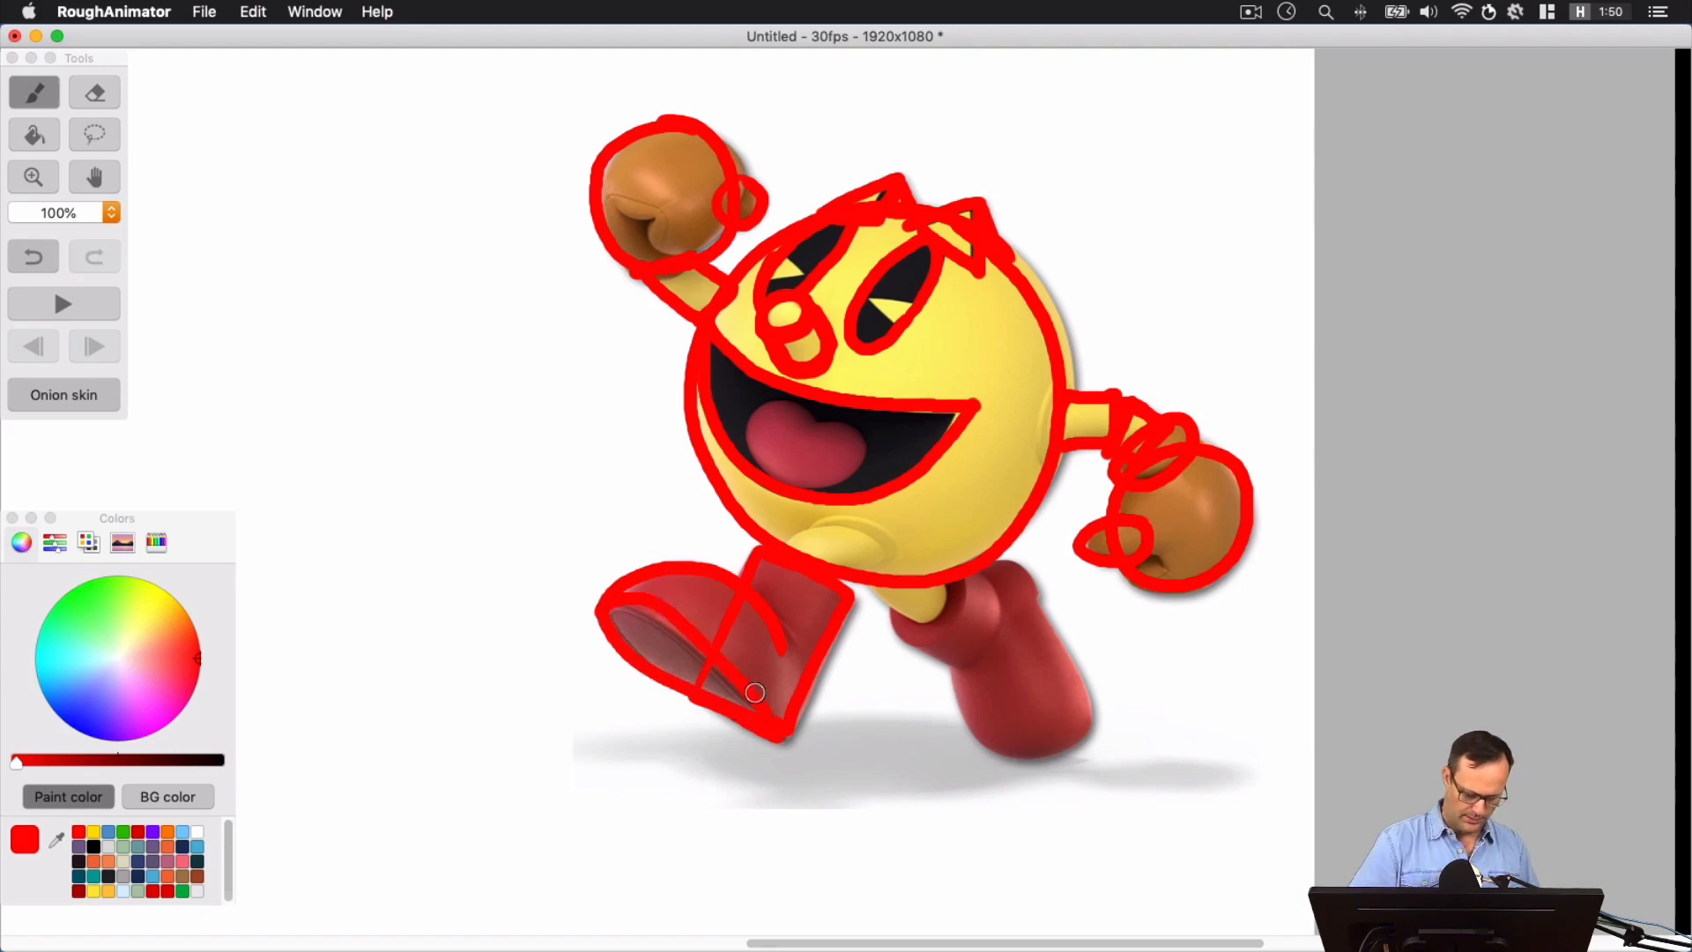
pyautogui.moveTo(679, 803)
pyautogui.mouseDown()
pyautogui.moveTo(616, 784)
pyautogui.moveTo(522, 689)
pyautogui.moveTo(563, 679)
pyautogui.moveTo(678, 794)
pyautogui.mouseUp()
pyautogui.press('super+z')
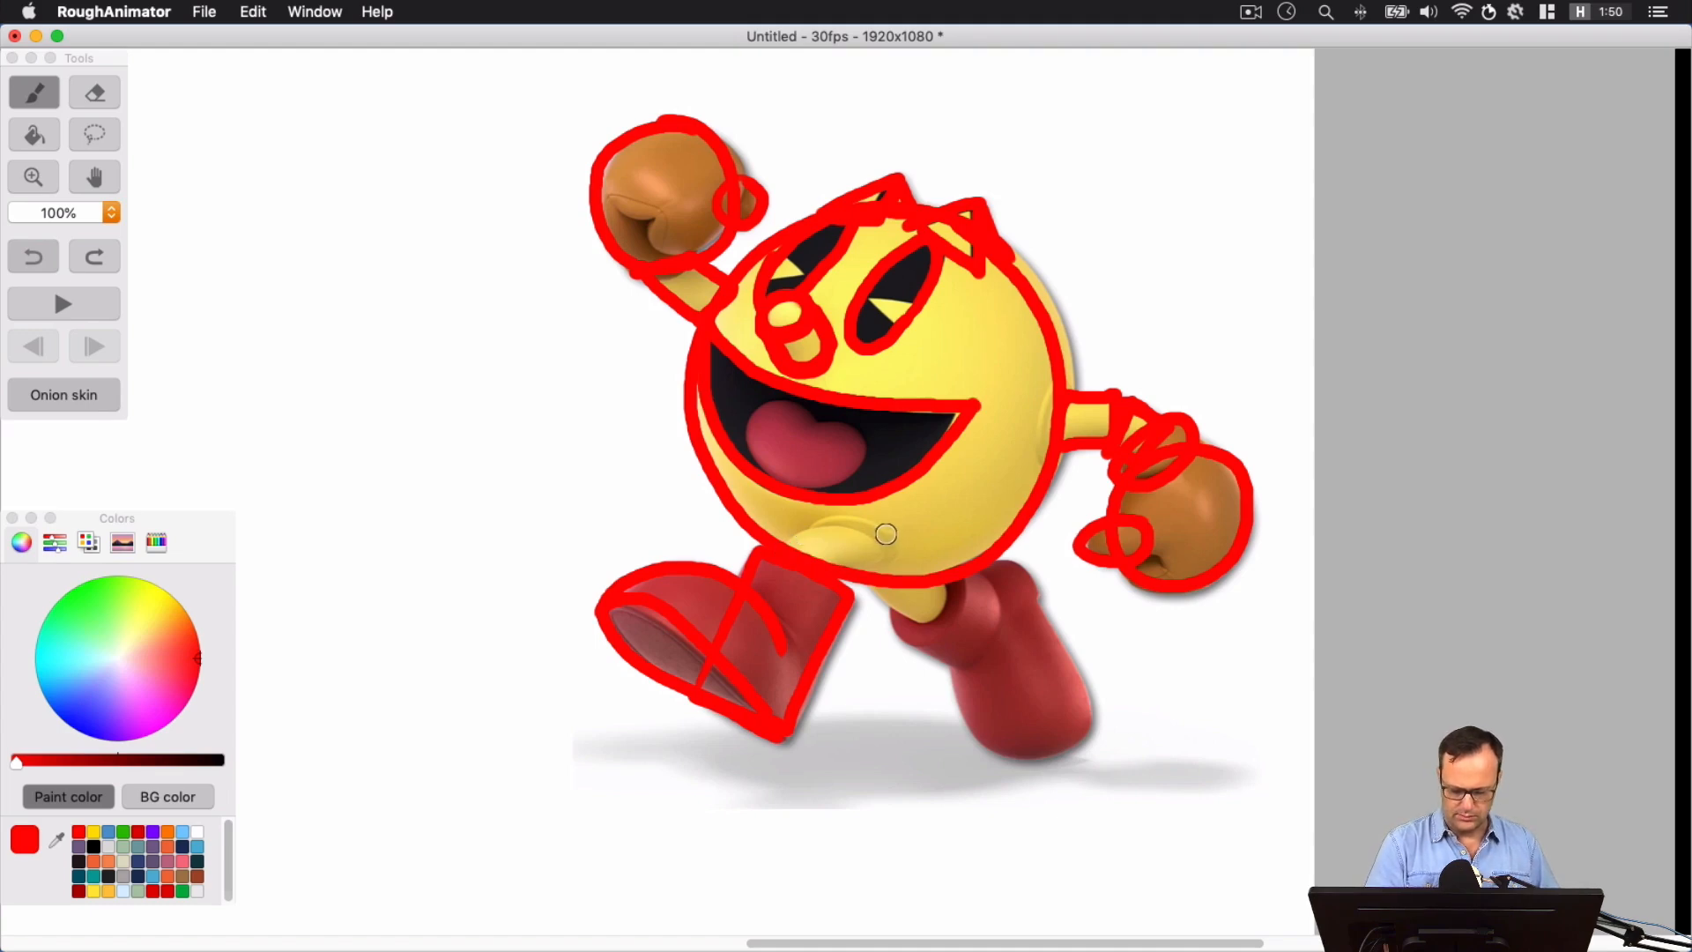
# Trace the rounded thigh of the front leg where it overlaps the lower edge of the body
pyautogui.moveTo(881, 528)
pyautogui.mouseDown()
pyautogui.moveTo(821, 526)
pyautogui.moveTo(824, 558)
pyautogui.moveTo(895, 548)
pyautogui.moveTo(836, 517)
pyautogui.moveTo(837, 559)
pyautogui.moveTo(893, 542)
pyautogui.moveTo(853, 512)
pyautogui.moveTo(874, 564)
pyautogui.mouseUp()
pyautogui.press('super+z')
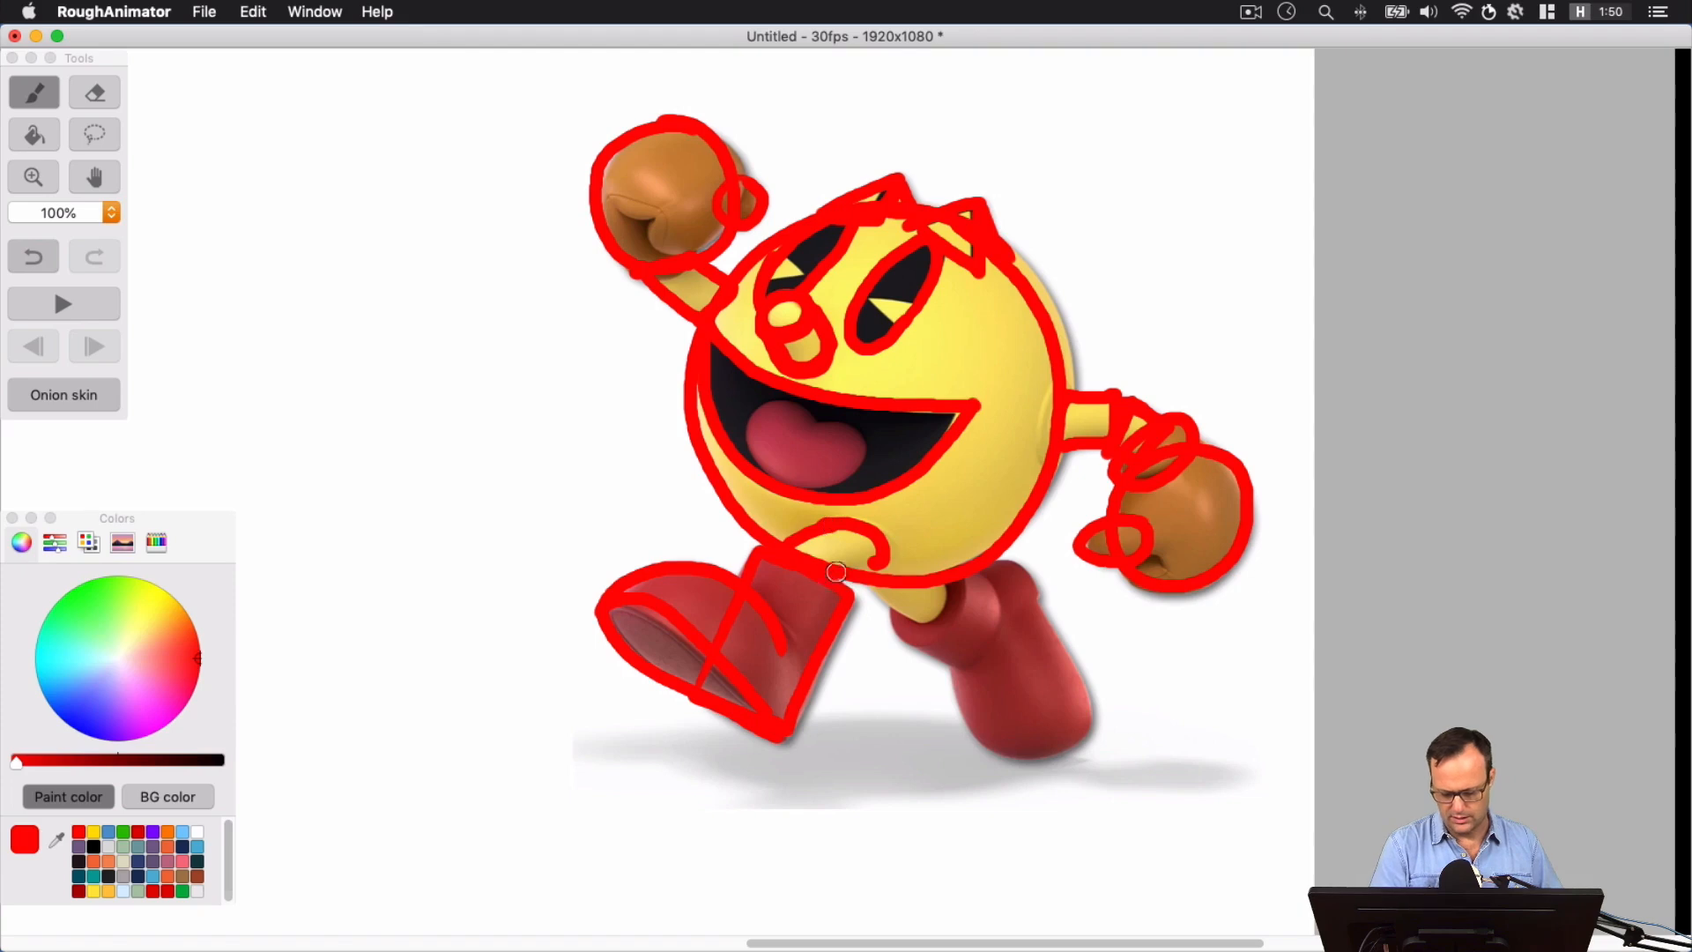
pyautogui.moveTo(835, 572); pyautogui.dragTo(885, 547)
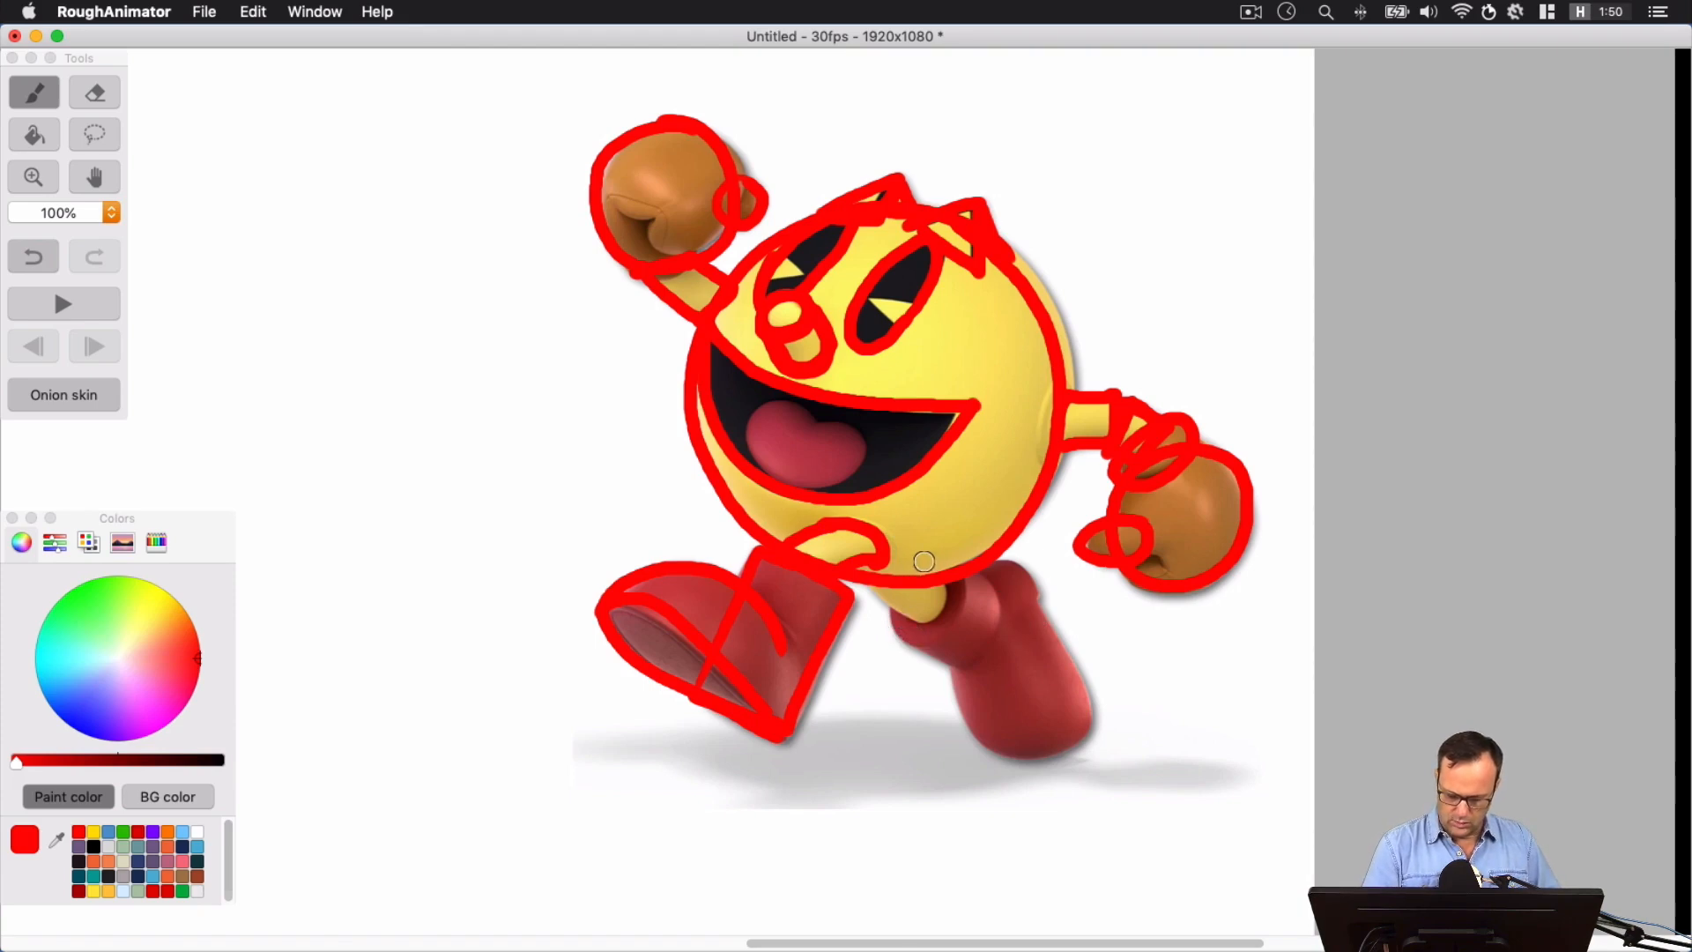
# Trace the cuff of the rear boot with curved inner and outer edges joined along the lower side
pyautogui.moveTo(927, 555)
pyautogui.mouseDown()
pyautogui.moveTo(916, 636)
pyautogui.moveTo(968, 586)
pyautogui.moveTo(930, 546)
pyautogui.moveTo(894, 617)
pyautogui.moveTo(957, 594)
pyautogui.moveTo(897, 633)
pyautogui.moveTo(948, 617)
pyautogui.moveTo(958, 571)
pyautogui.moveTo(893, 624)
pyautogui.moveTo(942, 638)
pyautogui.moveTo(960, 566)
pyautogui.moveTo(902, 613)
pyautogui.moveTo(893, 599)
pyautogui.moveTo(904, 638)
pyautogui.moveTo(975, 574)
pyautogui.mouseUp()
pyautogui.press('super+z')
pyautogui.press('super+z')
pyautogui.press('super+z')
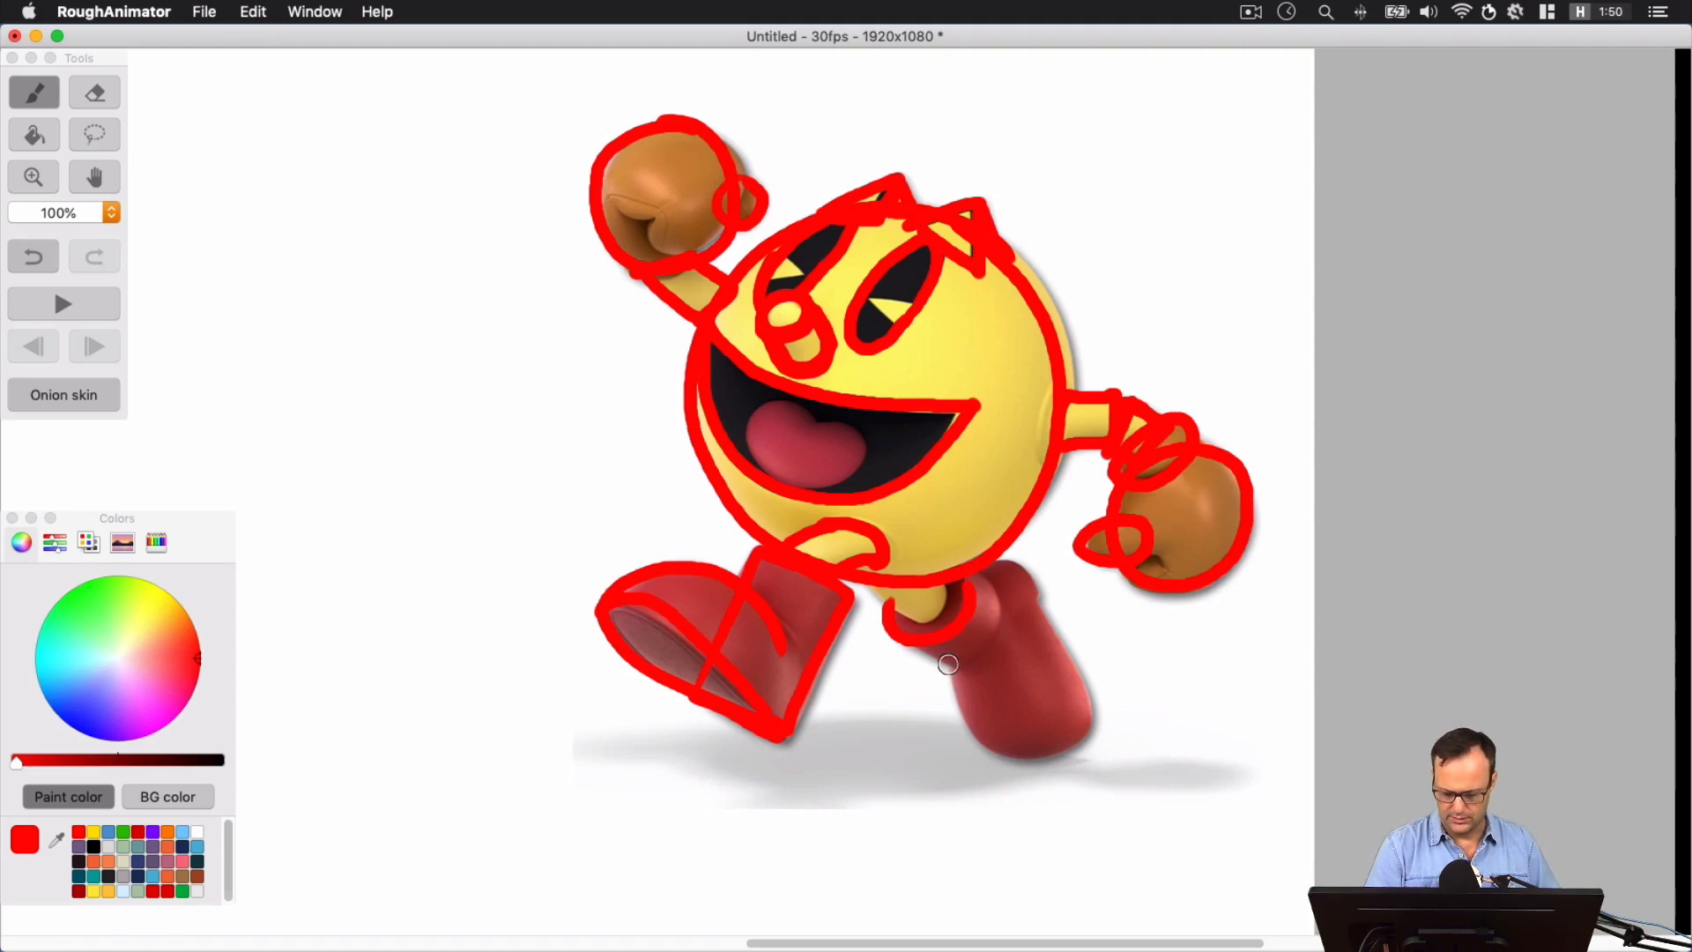
pyautogui.moveTo(945, 664)
pyautogui.mouseDown()
pyautogui.moveTo(1000, 599)
pyautogui.moveTo(980, 575)
pyautogui.mouseUp()
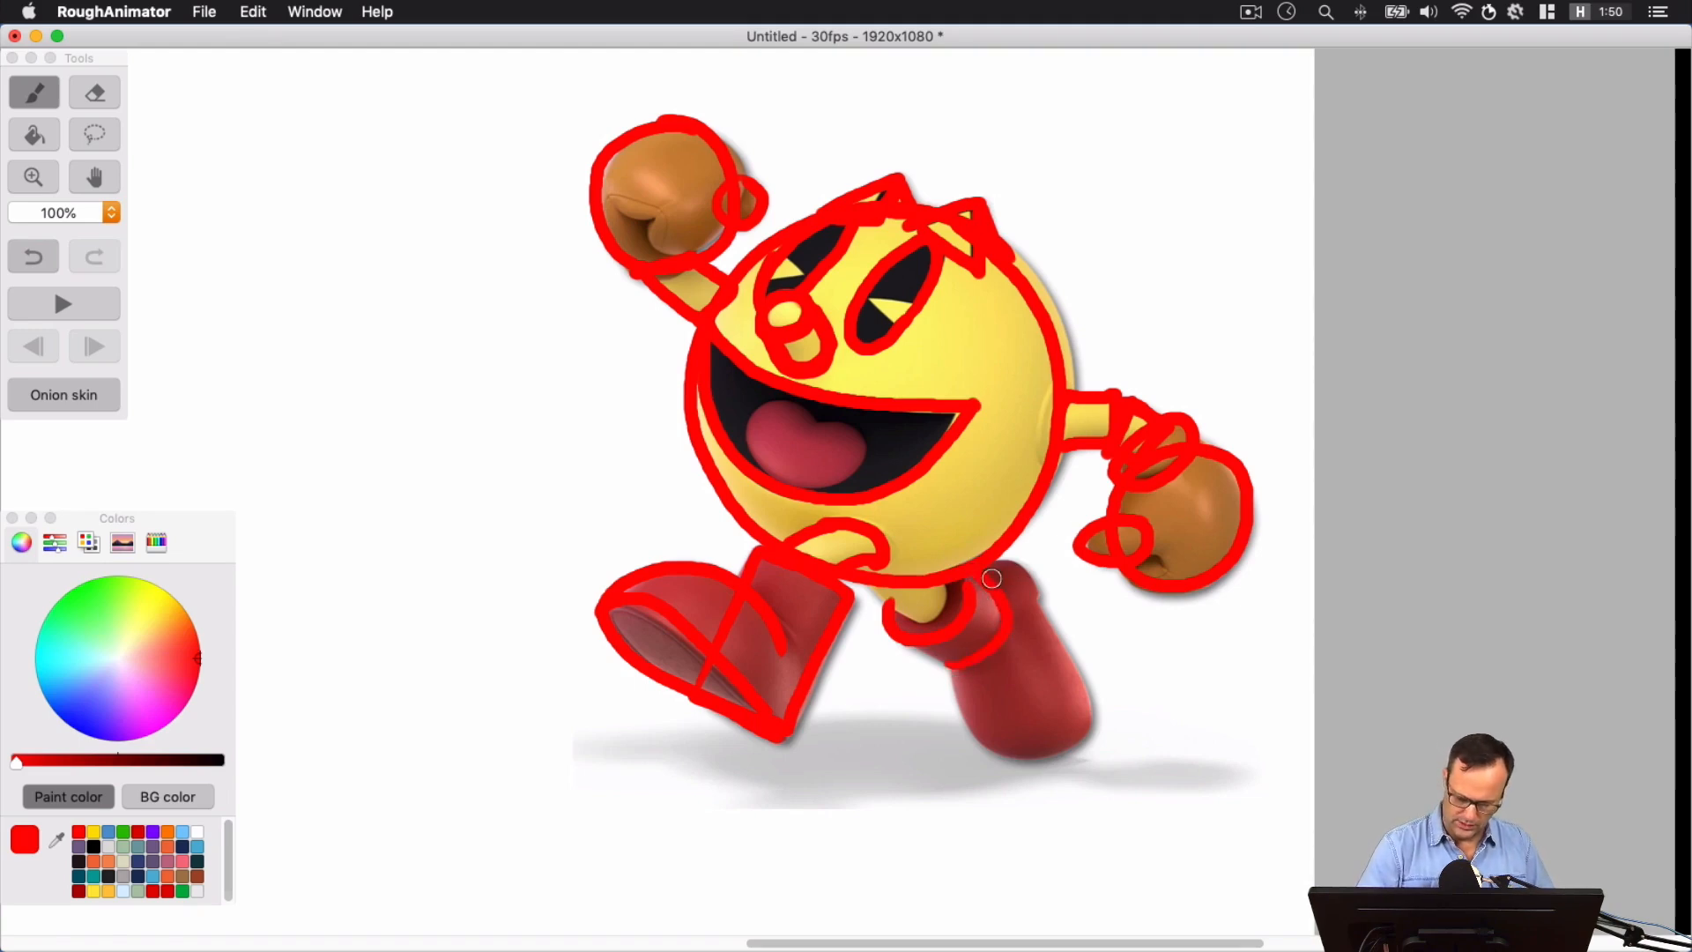
pyautogui.moveTo(897, 634); pyautogui.dragTo(955, 665)
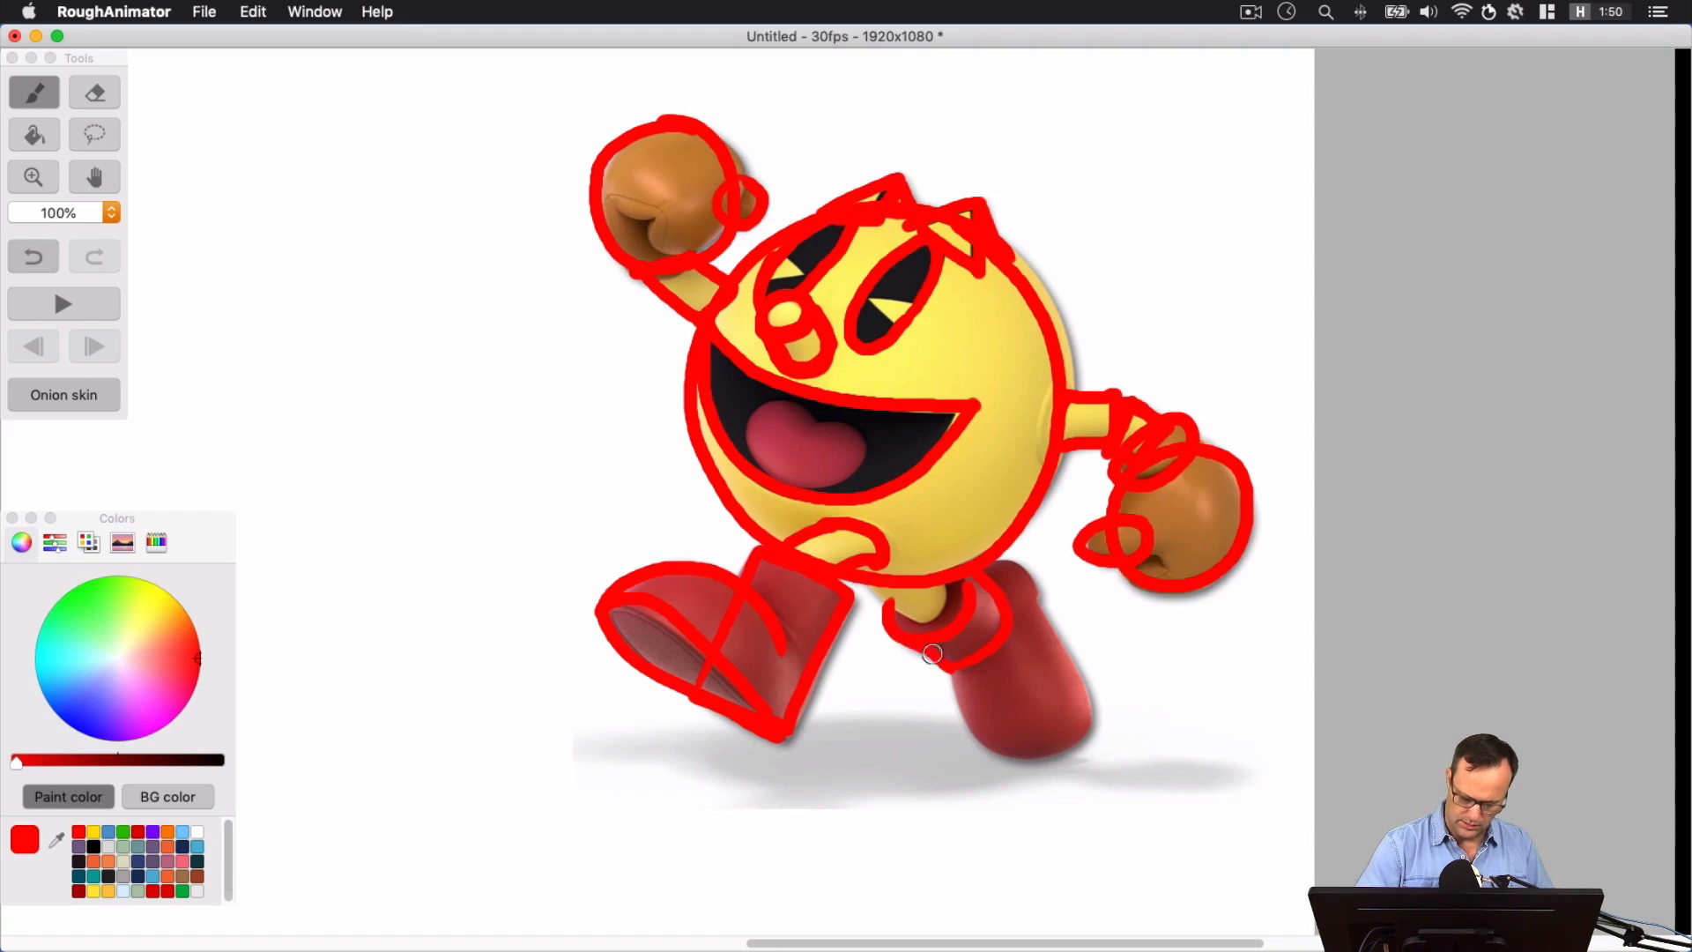
pyautogui.moveTo(887, 612)
pyautogui.mouseDown()
pyautogui.moveTo(941, 636)
pyautogui.moveTo(966, 598)
pyautogui.mouseUp()
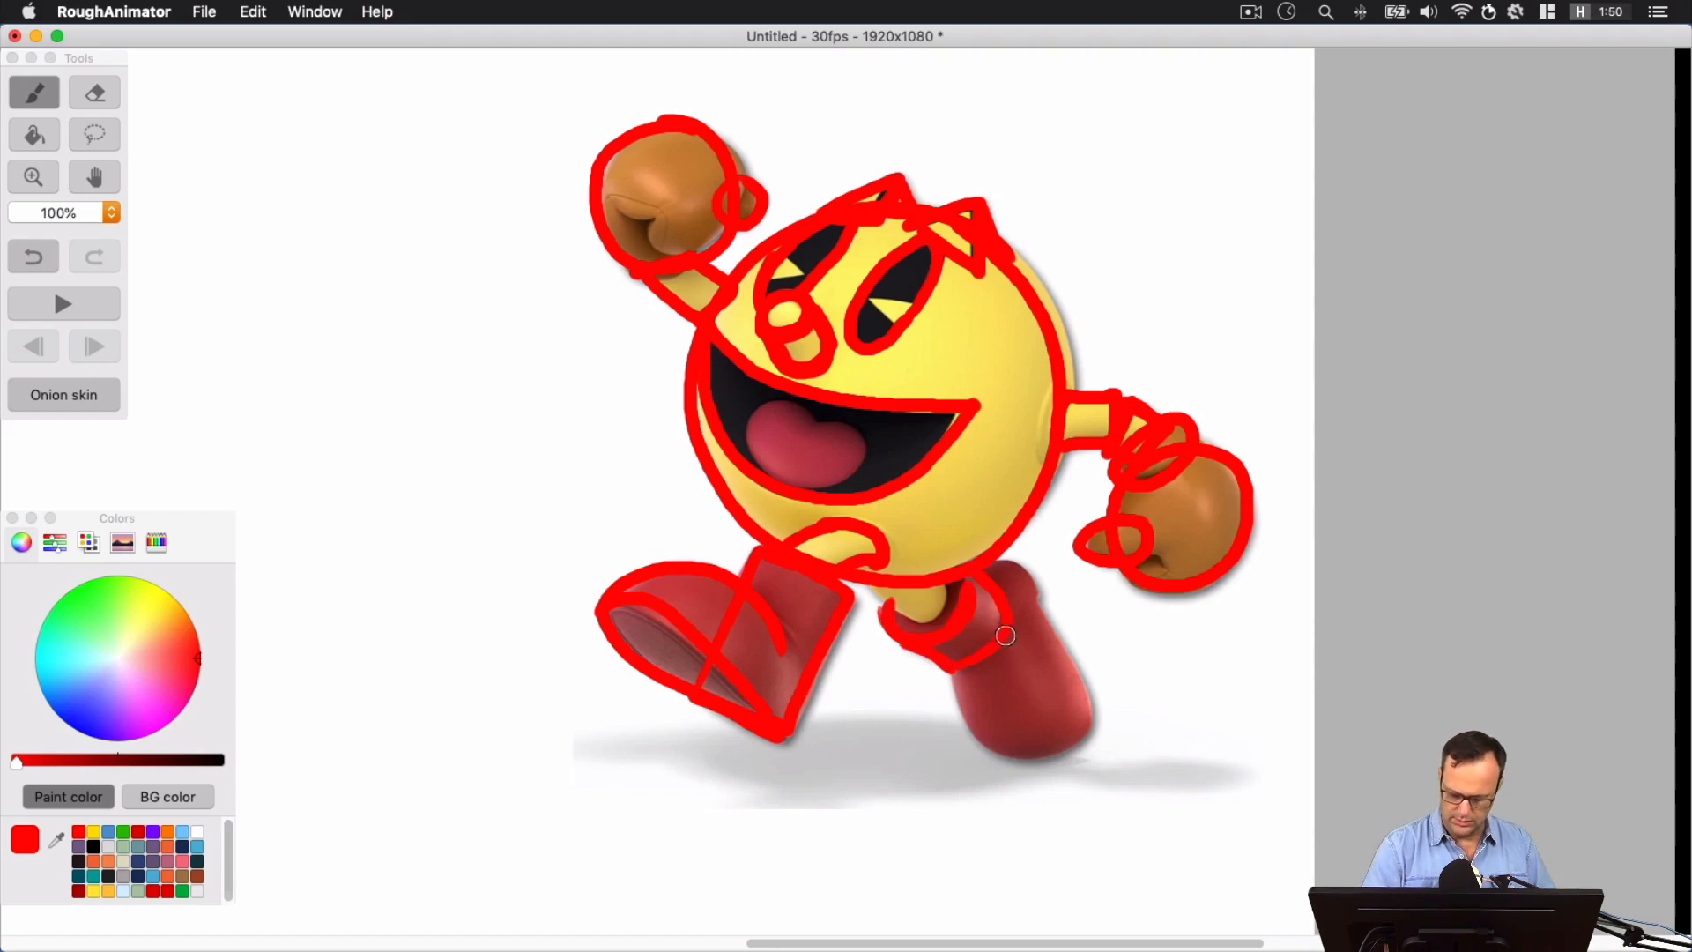
pyautogui.moveTo(969, 660)
pyautogui.mouseDown()
pyautogui.moveTo(997, 583)
pyautogui.moveTo(974, 599)
pyautogui.moveTo(979, 576)
pyautogui.mouseUp()
# Draw the short rear leg segment and outline the rear boot as a long tilted oval
pyautogui.moveTo(908, 619)
pyautogui.mouseDown()
pyautogui.moveTo(936, 610)
pyautogui.moveTo(952, 571)
pyautogui.moveTo(900, 604)
pyautogui.moveTo(871, 584)
pyautogui.mouseUp()
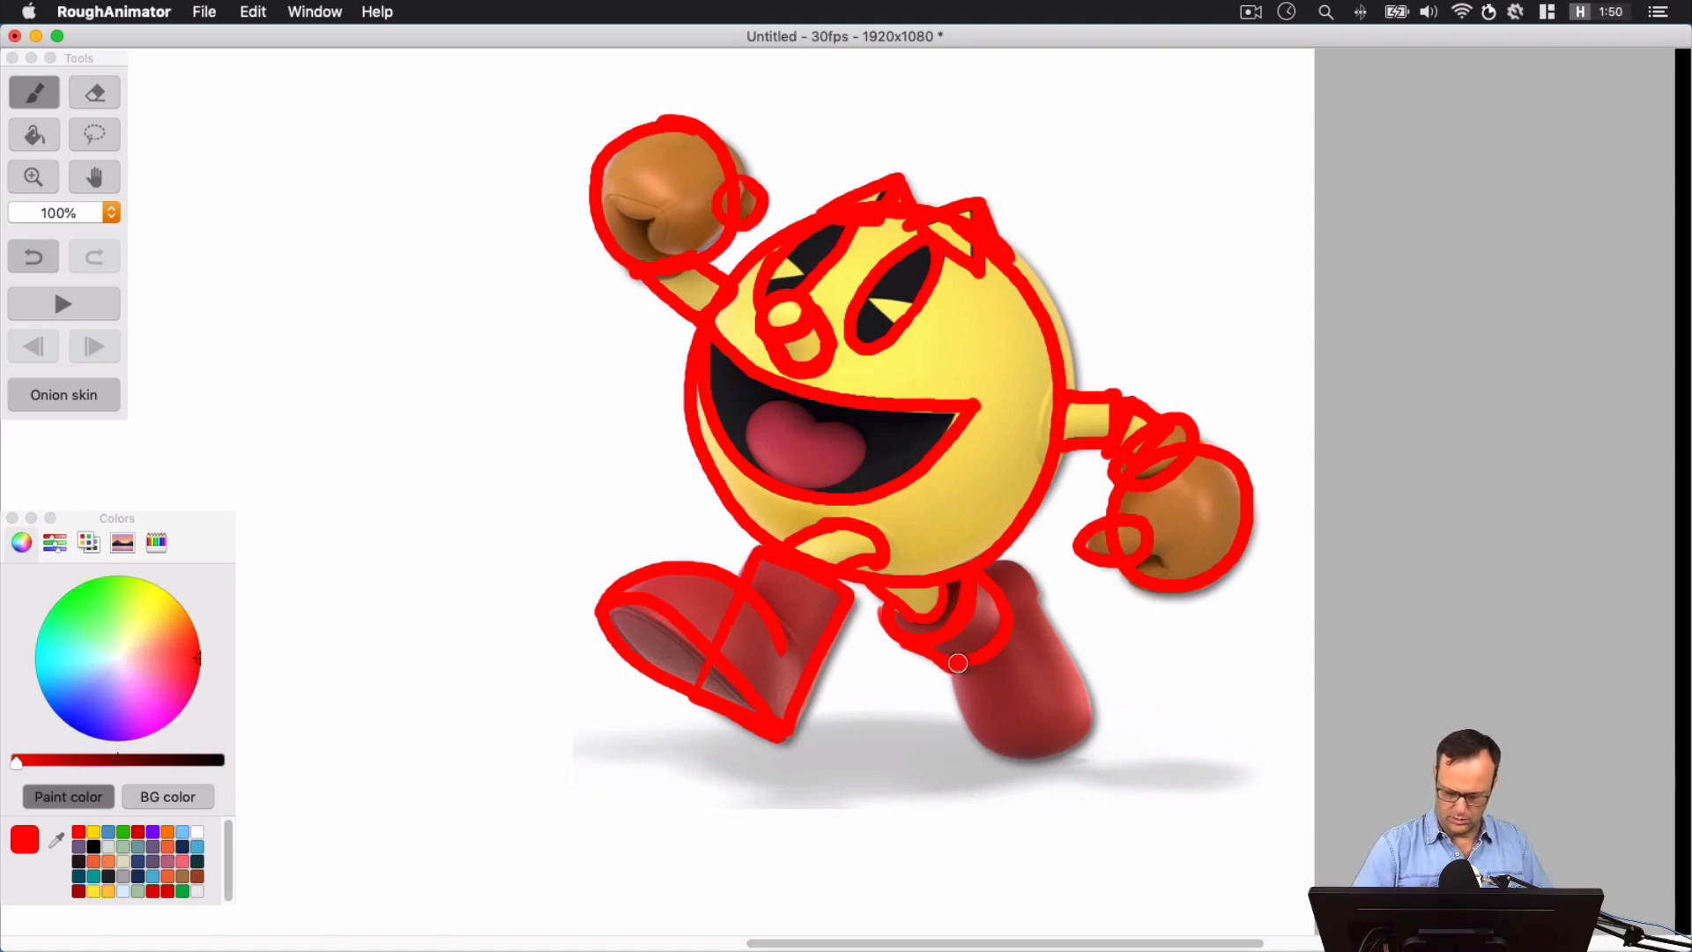
pyautogui.moveTo(953, 662)
pyautogui.mouseDown()
pyautogui.moveTo(1077, 716)
pyautogui.moveTo(1013, 573)
pyautogui.moveTo(1071, 762)
pyautogui.moveTo(975, 592)
pyautogui.mouseUp()
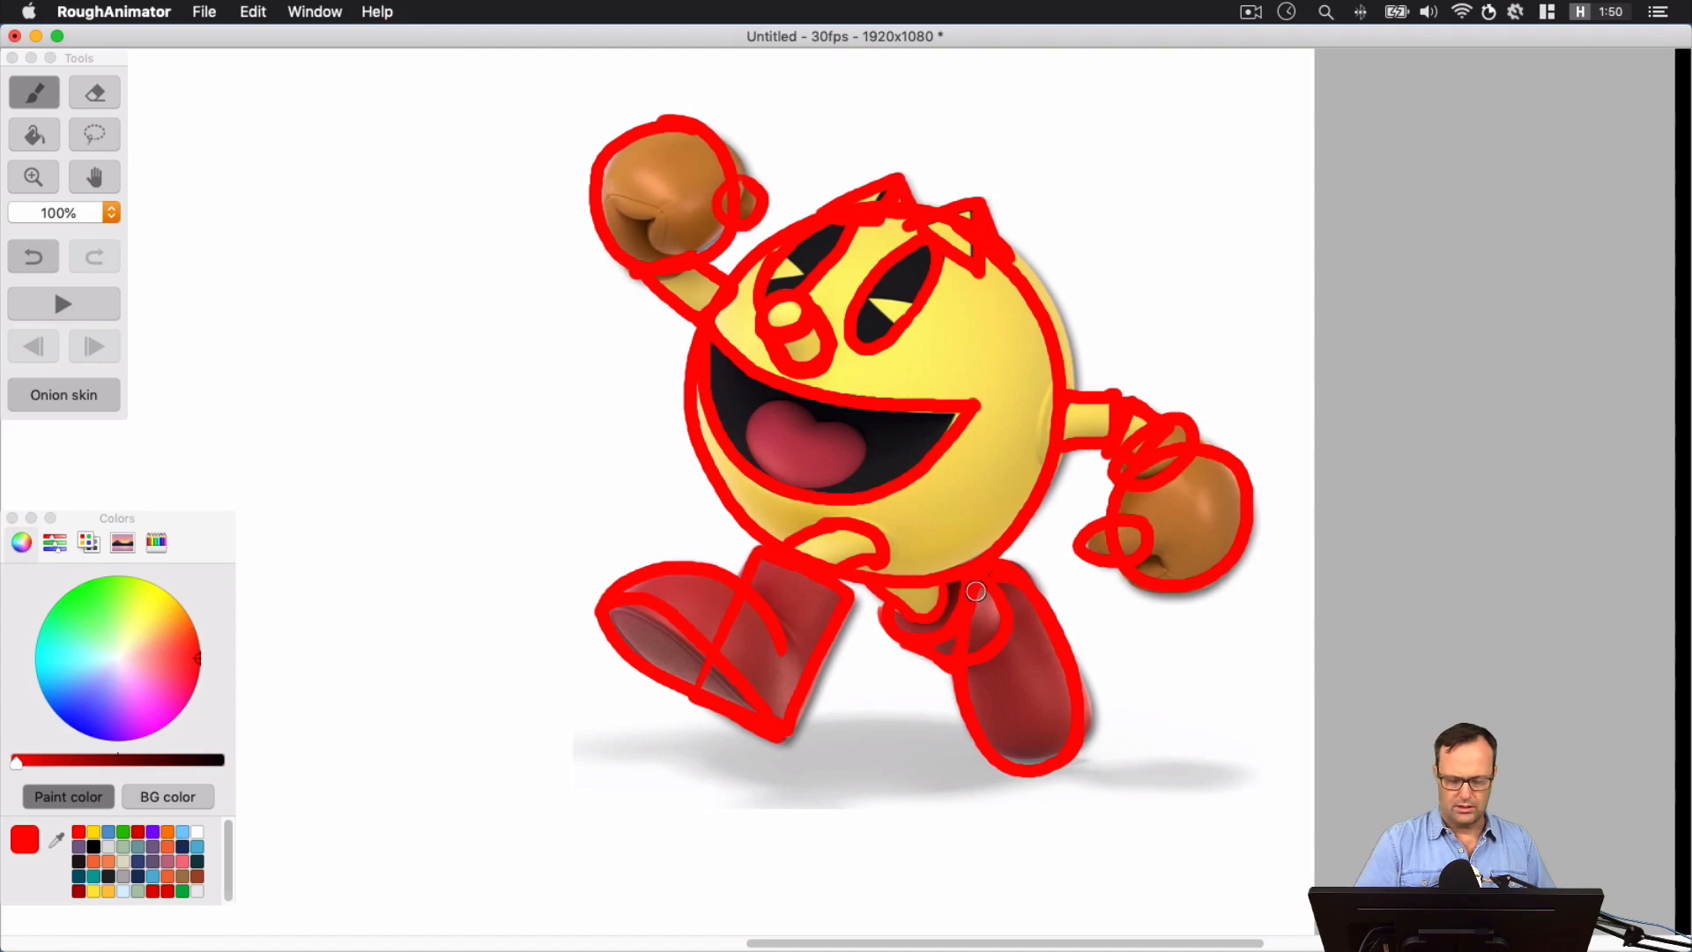
# Fade Layer 1 out completely to examine the traced shapes alone, and restore the layer to full opacity
pyautogui.click(342, 16)
pyautogui.click(410, 287)
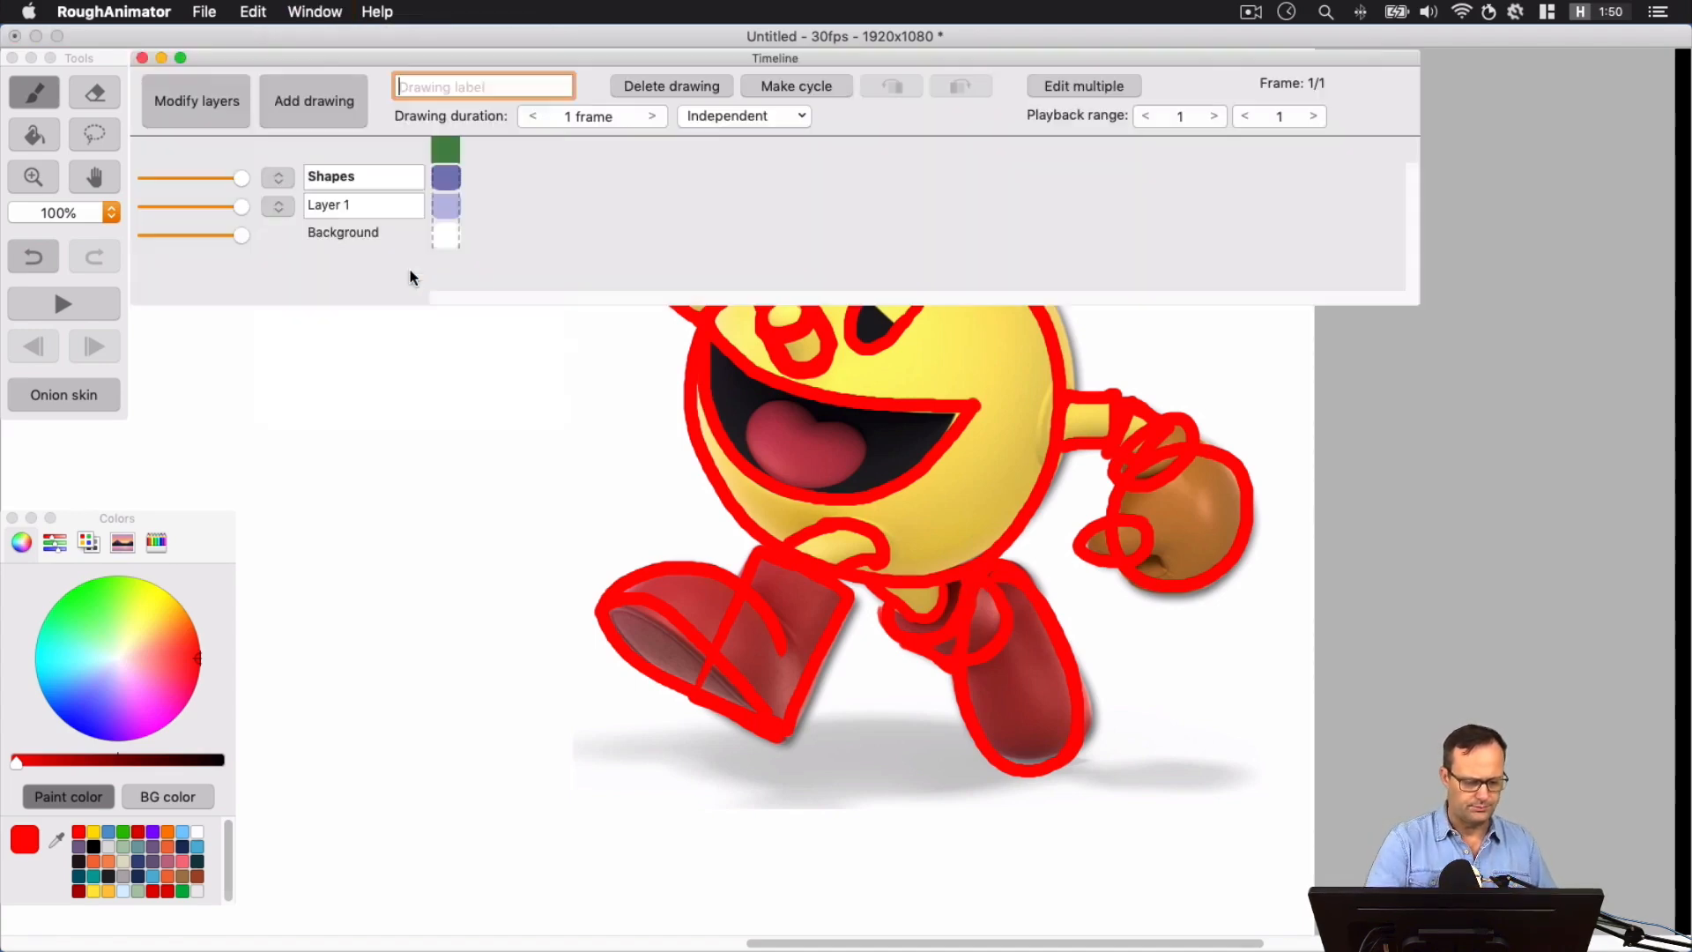
pyautogui.moveTo(238, 208); pyautogui.dragTo(132, 213)
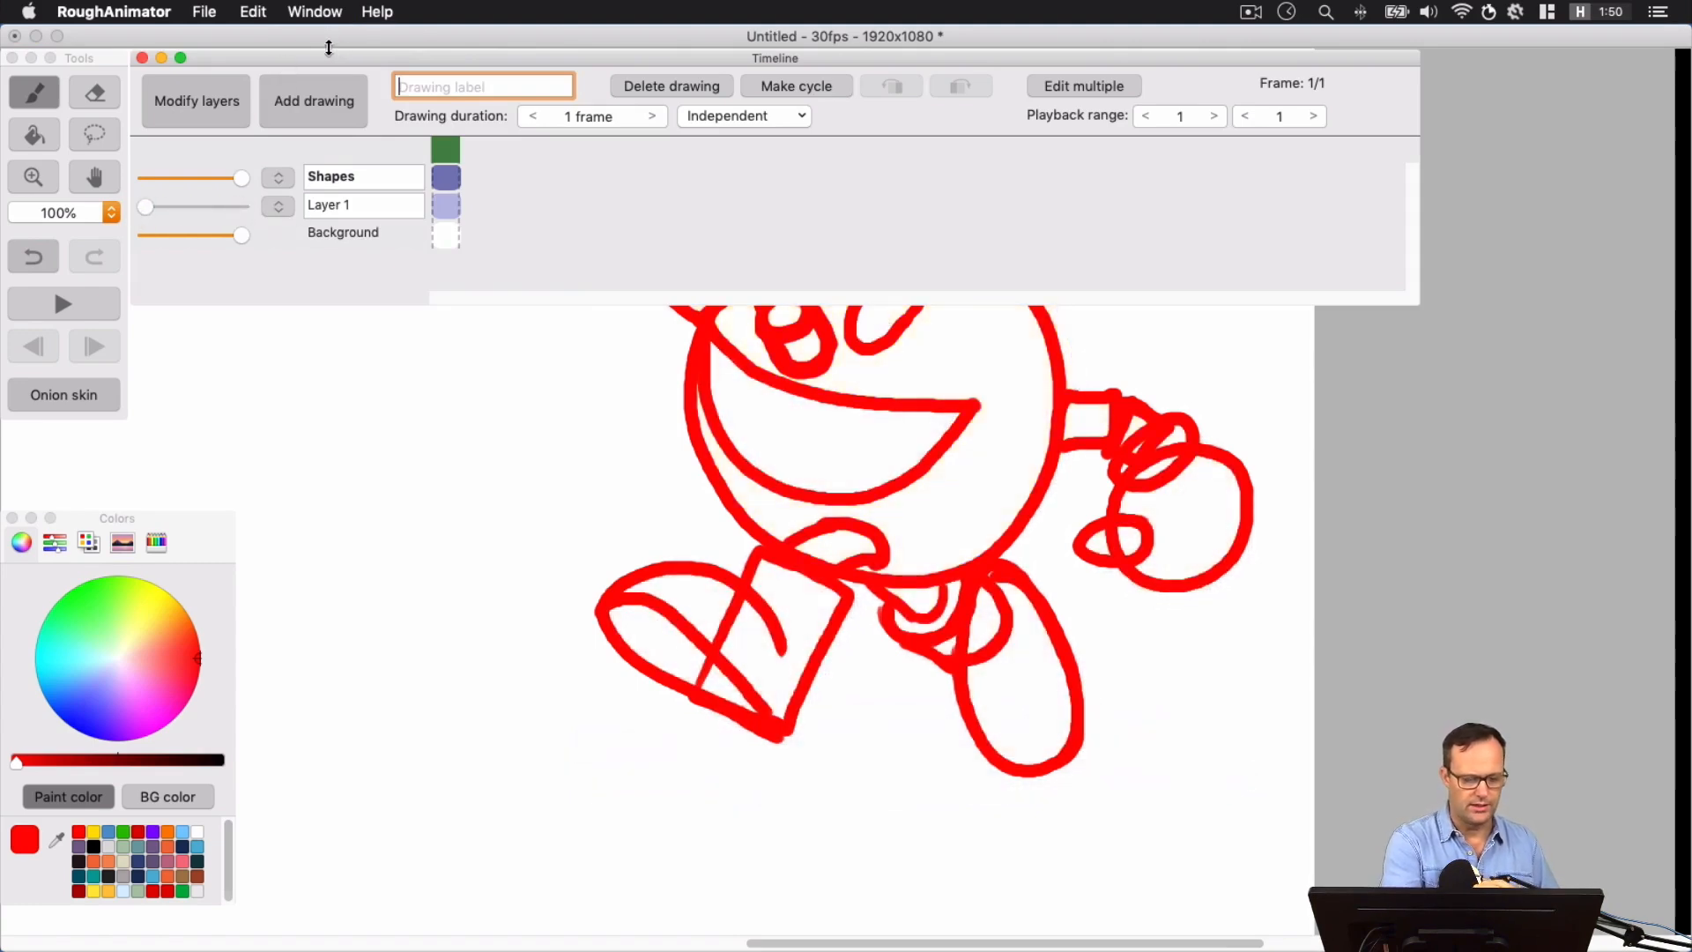
pyautogui.click(142, 58)
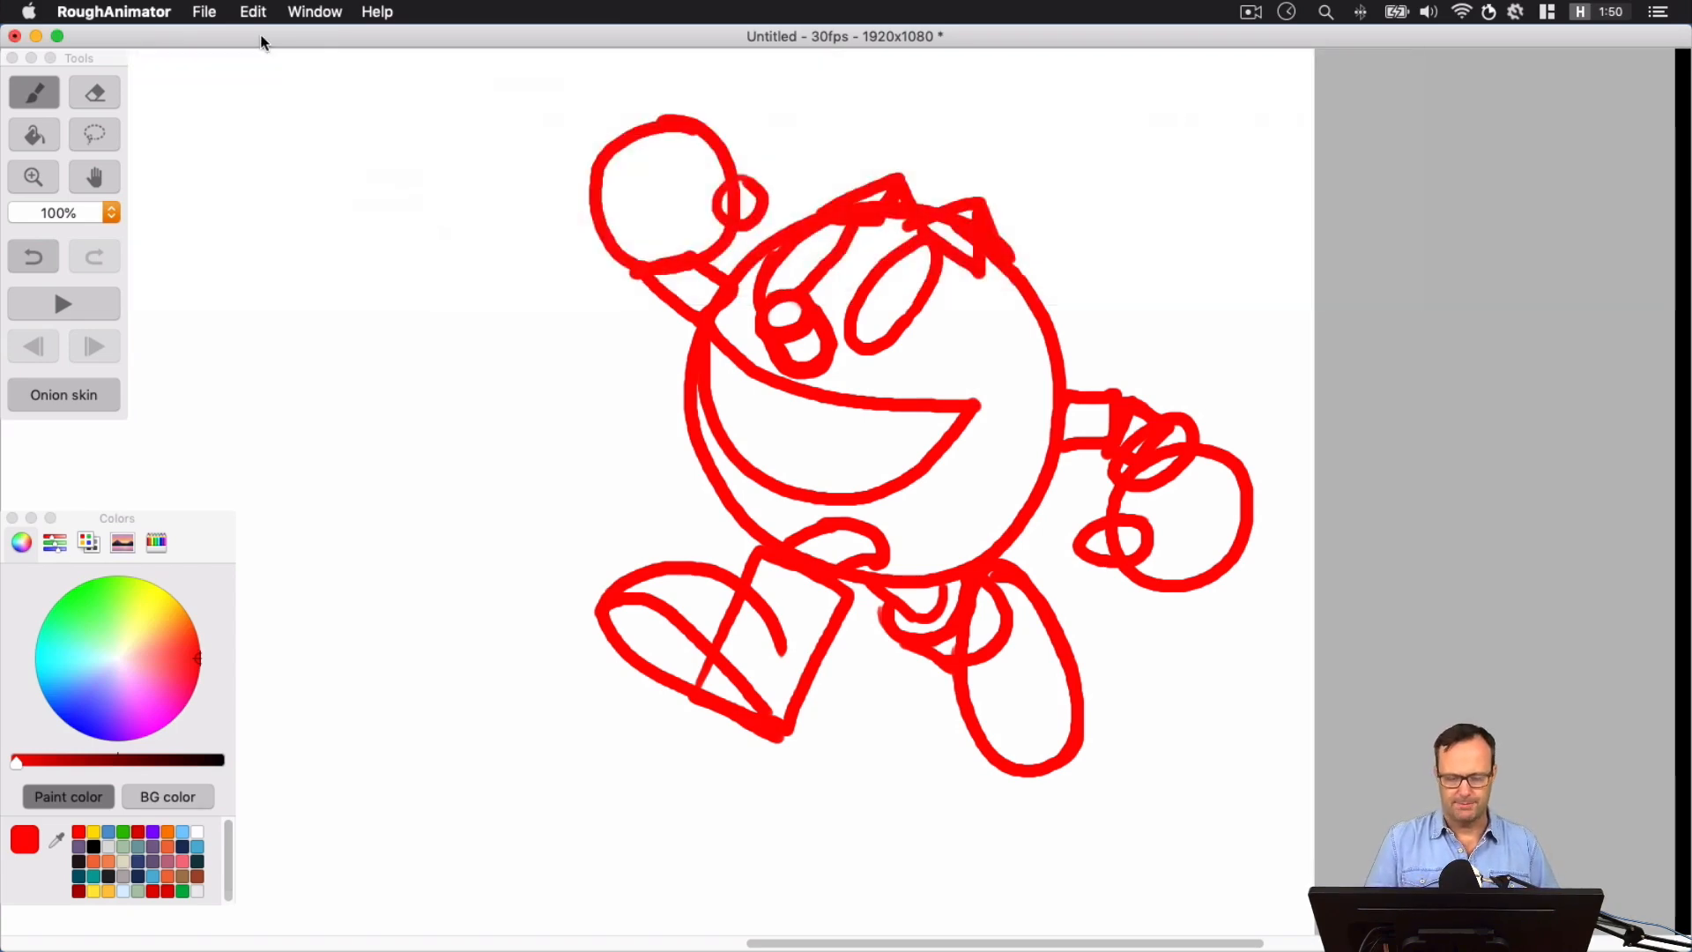
pyautogui.click(315, 12)
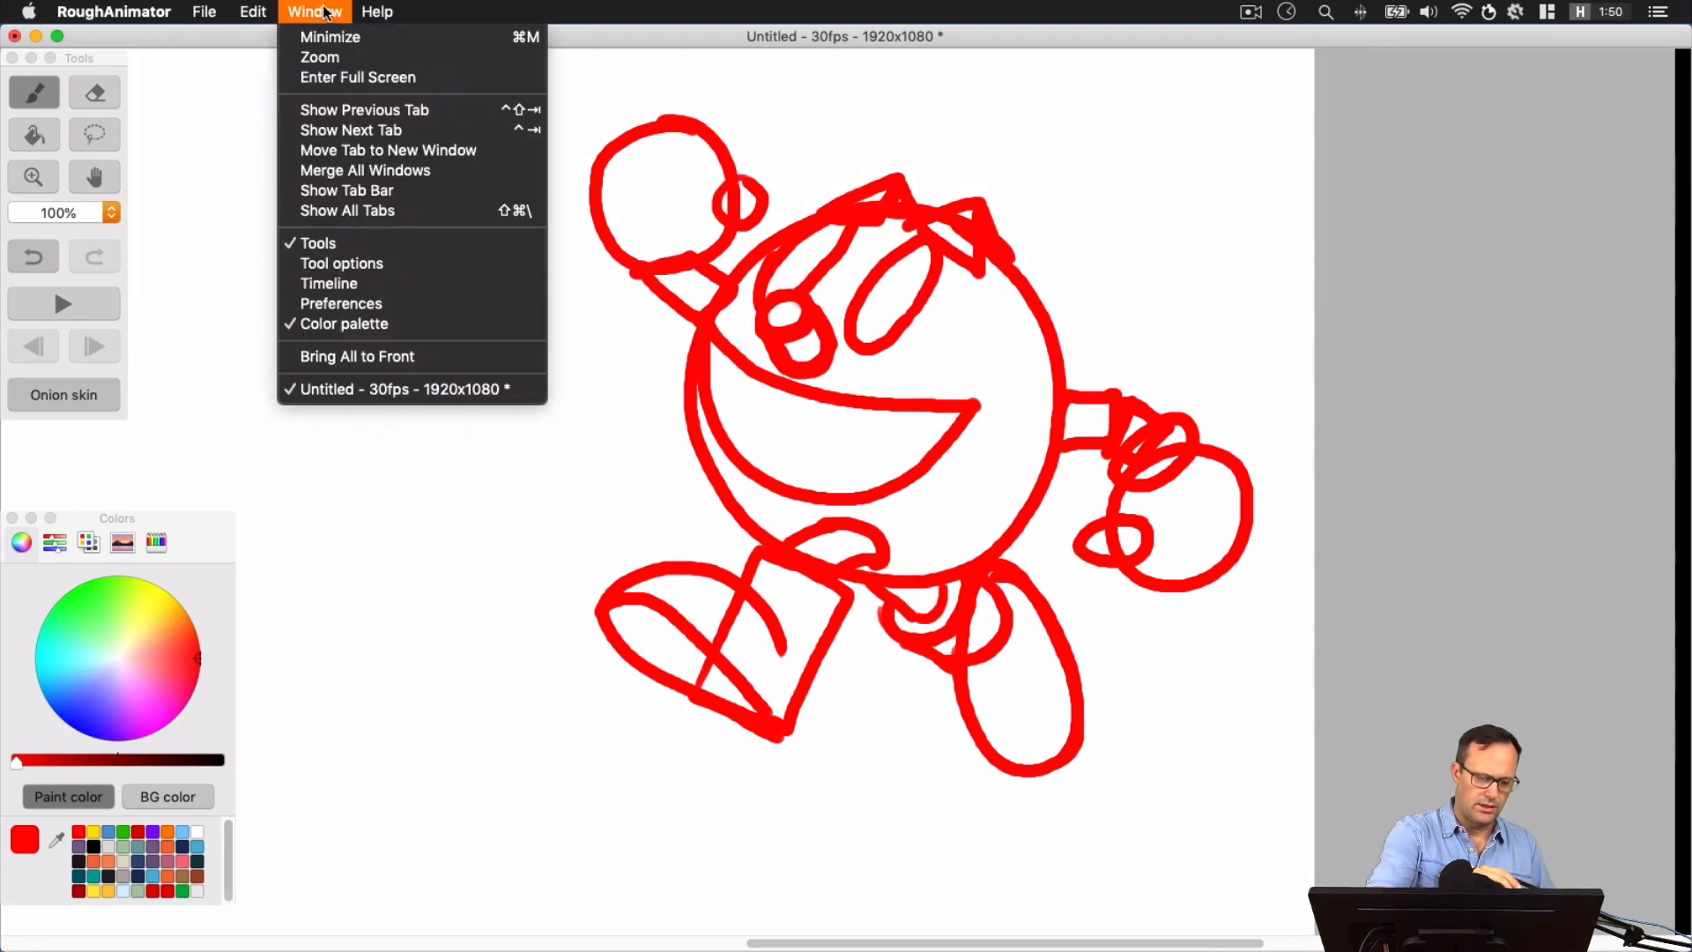
pyautogui.click(376, 269)
pyautogui.moveTo(146, 206); pyautogui.dragTo(279, 220)
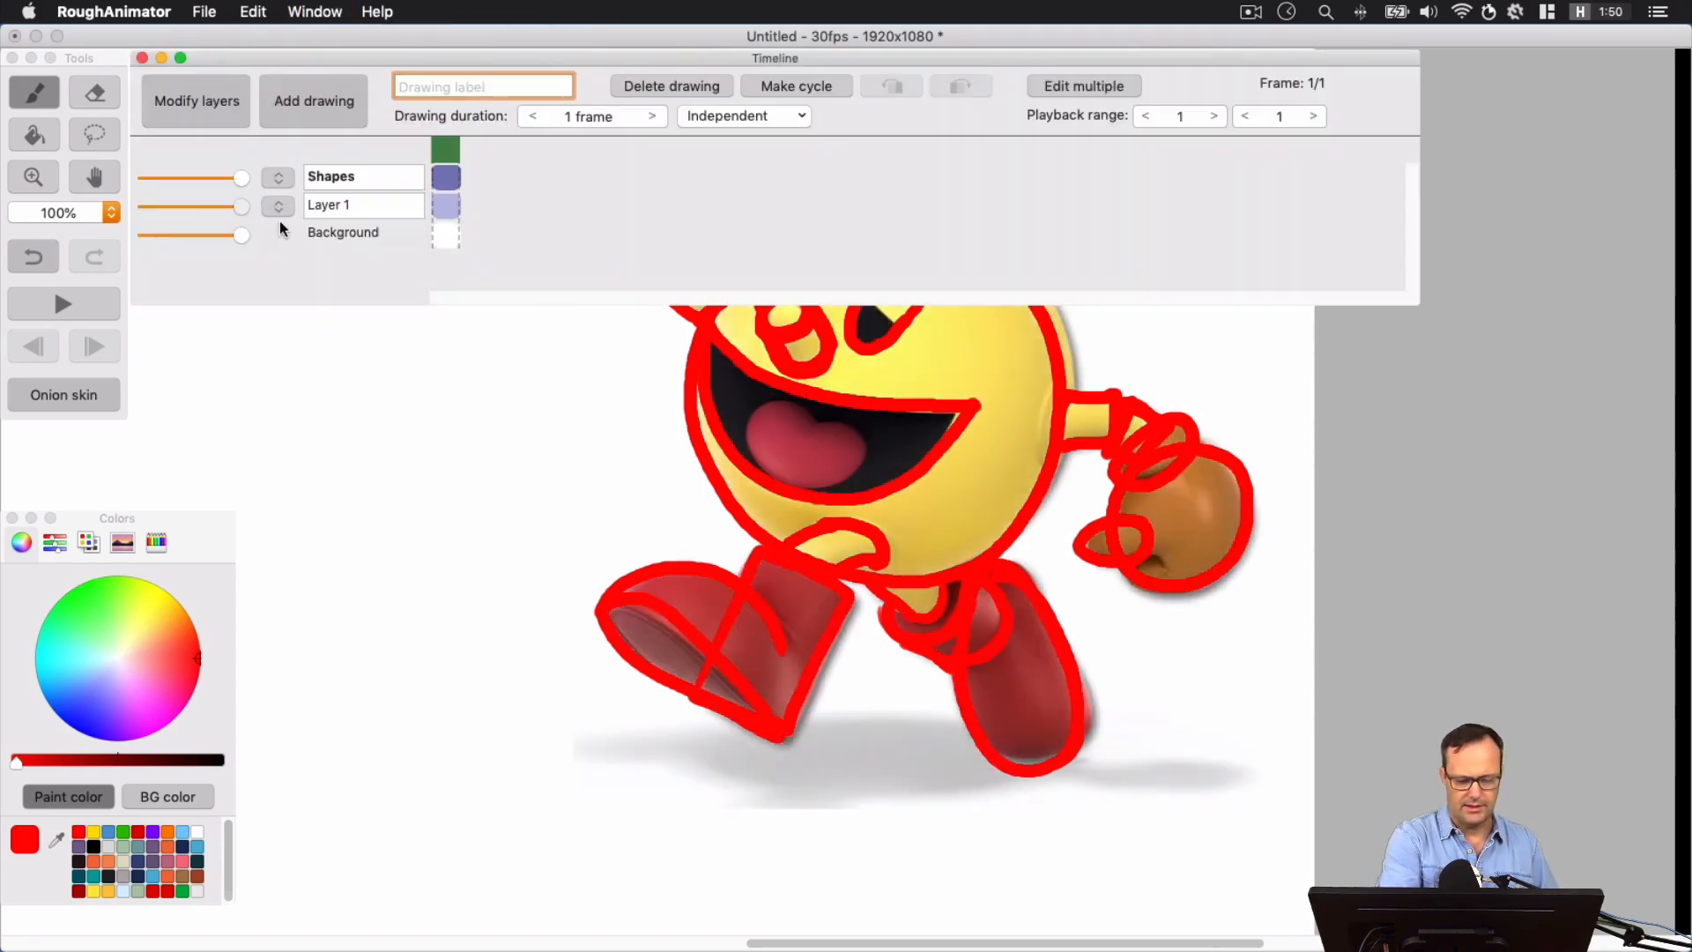
pyautogui.click(141, 57)
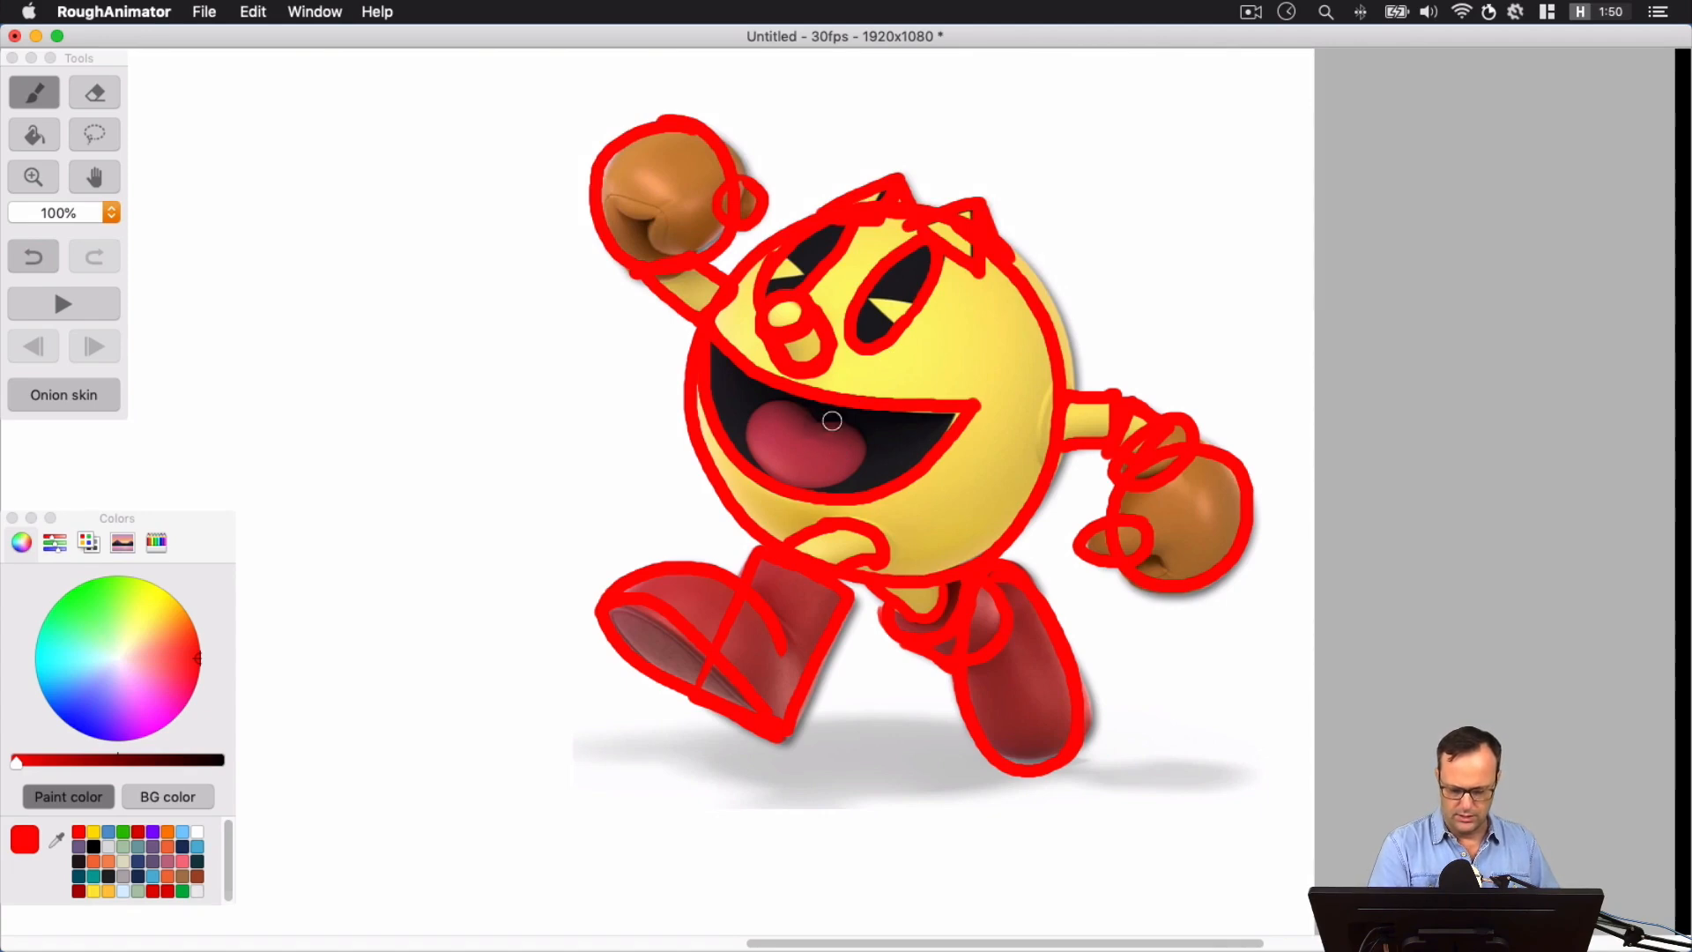
# Trace the outline of the tongue and the wedge-shaped cutouts in both eyes in red
pyautogui.moveTo(807, 419)
pyautogui.mouseDown()
pyautogui.moveTo(796, 403)
pyautogui.moveTo(742, 416)
pyautogui.moveTo(802, 493)
pyautogui.moveTo(862, 433)
pyautogui.moveTo(819, 416)
pyautogui.moveTo(821, 389)
pyautogui.moveTo(793, 398)
pyautogui.mouseUp()
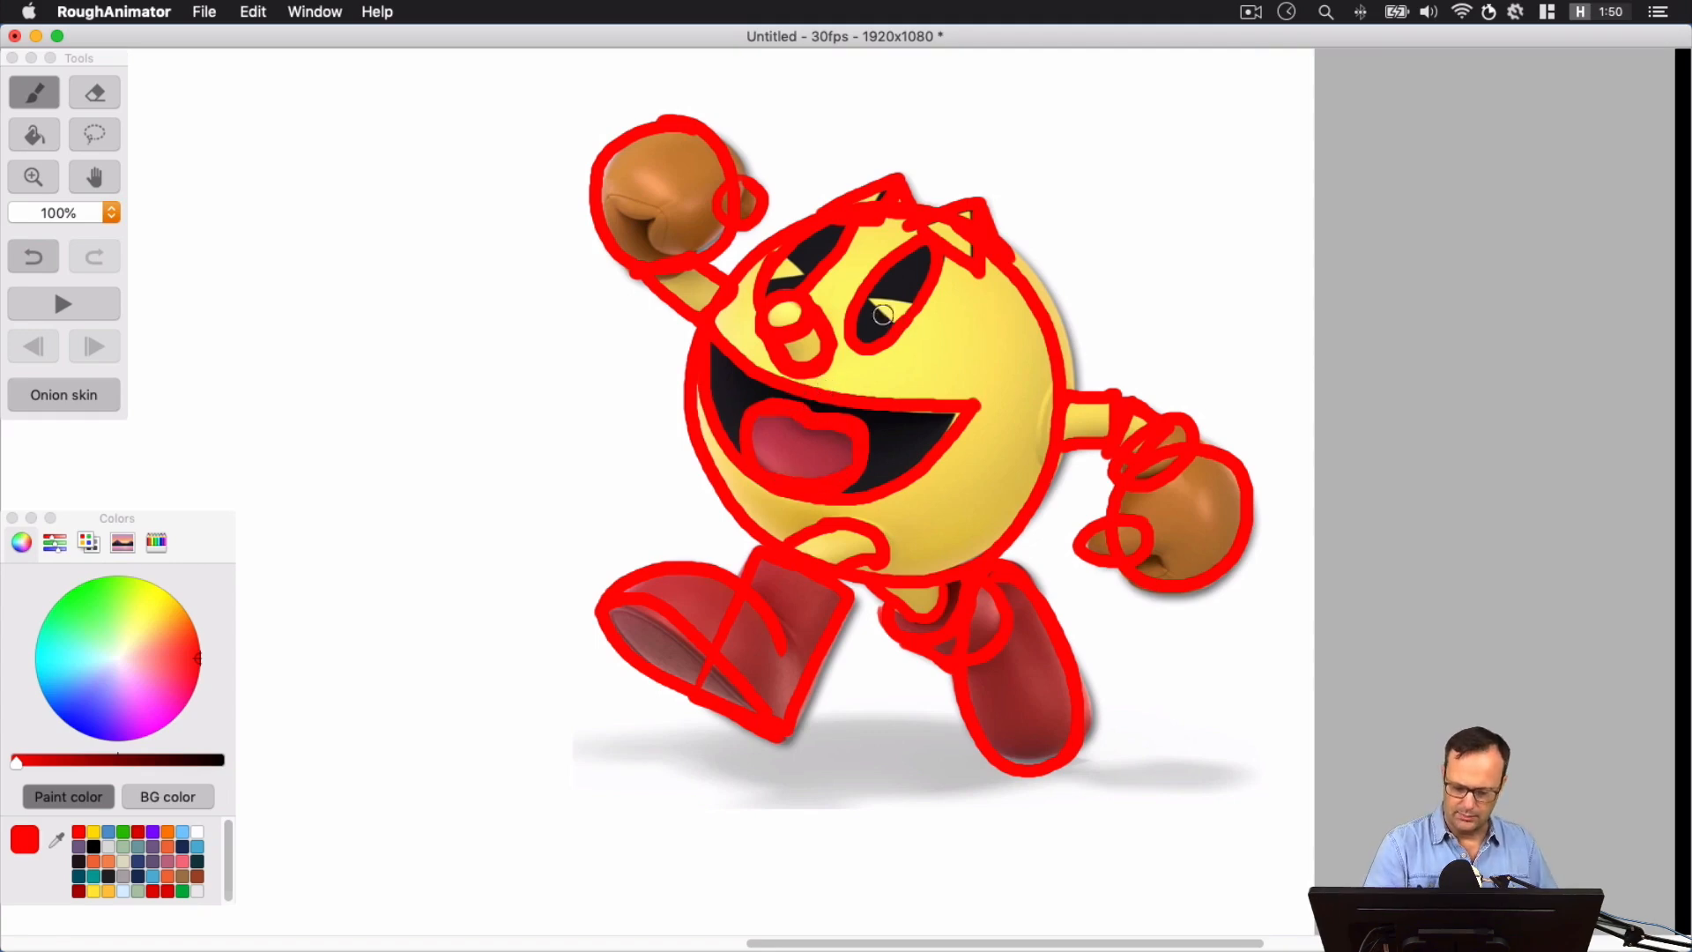
pyautogui.moveTo(886, 319)
pyautogui.mouseDown()
pyautogui.moveTo(917, 298)
pyautogui.moveTo(892, 307)
pyautogui.mouseUp()
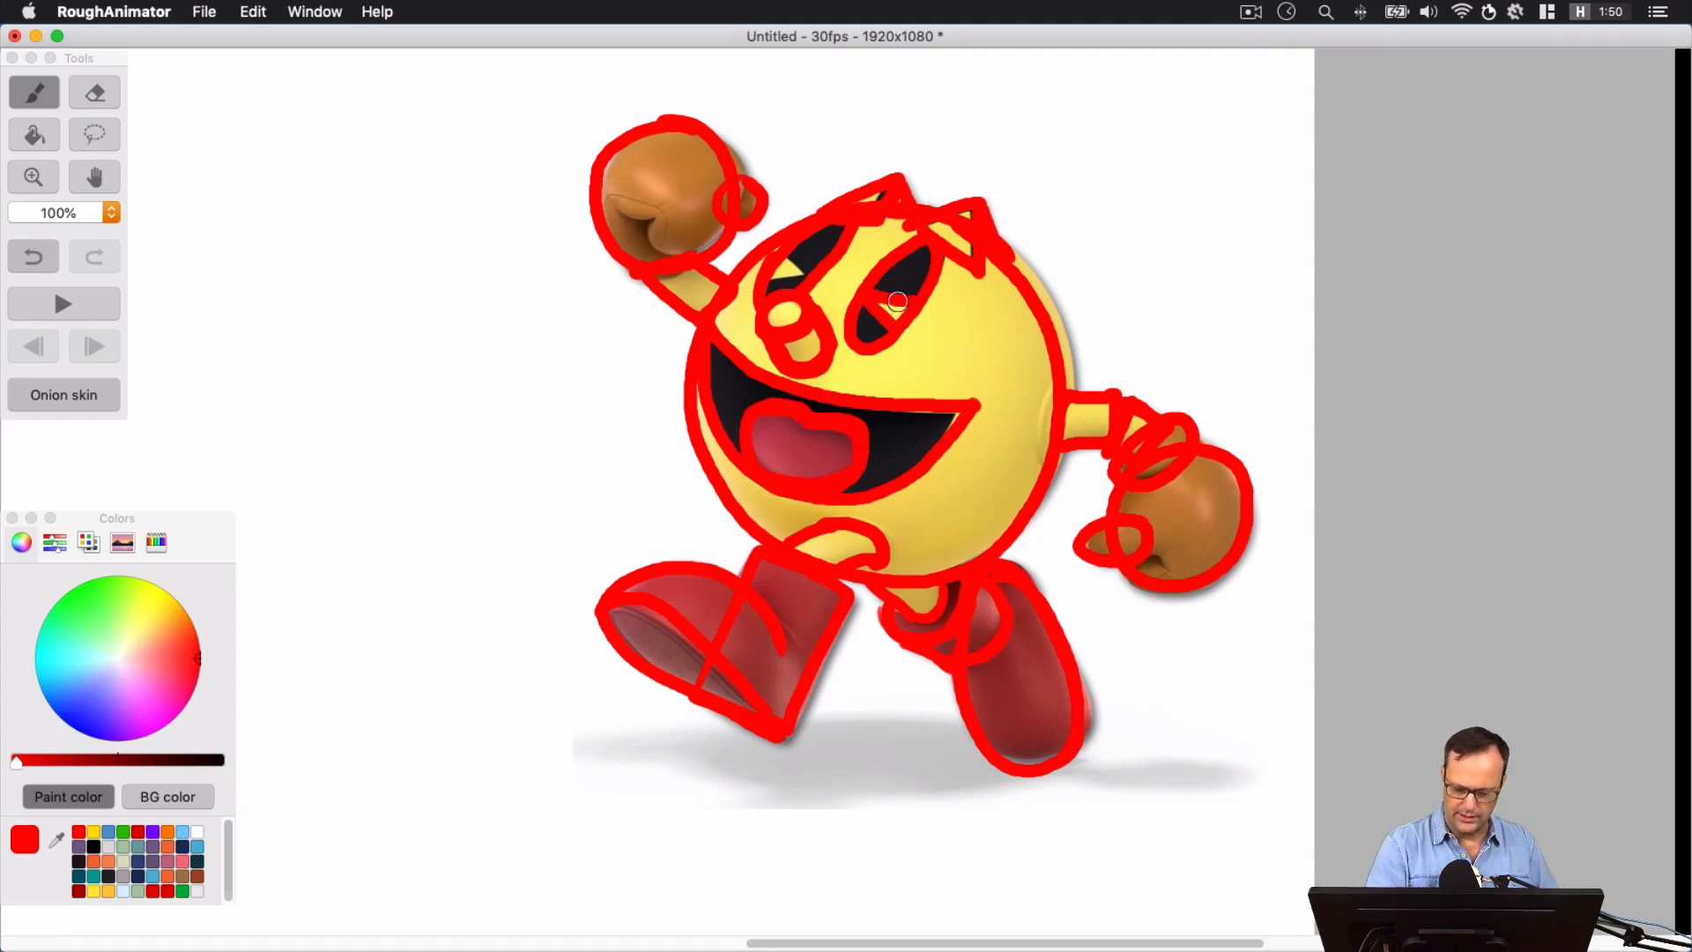
pyautogui.moveTo(787, 275)
pyautogui.mouseDown()
pyautogui.moveTo(754, 287)
pyautogui.moveTo(809, 280)
pyautogui.mouseUp()
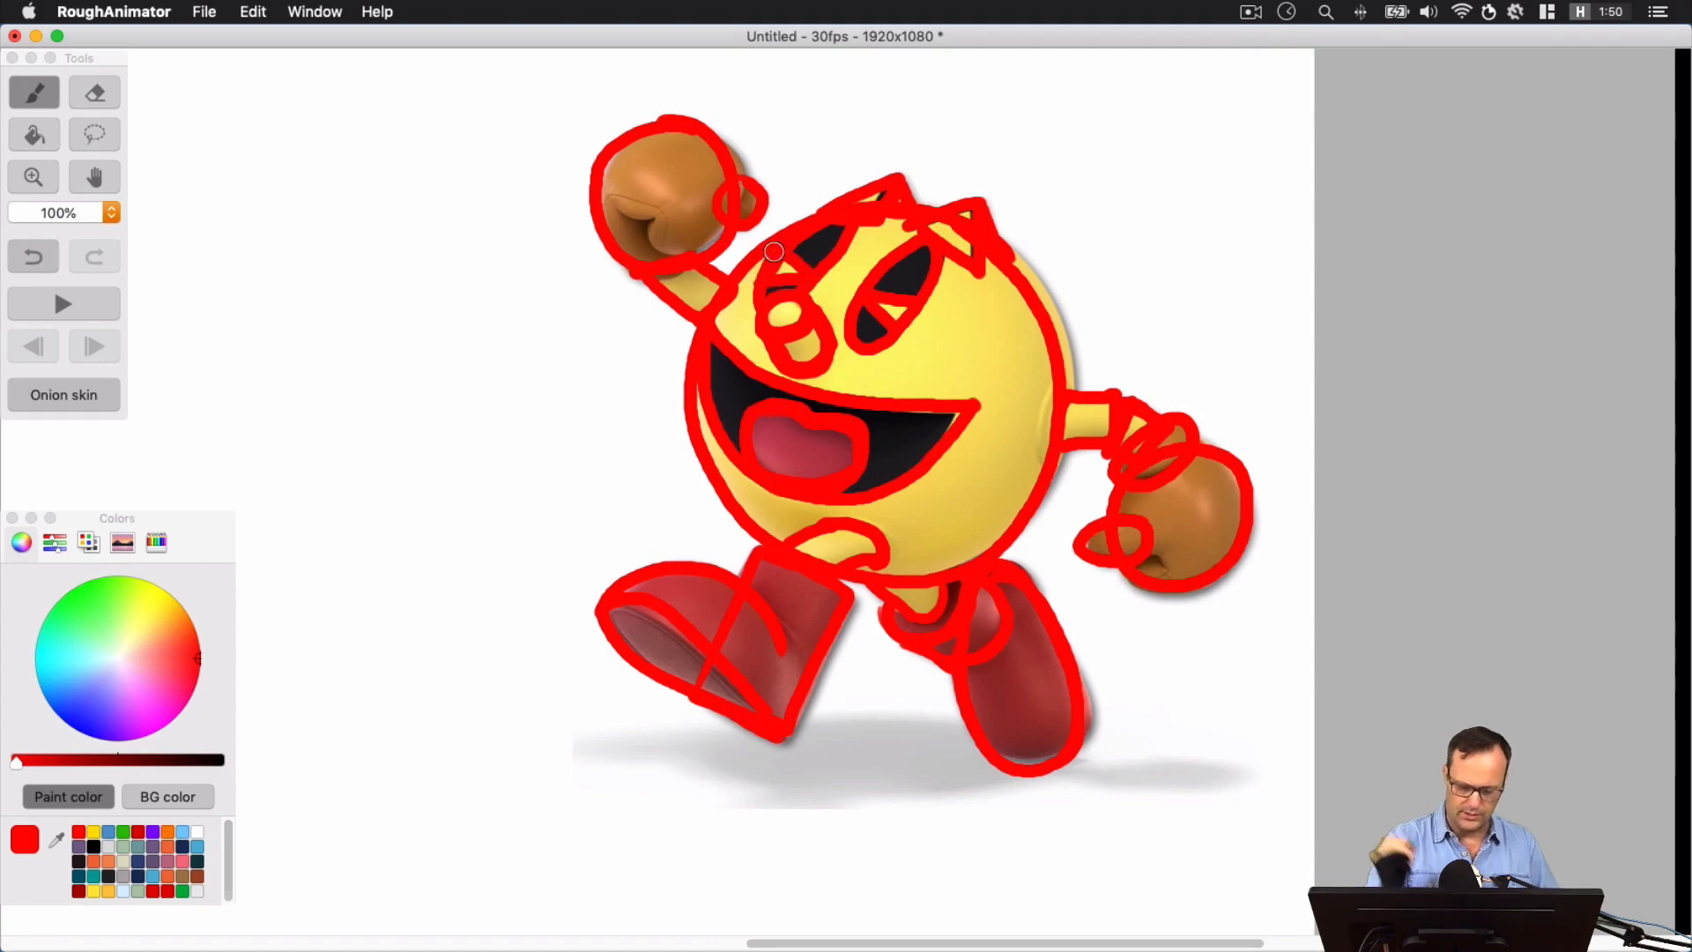
# Bring the whole canvas into view at 50% zoom and reduce the opacity of Layer 1 to about half
pyautogui.press('super+minus')
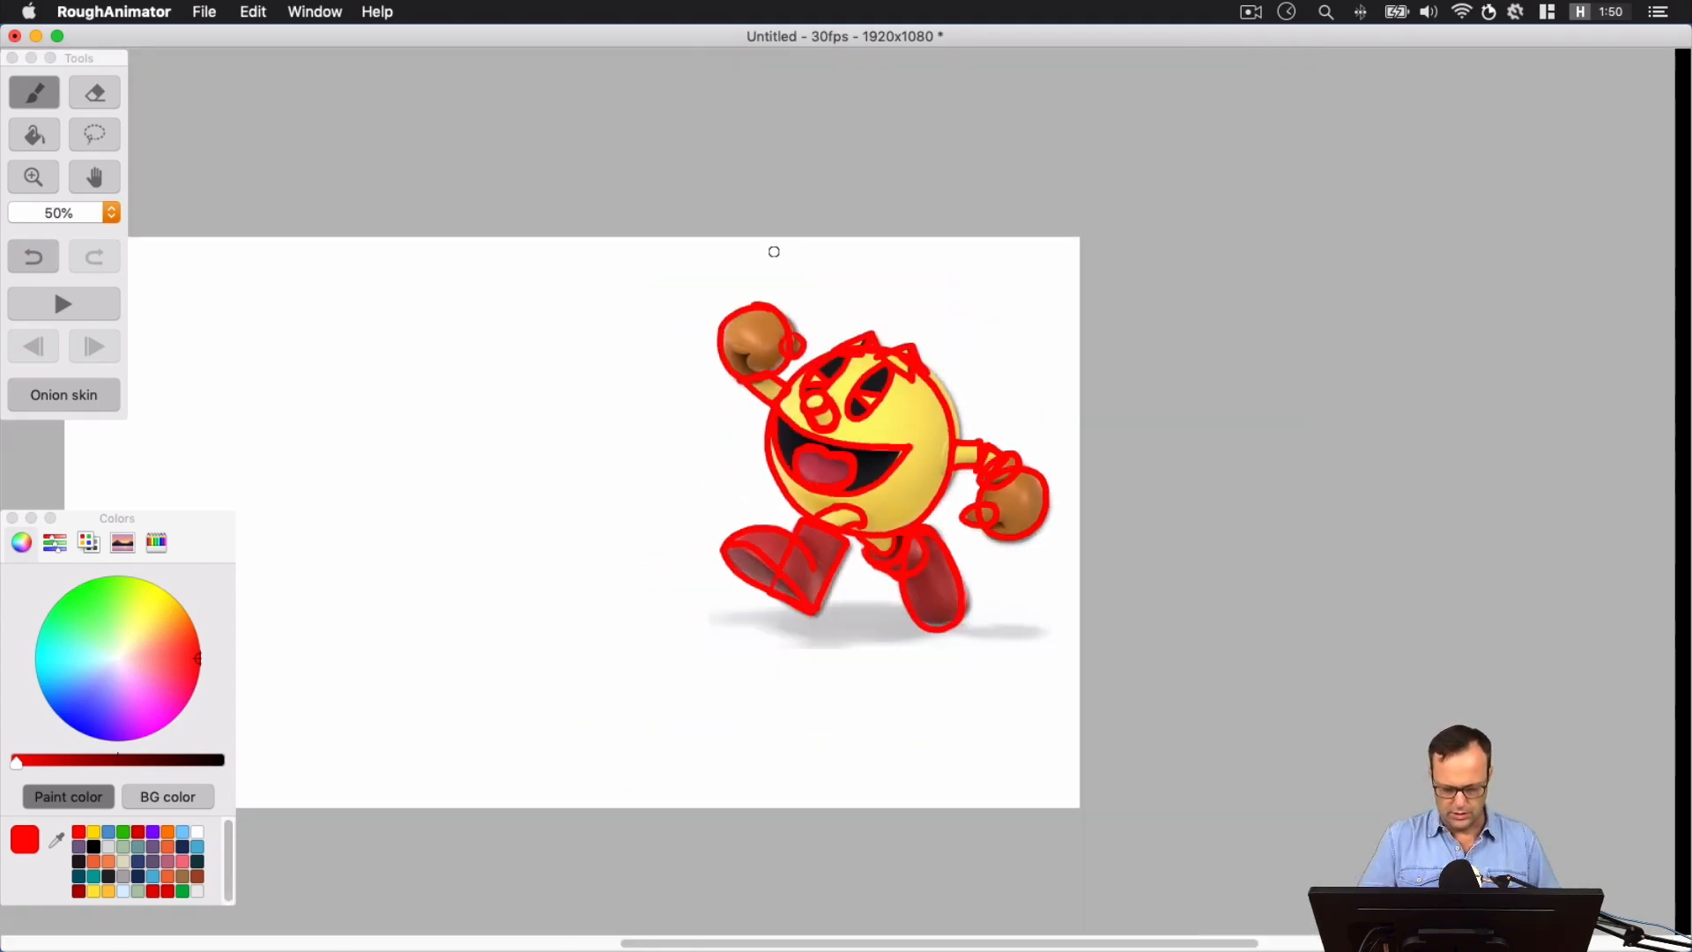
pyautogui.press('space')
pyautogui.moveTo(837, 516); pyautogui.dragTo(1123, 441)
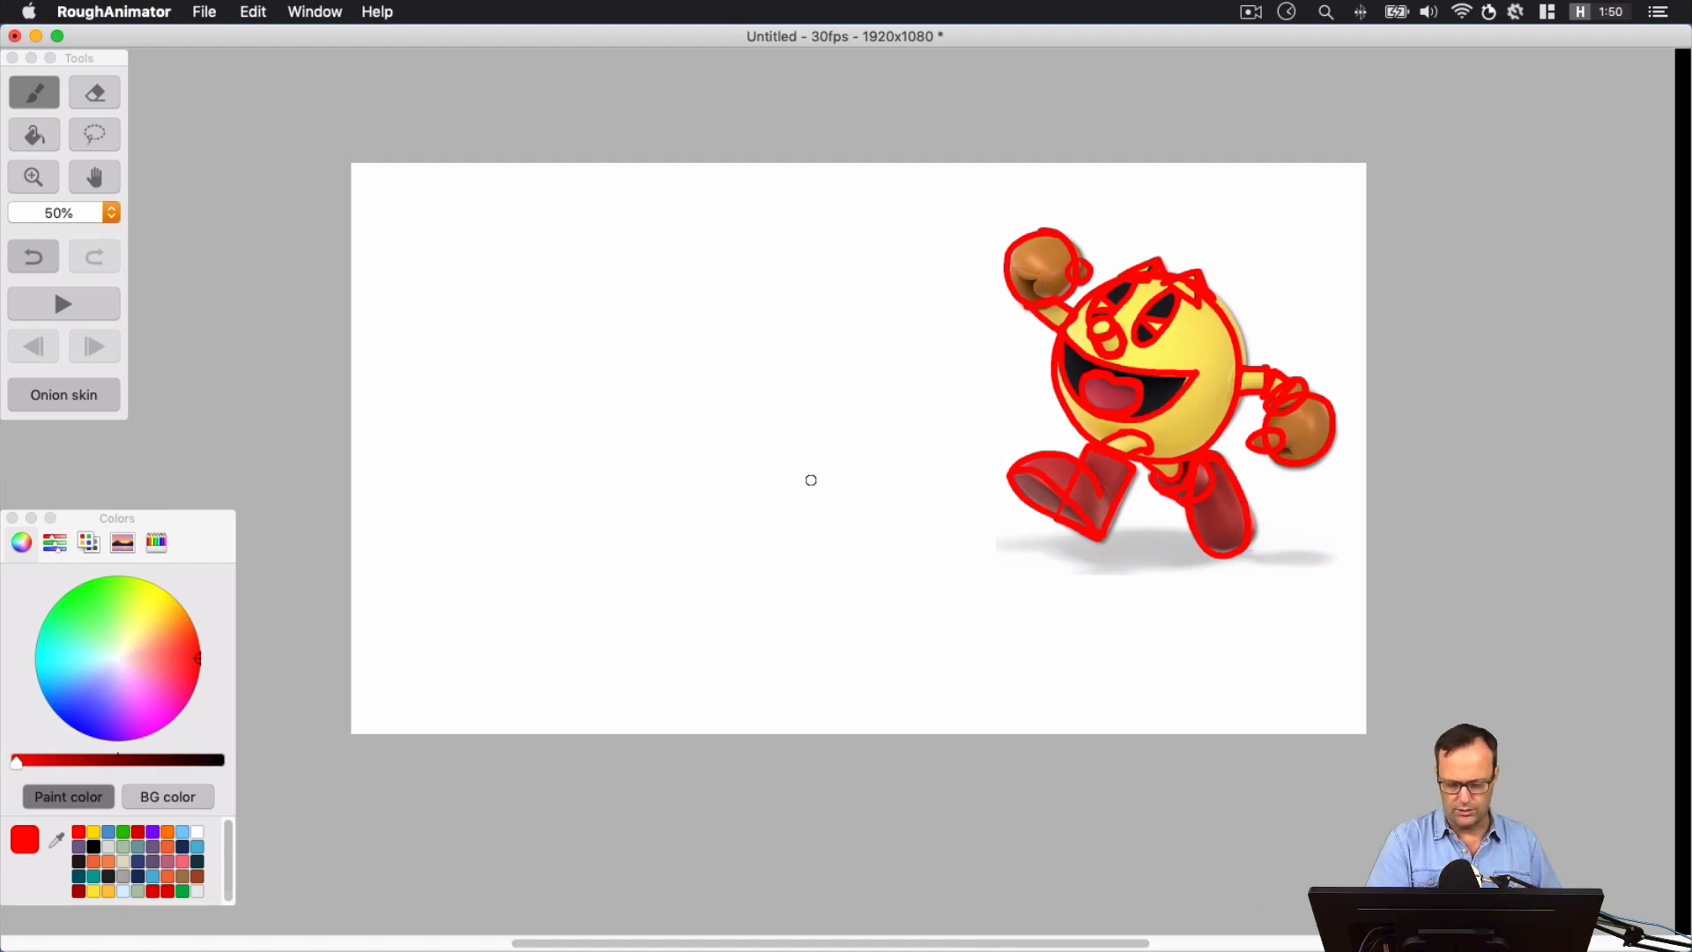
pyautogui.click(310, 16)
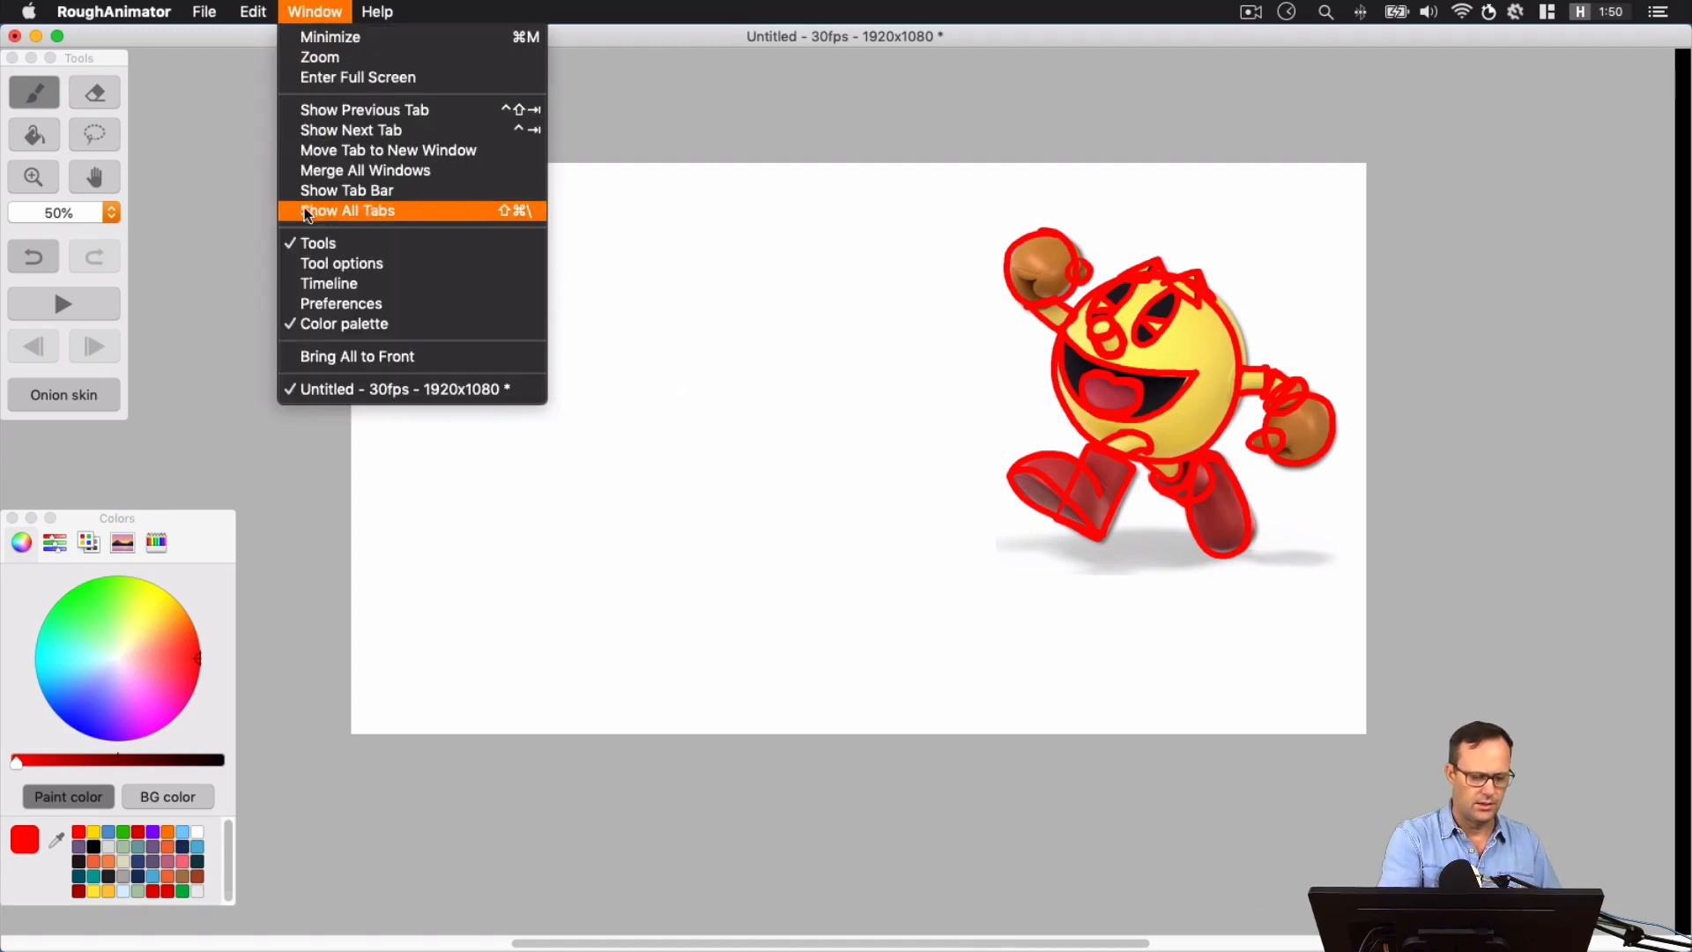
pyautogui.click(326, 275)
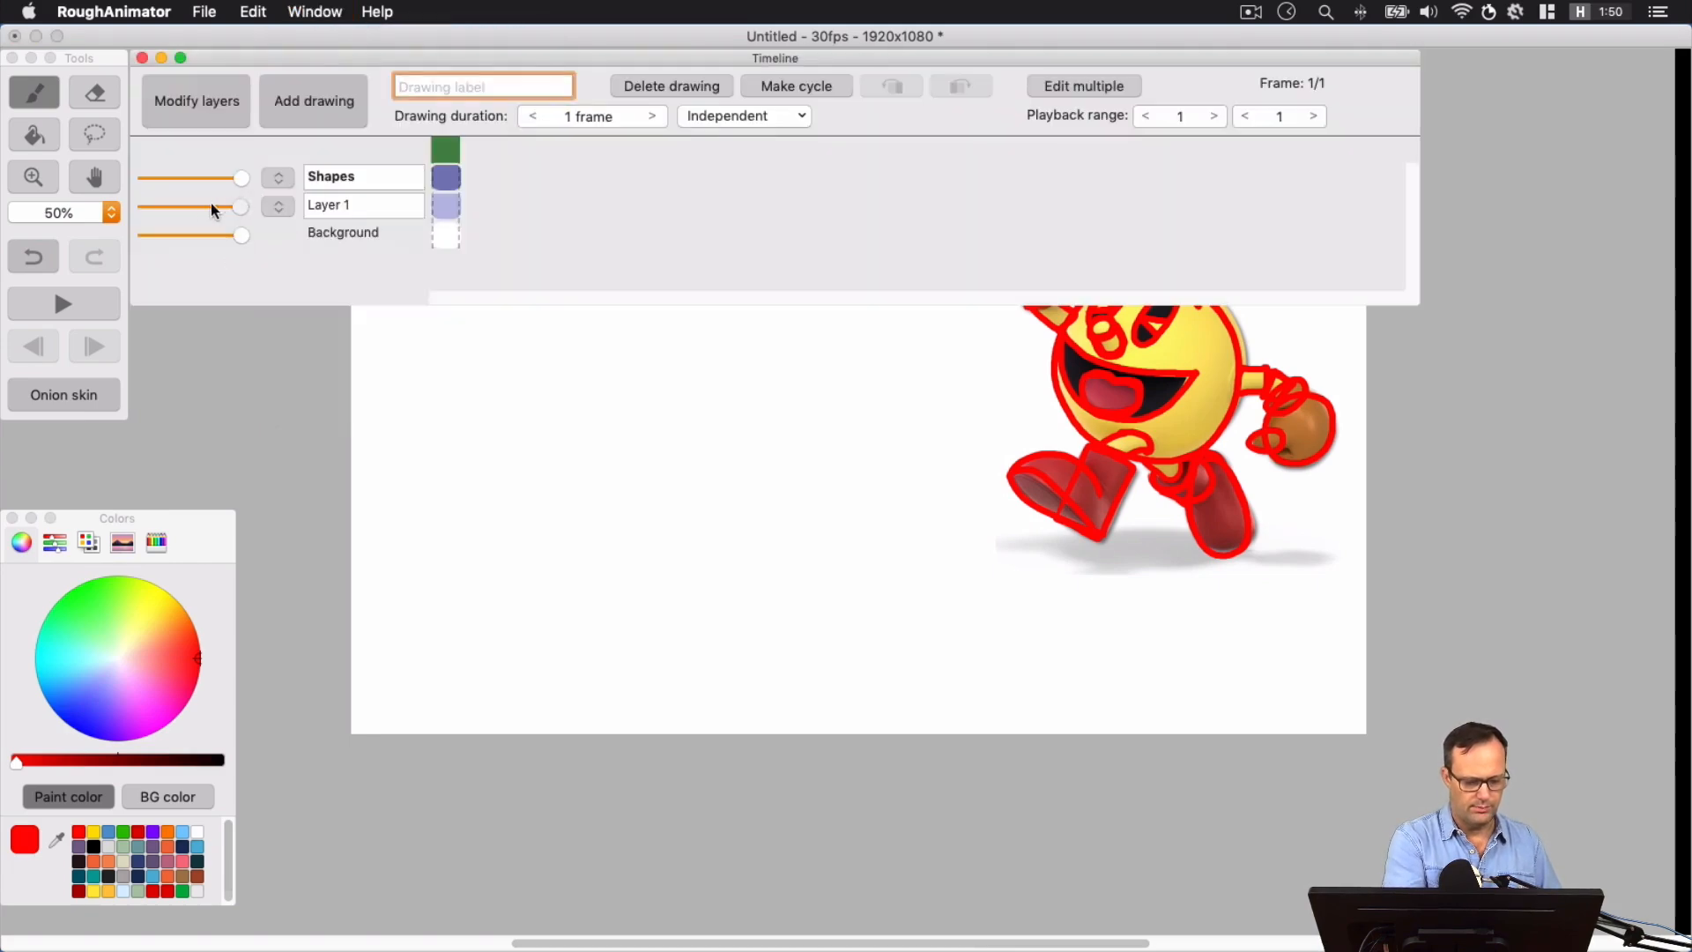
pyautogui.moveTo(211, 206); pyautogui.dragTo(186, 206)
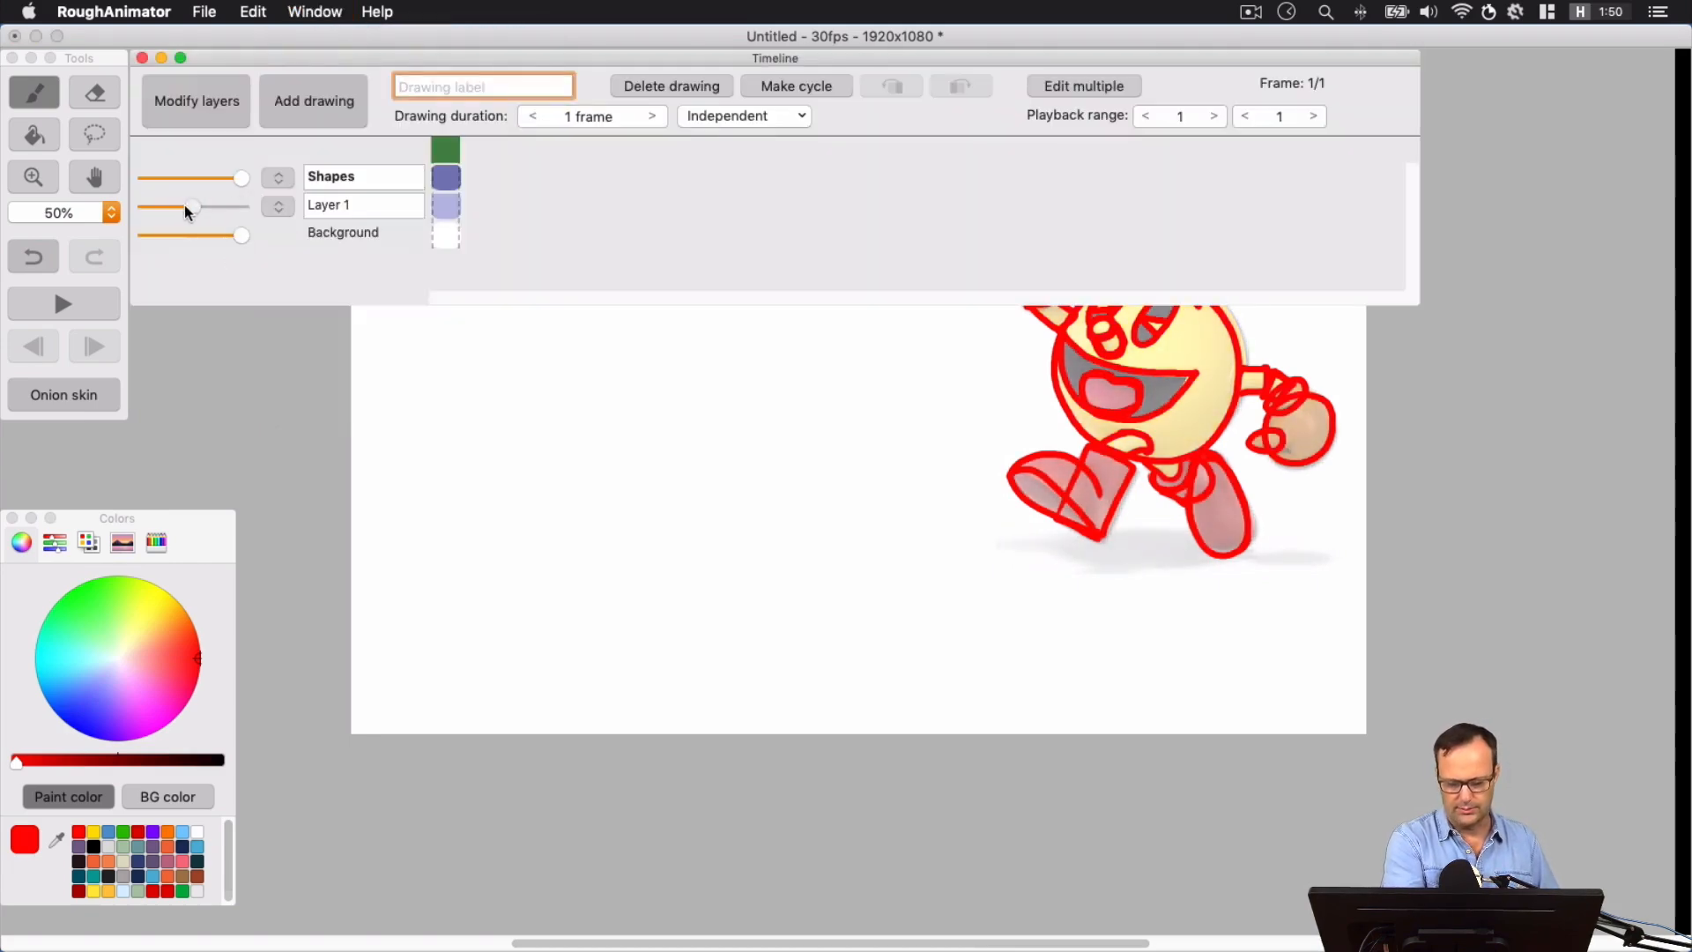
pyautogui.click(142, 58)
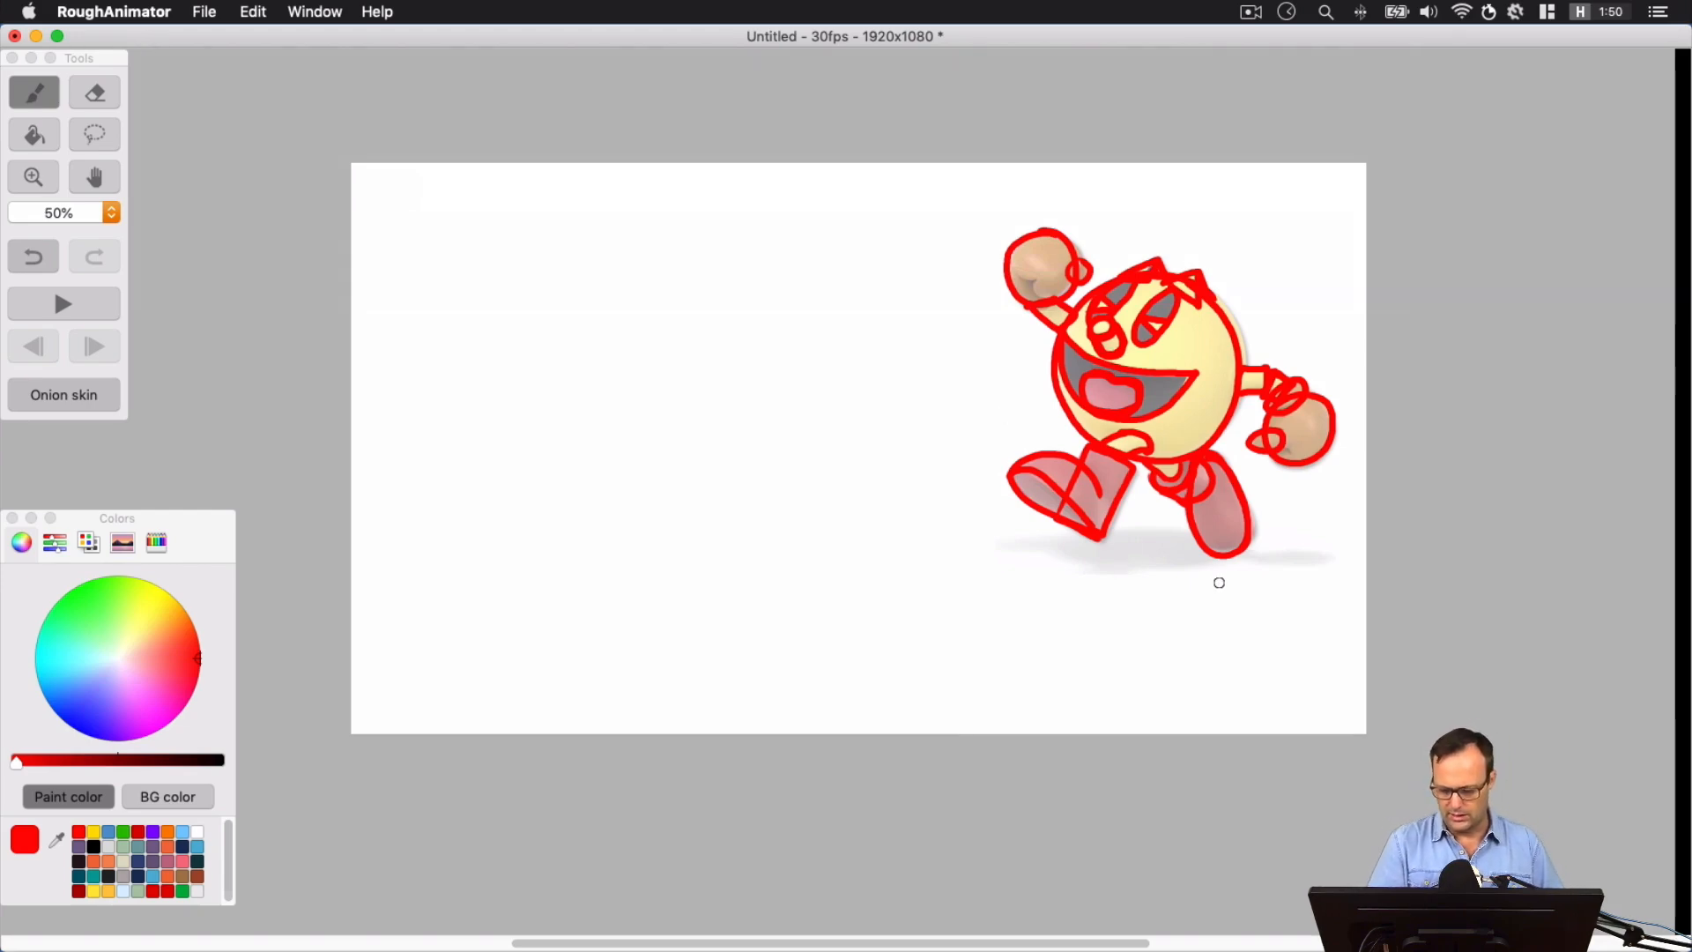
# Draw short horizontal guide lines on the blank area, level with the reference's ground, raised hand, and lower and upper body edges
pyautogui.moveTo(1214, 555); pyautogui.dragTo(1132, 555)
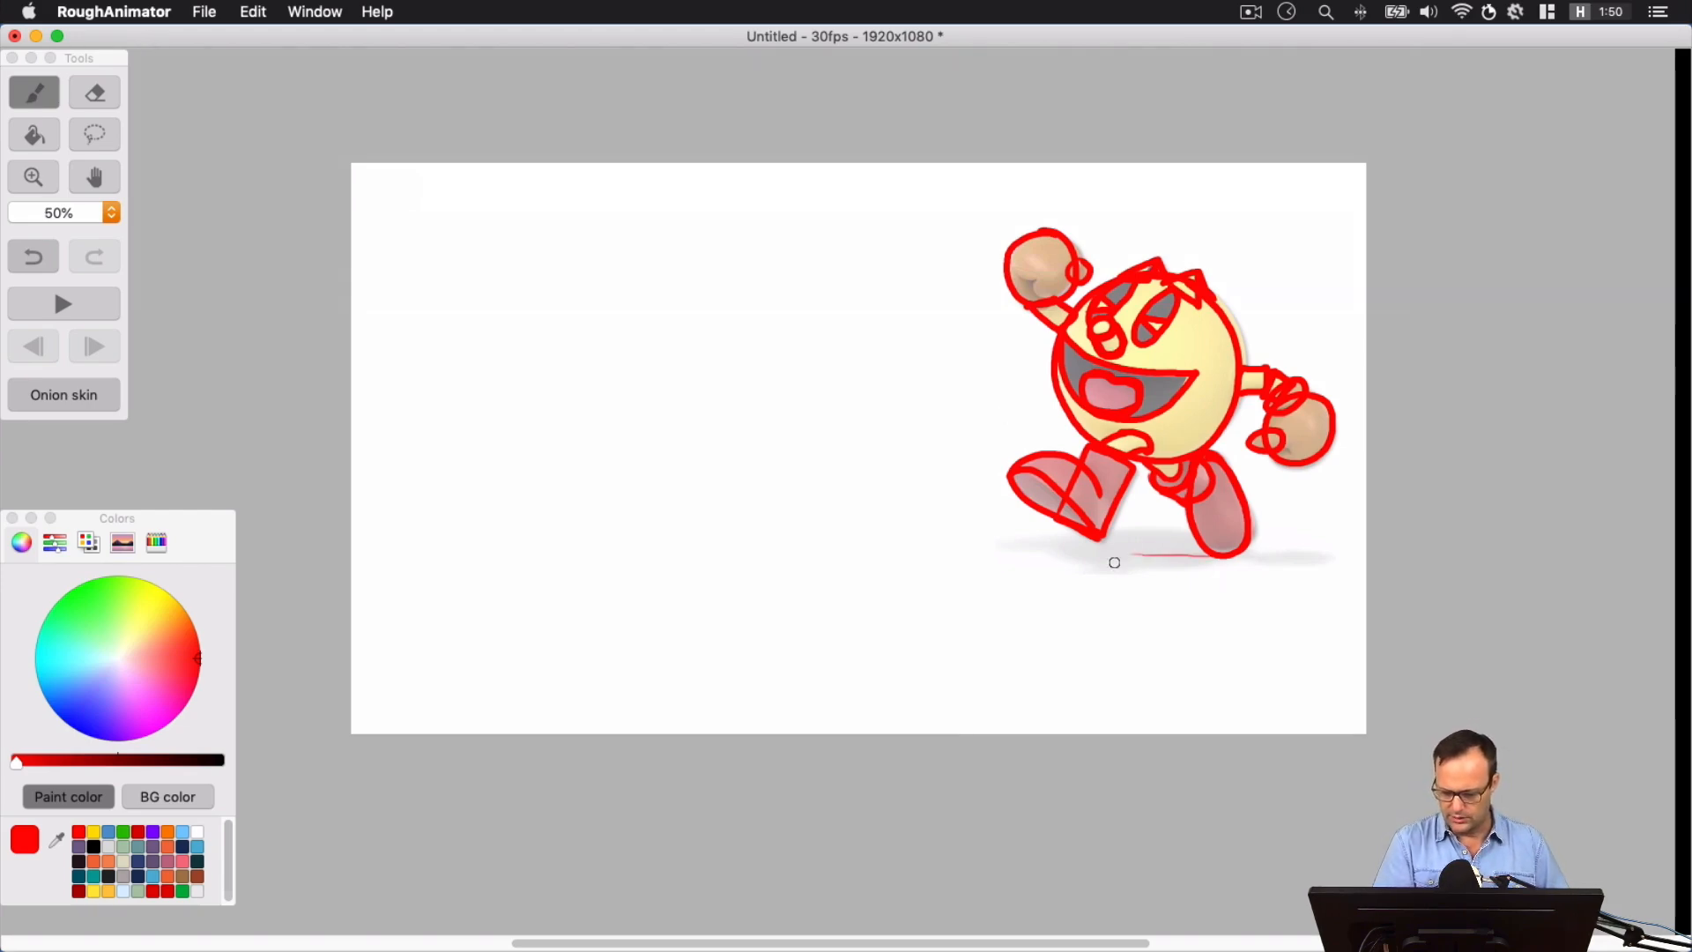
pyautogui.moveTo(850, 557); pyautogui.dragTo(587, 552)
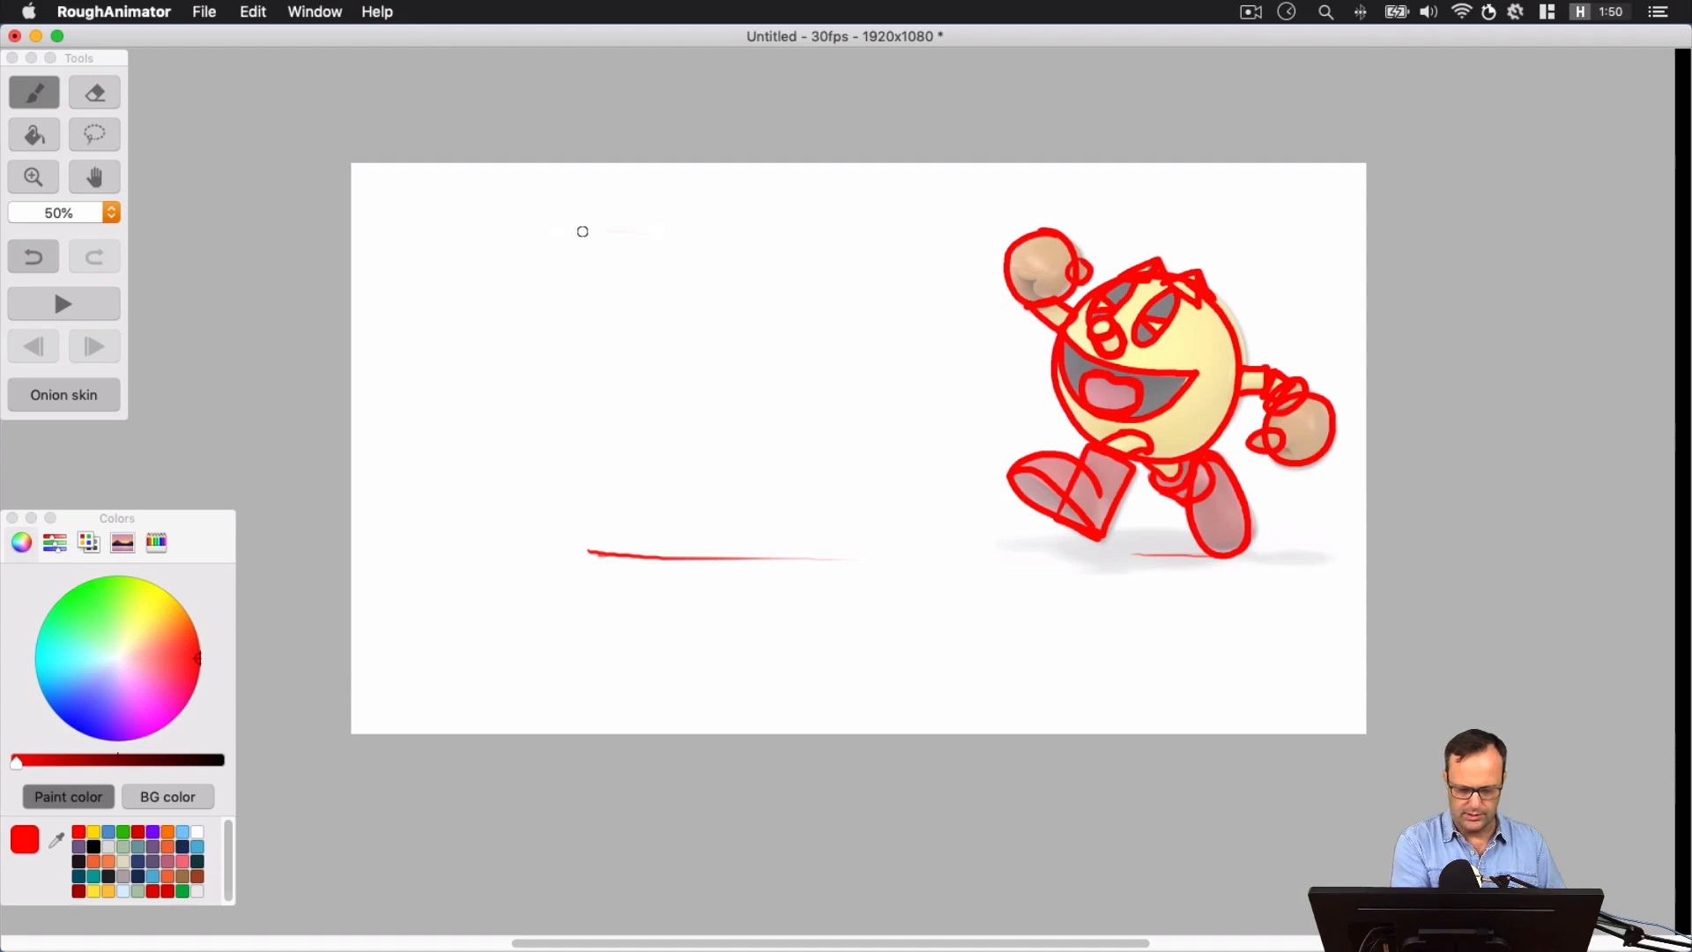
pyautogui.moveTo(583, 231)
pyautogui.mouseDown()
pyautogui.moveTo(638, 234)
pyautogui.moveTo(556, 239)
pyautogui.moveTo(687, 234)
pyautogui.mouseUp()
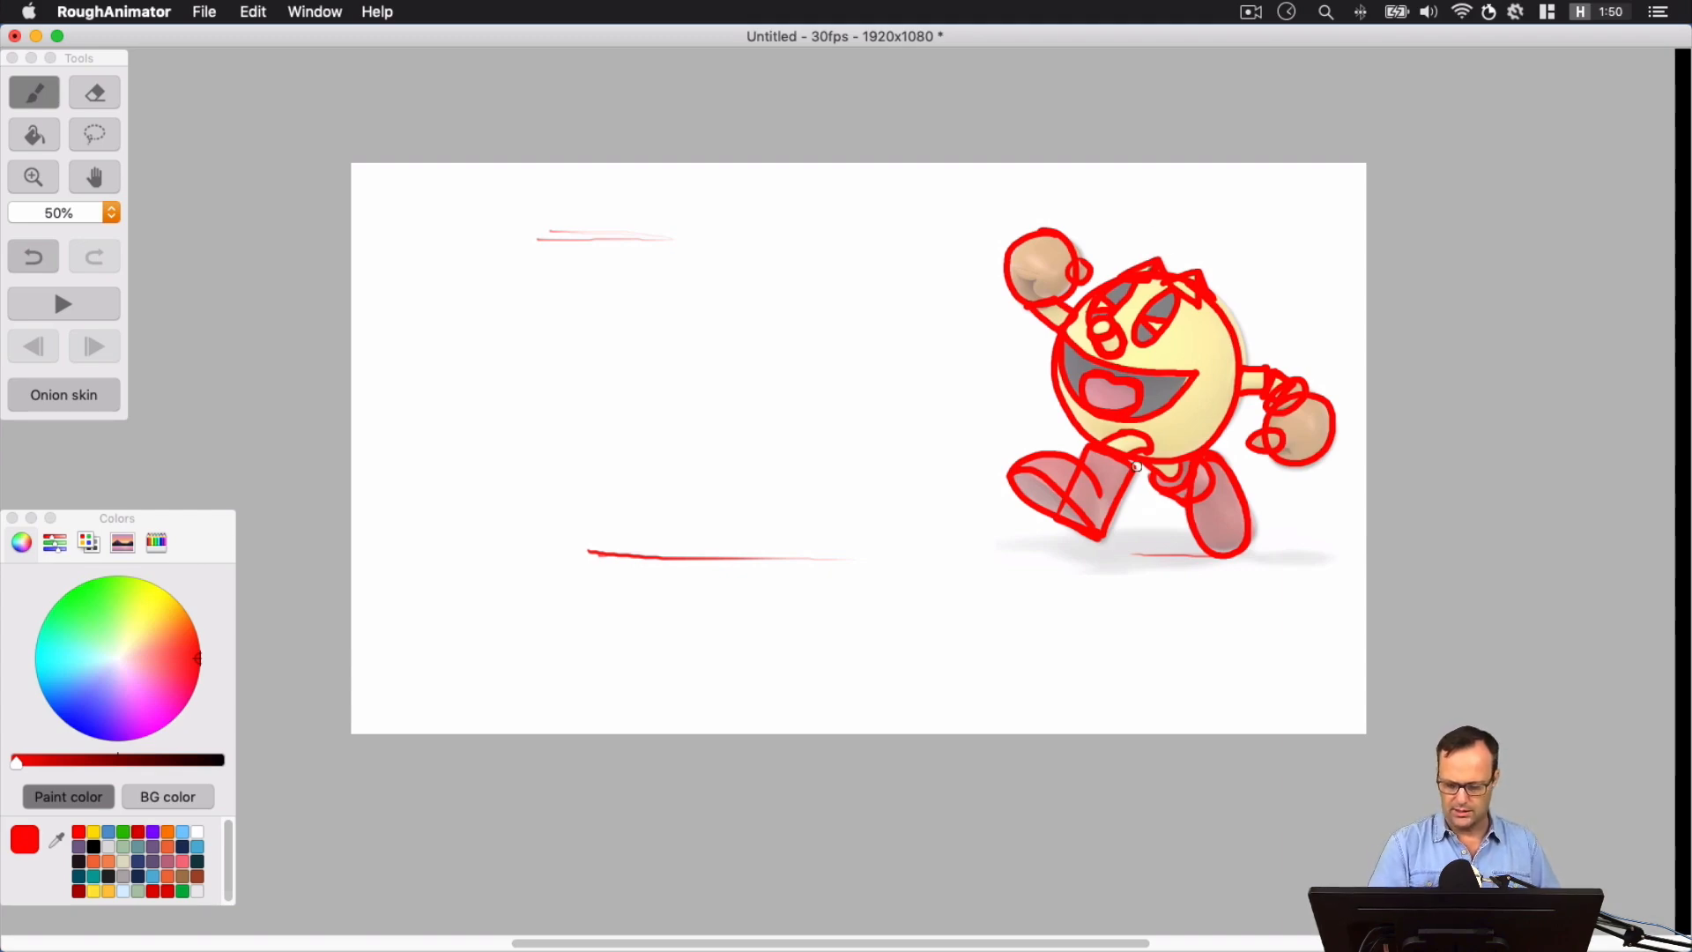
pyautogui.moveTo(653, 472); pyautogui.dragTo(745, 472)
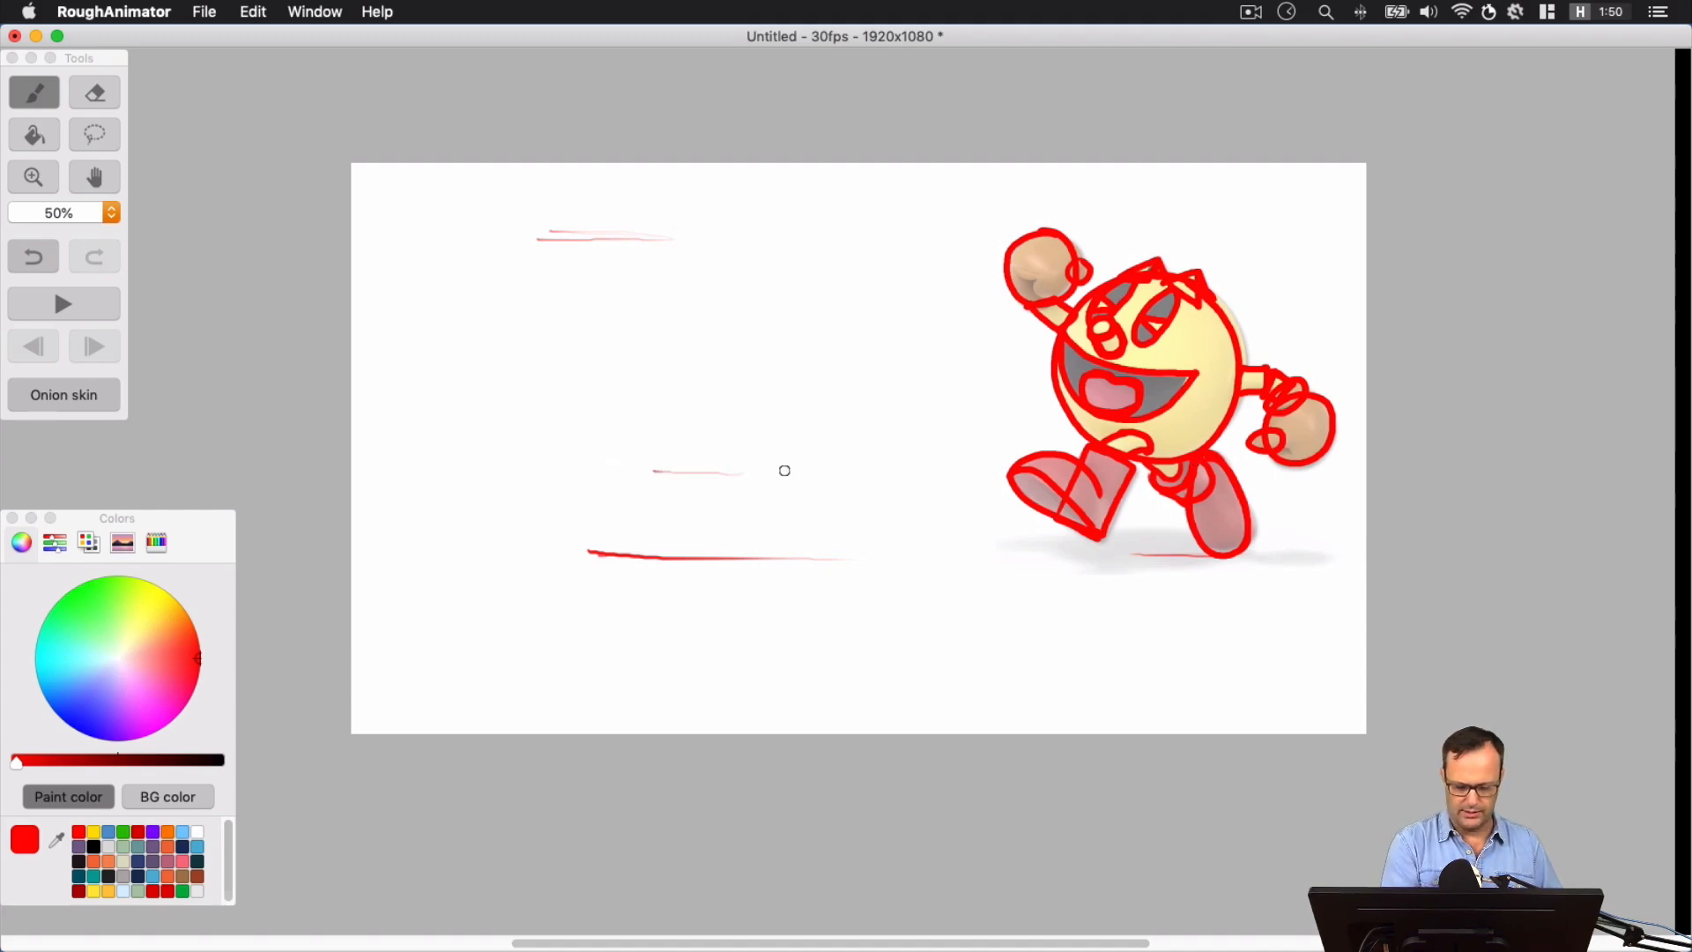
pyautogui.moveTo(652, 289); pyautogui.dragTo(723, 289)
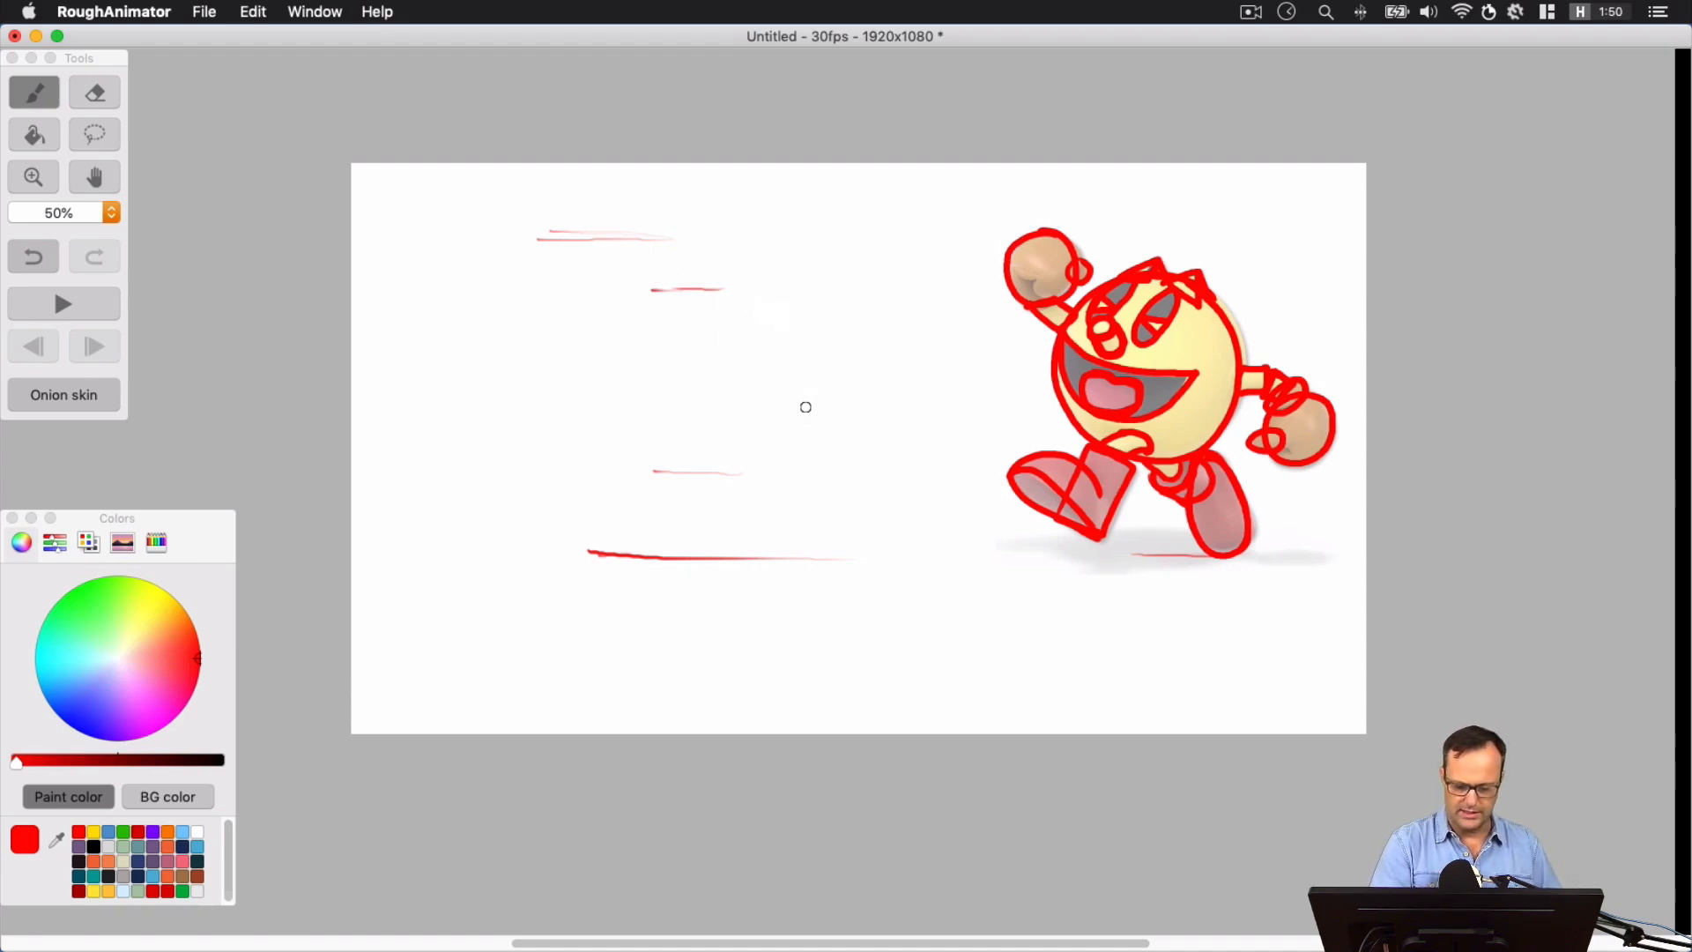
pyautogui.moveTo(665, 465)
pyautogui.mouseDown()
pyautogui.moveTo(785, 385)
pyautogui.moveTo(626, 332)
pyautogui.moveTo(702, 459)
pyautogui.moveTo(793, 404)
pyautogui.moveTo(638, 315)
pyautogui.moveTo(701, 467)
pyautogui.moveTo(749, 459)
pyautogui.moveTo(673, 282)
pyautogui.moveTo(704, 471)
pyautogui.moveTo(804, 388)
pyautogui.moveTo(631, 299)
pyautogui.moveTo(821, 425)
pyautogui.mouseUp()
pyautogui.press('super+z')
pyautogui.press('super+z')
pyautogui.press('super+z')
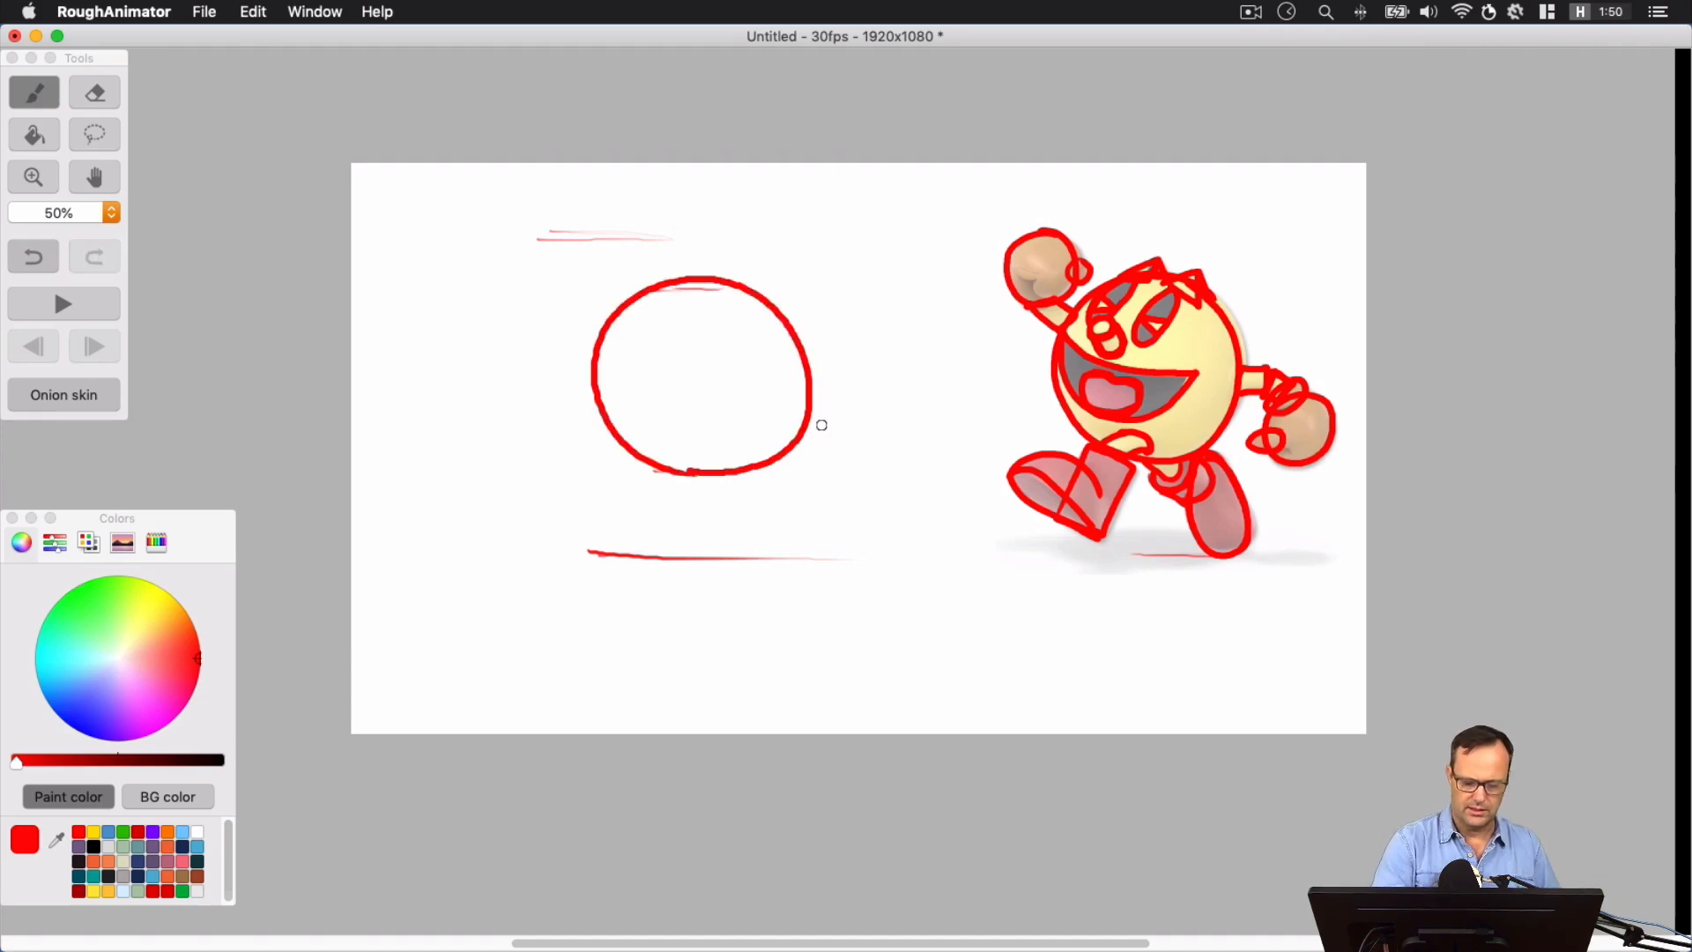
pyautogui.press('super+z')
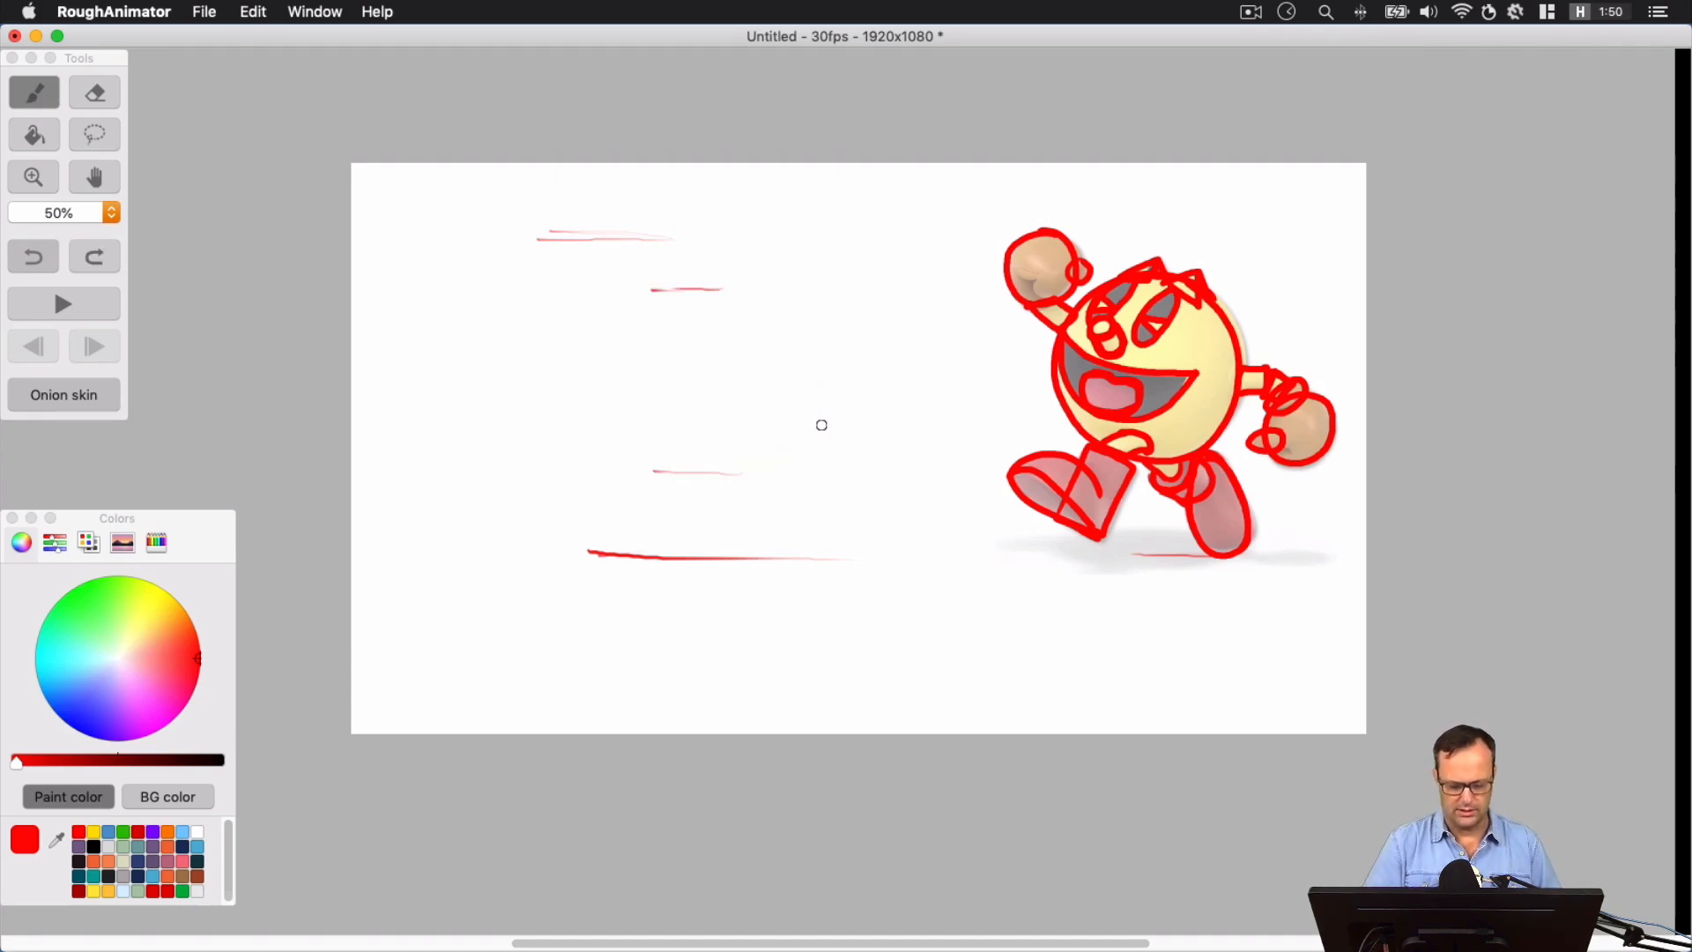
# Draw the body circle between the two body guide lines, with a curved eye line and a curved vertical centre line crossing it
pyautogui.moveTo(705, 288)
pyautogui.mouseDown()
pyautogui.moveTo(612, 329)
pyautogui.moveTo(606, 413)
pyautogui.moveTo(650, 463)
pyautogui.moveTo(710, 476)
pyautogui.moveTo(795, 398)
pyautogui.moveTo(753, 300)
pyautogui.moveTo(674, 278)
pyautogui.mouseUp()
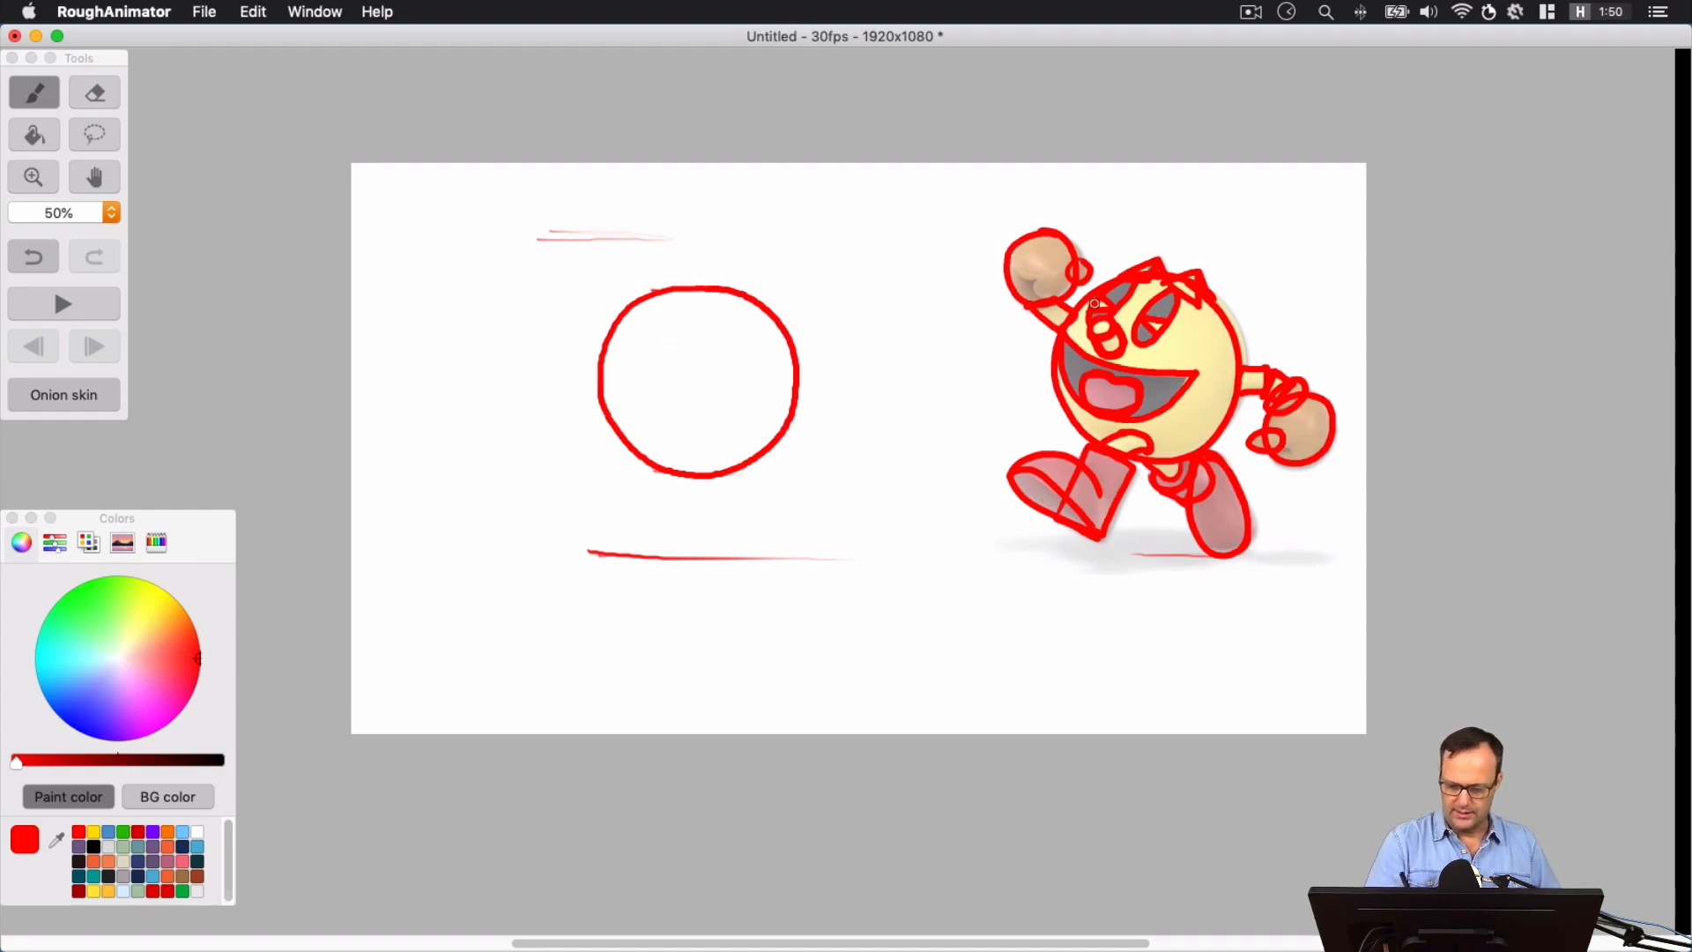
pyautogui.moveTo(628, 315); pyautogui.dragTo(772, 393)
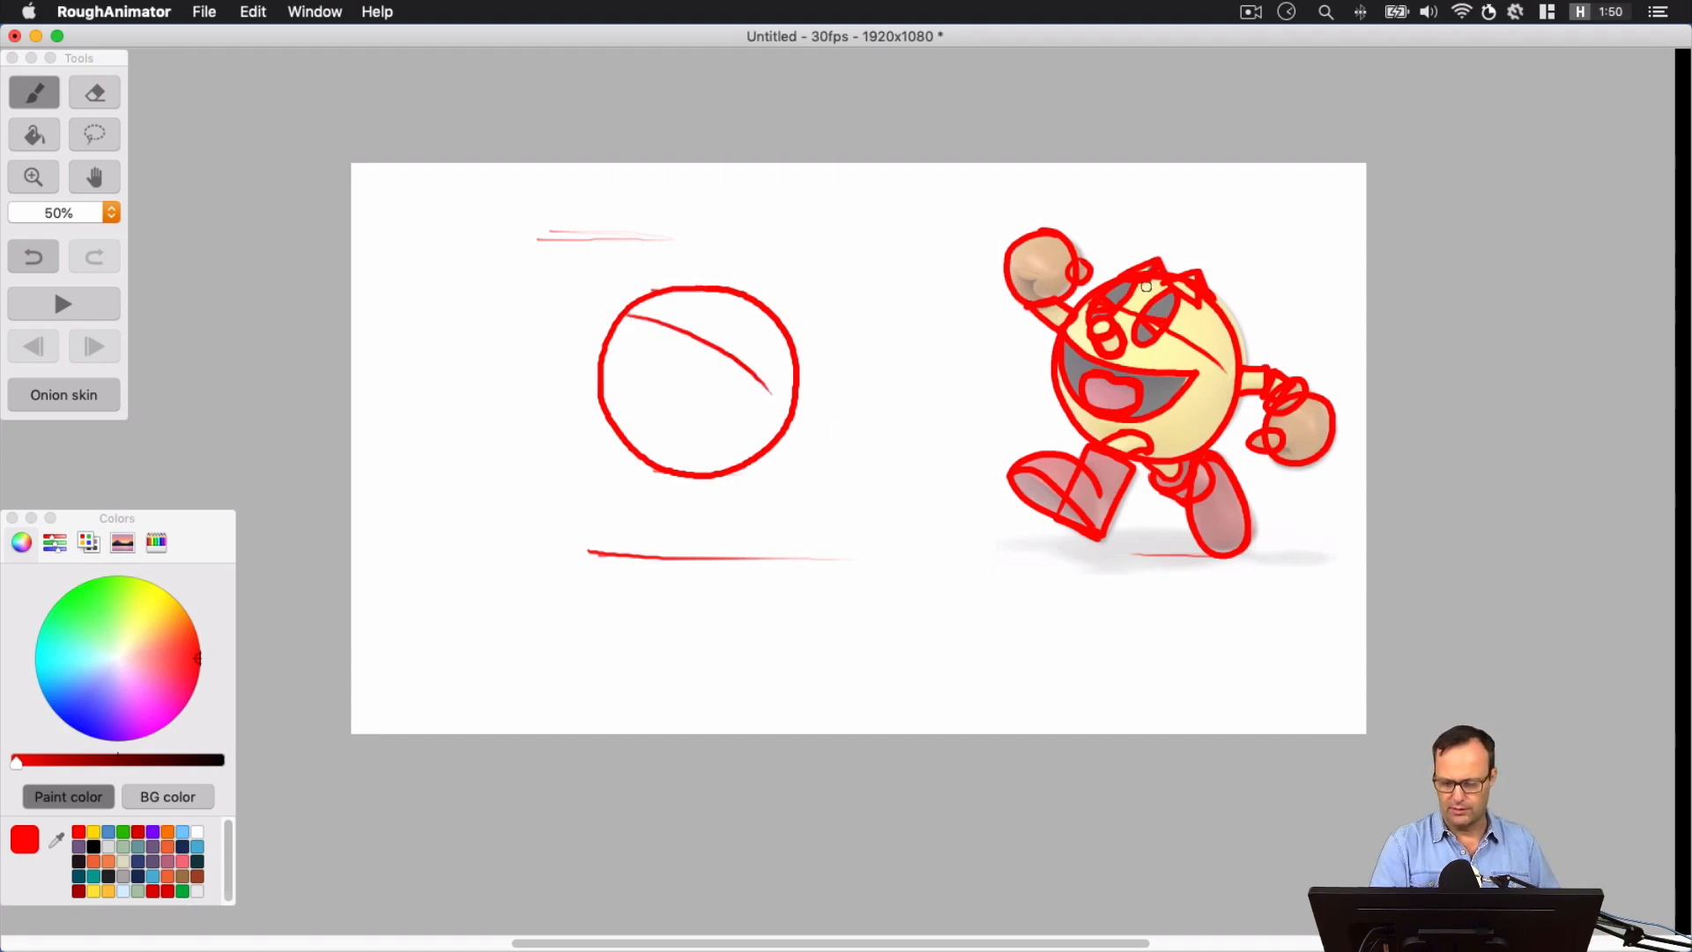
pyautogui.press('super+z')
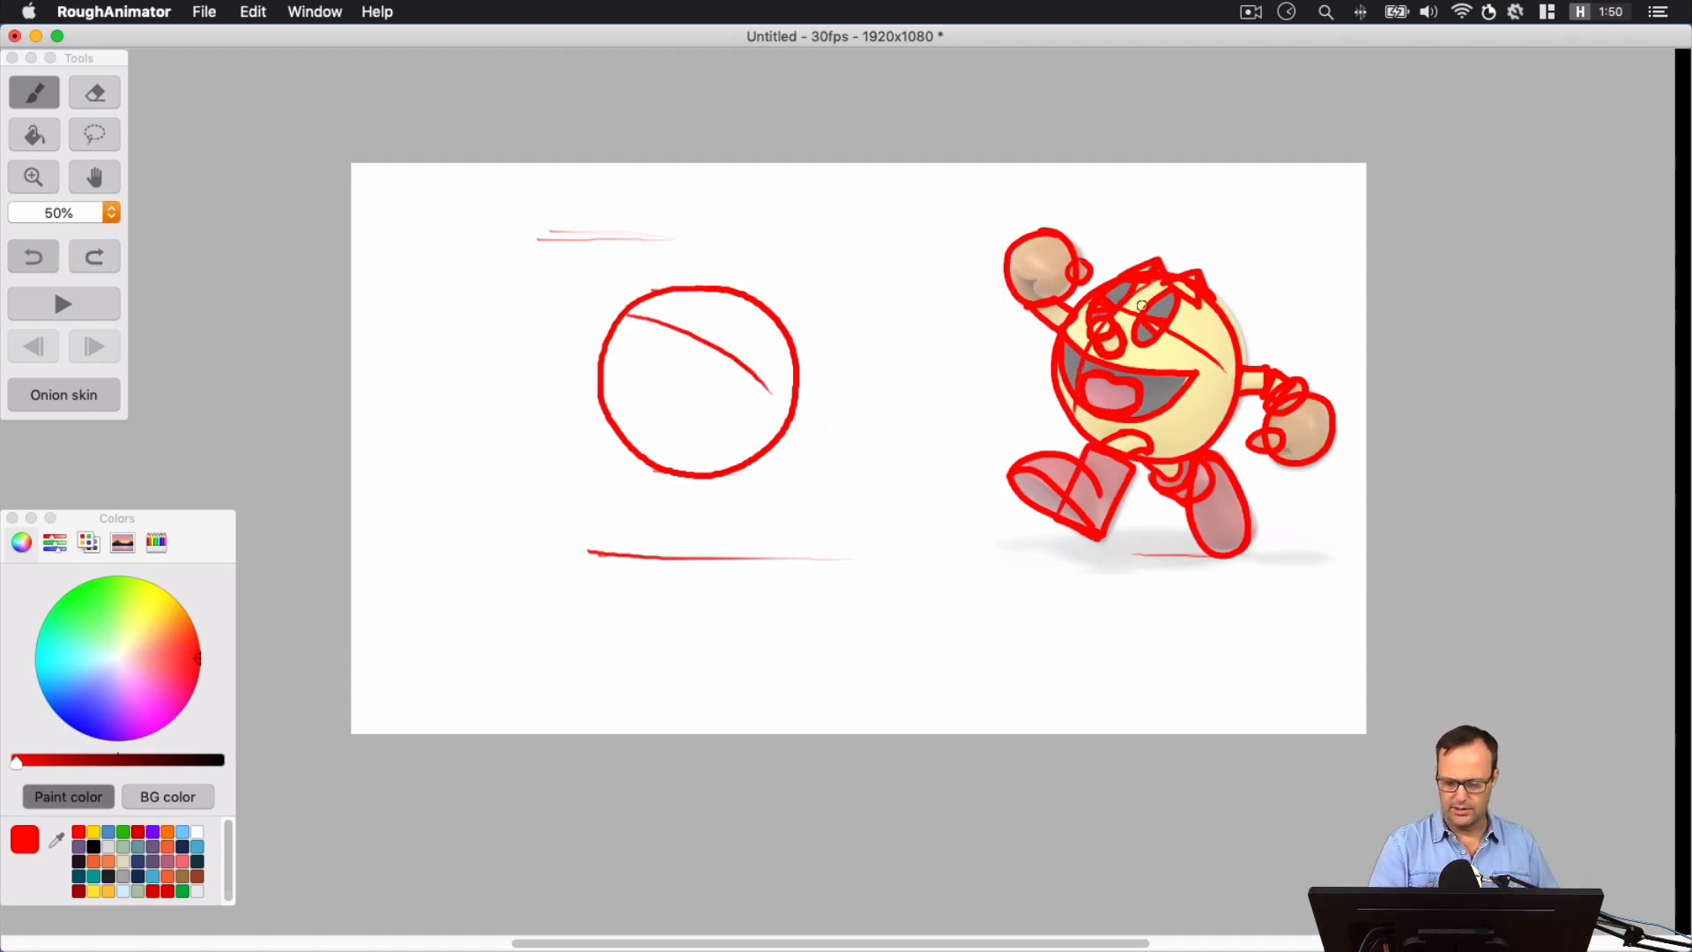
pyautogui.press('super+shift+z')
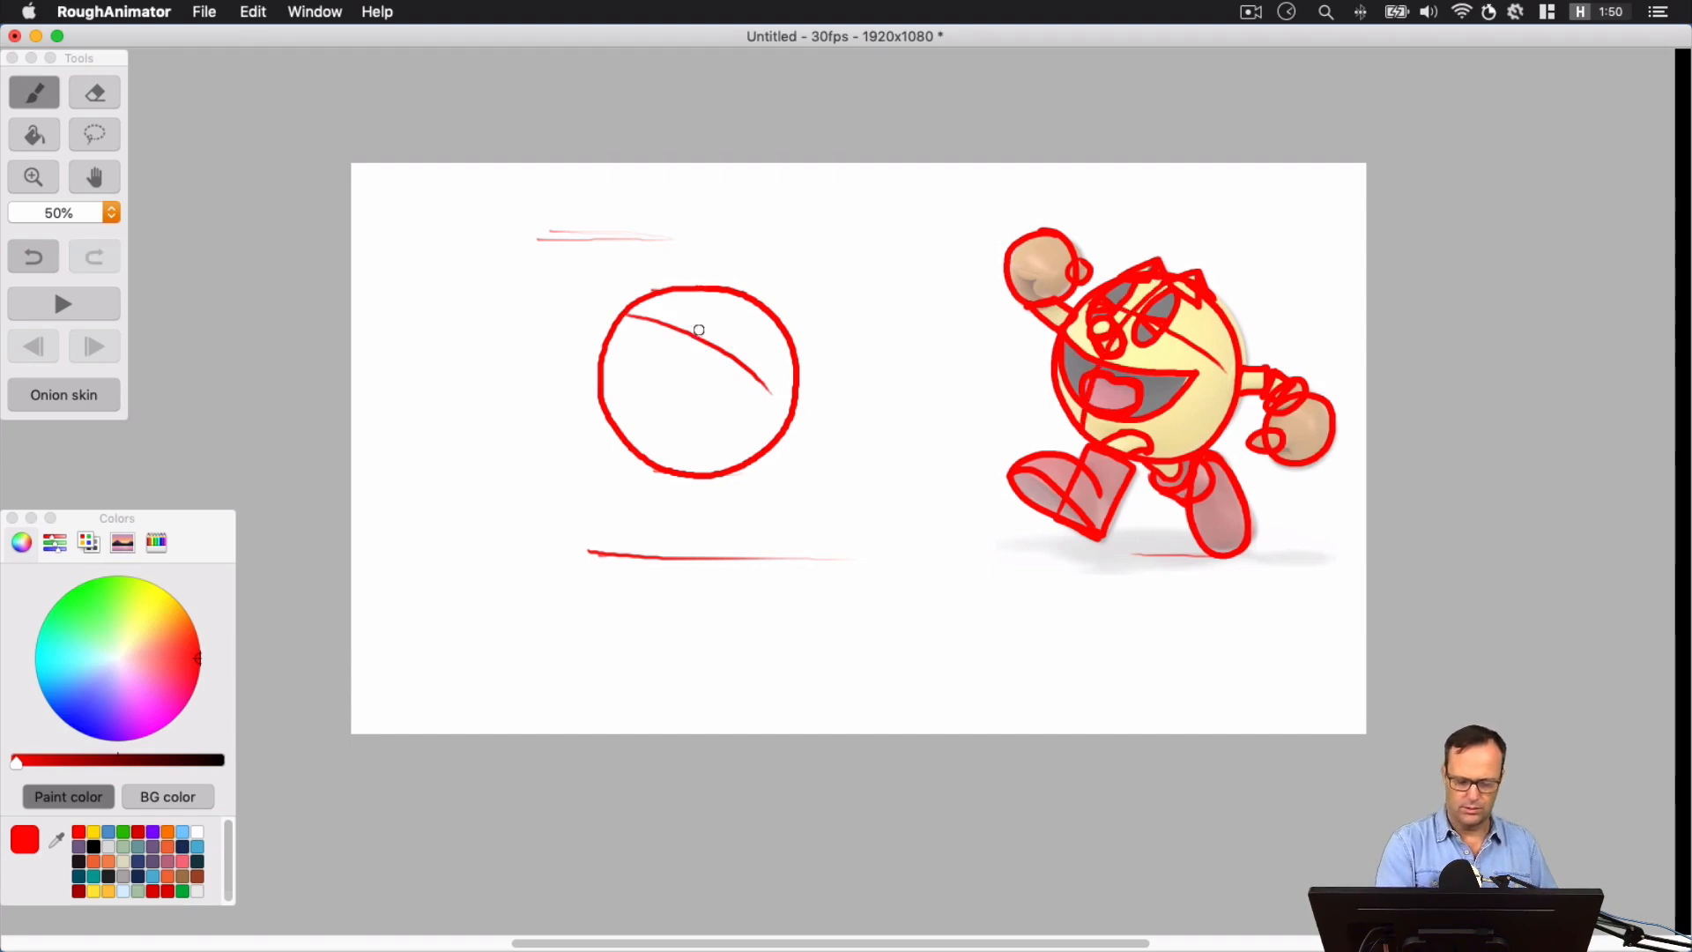
pyautogui.moveTo(728, 296)
pyautogui.mouseDown()
pyautogui.moveTo(679, 335)
pyautogui.moveTo(646, 469)
pyautogui.mouseUp()
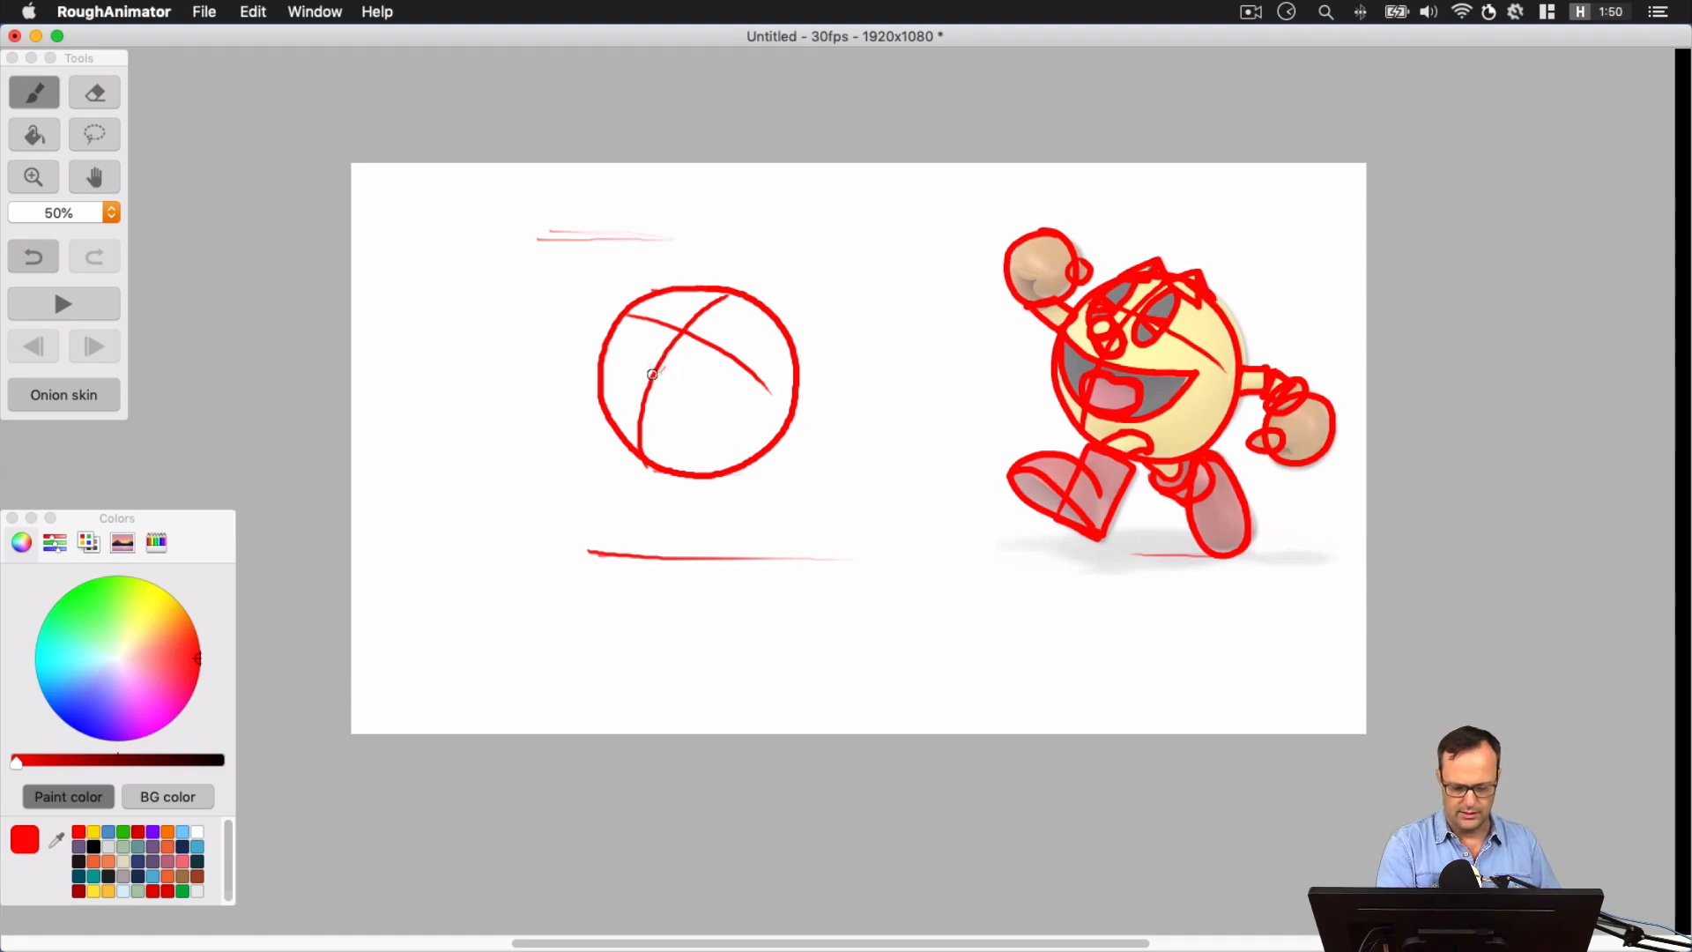
# Add the upper facial features to the body circle: a capsule-shaped nose, two slanted oval eyes and two pointed eyebrows breaking the outline
pyautogui.moveTo(657, 352)
pyautogui.mouseDown()
pyautogui.moveTo(651, 374)
pyautogui.moveTo(662, 353)
pyautogui.moveTo(637, 343)
pyautogui.moveTo(656, 331)
pyautogui.moveTo(636, 333)
pyautogui.moveTo(661, 335)
pyautogui.moveTo(649, 342)
pyautogui.mouseUp()
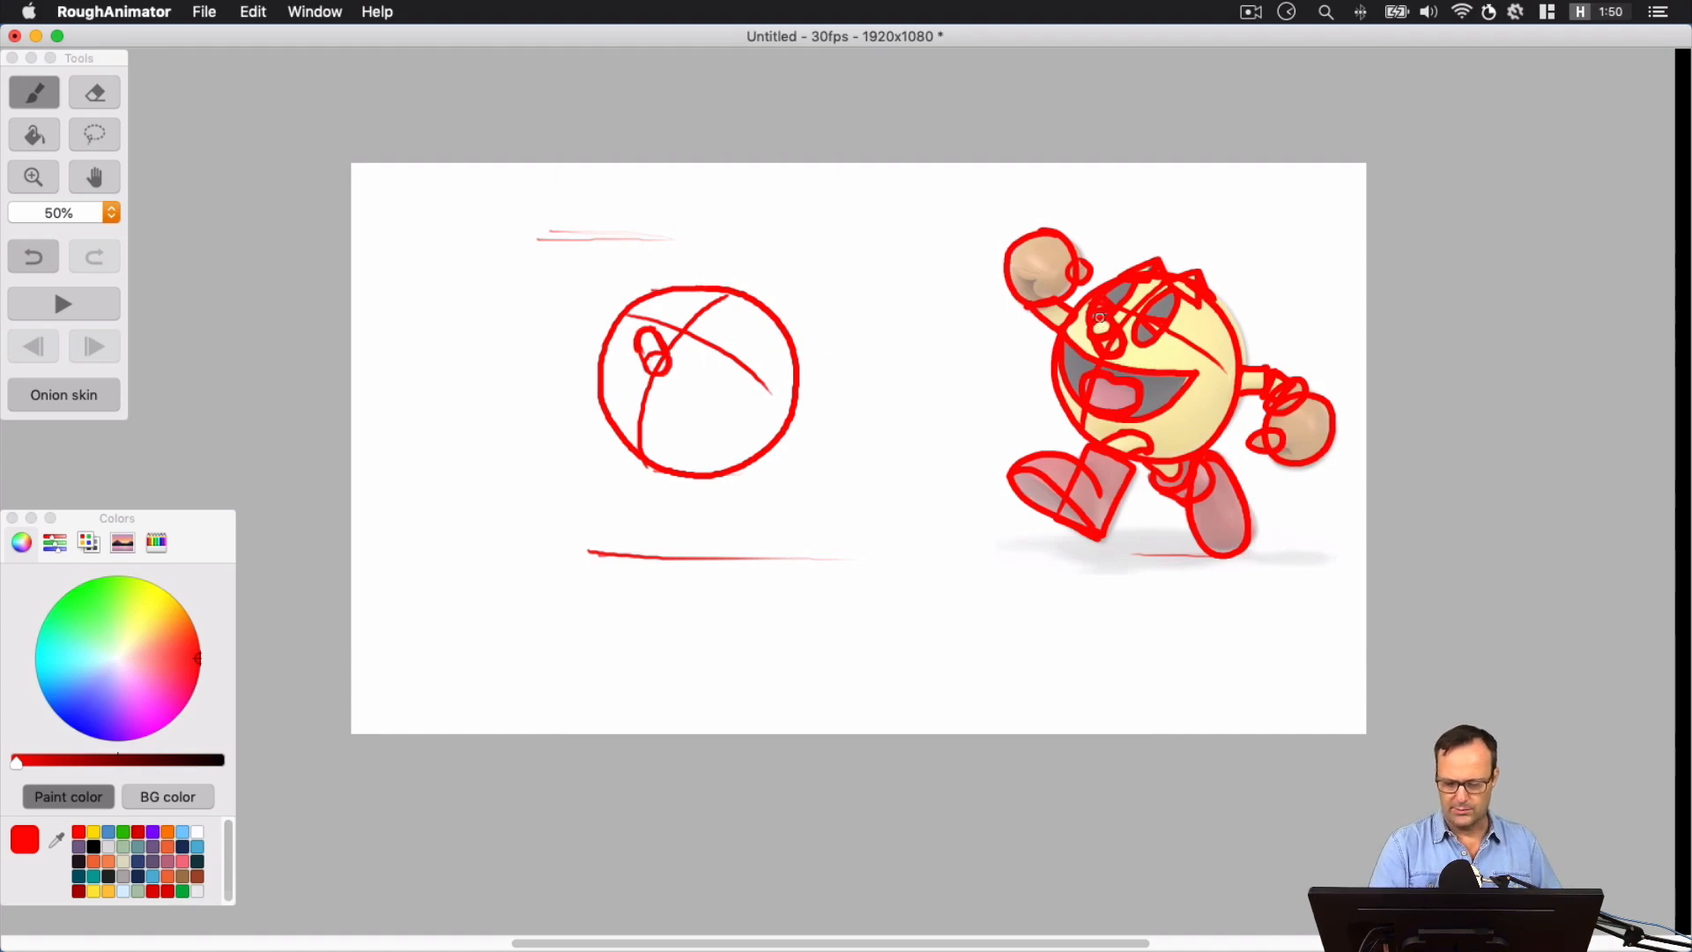
pyautogui.moveTo(659, 336)
pyautogui.mouseDown()
pyautogui.moveTo(675, 298)
pyautogui.moveTo(636, 327)
pyautogui.moveTo(676, 300)
pyautogui.moveTo(670, 325)
pyautogui.moveTo(724, 311)
pyautogui.moveTo(693, 362)
pyautogui.moveTo(722, 362)
pyautogui.moveTo(713, 315)
pyautogui.mouseUp()
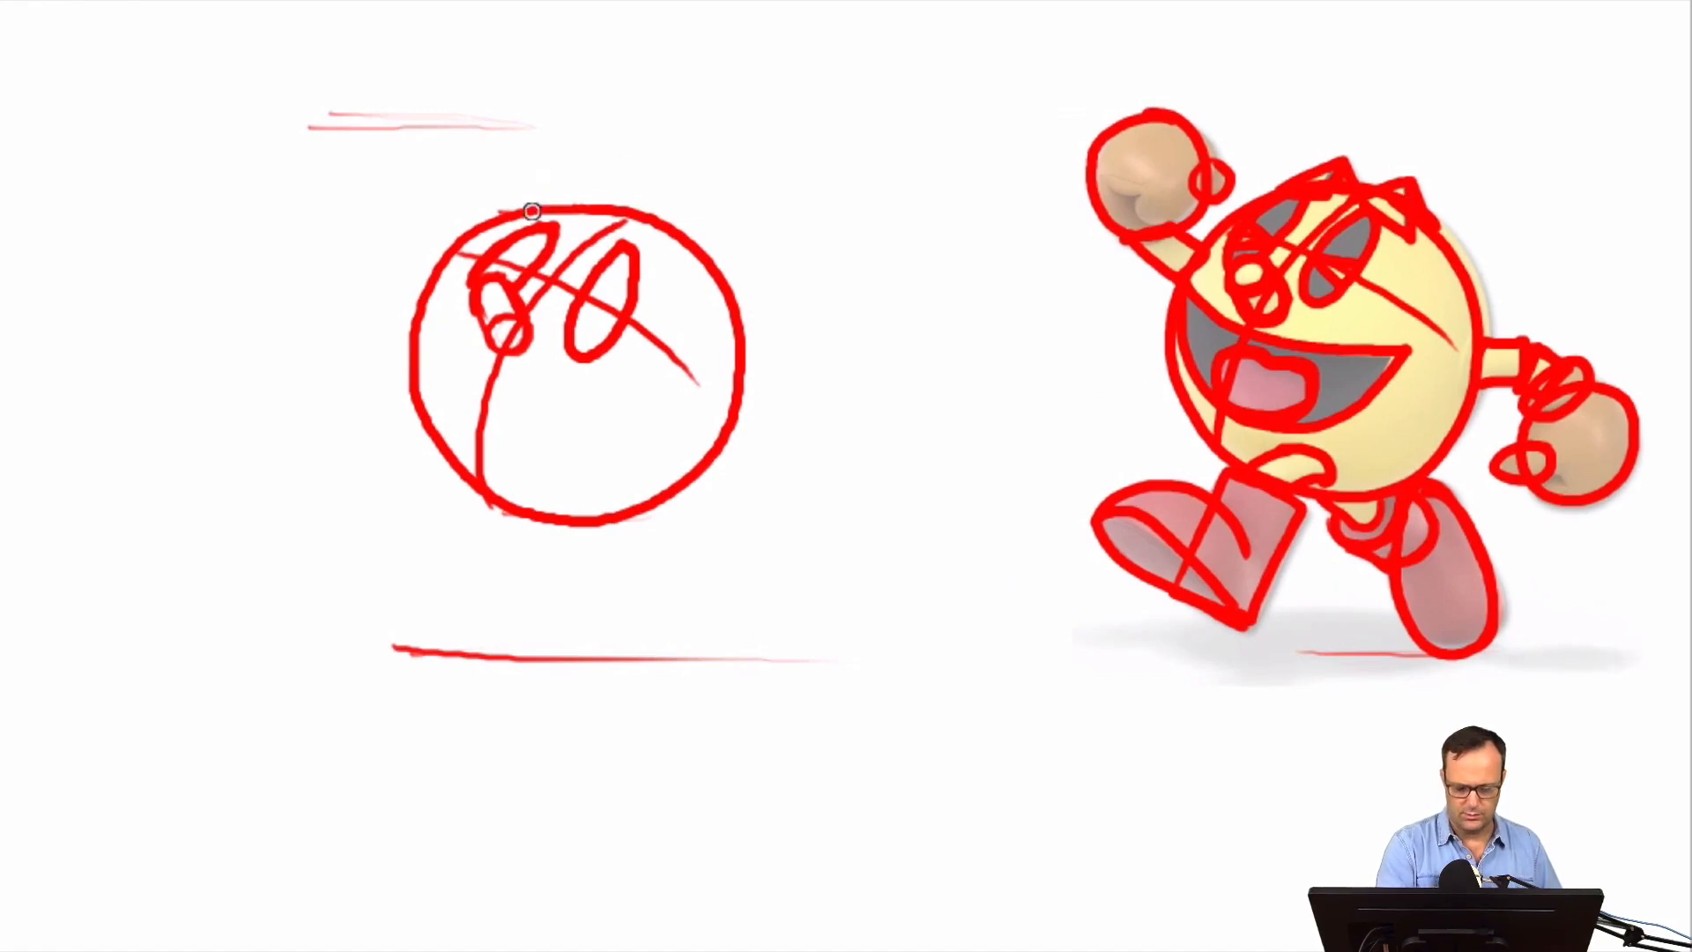
pyautogui.moveTo(526, 213)
pyautogui.mouseDown()
pyautogui.moveTo(584, 181)
pyautogui.moveTo(581, 212)
pyautogui.moveTo(679, 200)
pyautogui.moveTo(680, 240)
pyautogui.mouseUp()
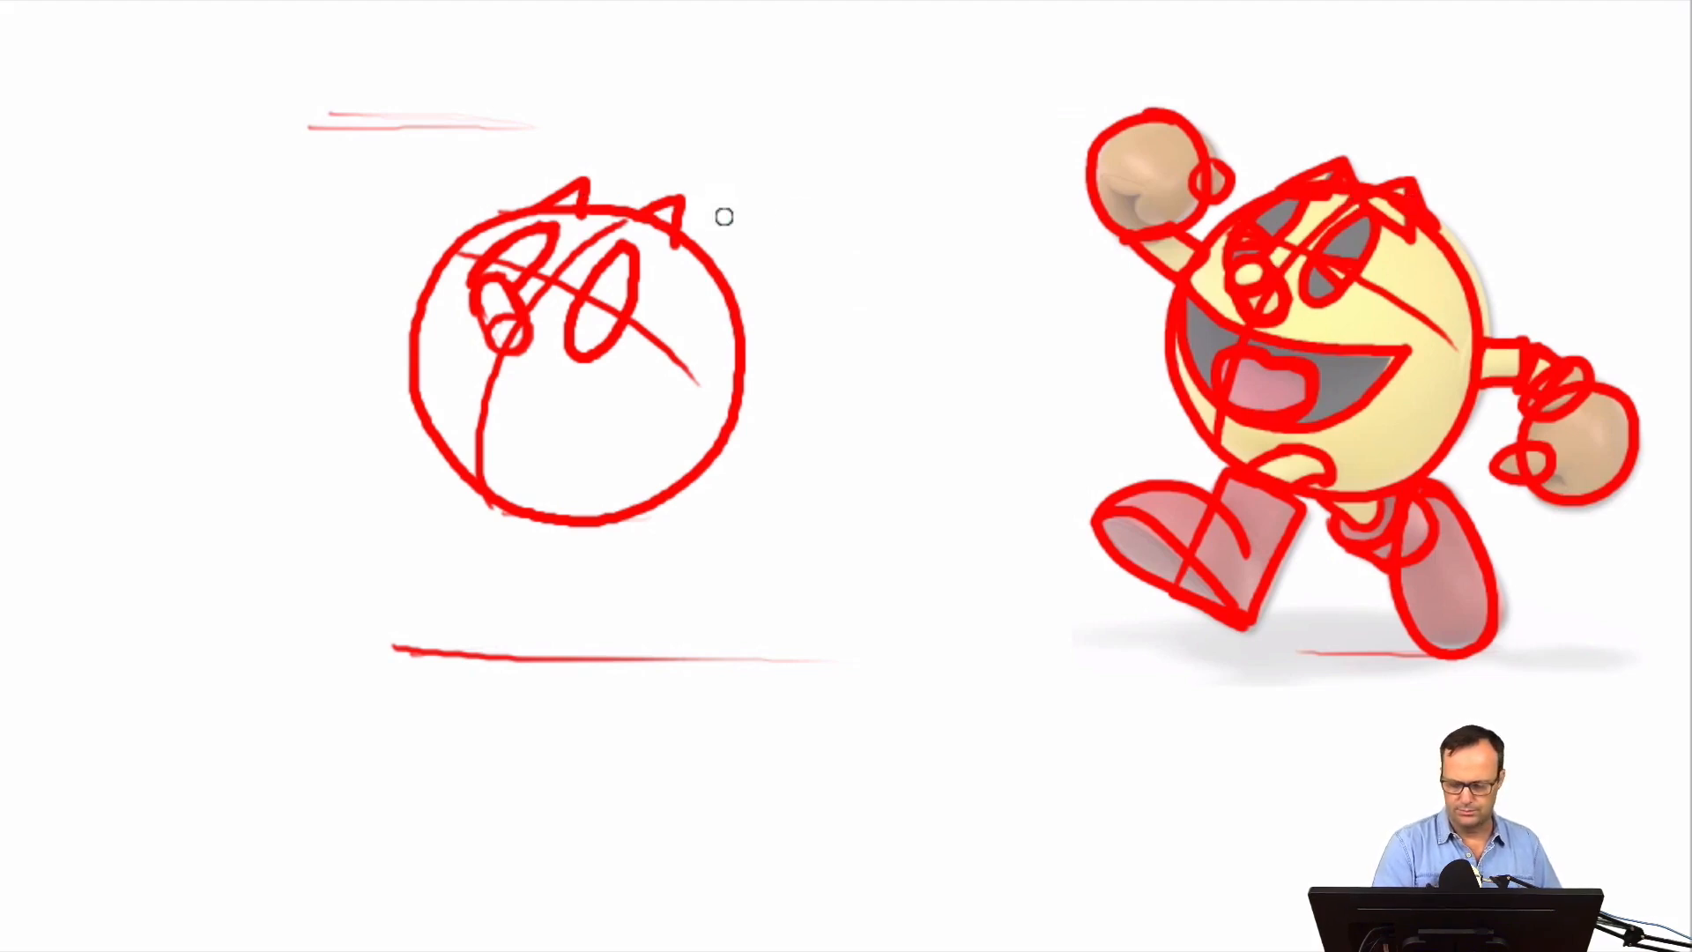
pyautogui.hotkey('ctrl', 'z')
pyautogui.moveTo(639, 215)
pyautogui.mouseDown()
pyautogui.moveTo(697, 199)
pyautogui.moveTo(716, 263)
pyautogui.mouseUp()
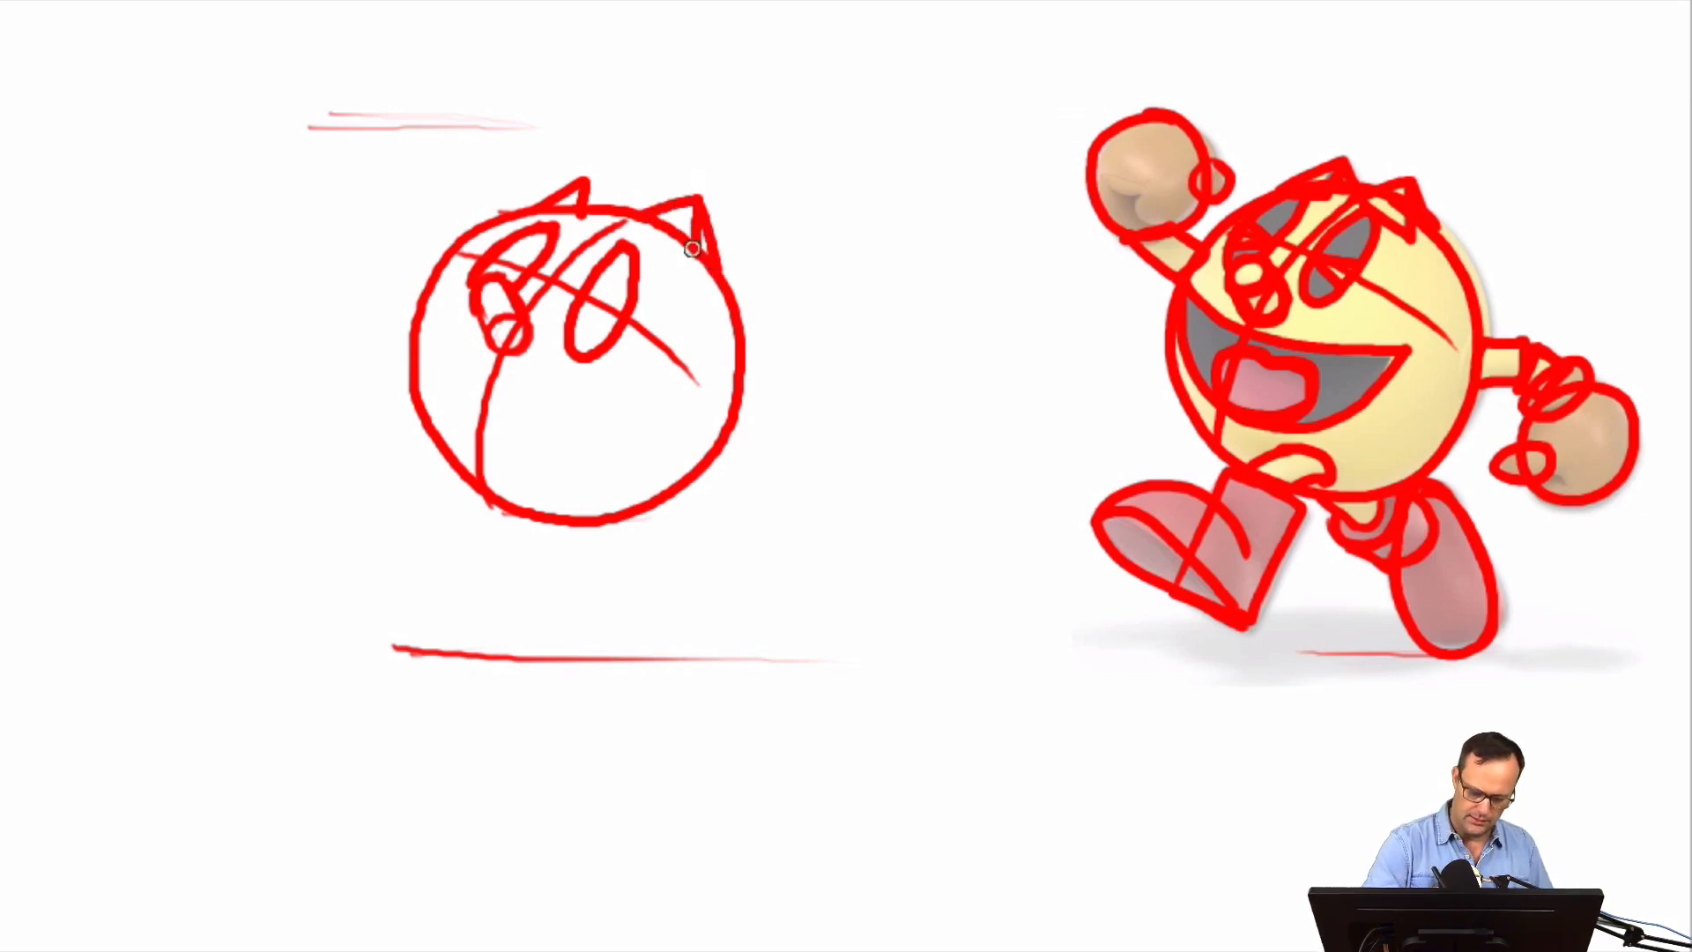
pyautogui.moveTo(593, 194); pyautogui.dragTo(601, 213)
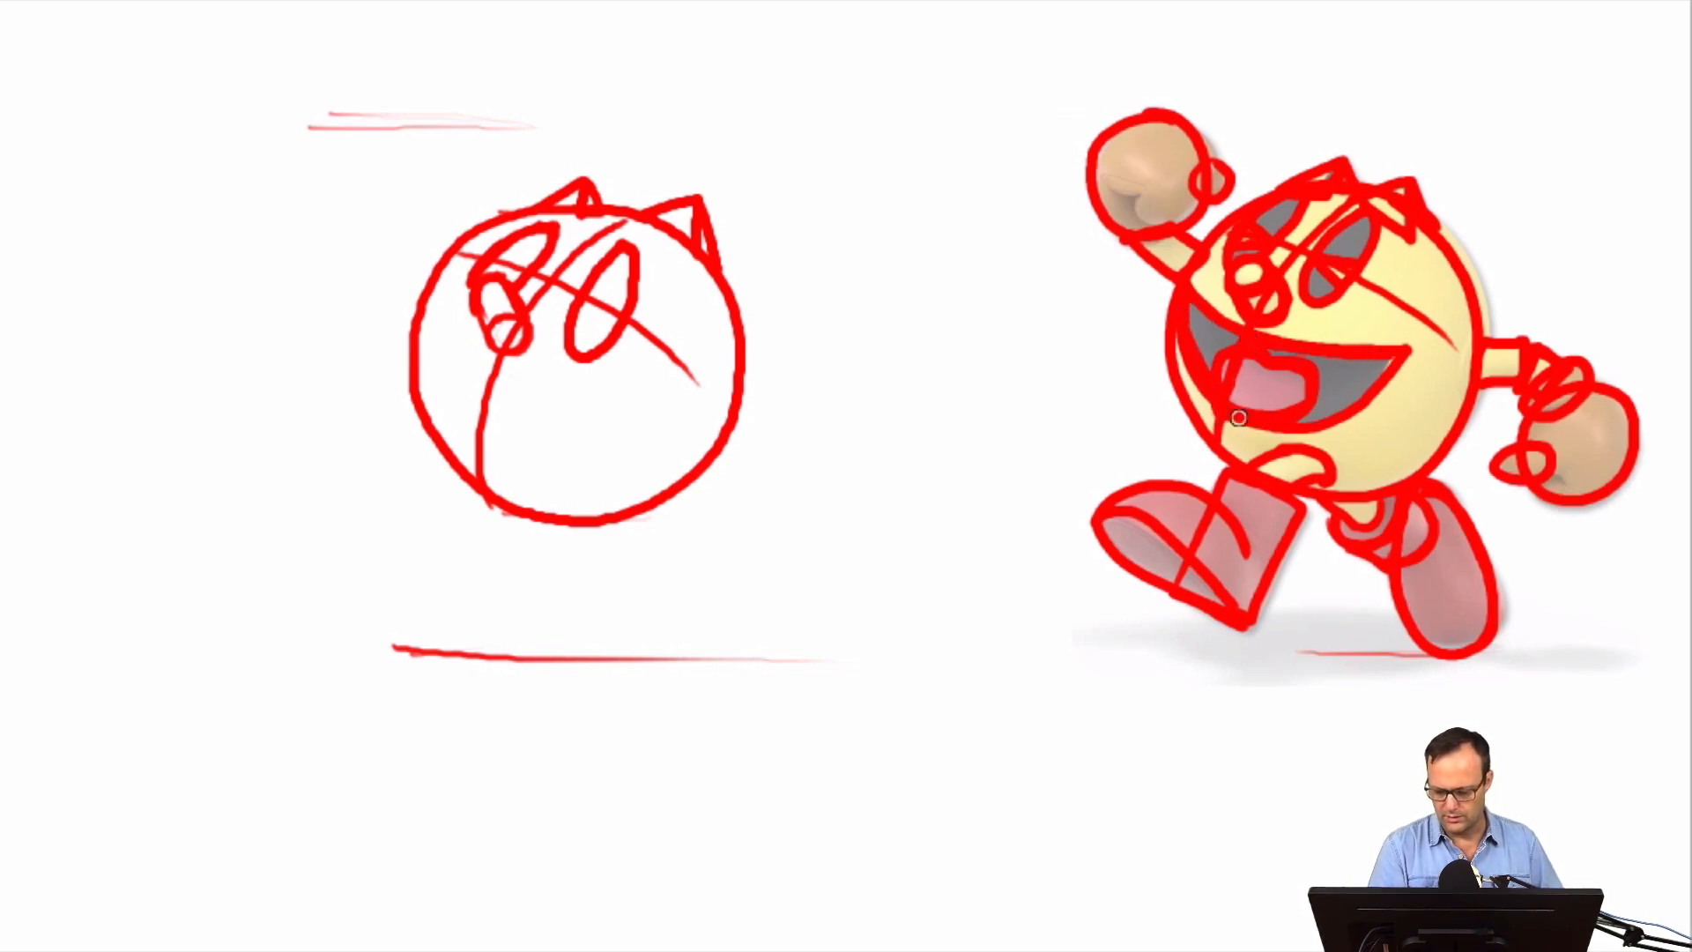
# Mark straight guides along the mouth on the reference and try a wedge-shaped mouth guide on the redrawn face
pyautogui.moveTo(1238, 418)
pyautogui.mouseDown()
pyautogui.moveTo(1406, 357)
pyautogui.moveTo(1243, 370)
pyautogui.moveTo(1304, 404)
pyautogui.mouseUp()
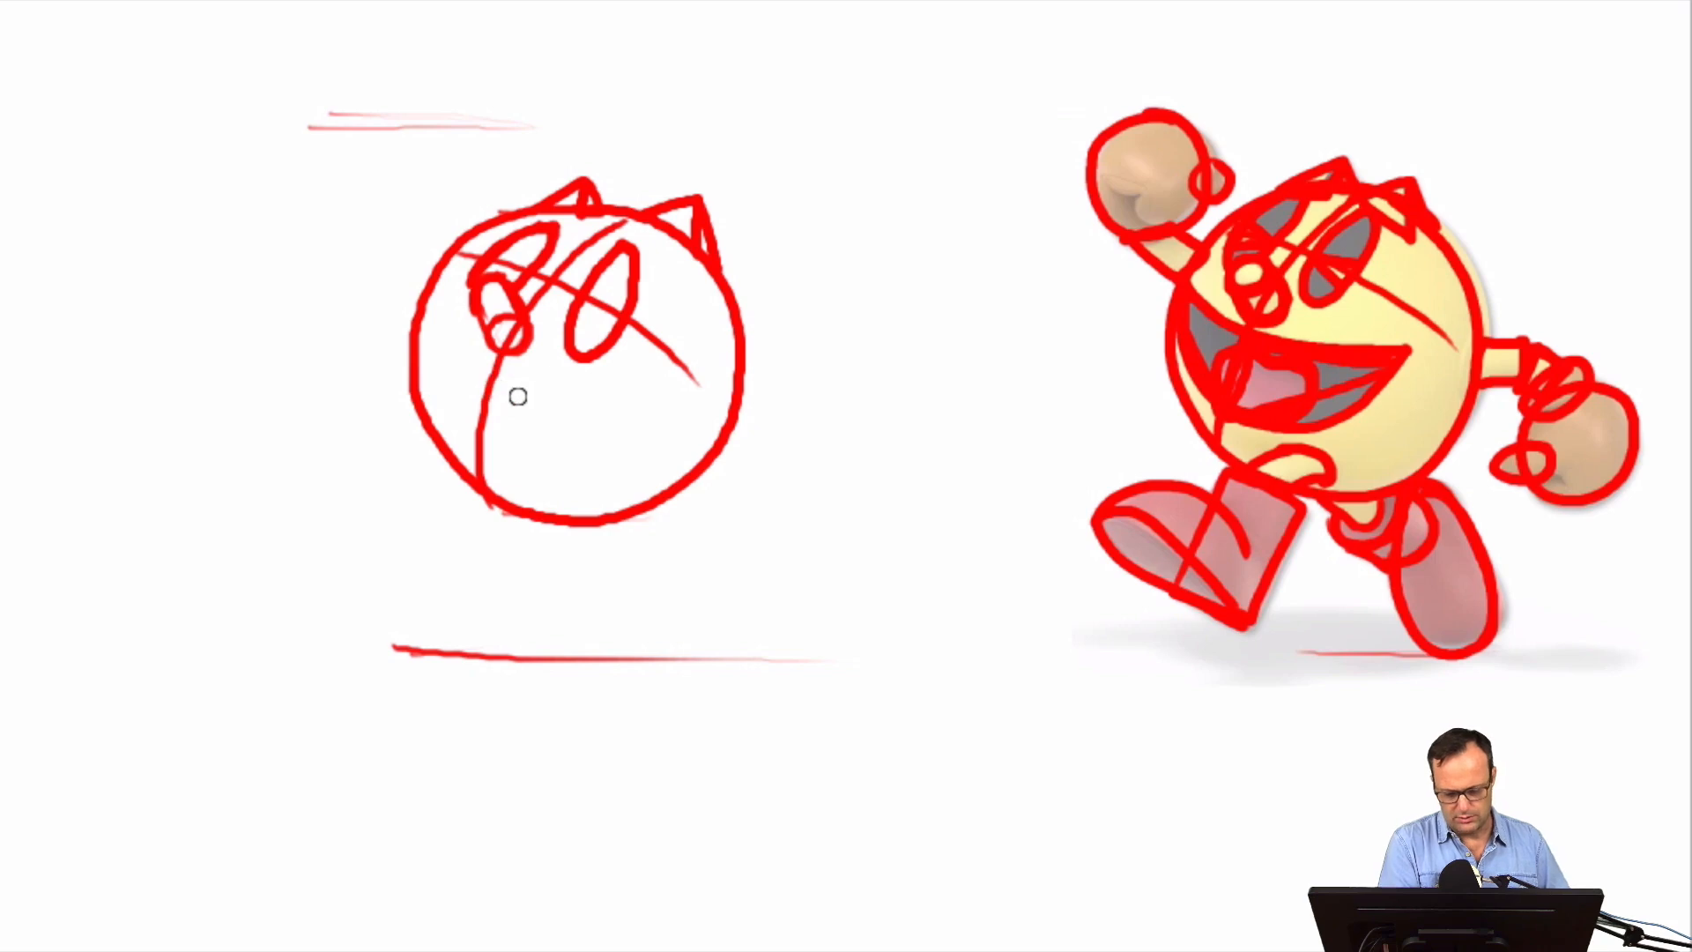
pyautogui.moveTo(495, 392)
pyautogui.mouseDown()
pyautogui.moveTo(593, 388)
pyautogui.moveTo(617, 414)
pyautogui.moveTo(487, 459)
pyautogui.mouseUp()
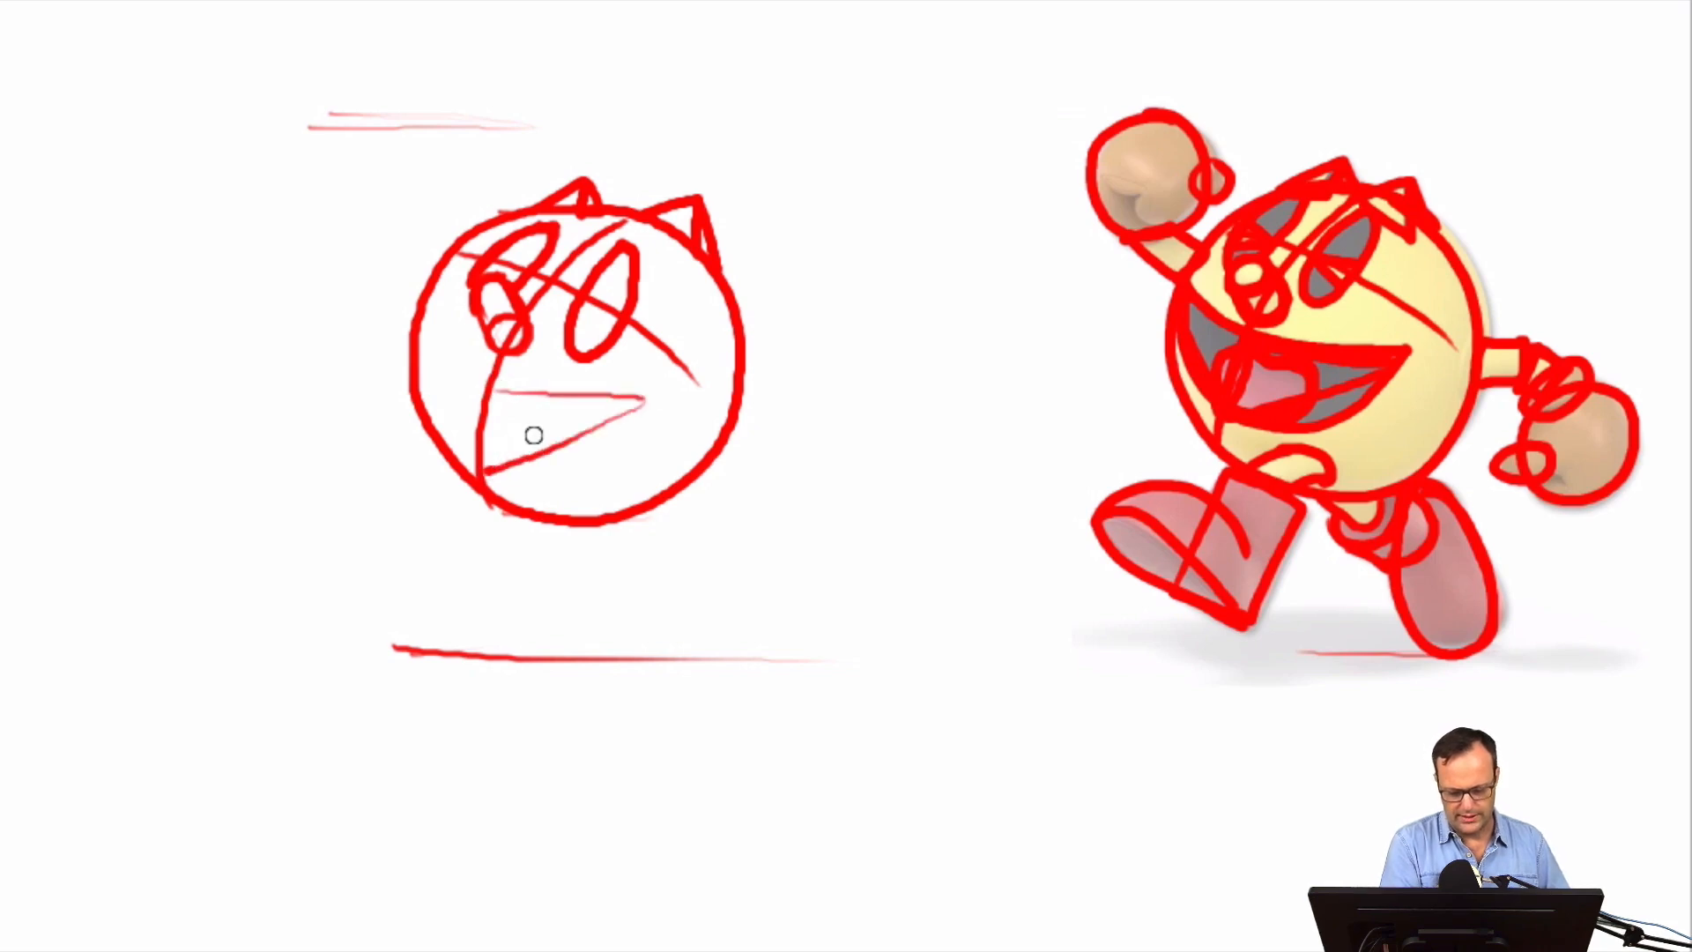
pyautogui.hotkey('ctrl', 'z')
pyautogui.hotkey('ctrl', 'z')
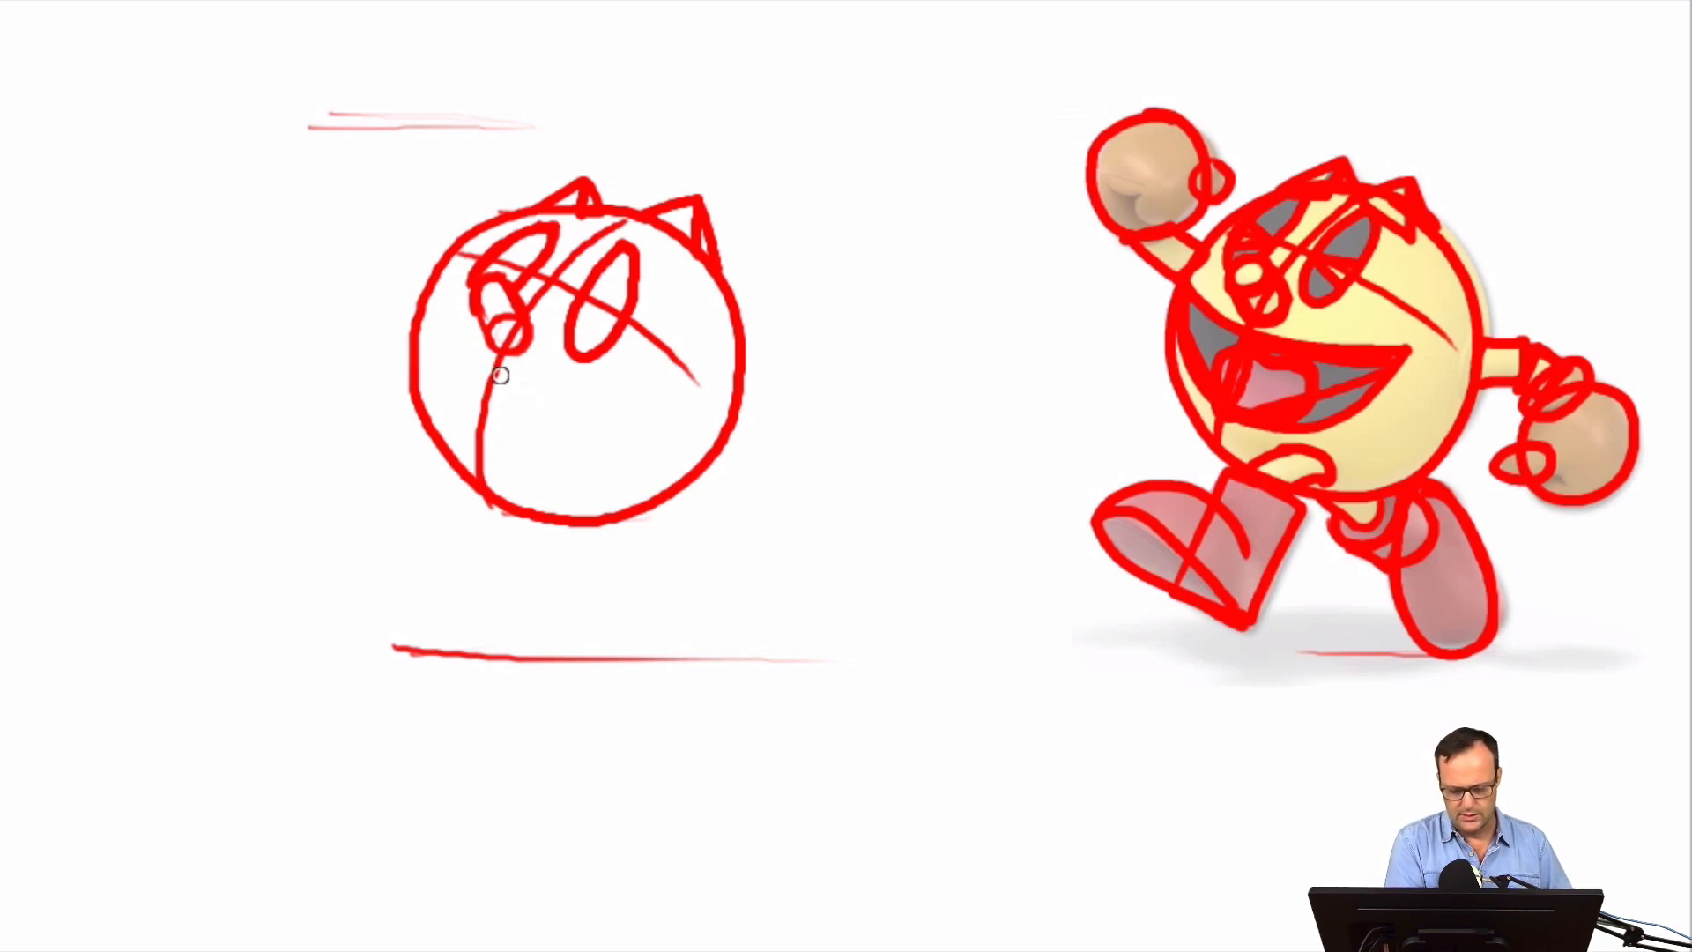
# Block in the mouth with light straight guides around the centre line, outline it as a wide curved smile, and add the tongue
pyautogui.moveTo(499, 376)
pyautogui.mouseDown()
pyautogui.moveTo(643, 398)
pyautogui.moveTo(483, 463)
pyautogui.mouseUp()
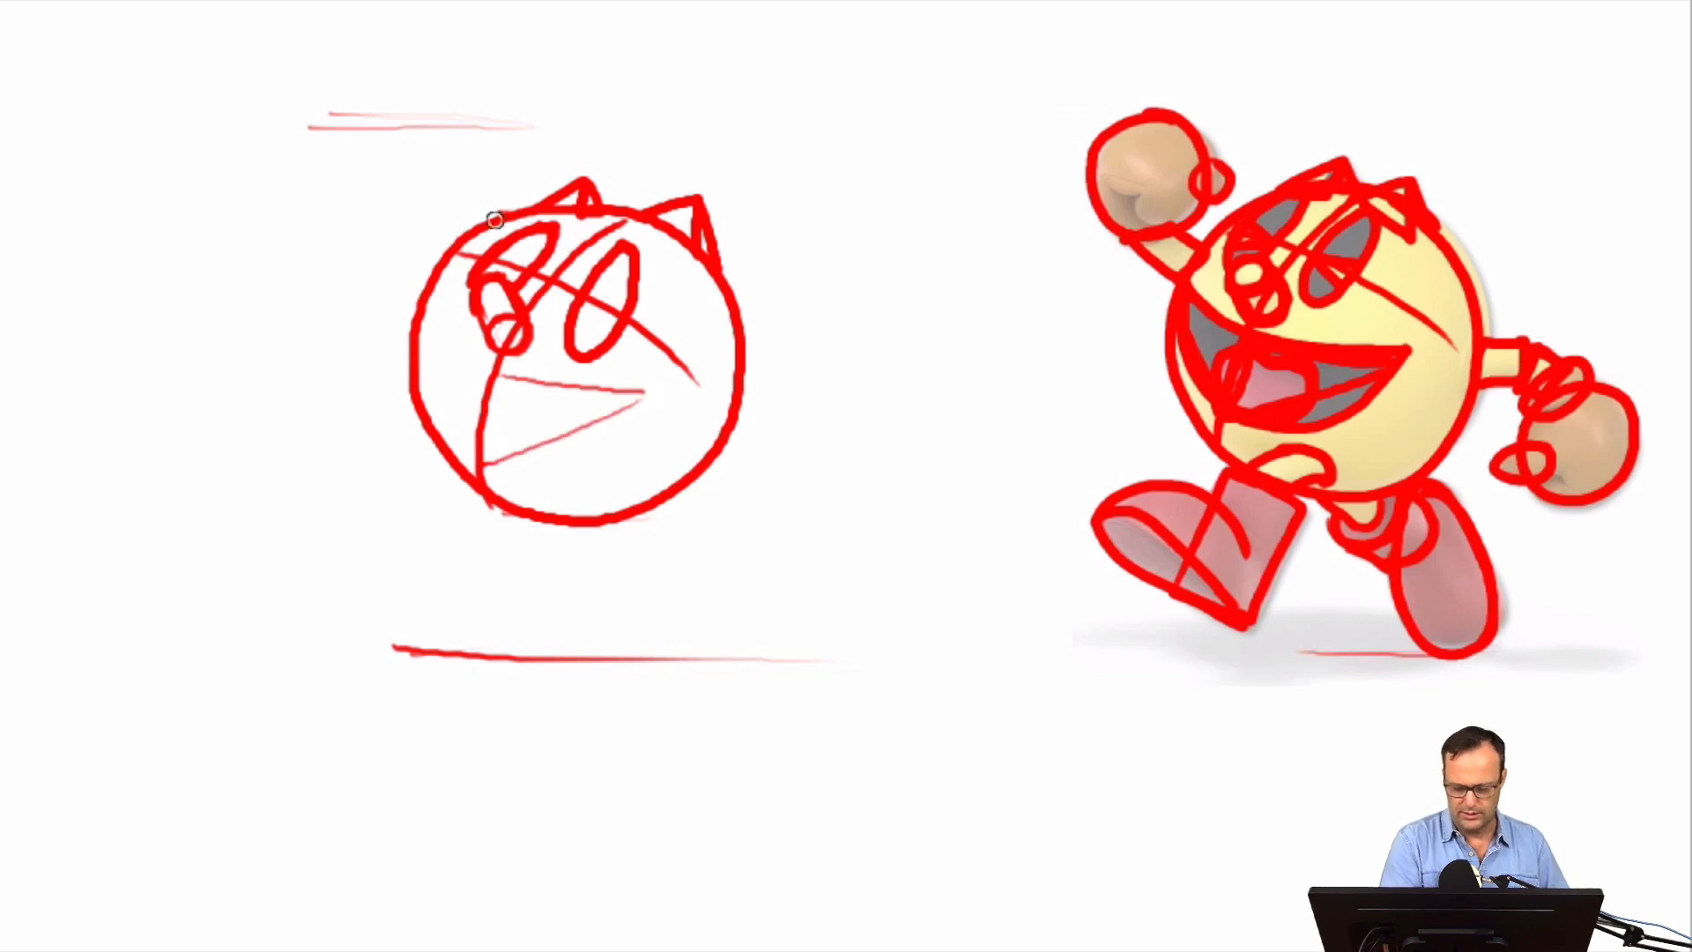
pyautogui.moveTo(439, 346); pyautogui.dragTo(472, 445)
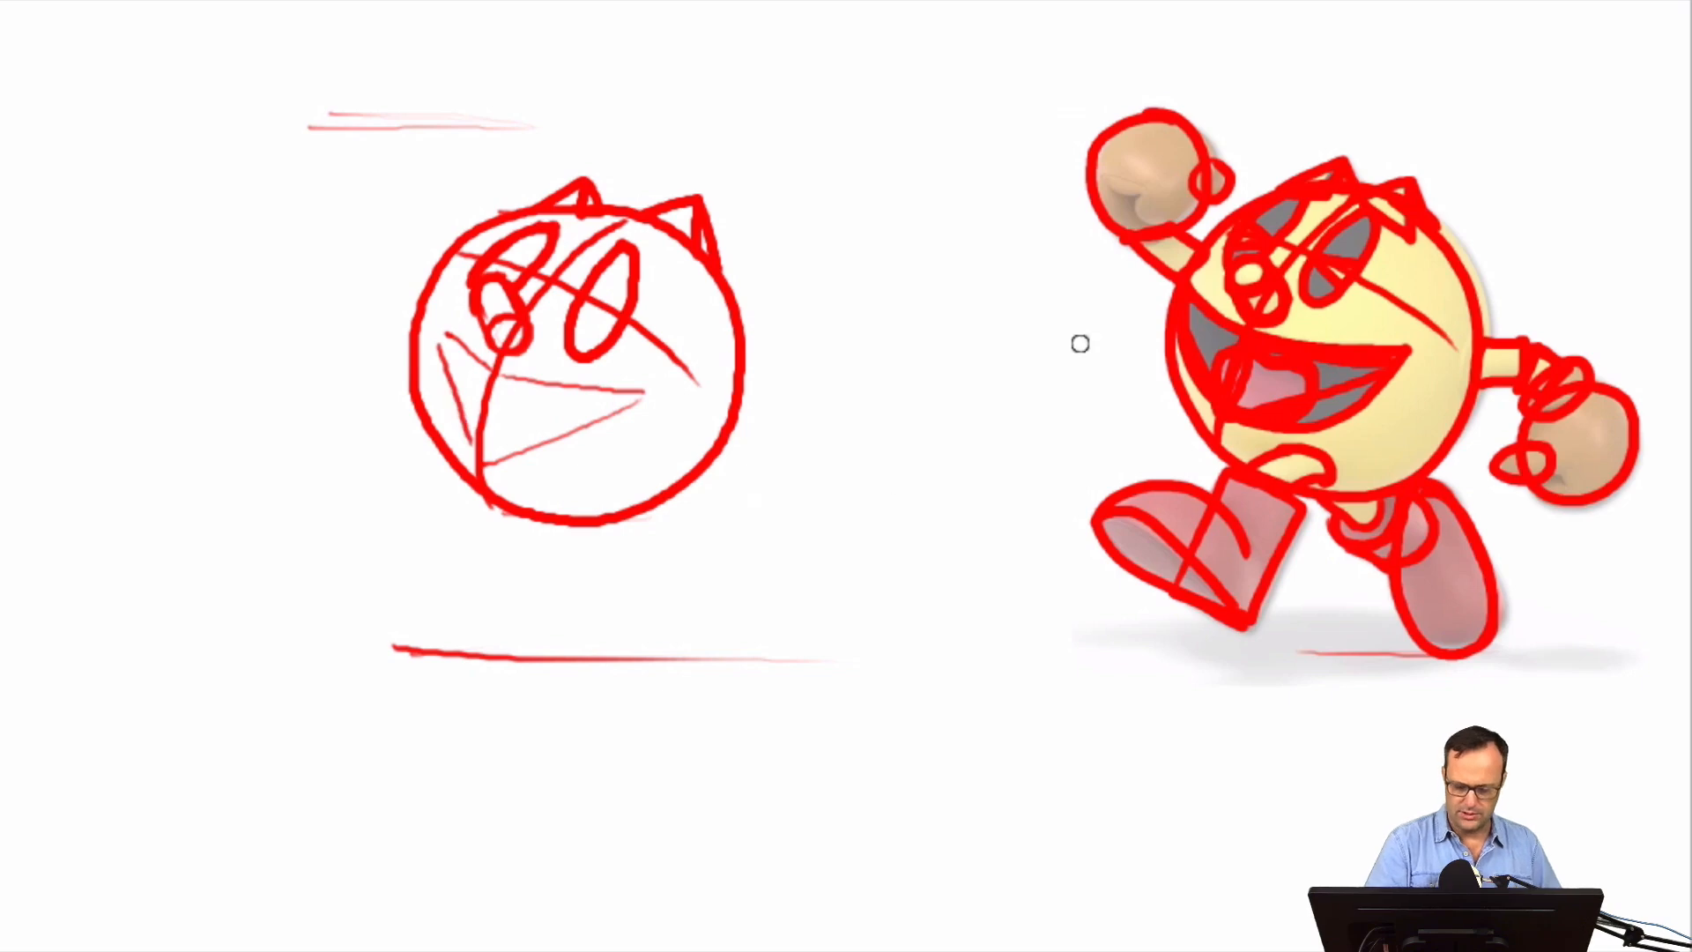
pyautogui.moveTo(432, 332)
pyautogui.mouseDown()
pyautogui.moveTo(480, 442)
pyautogui.moveTo(539, 450)
pyautogui.moveTo(646, 396)
pyautogui.moveTo(511, 445)
pyautogui.moveTo(473, 415)
pyautogui.moveTo(434, 331)
pyautogui.moveTo(523, 380)
pyautogui.moveTo(663, 393)
pyautogui.mouseUp()
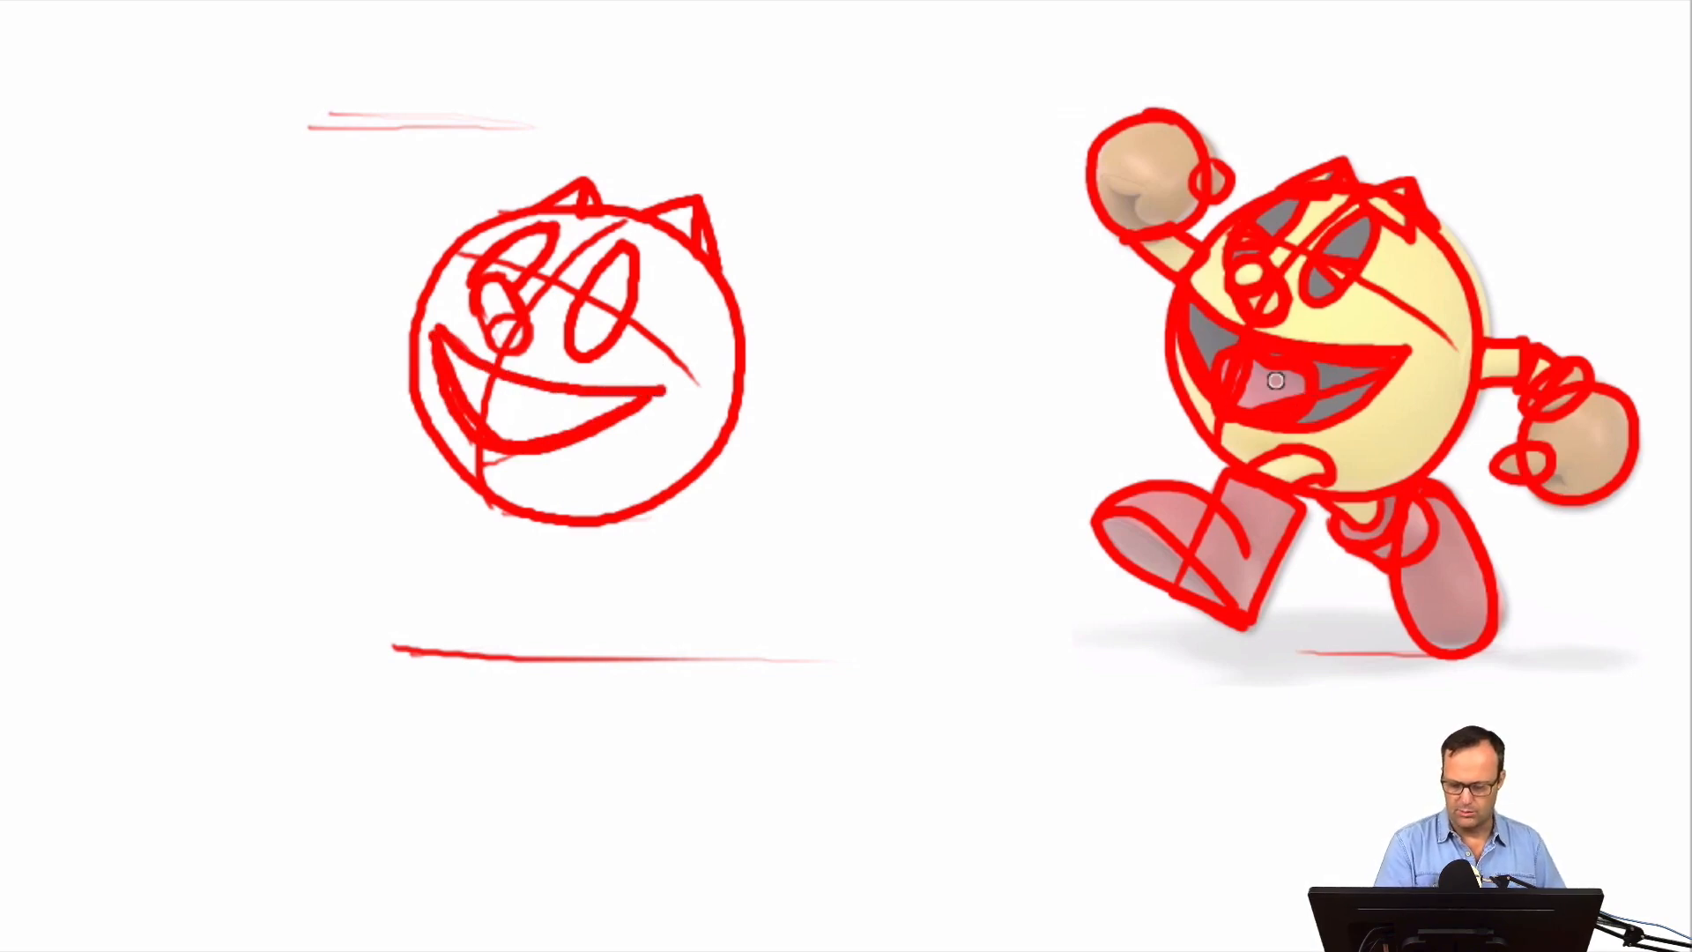
pyautogui.moveTo(482, 429)
pyautogui.mouseDown()
pyautogui.moveTo(499, 390)
pyautogui.moveTo(549, 412)
pyautogui.moveTo(523, 442)
pyautogui.moveTo(488, 430)
pyautogui.moveTo(545, 434)
pyautogui.moveTo(545, 400)
pyautogui.moveTo(476, 388)
pyautogui.moveTo(498, 428)
pyautogui.mouseUp()
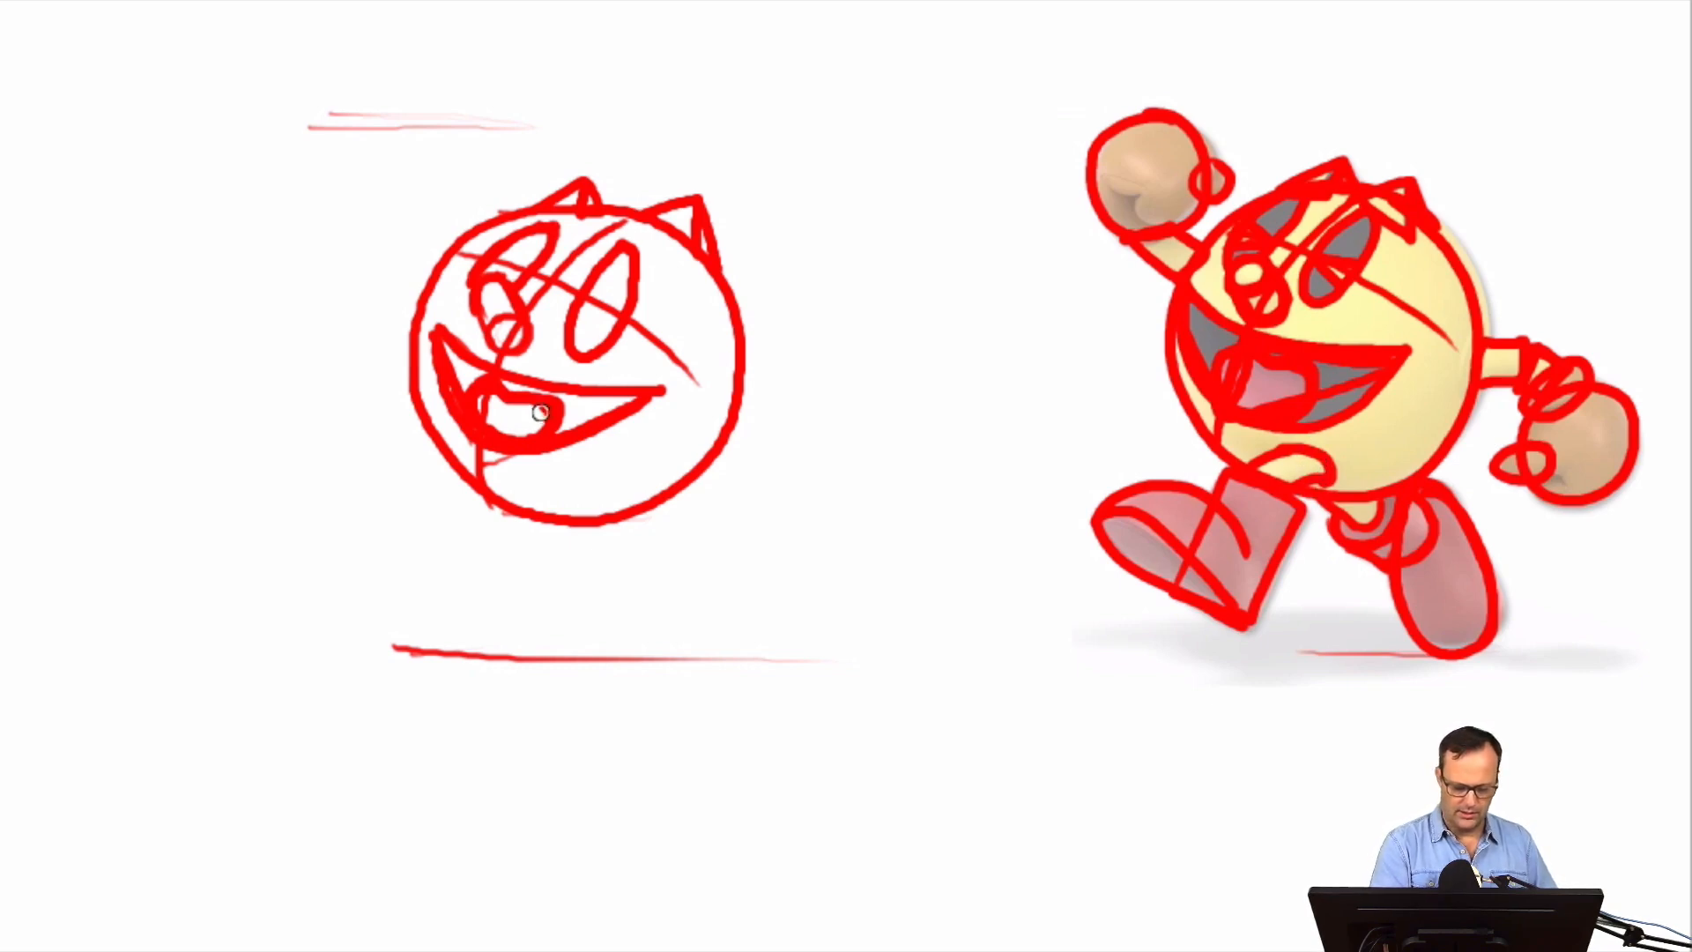
# Draw the short front leg under the mouth and box in the front boot's shaft as a tilted rectangle ending just above the ground line
pyautogui.moveTo(556, 479)
pyautogui.mouseDown()
pyautogui.moveTo(568, 472)
pyautogui.moveTo(582, 500)
pyautogui.moveTo(529, 483)
pyautogui.moveTo(524, 529)
pyautogui.moveTo(577, 480)
pyautogui.moveTo(524, 531)
pyautogui.mouseUp()
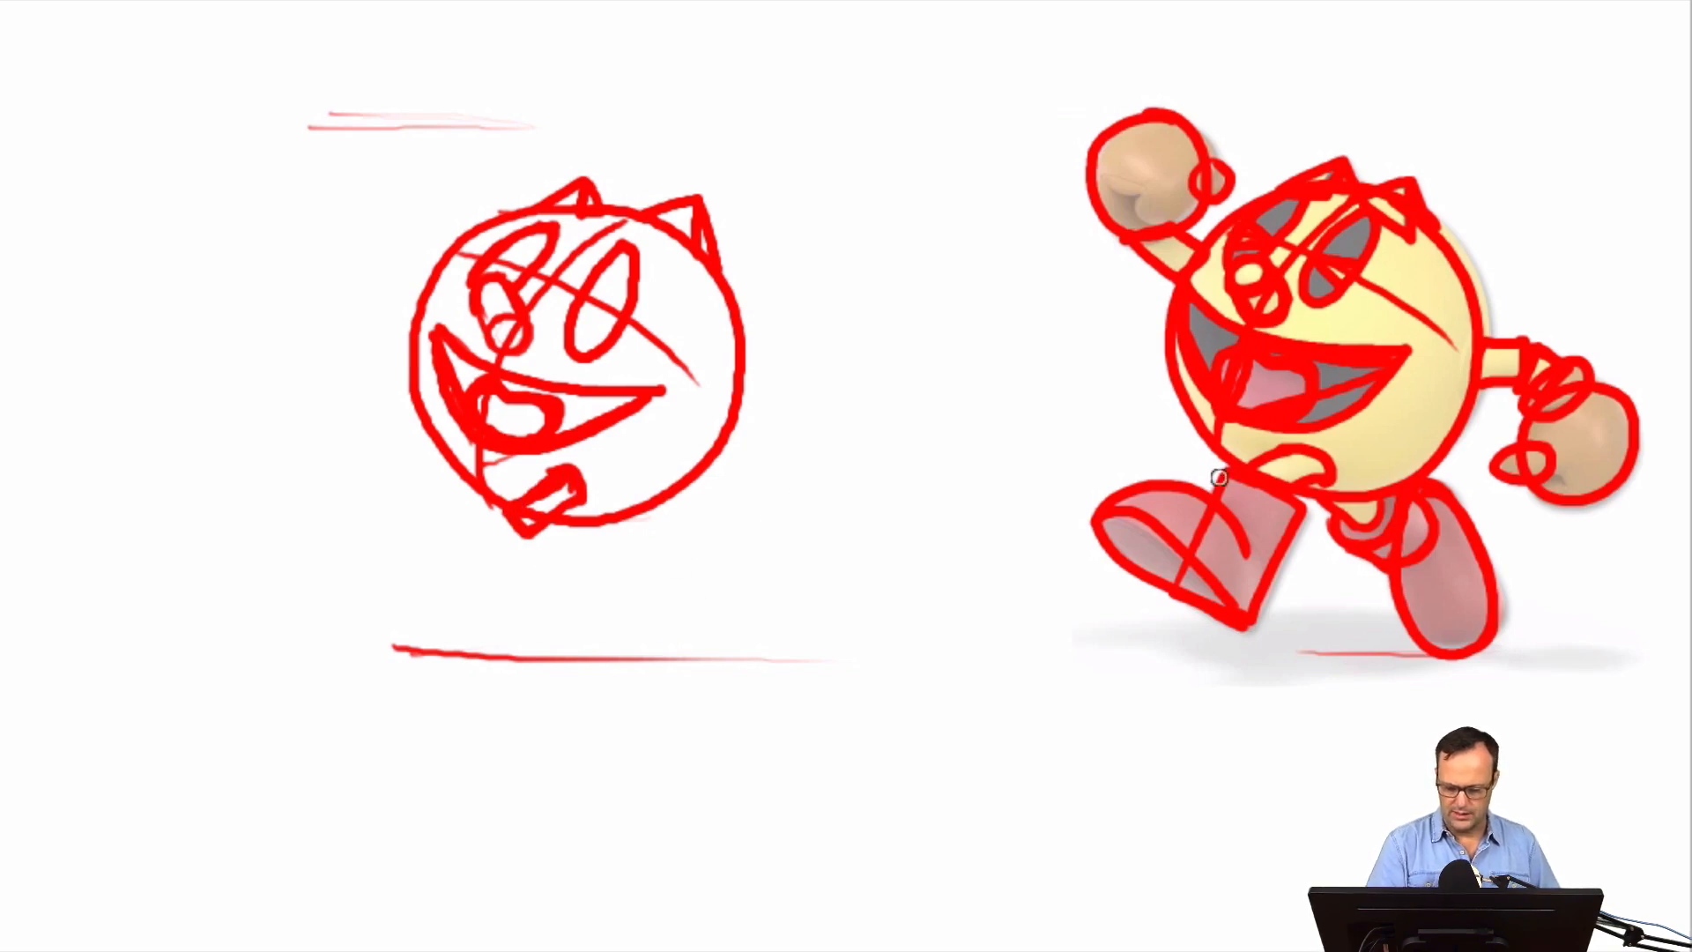
pyautogui.moveTo(487, 511)
pyautogui.mouseDown()
pyautogui.moveTo(559, 538)
pyautogui.moveTo(520, 644)
pyautogui.mouseUp()
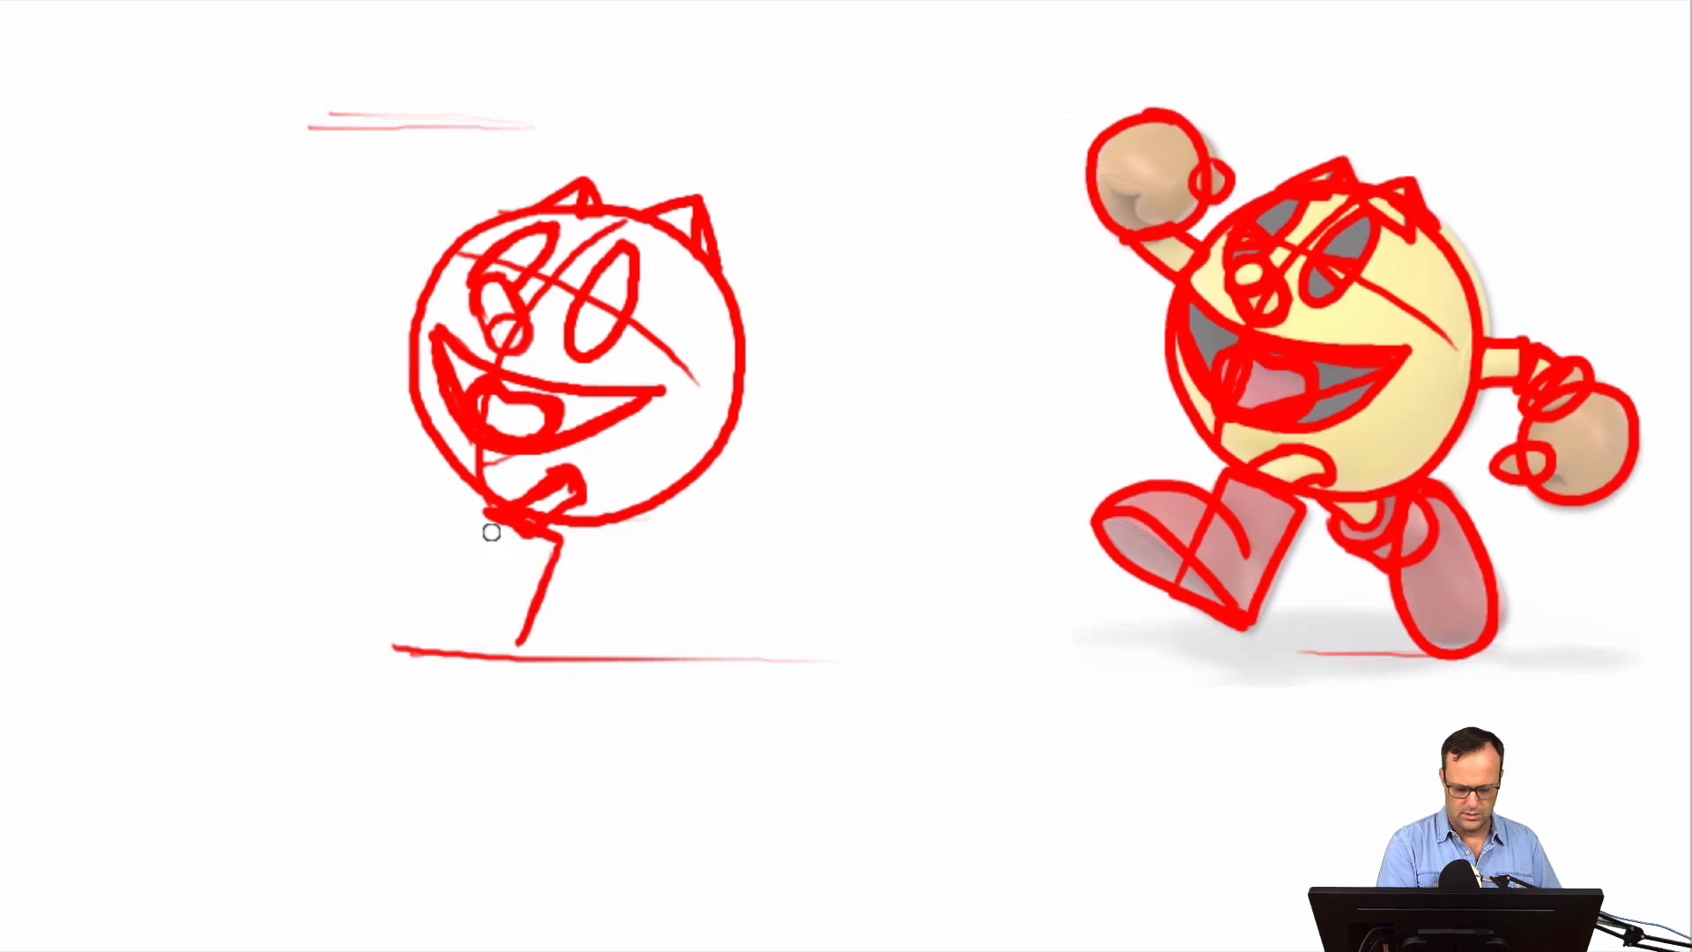
pyautogui.moveTo(482, 511)
pyautogui.mouseDown()
pyautogui.moveTo(448, 611)
pyautogui.moveTo(452, 593)
pyautogui.moveTo(522, 648)
pyautogui.mouseUp()
pyautogui.moveTo(455, 615); pyautogui.dragTo(520, 644)
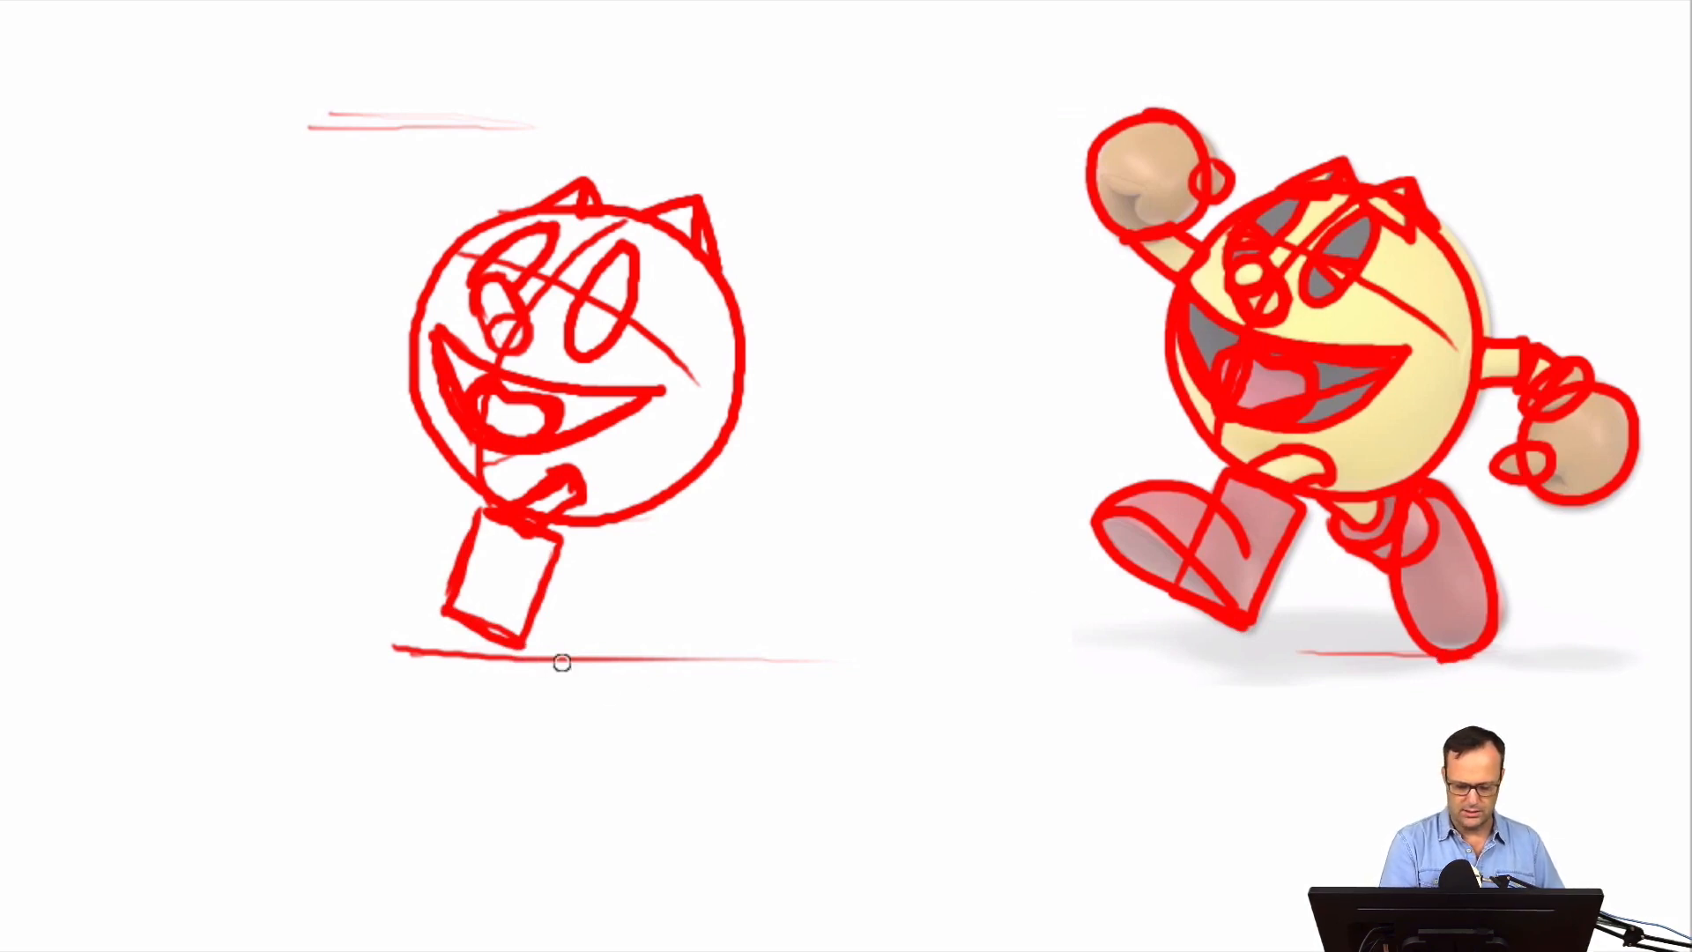
# Mark the rear foot's contact spot on the ground line and draw the front boot's rounded toe and sole
pyautogui.moveTo(705, 657); pyautogui.dragTo(758, 657)
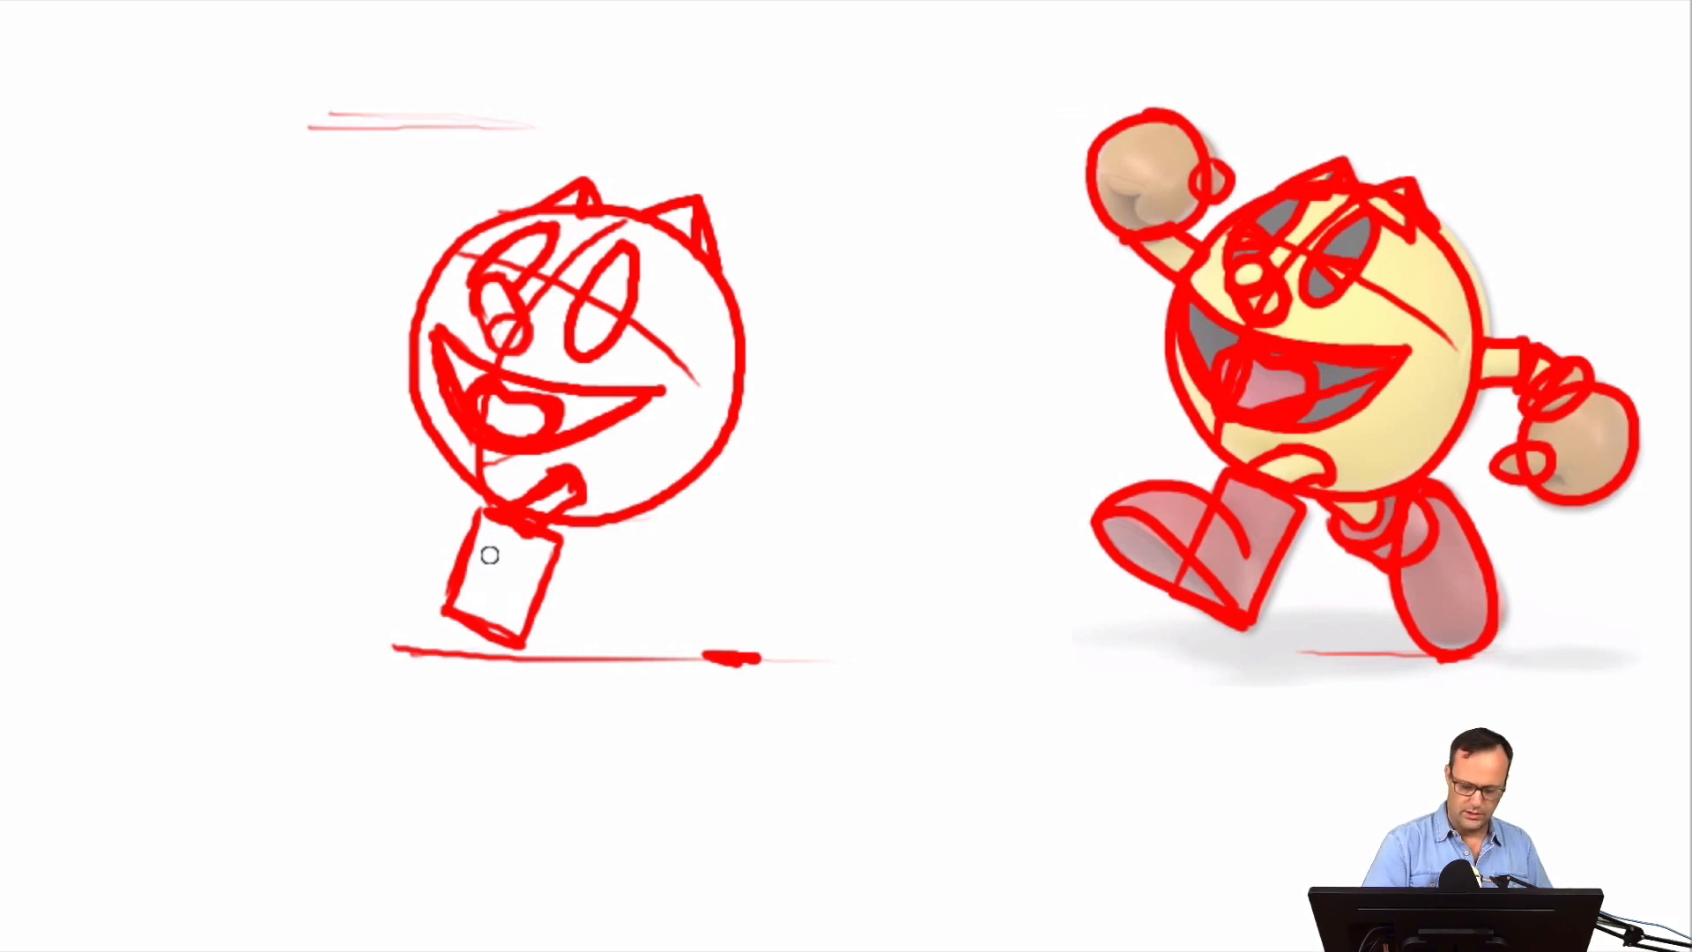
pyautogui.moveTo(422, 517)
pyautogui.mouseDown()
pyautogui.moveTo(410, 592)
pyautogui.moveTo(403, 510)
pyautogui.moveTo(462, 596)
pyautogui.moveTo(372, 557)
pyautogui.moveTo(464, 565)
pyautogui.mouseUp()
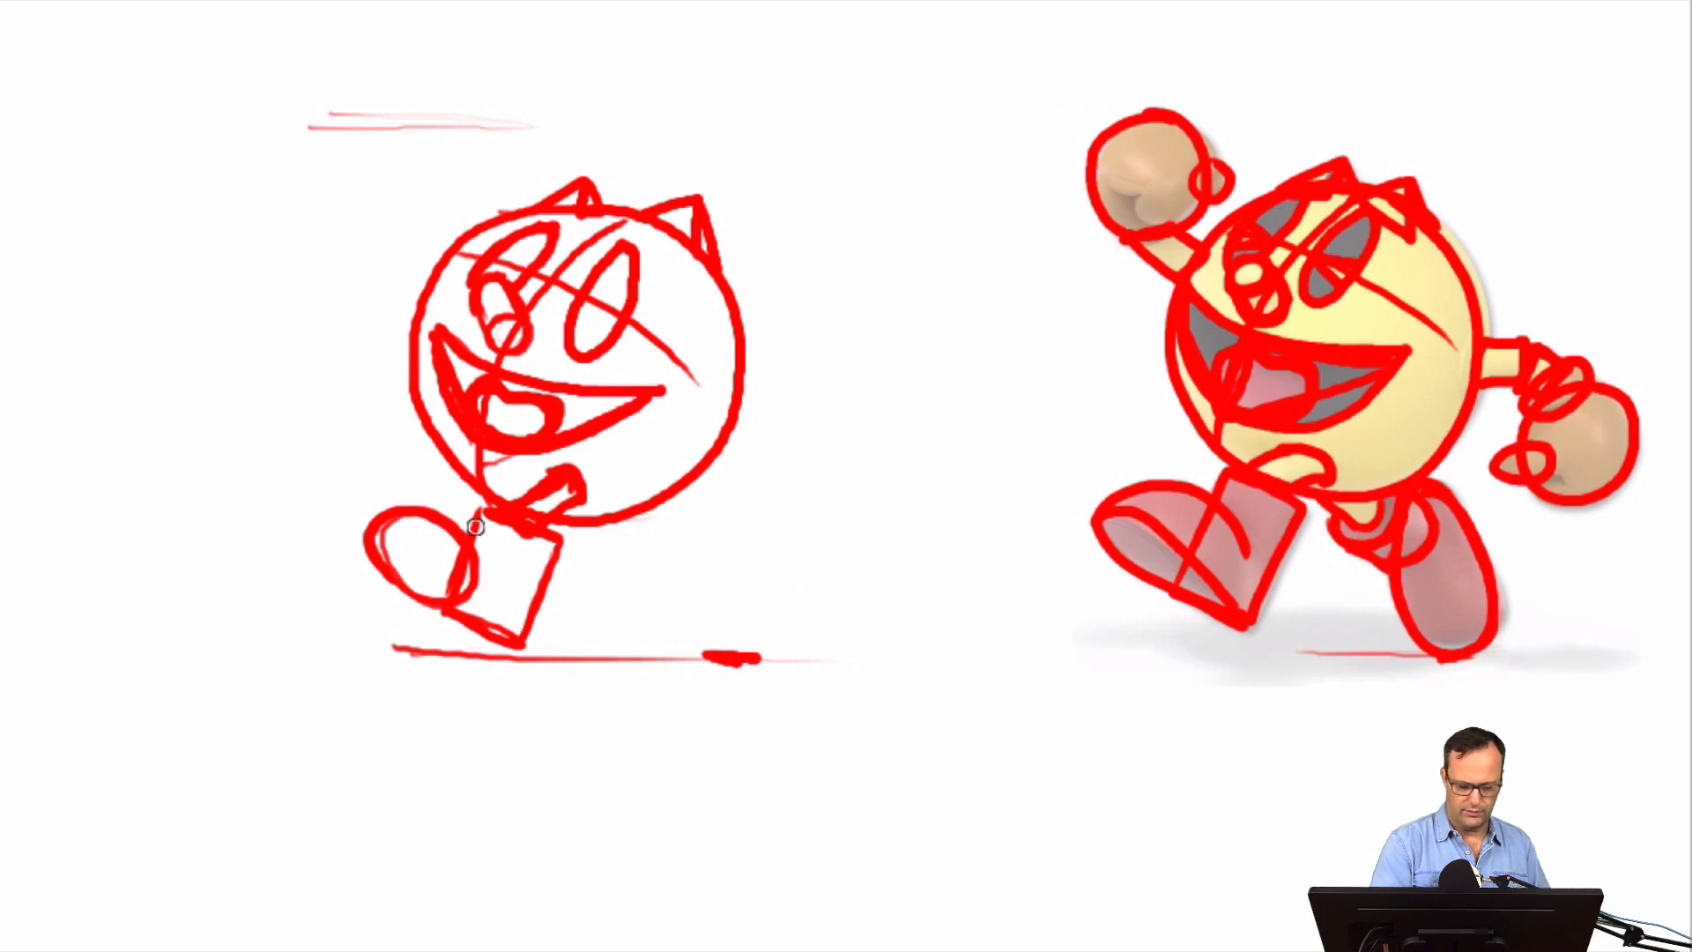
pyautogui.moveTo(417, 501)
pyautogui.mouseDown()
pyautogui.moveTo(481, 560)
pyautogui.moveTo(424, 502)
pyautogui.moveTo(359, 553)
pyautogui.moveTo(415, 479)
pyautogui.moveTo(503, 629)
pyautogui.moveTo(379, 580)
pyautogui.moveTo(373, 539)
pyautogui.moveTo(516, 636)
pyautogui.moveTo(385, 541)
pyautogui.moveTo(369, 572)
pyautogui.moveTo(503, 629)
pyautogui.mouseUp()
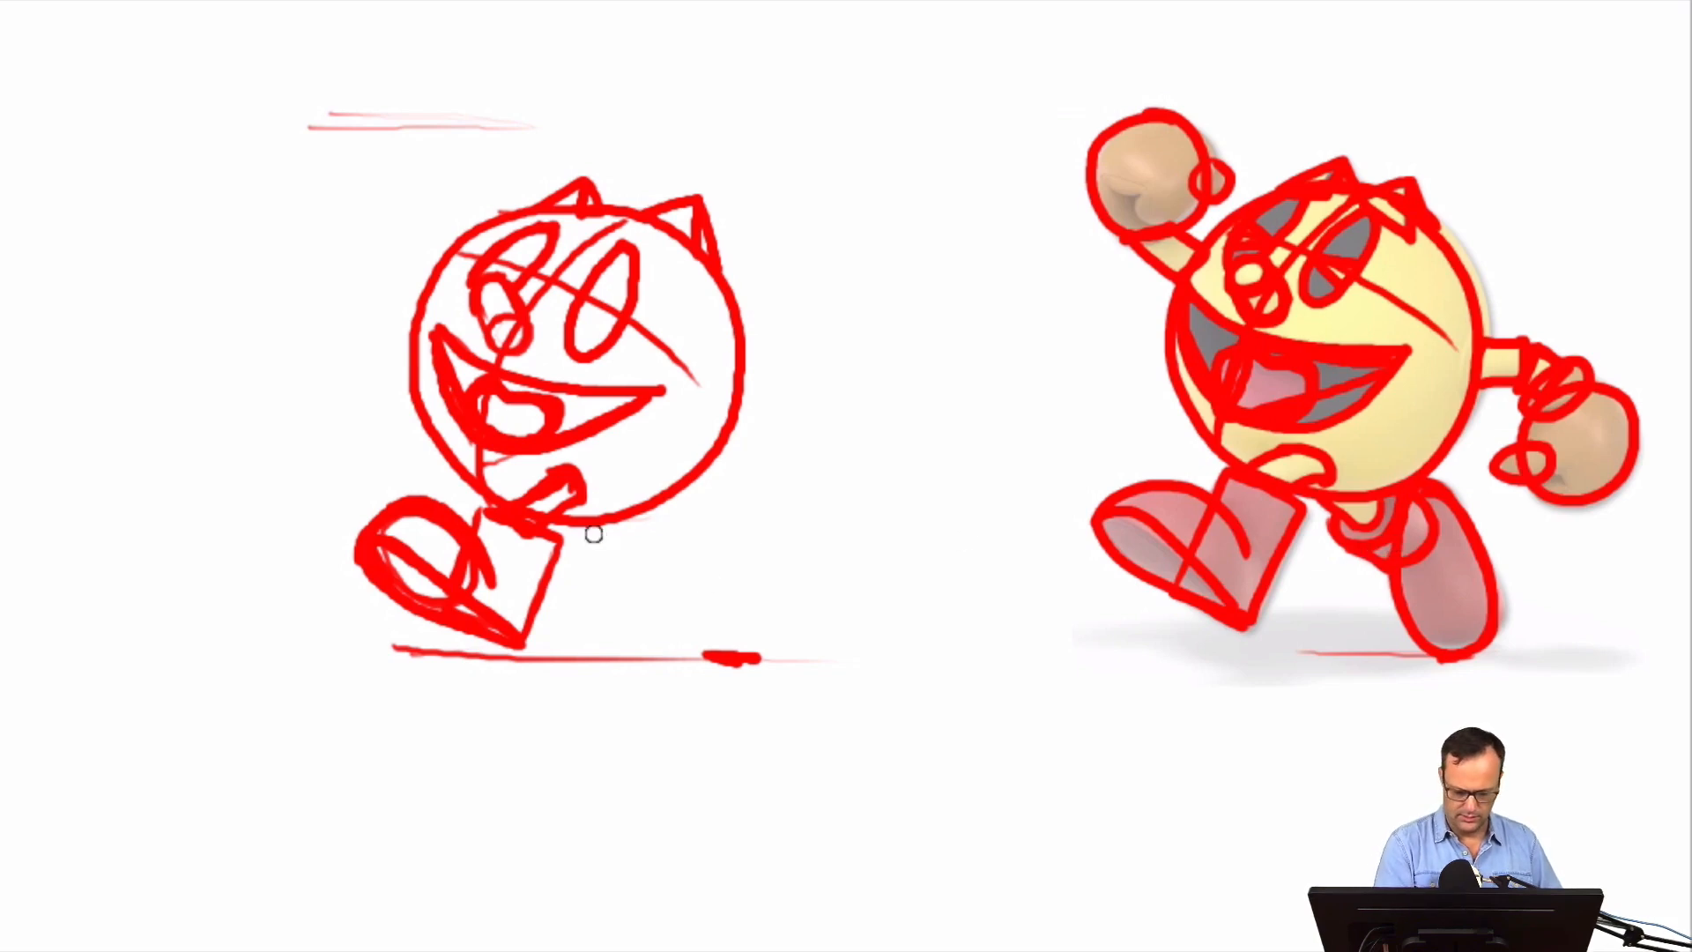
# Draw the short rear leg under the body and outline the rear boot as a long tilted oval ending at the ground mark
pyautogui.moveTo(593, 527)
pyautogui.mouseDown()
pyautogui.moveTo(617, 556)
pyautogui.moveTo(650, 520)
pyautogui.mouseUp()
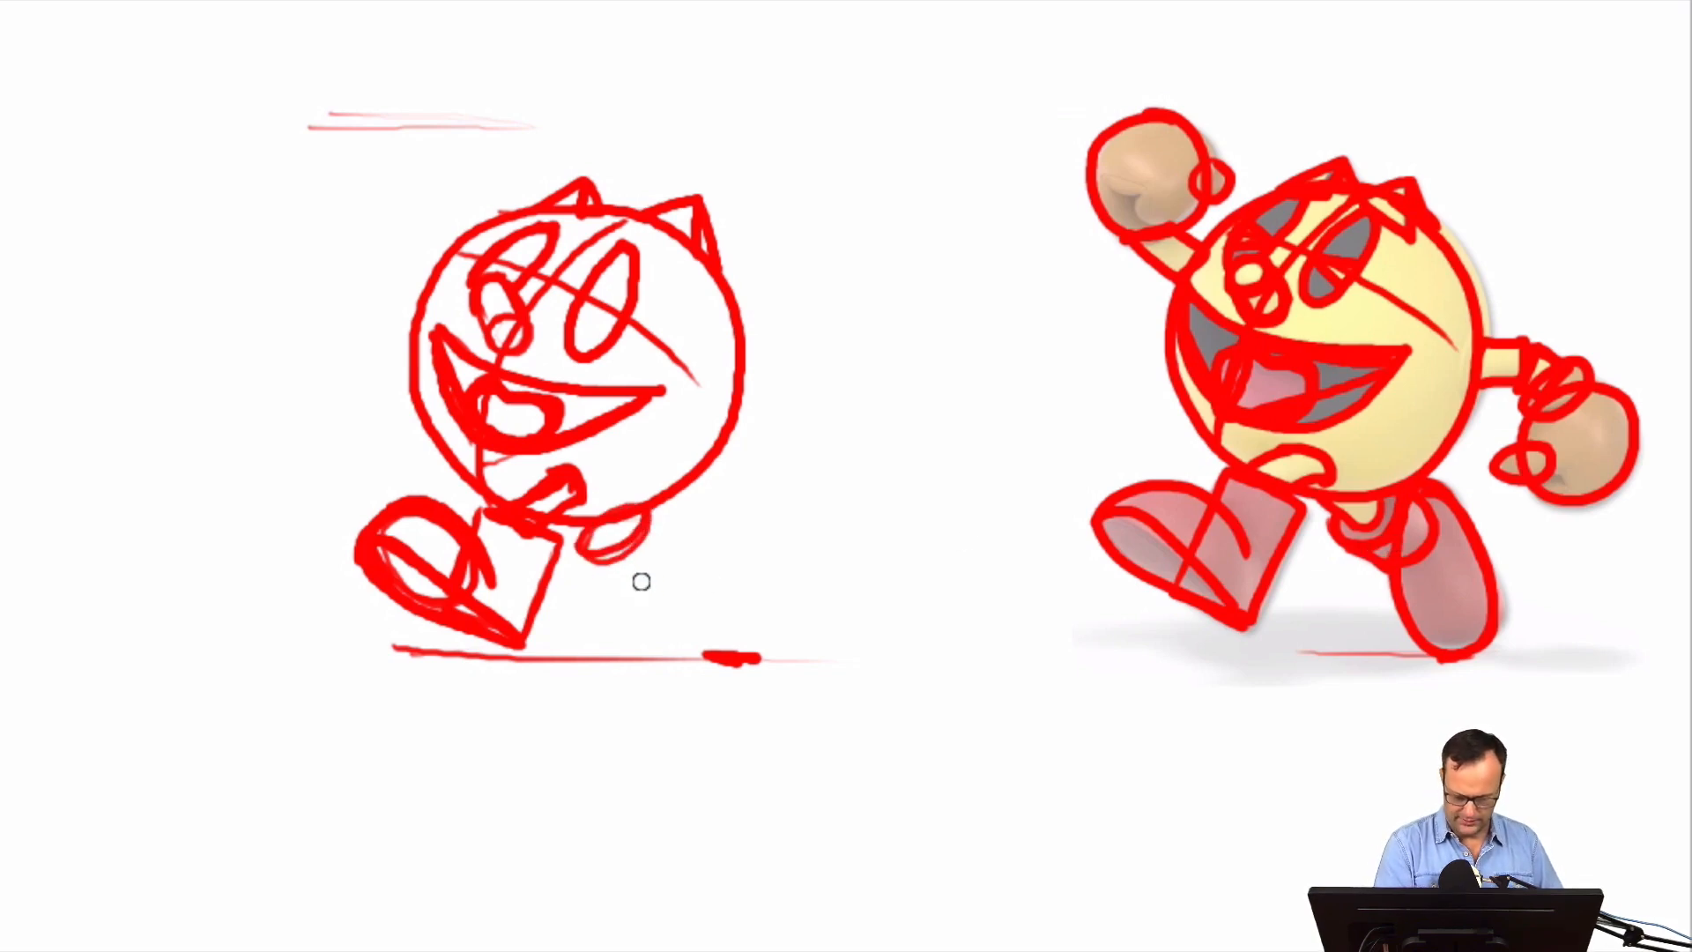
pyautogui.moveTo(640, 582)
pyautogui.mouseDown()
pyautogui.moveTo(679, 540)
pyautogui.moveTo(672, 559)
pyautogui.moveTo(678, 524)
pyautogui.moveTo(589, 552)
pyautogui.moveTo(647, 588)
pyautogui.moveTo(674, 529)
pyautogui.moveTo(605, 539)
pyautogui.mouseUp()
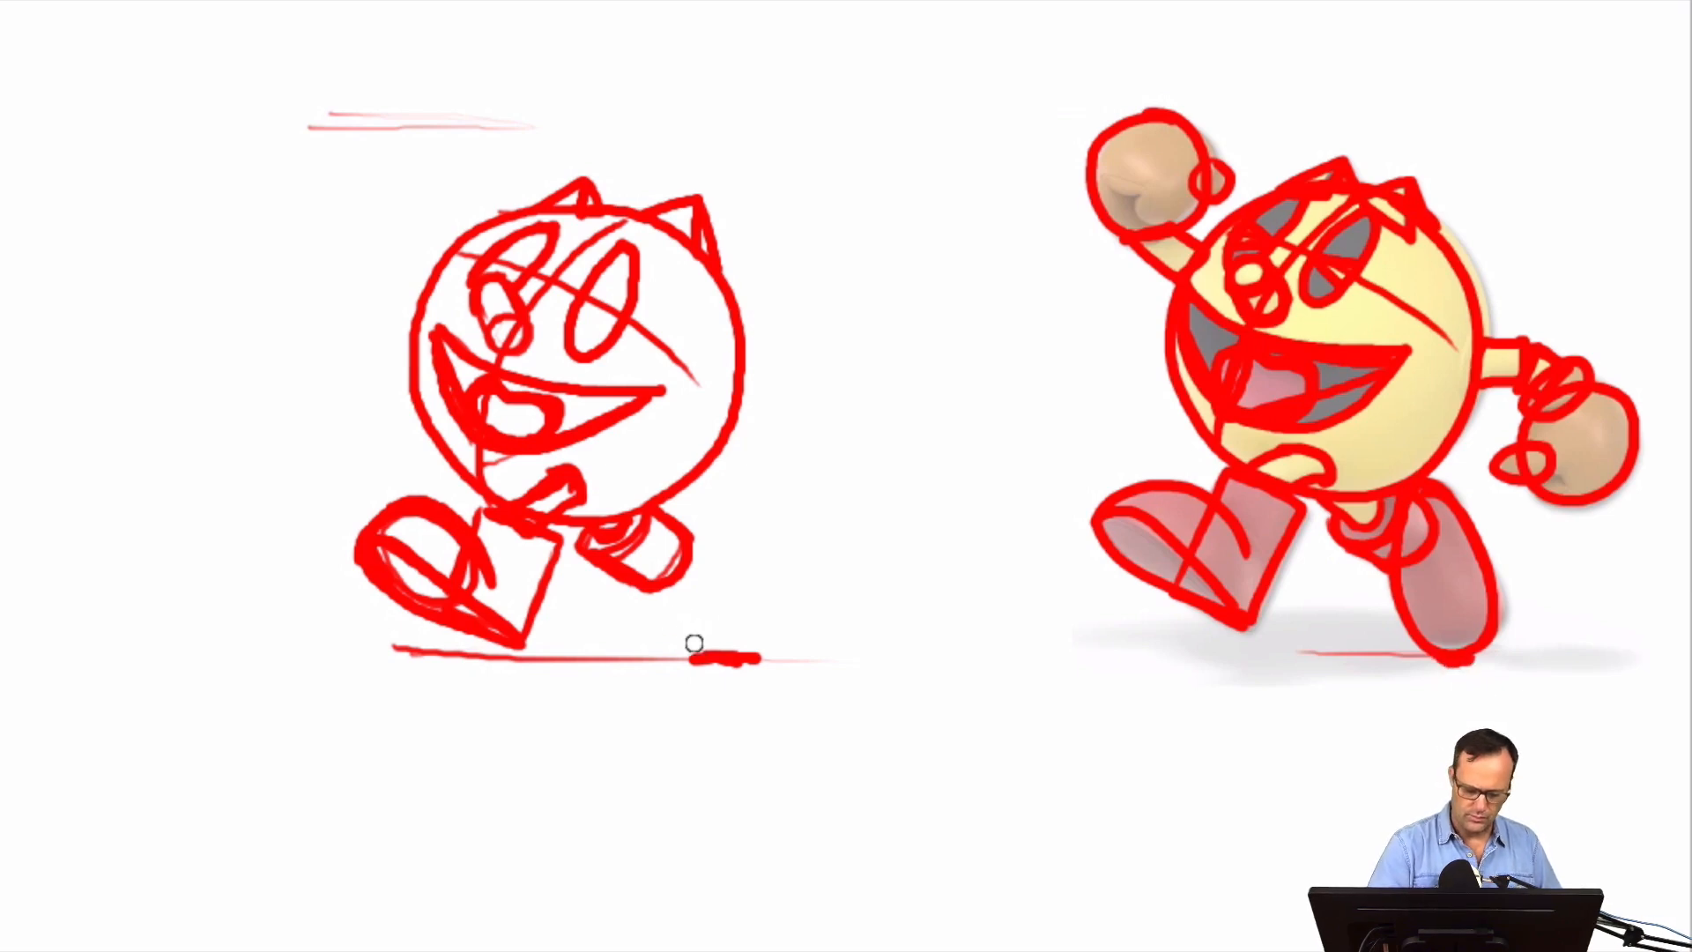
pyautogui.moveTo(693, 644)
pyautogui.mouseDown()
pyautogui.moveTo(657, 558)
pyautogui.moveTo(702, 513)
pyautogui.moveTo(754, 630)
pyautogui.moveTo(712, 662)
pyautogui.moveTo(682, 642)
pyautogui.moveTo(658, 556)
pyautogui.moveTo(701, 515)
pyautogui.moveTo(752, 592)
pyautogui.moveTo(737, 652)
pyautogui.moveTo(676, 643)
pyautogui.moveTo(653, 579)
pyautogui.mouseUp()
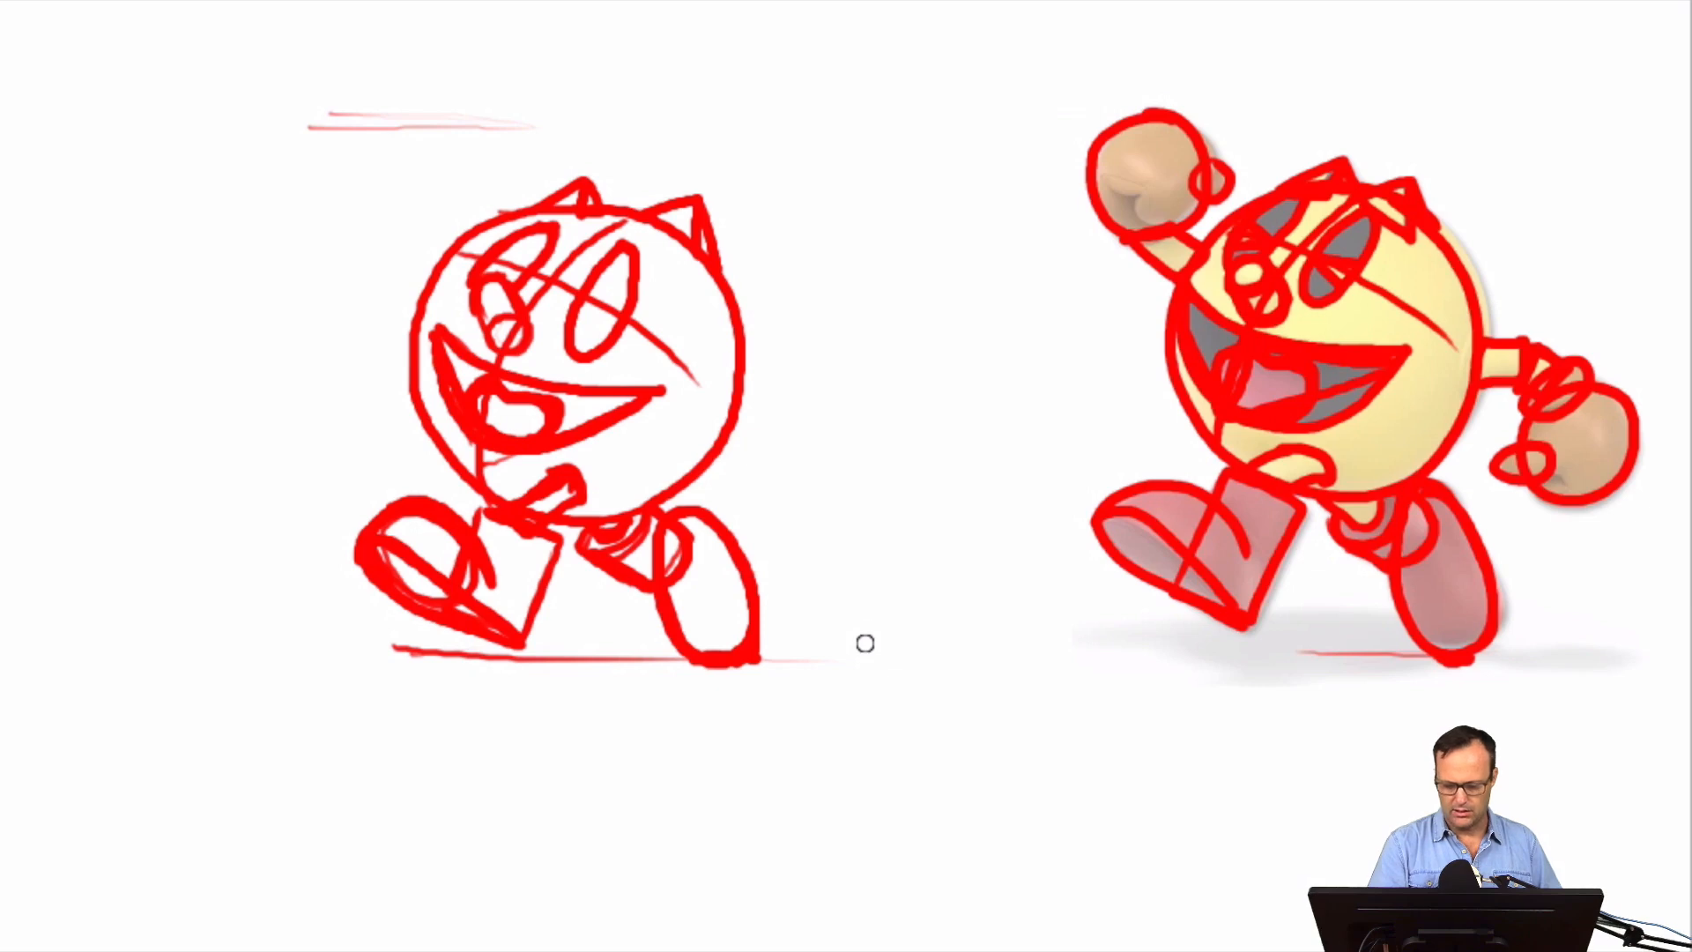
# Draw the short raised arm at the body's upper edge and a round hand reaching up to the highest guide lines
pyautogui.moveTo(393, 283)
pyautogui.mouseDown()
pyautogui.moveTo(436, 278)
pyautogui.moveTo(394, 281)
pyautogui.mouseUp()
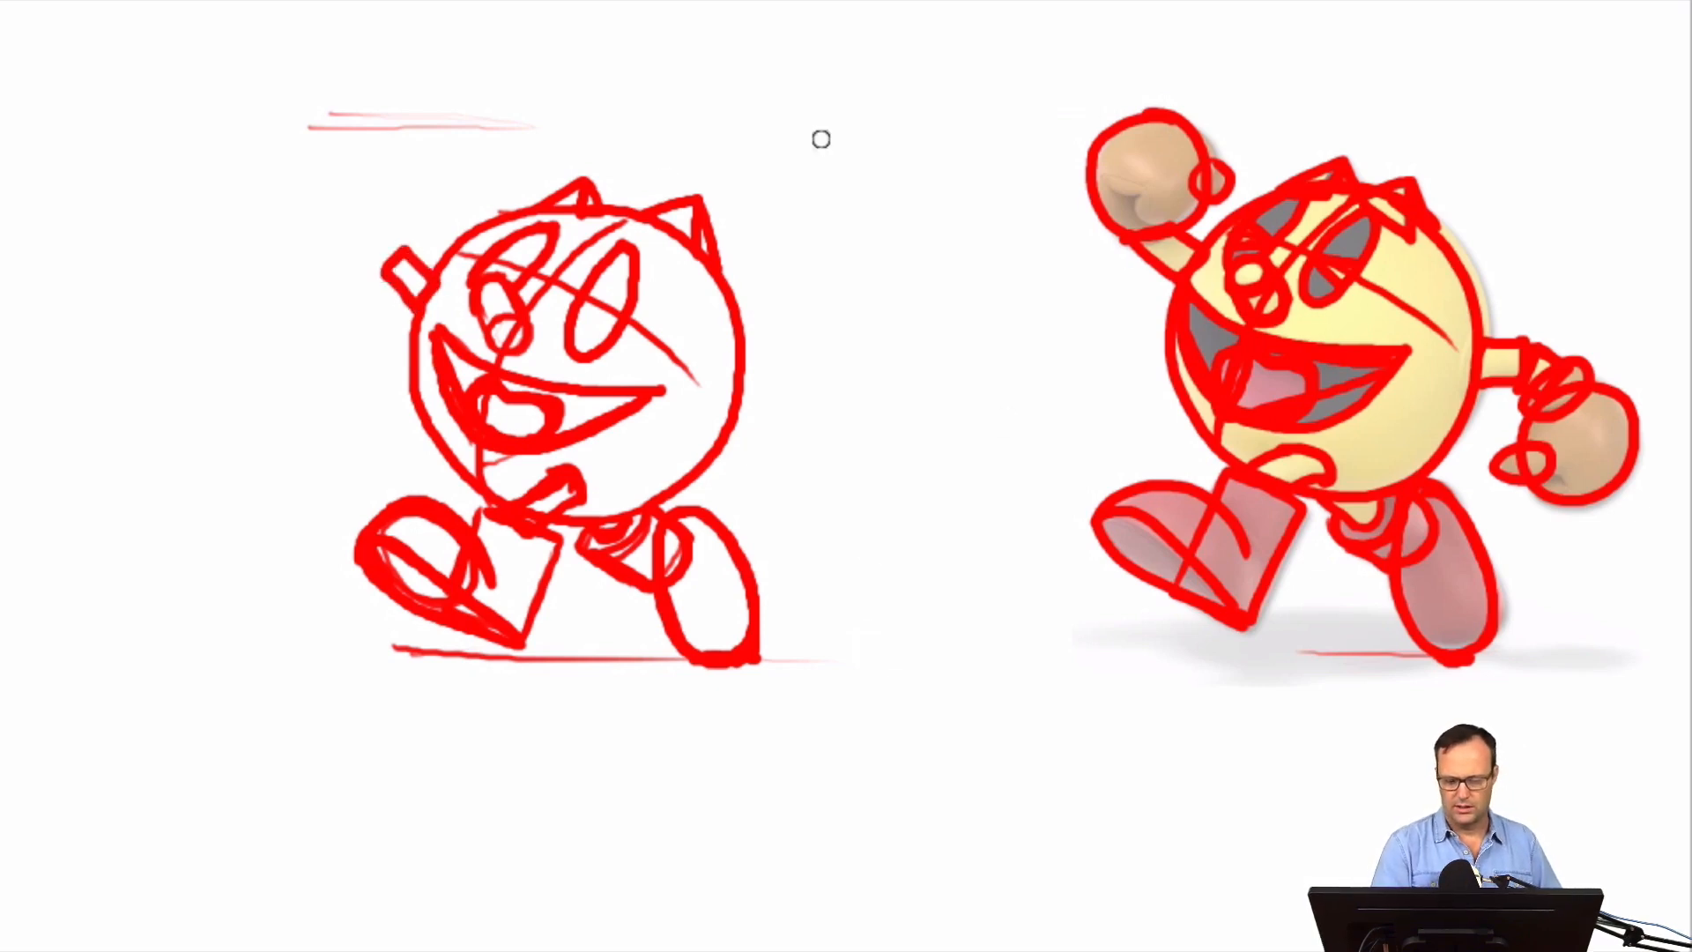
pyautogui.moveTo(421, 249)
pyautogui.mouseDown()
pyautogui.moveTo(389, 128)
pyautogui.moveTo(421, 249)
pyautogui.moveTo(325, 177)
pyautogui.moveTo(440, 160)
pyautogui.moveTo(365, 141)
pyautogui.mouseUp()
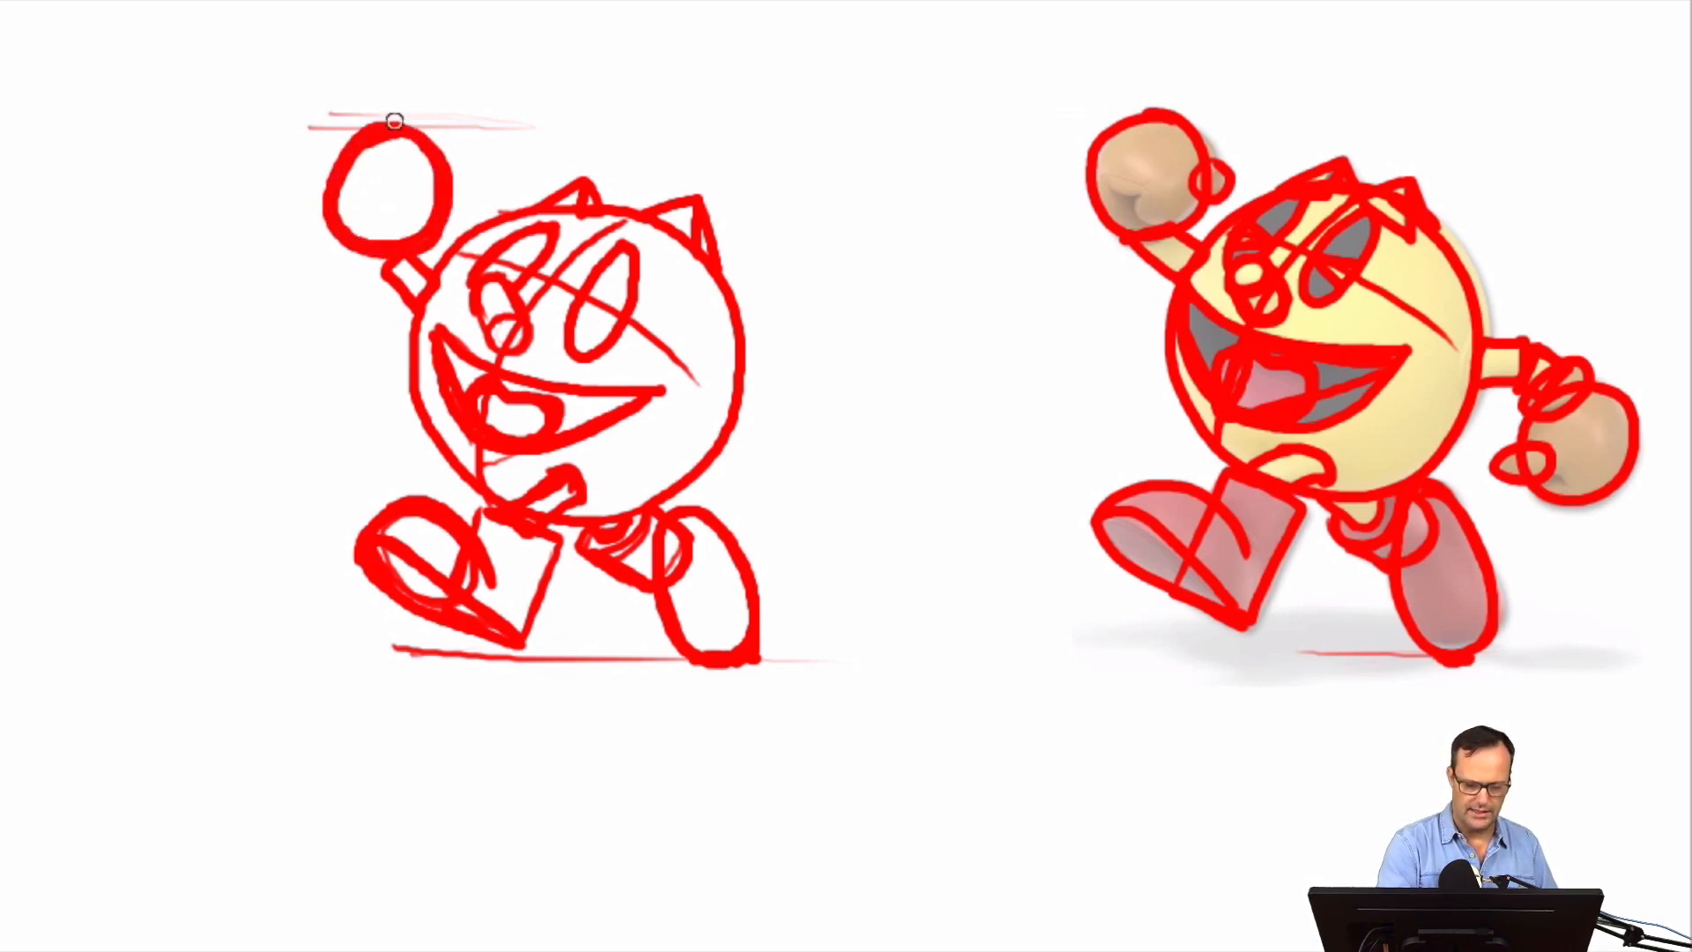
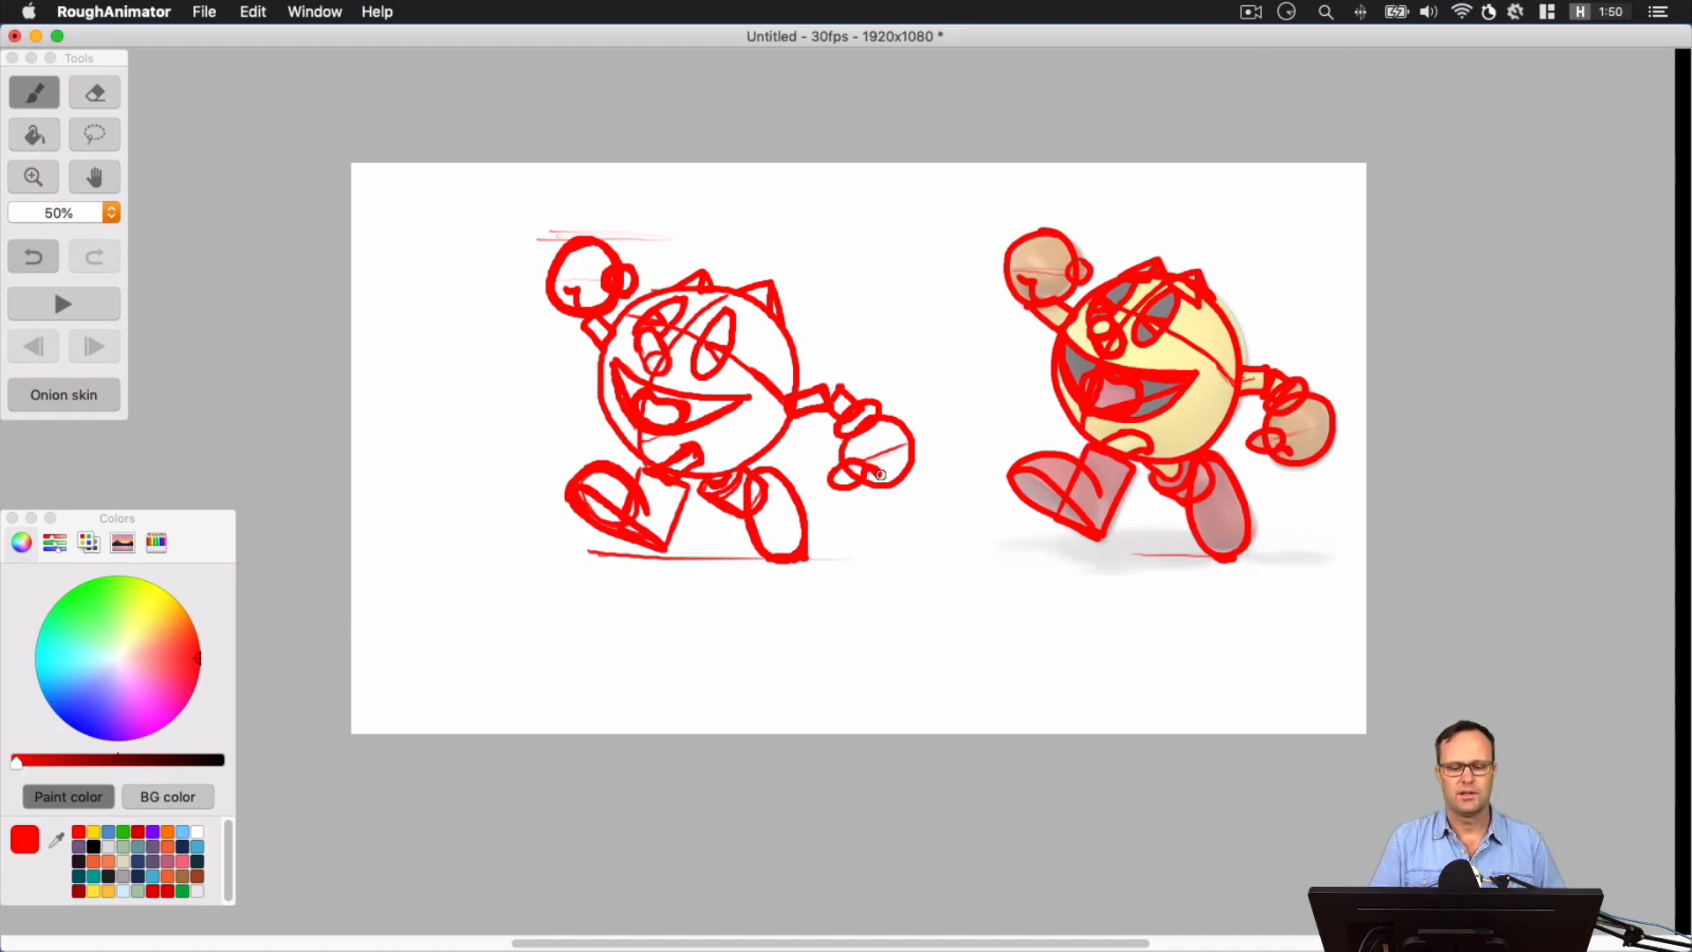
# Add an empty layer above the Shapes layer and name it Cleanups
pyautogui.click(314, 12)
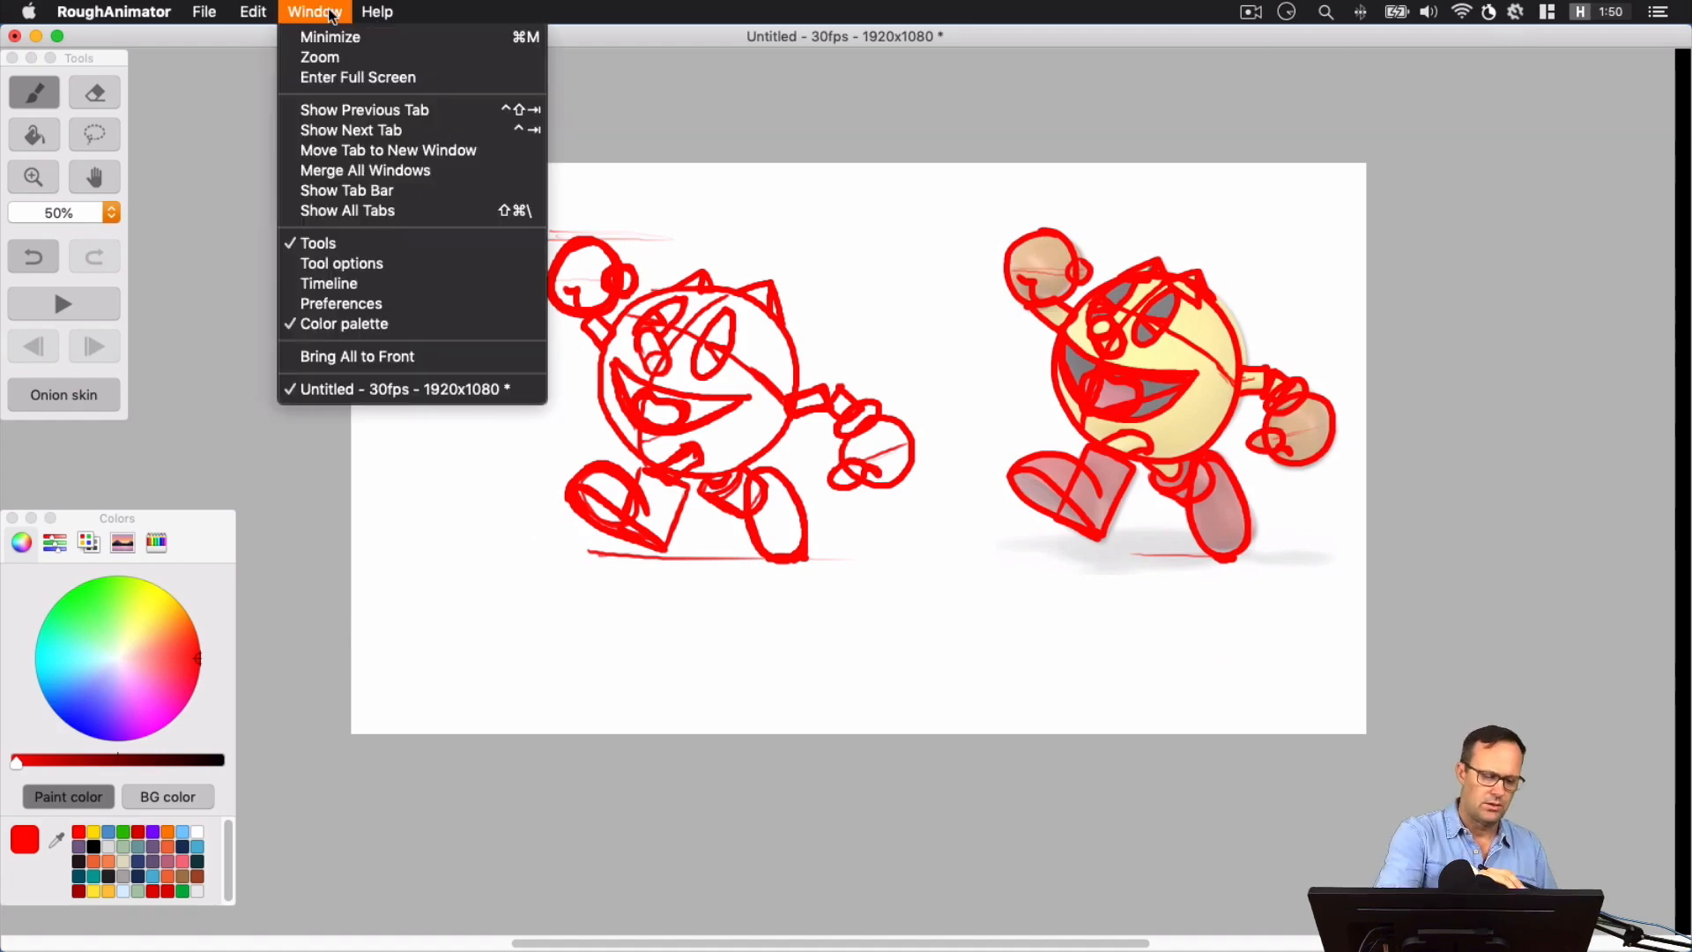
pyautogui.click(370, 278)
pyautogui.click(208, 112)
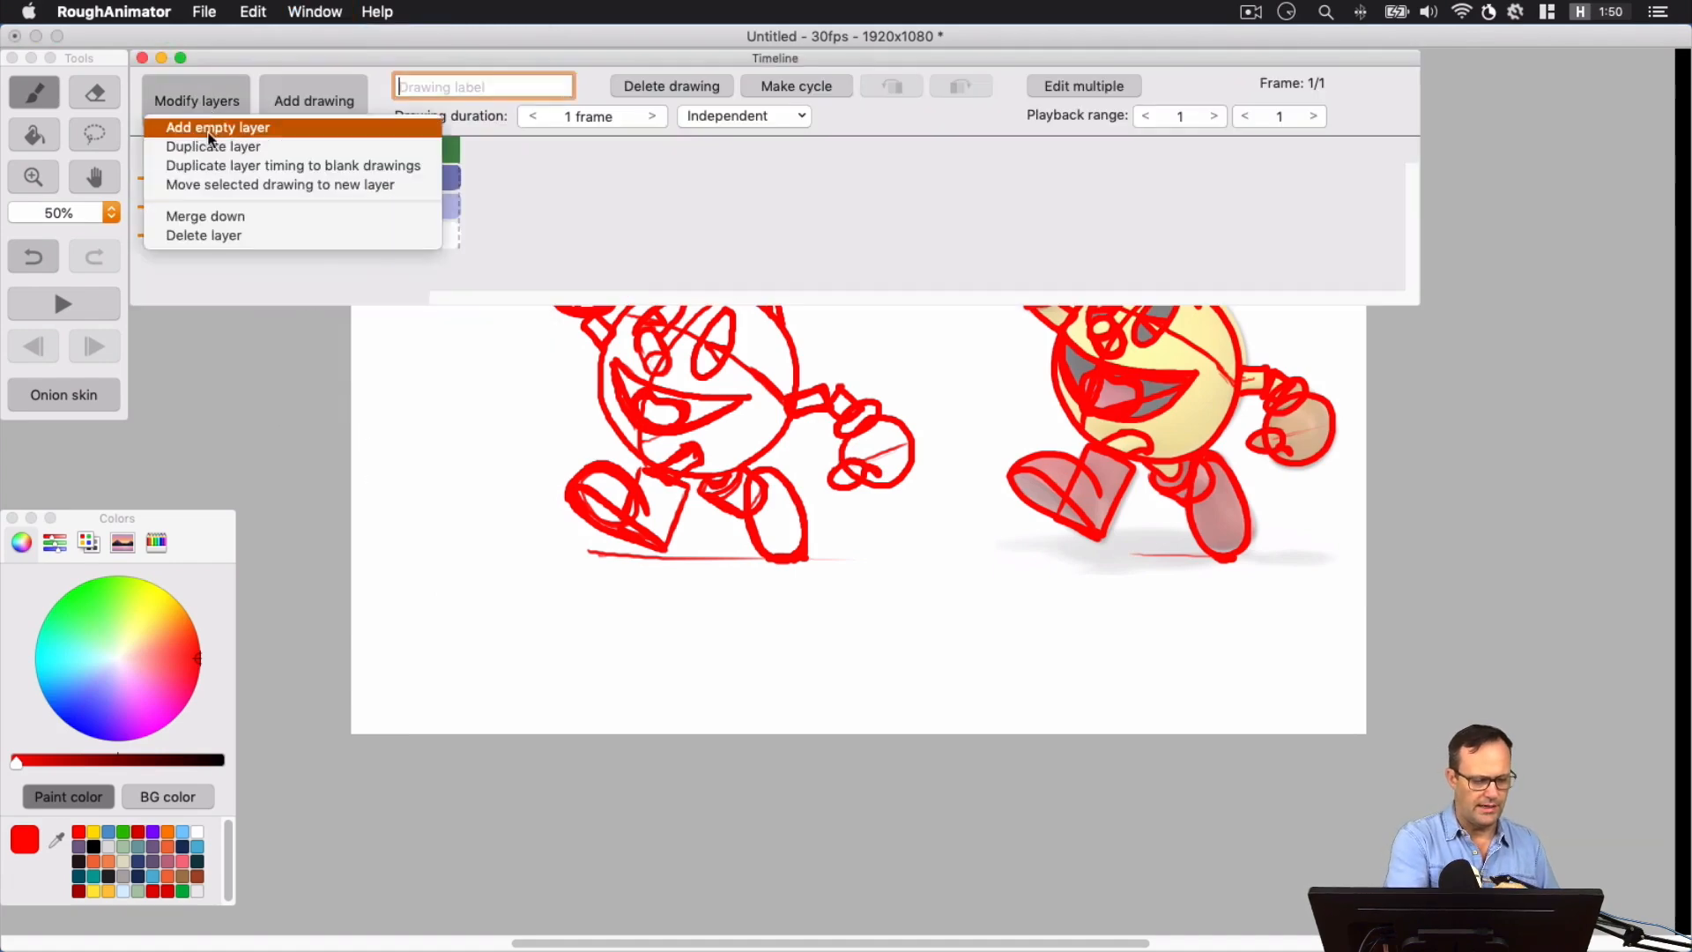
pyautogui.click(225, 131)
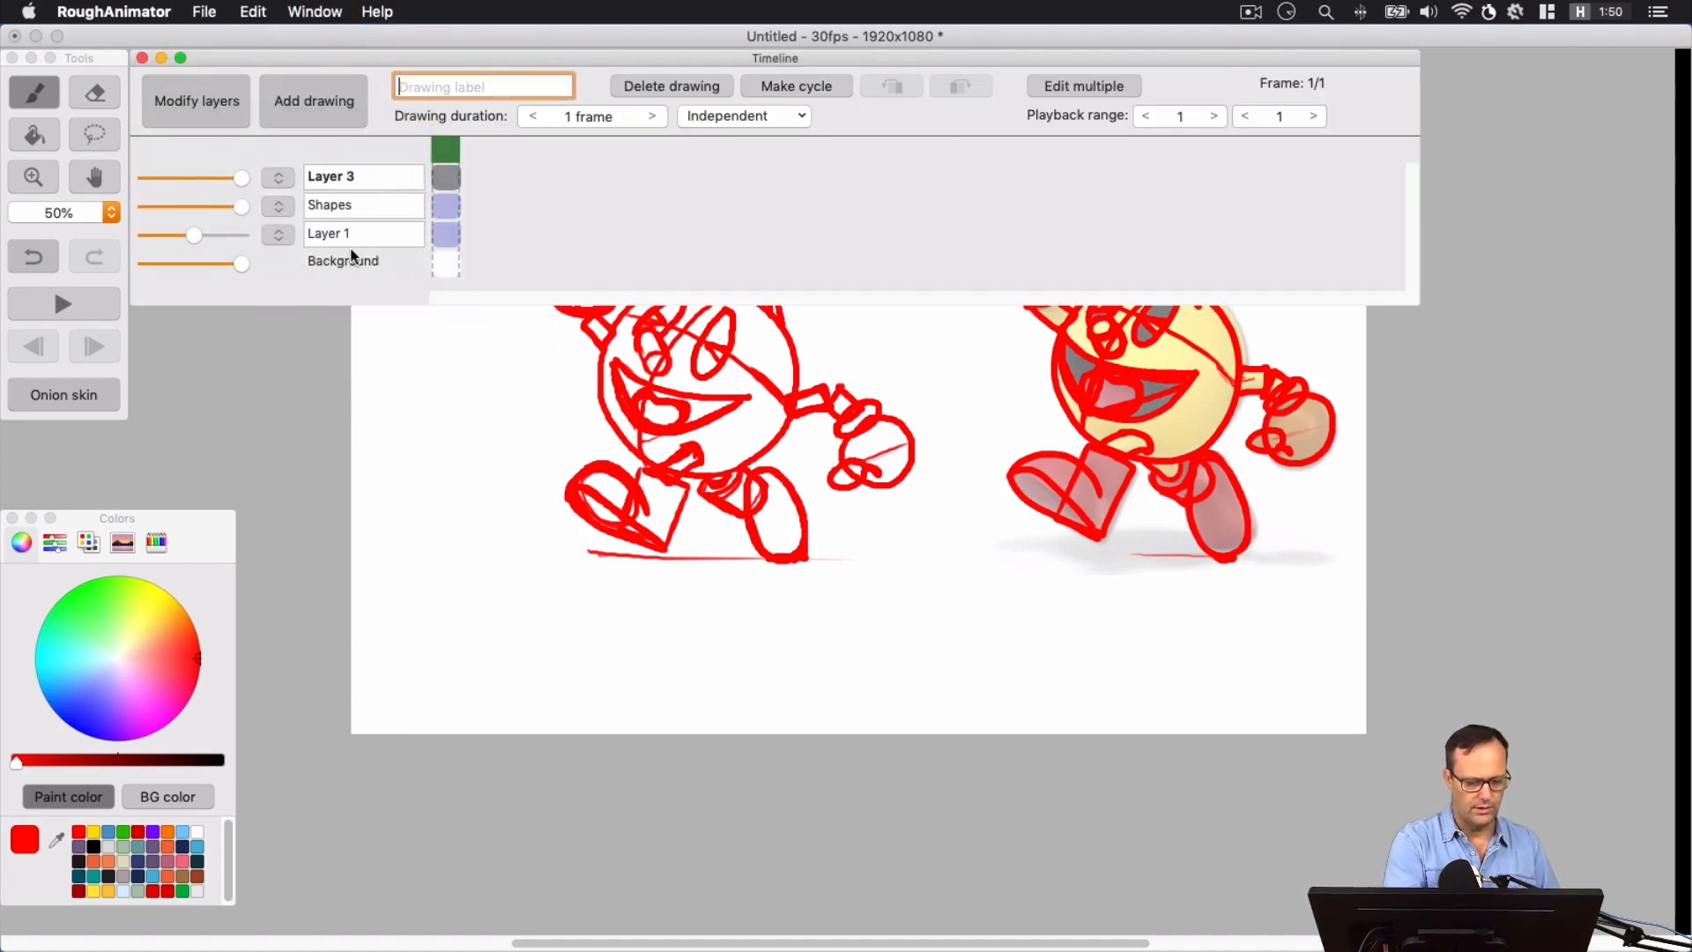
pyautogui.click(353, 176)
pyautogui.write('Cleanups')
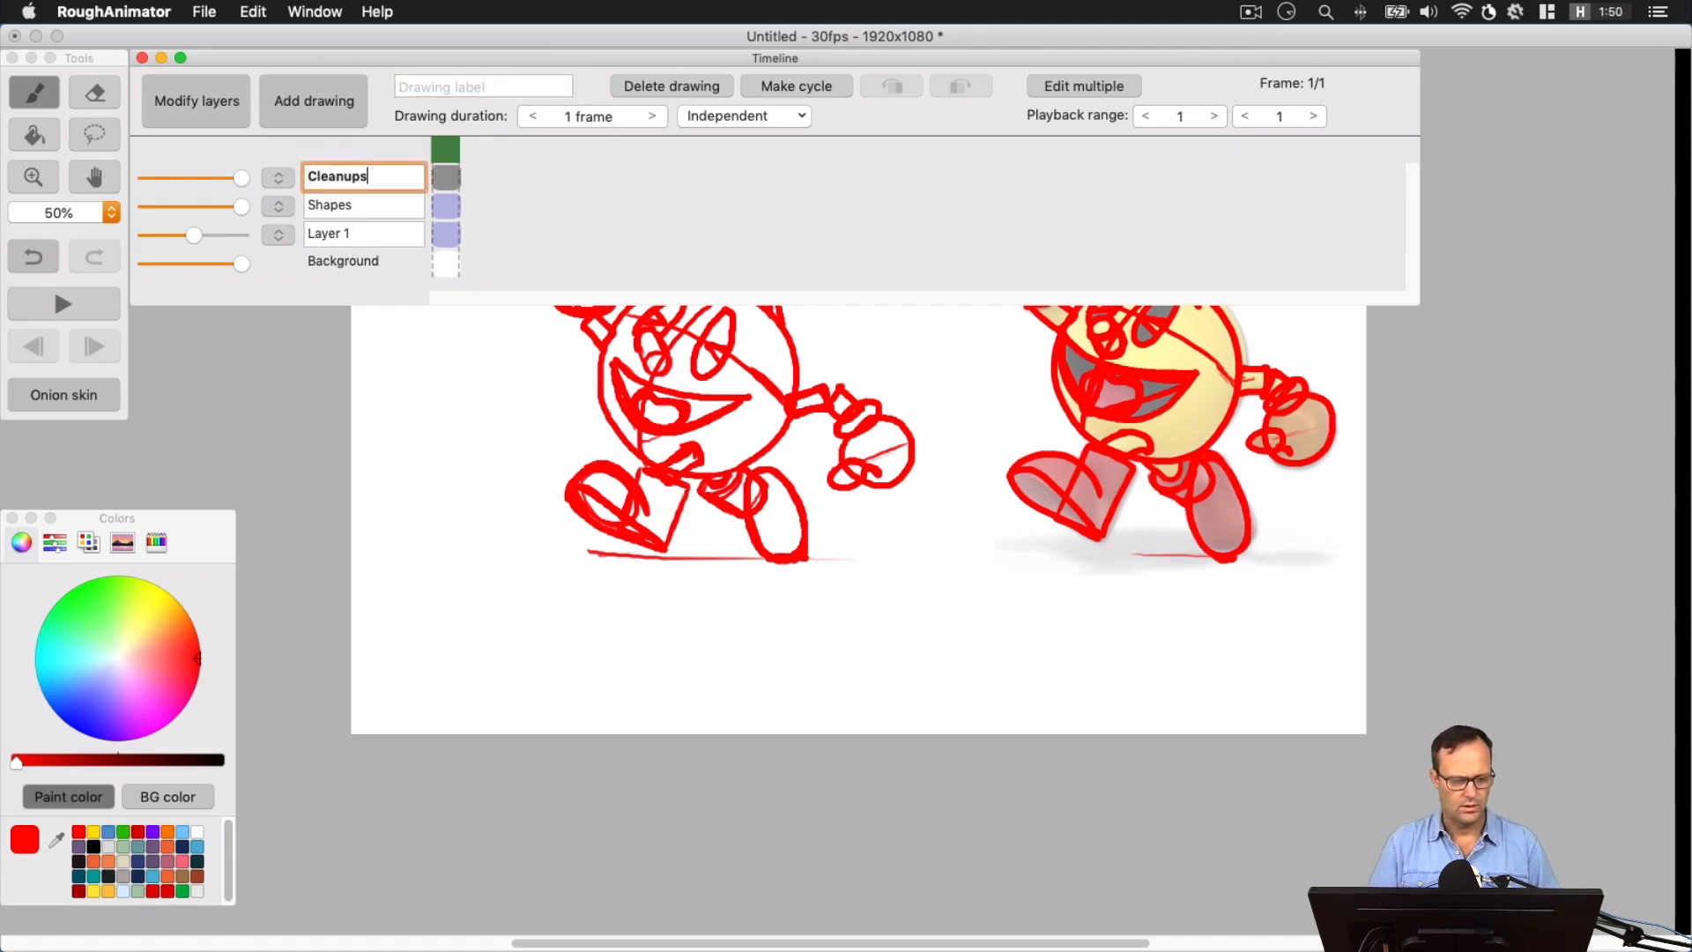
pyautogui.press('Return')
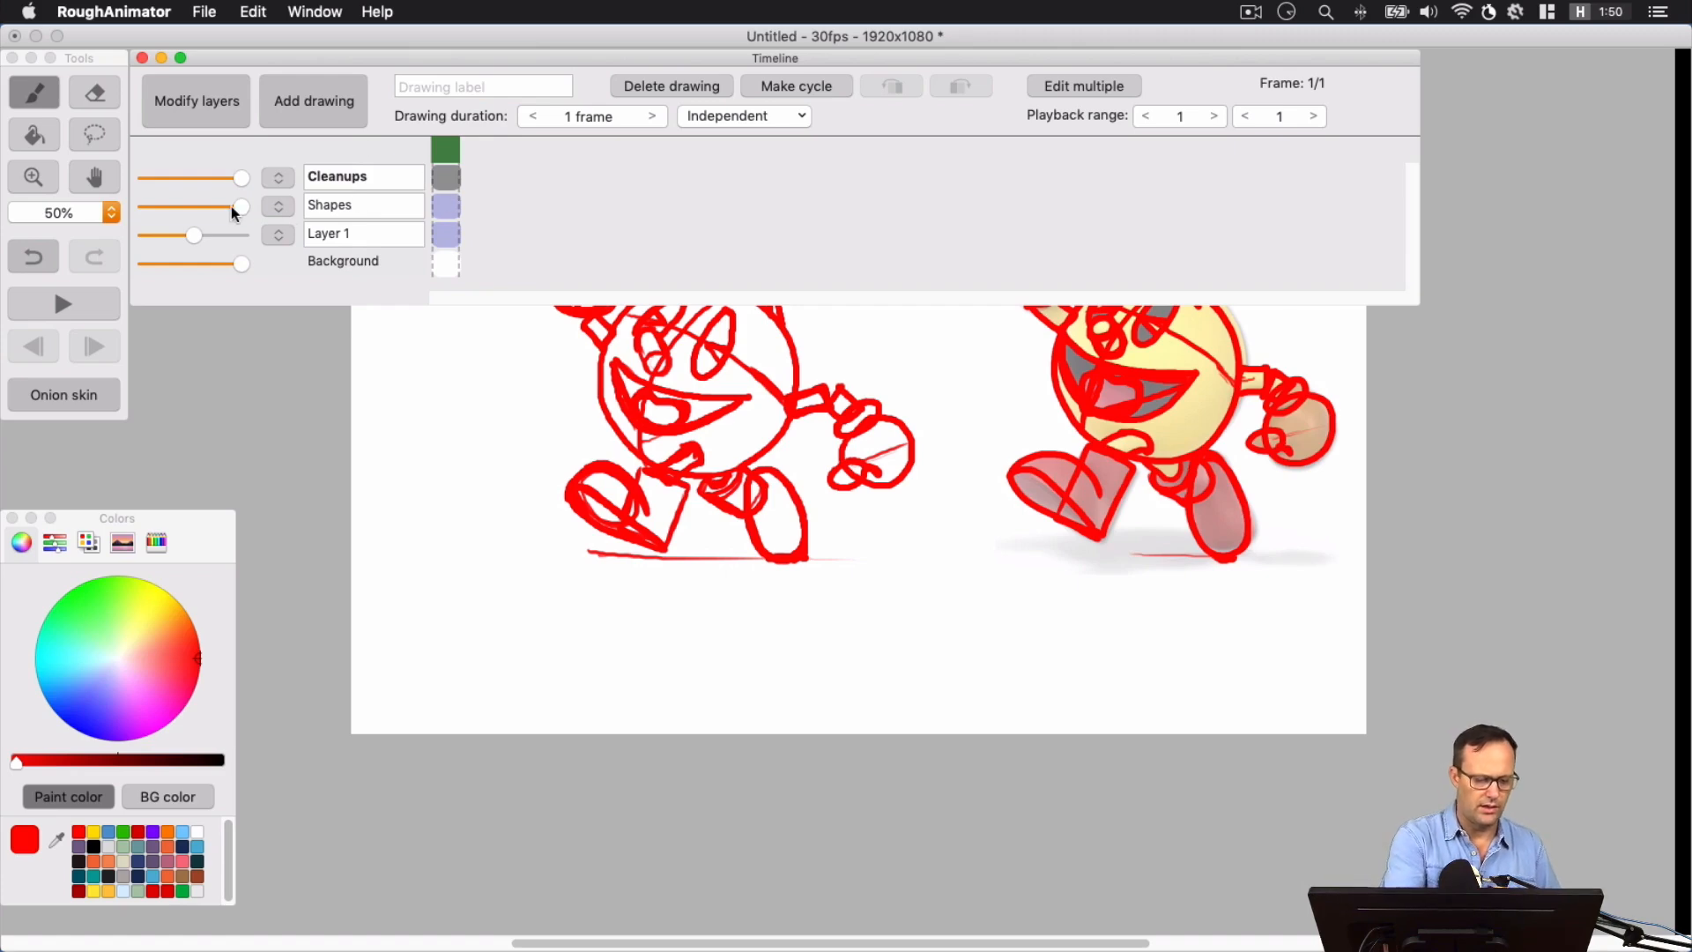
# Fade the Shapes layer to about a quarter opacity so the red construction drawing serves as a faint underlay
pyautogui.moveTo(215, 210); pyautogui.dragTo(193, 211)
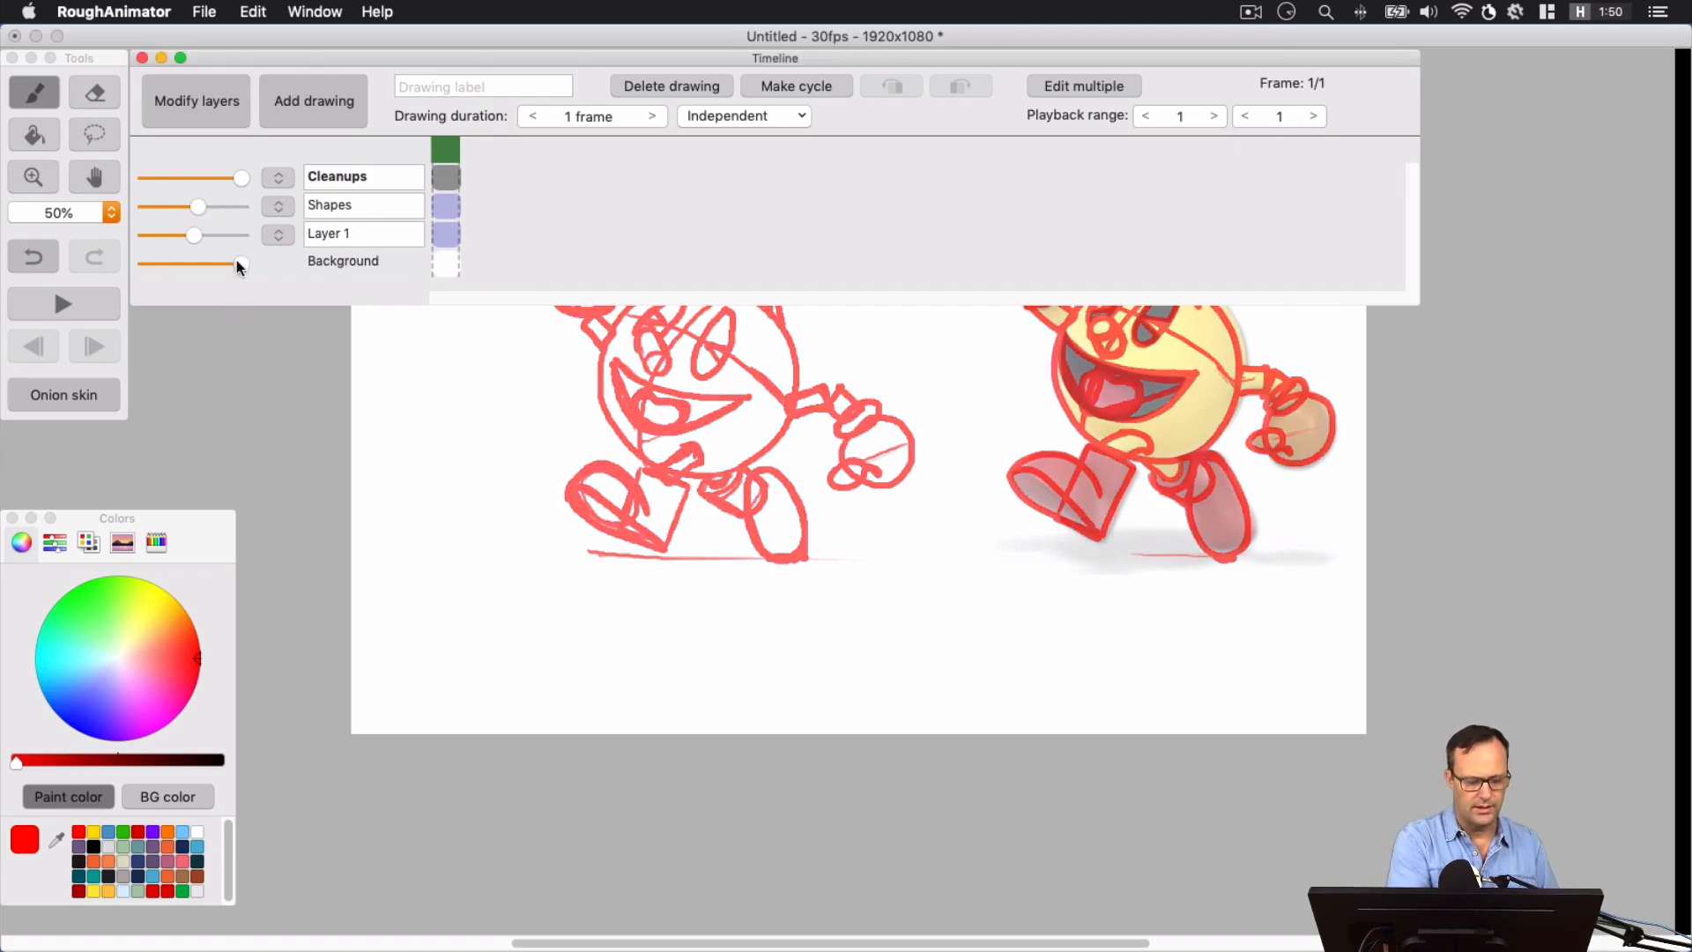
pyautogui.moveTo(185, 209); pyautogui.dragTo(164, 212)
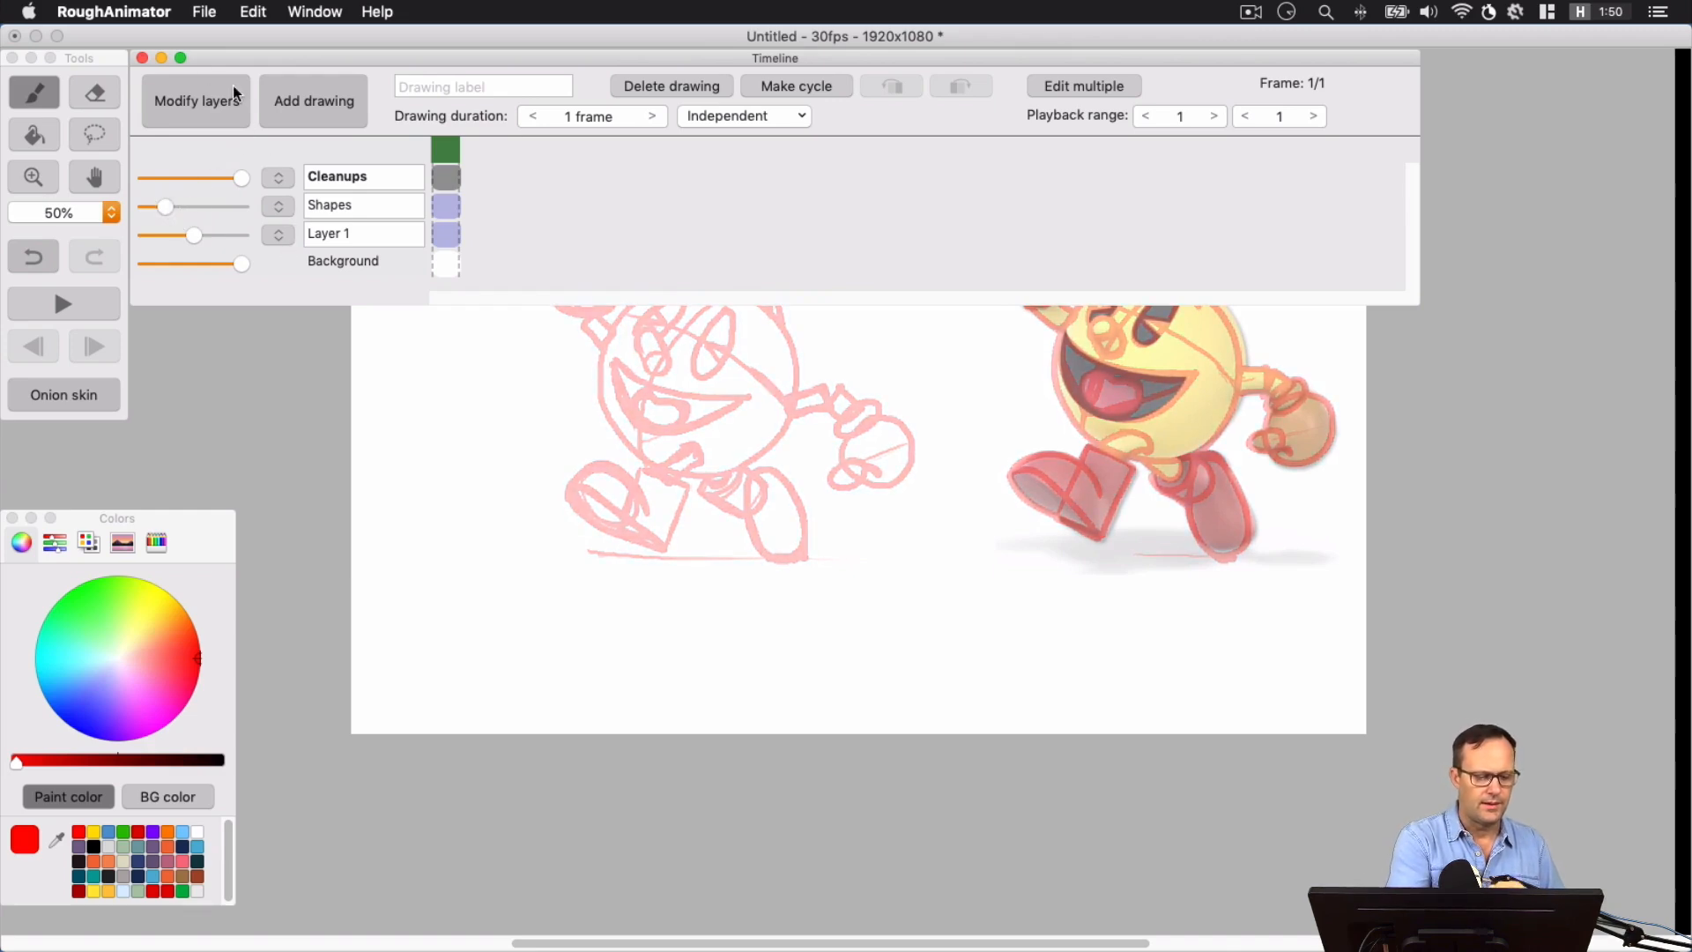
pyautogui.click(142, 57)
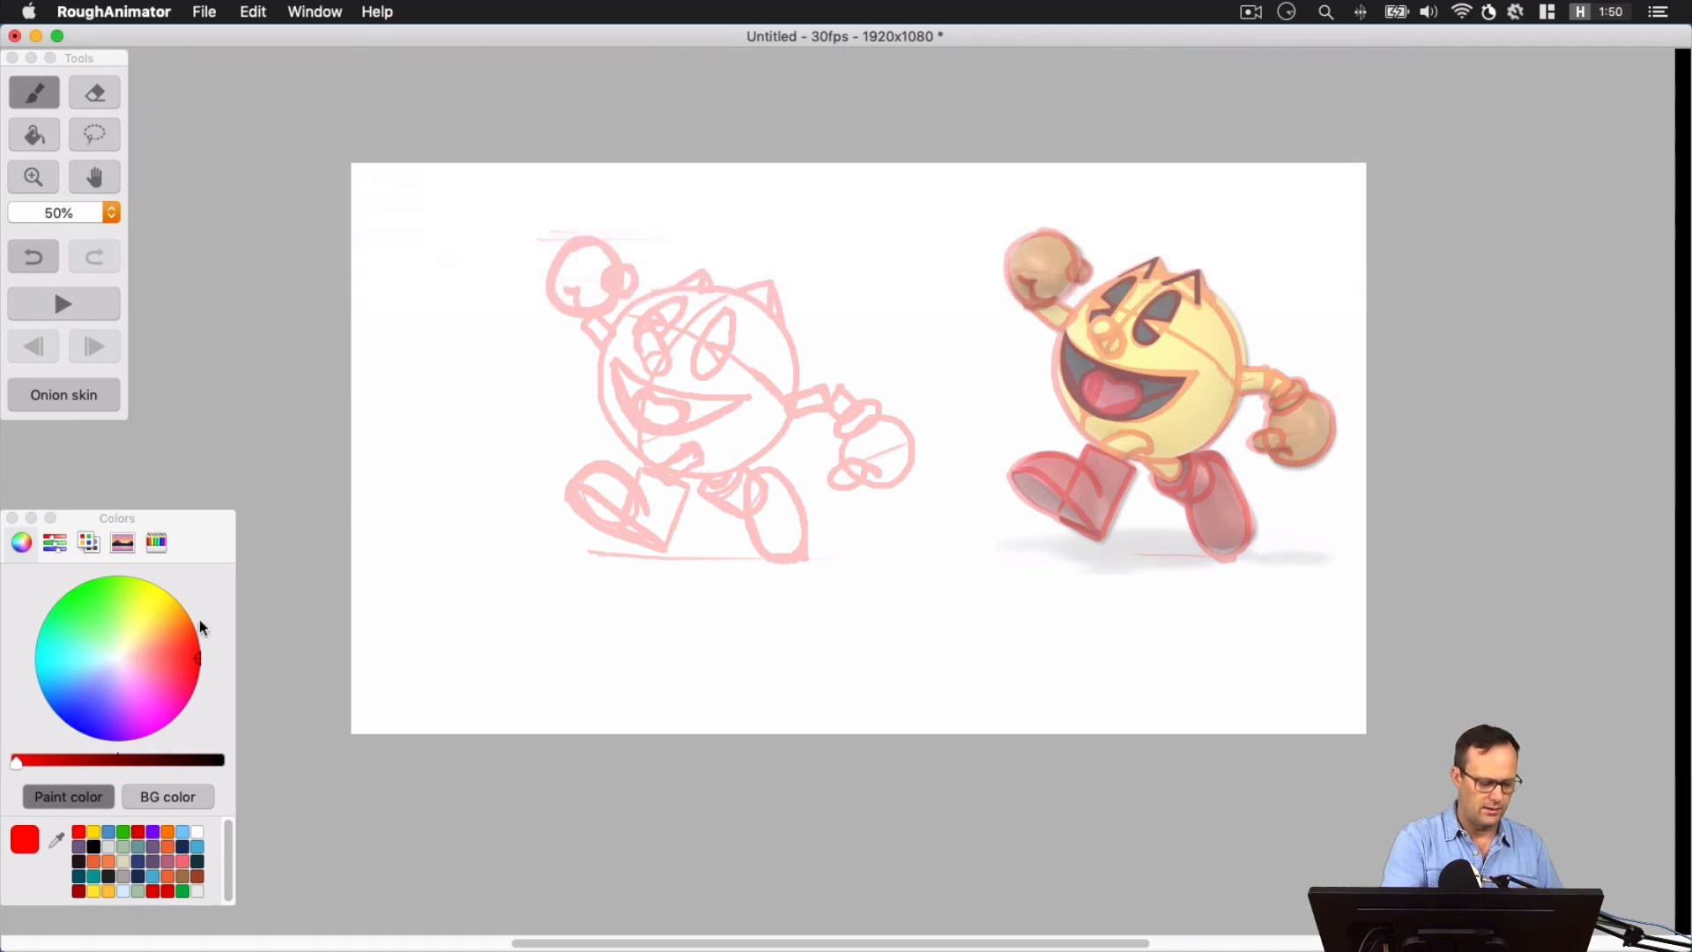
# Set the paint color to black and the brush size to 10px for inking the redrawn character
pyautogui.click(95, 848)
pyautogui.press('super+plus')
pyautogui.press('super+plus')
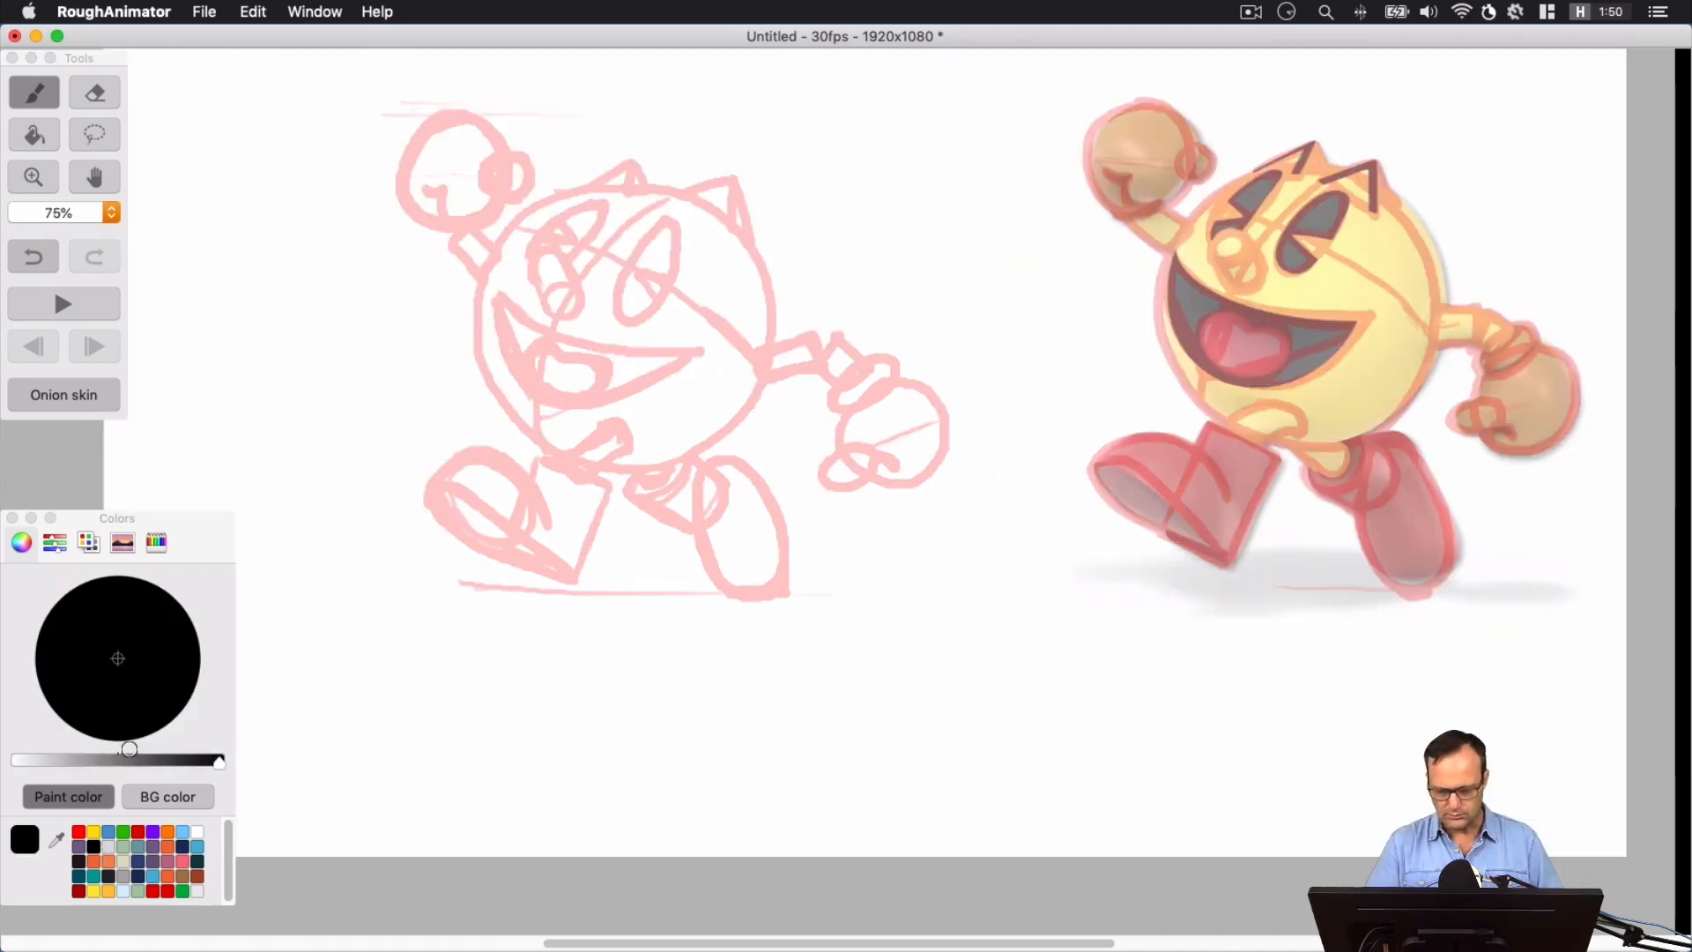
pyautogui.press('space')
pyautogui.moveTo(776, 387); pyautogui.dragTo(918, 515)
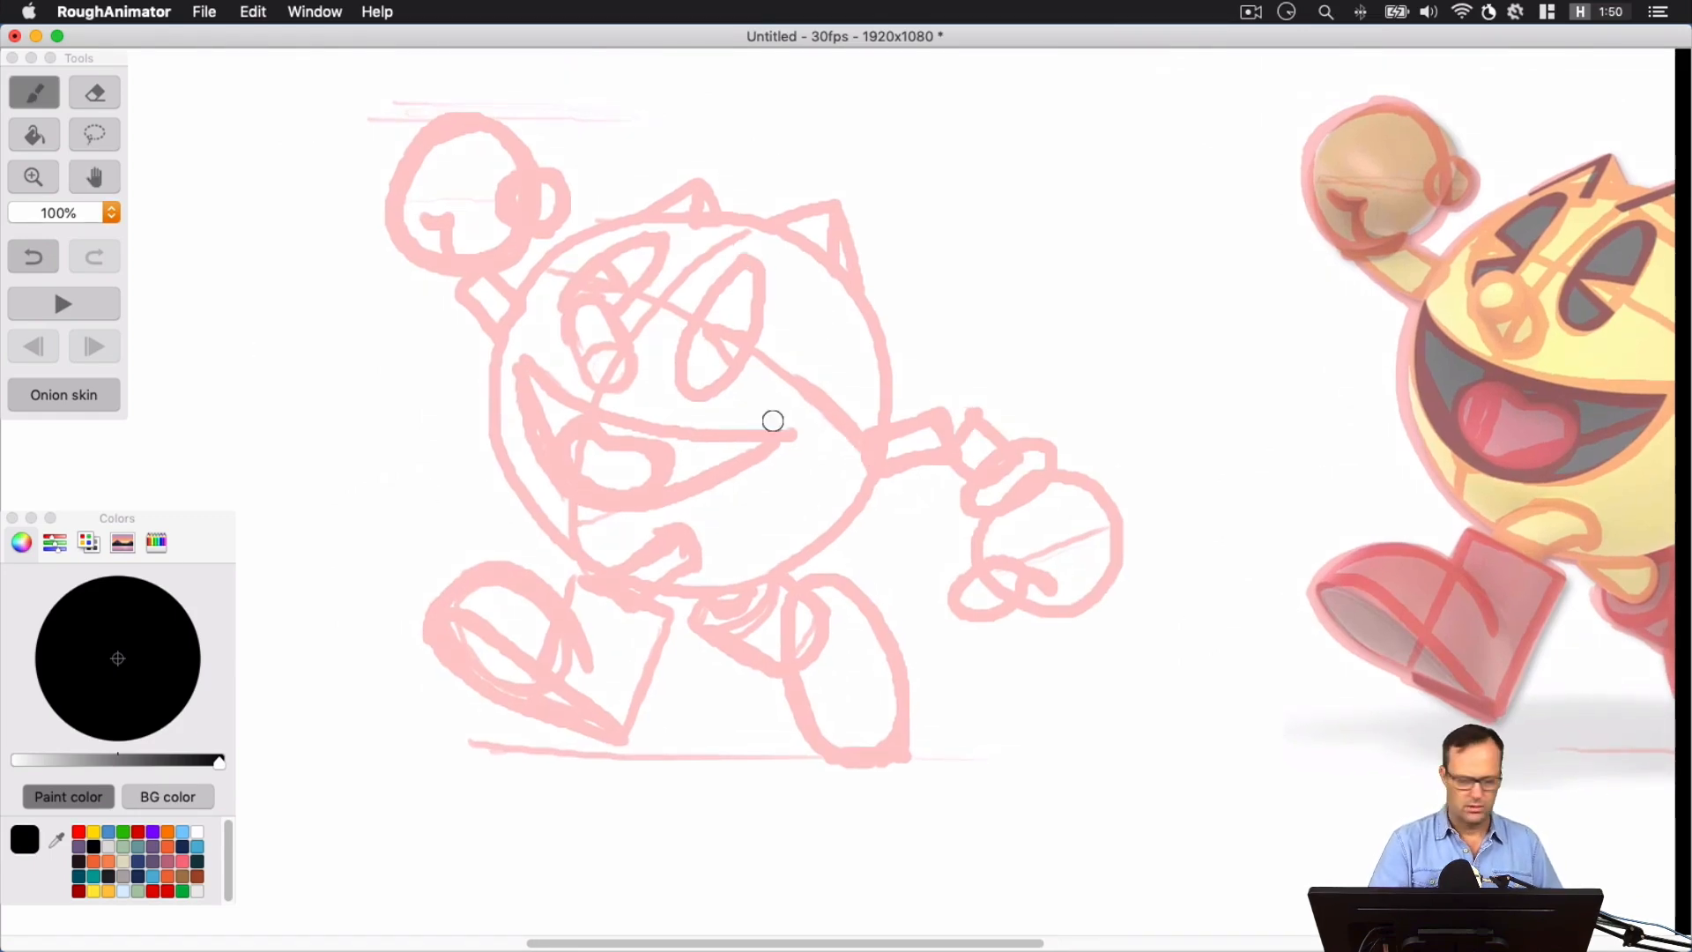
pyautogui.click(330, 18)
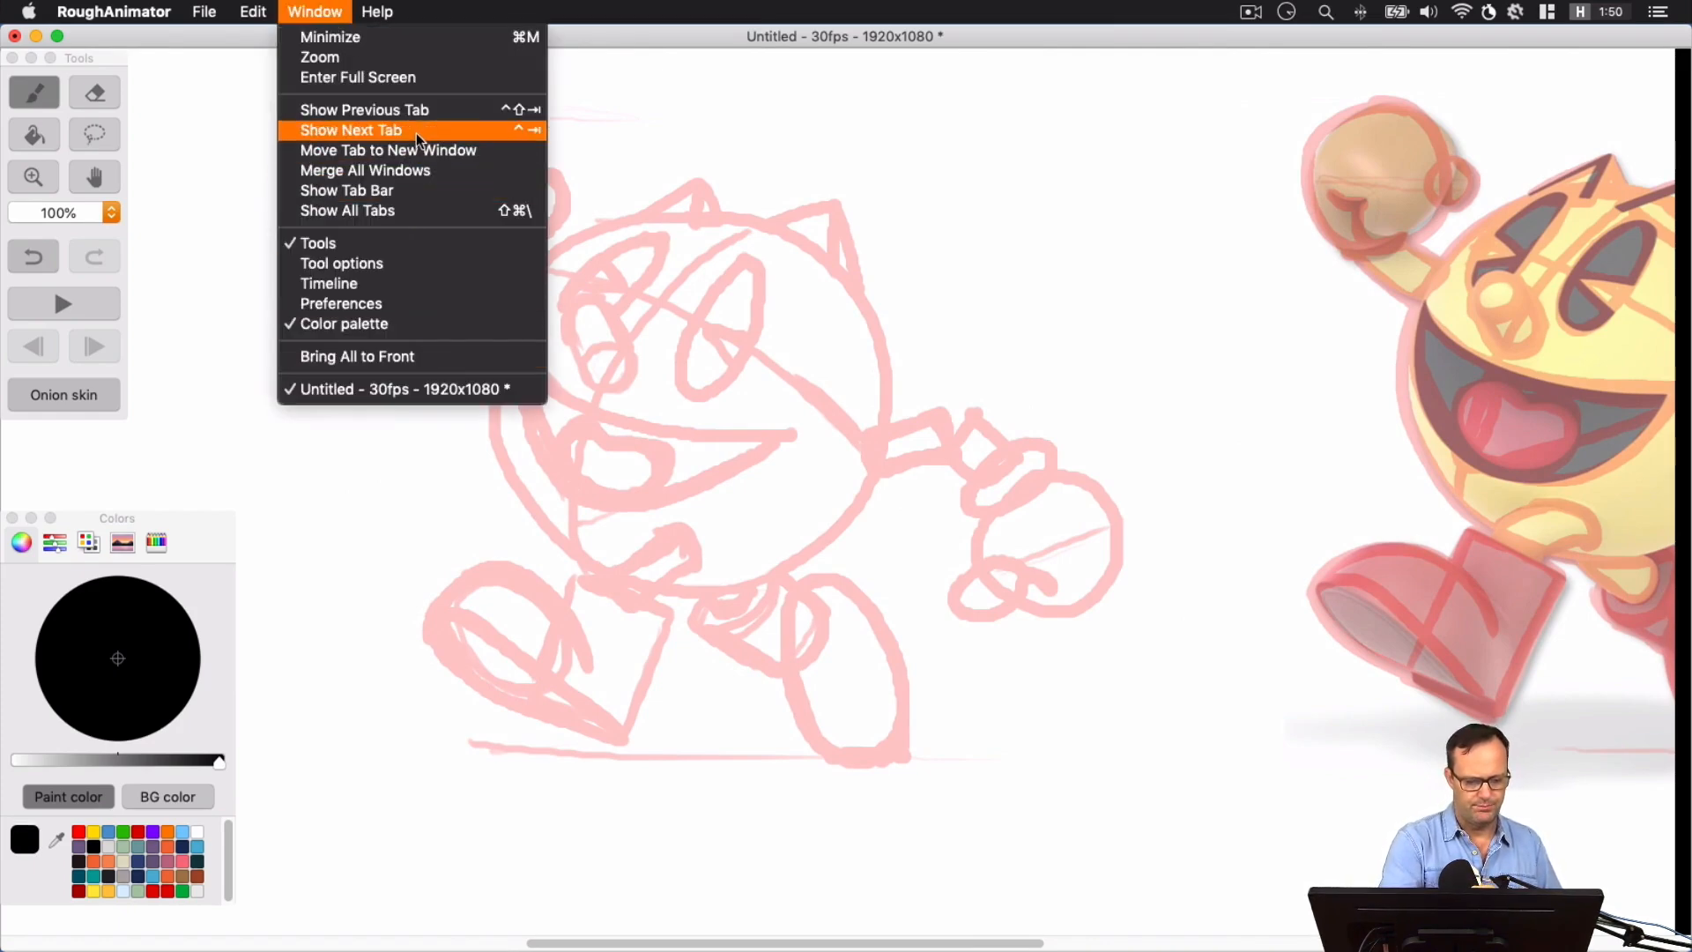
pyautogui.click(361, 262)
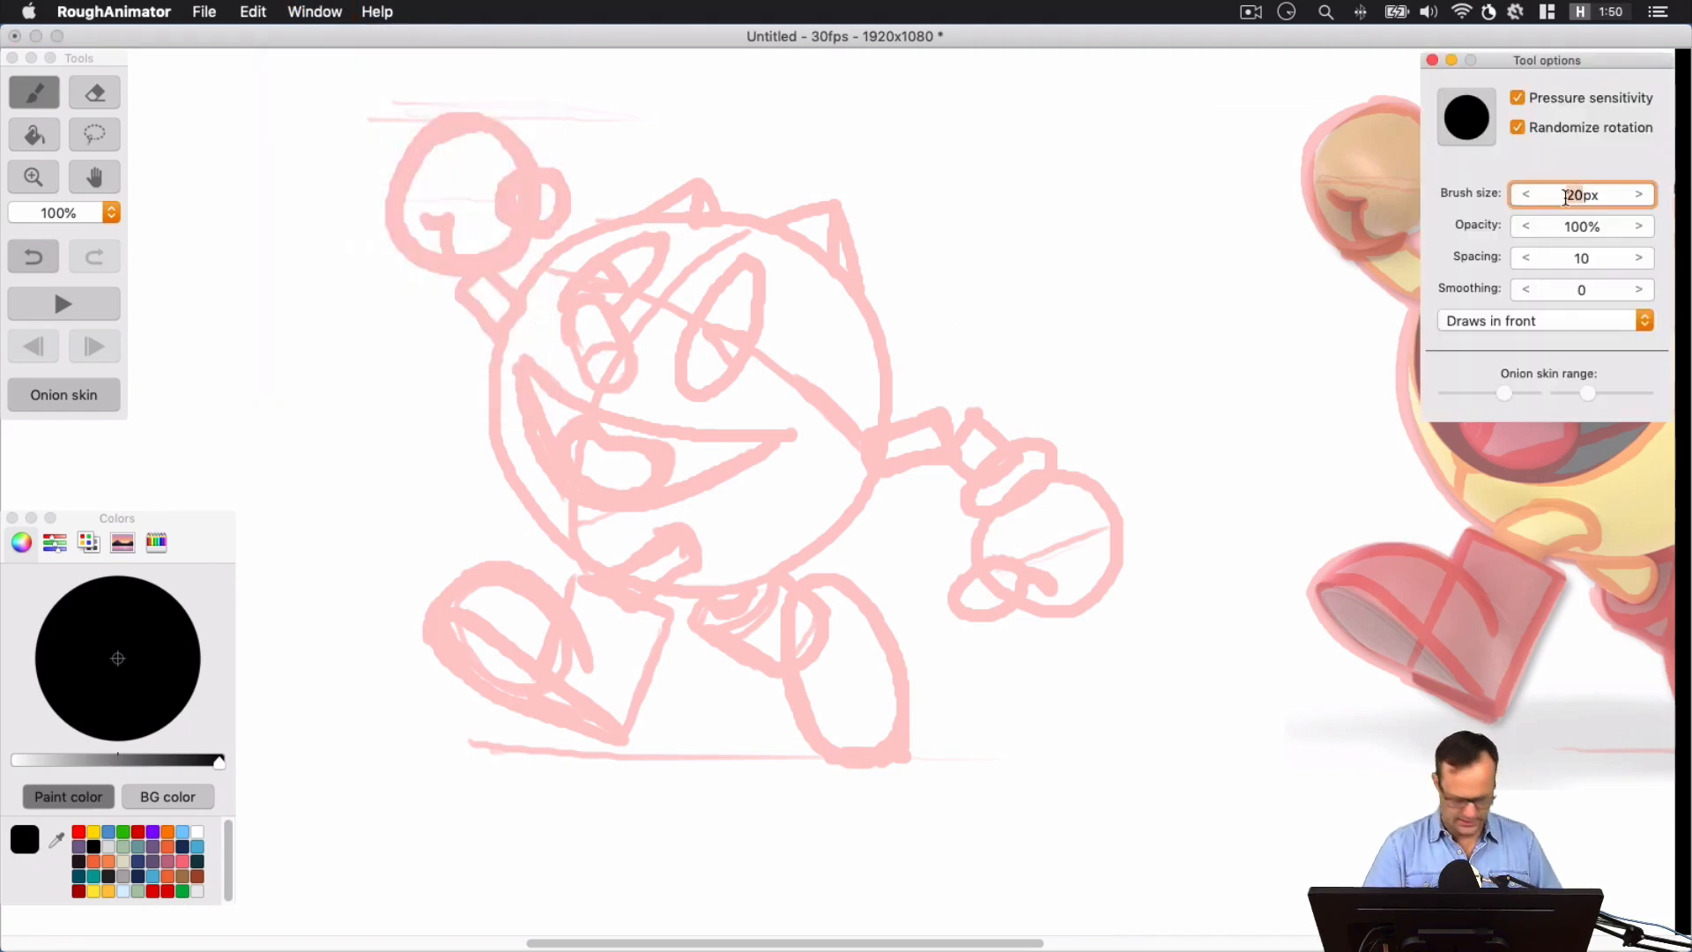
pyautogui.write('10')
pyautogui.press('Tab')
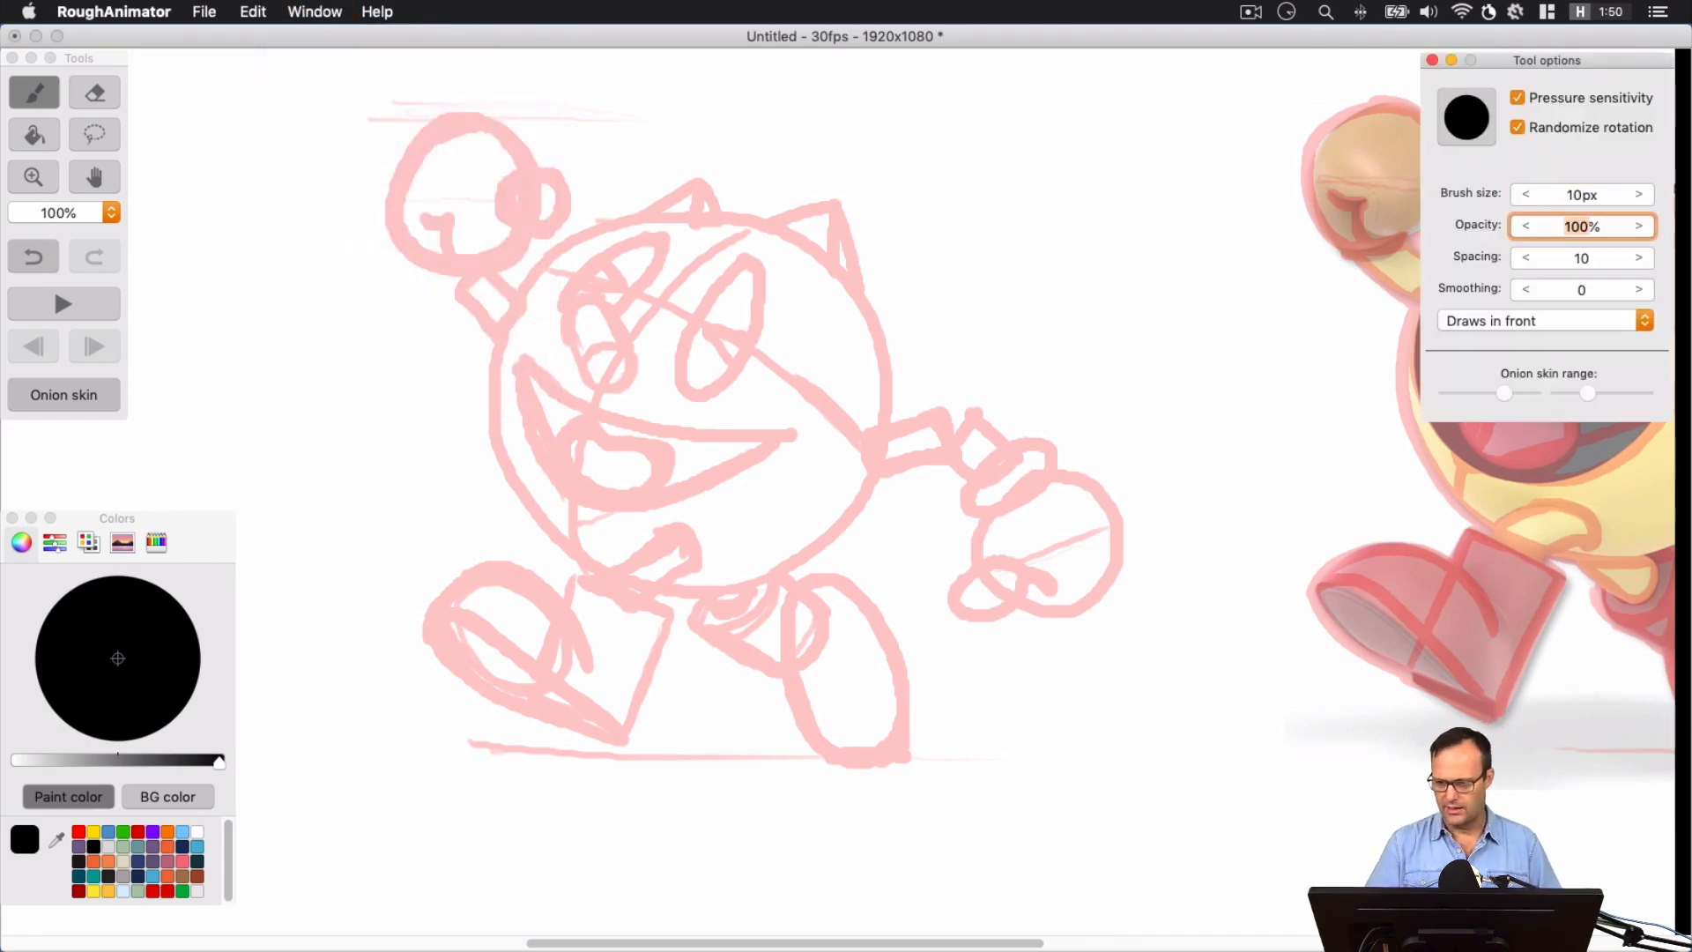
pyautogui.click(1432, 60)
# Ink the round body outline in black with its larger head spike, leaving gaps where the lowered arm and front leg attach
pyautogui.moveTo(640, 218); pyautogui.dragTo(700, 210)
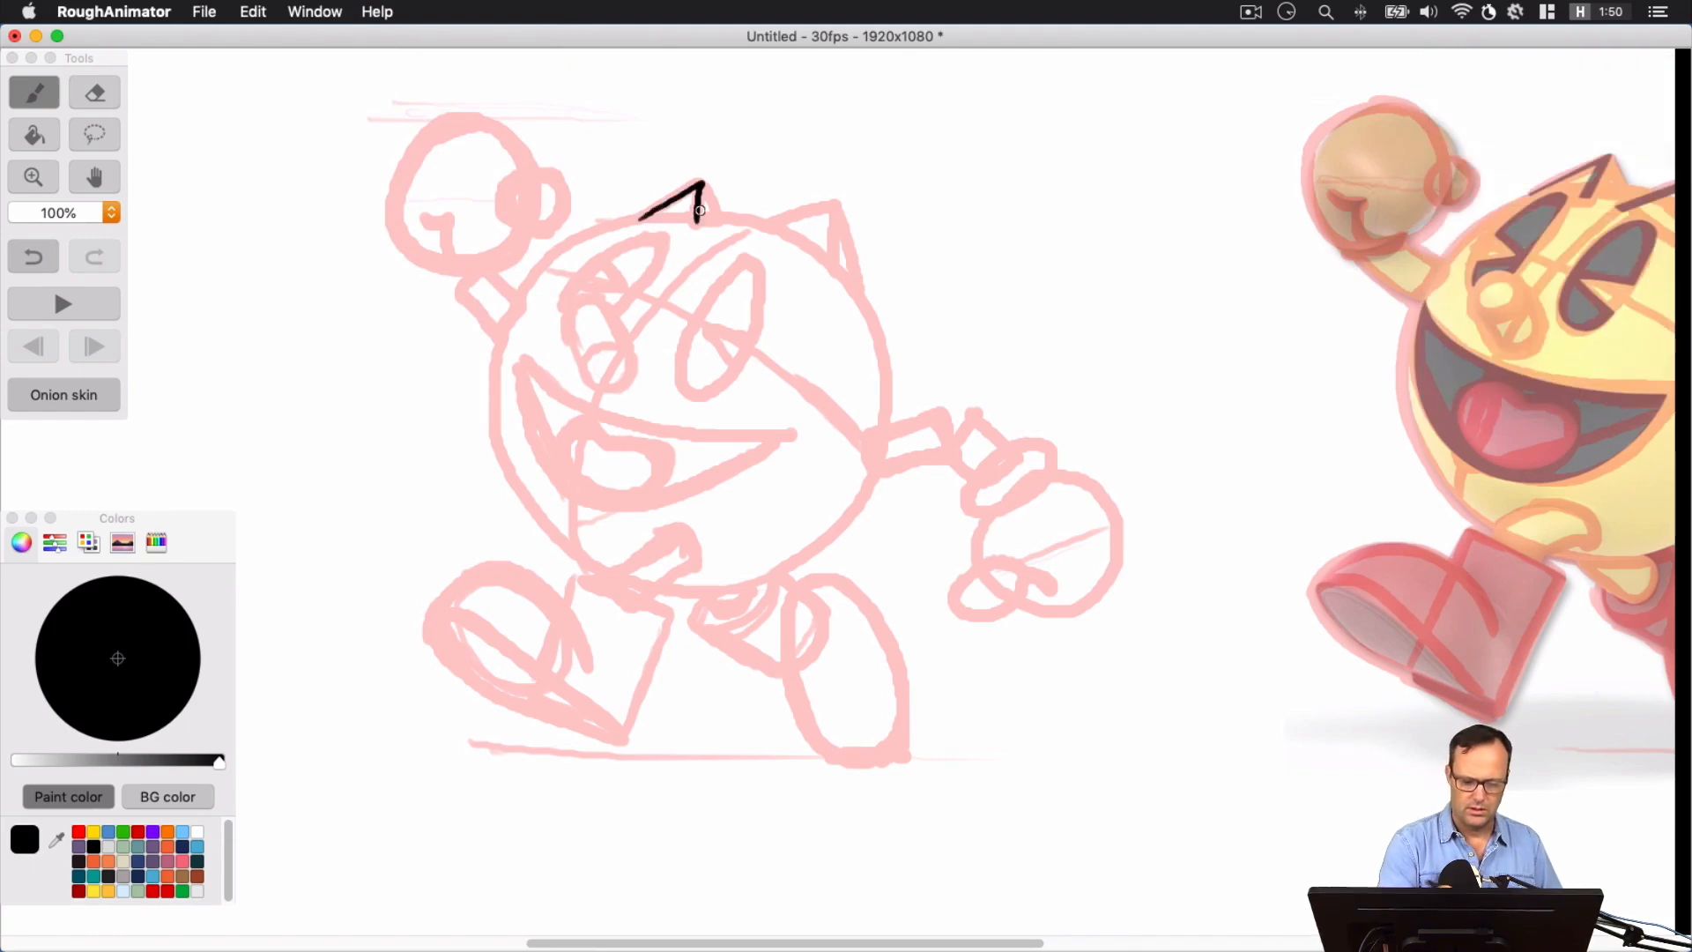
pyautogui.press('cmd+z')
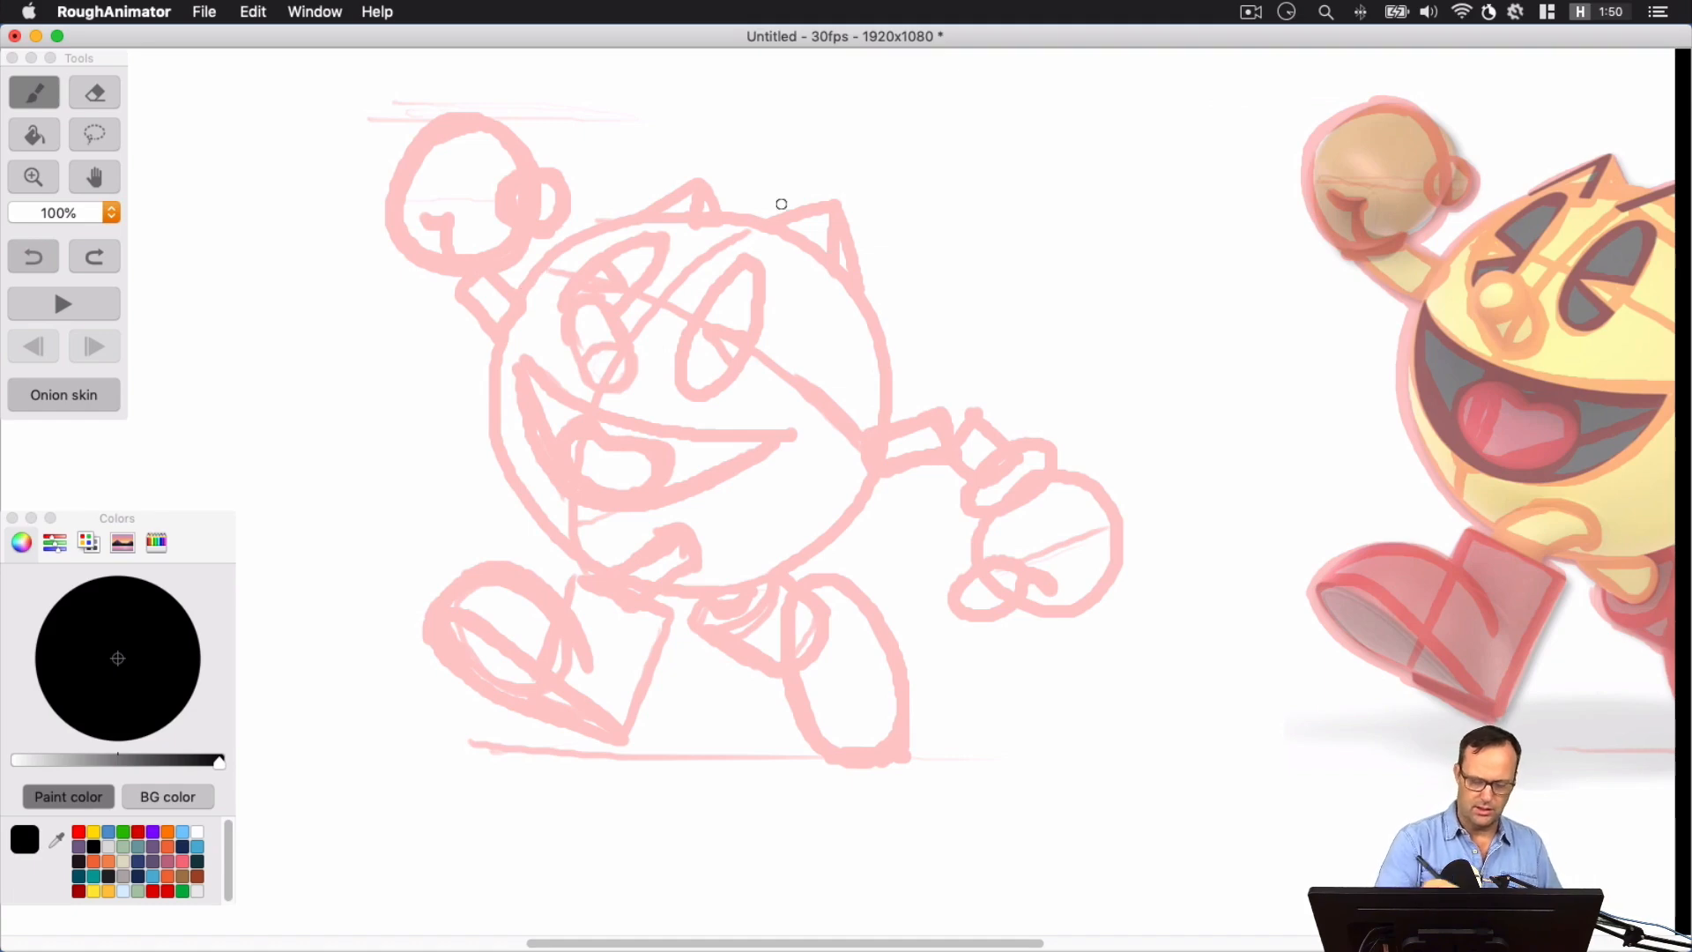
pyautogui.moveTo(519, 295)
pyautogui.mouseDown()
pyautogui.moveTo(606, 225)
pyautogui.moveTo(581, 237)
pyautogui.moveTo(533, 278)
pyautogui.moveTo(637, 222)
pyautogui.mouseUp()
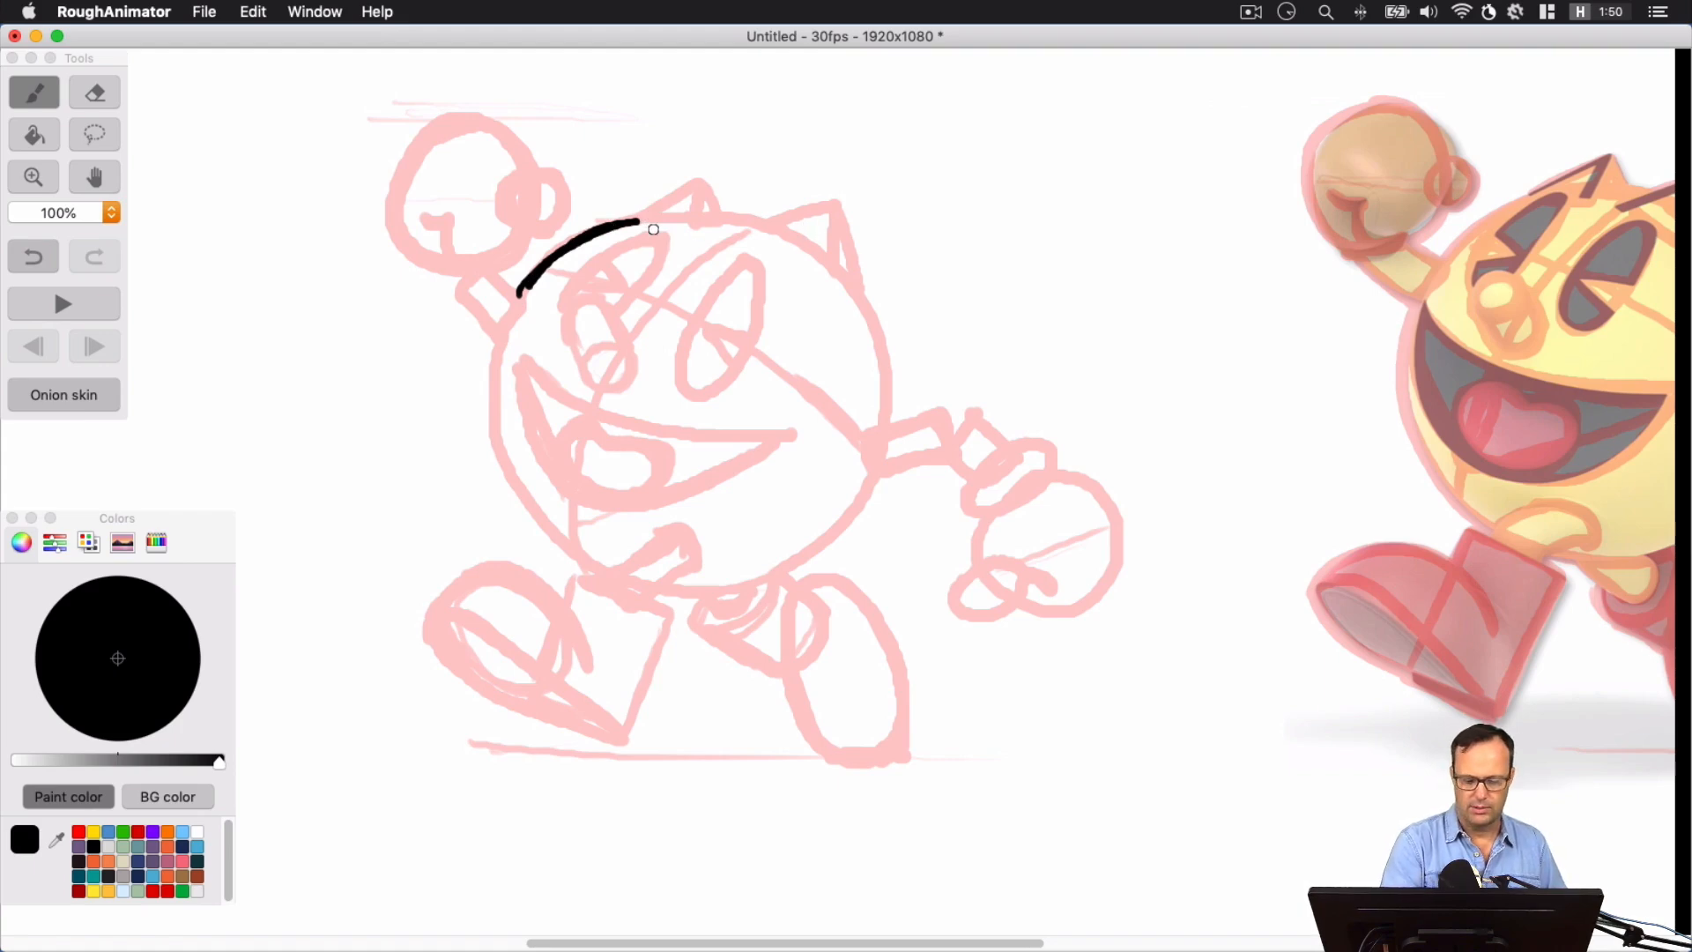
pyautogui.moveTo(638, 221)
pyautogui.mouseDown()
pyautogui.moveTo(766, 232)
pyautogui.moveTo(832, 206)
pyautogui.moveTo(832, 261)
pyautogui.moveTo(867, 316)
pyautogui.moveTo(883, 393)
pyautogui.moveTo(867, 496)
pyautogui.moveTo(810, 554)
pyautogui.moveTo(745, 583)
pyautogui.moveTo(671, 589)
pyautogui.moveTo(596, 567)
pyautogui.moveTo(535, 522)
pyautogui.moveTo(499, 453)
pyautogui.moveTo(495, 336)
pyautogui.moveTo(538, 273)
pyautogui.moveTo(500, 343)
pyautogui.moveTo(520, 296)
pyautogui.moveTo(495, 433)
pyautogui.mouseUp()
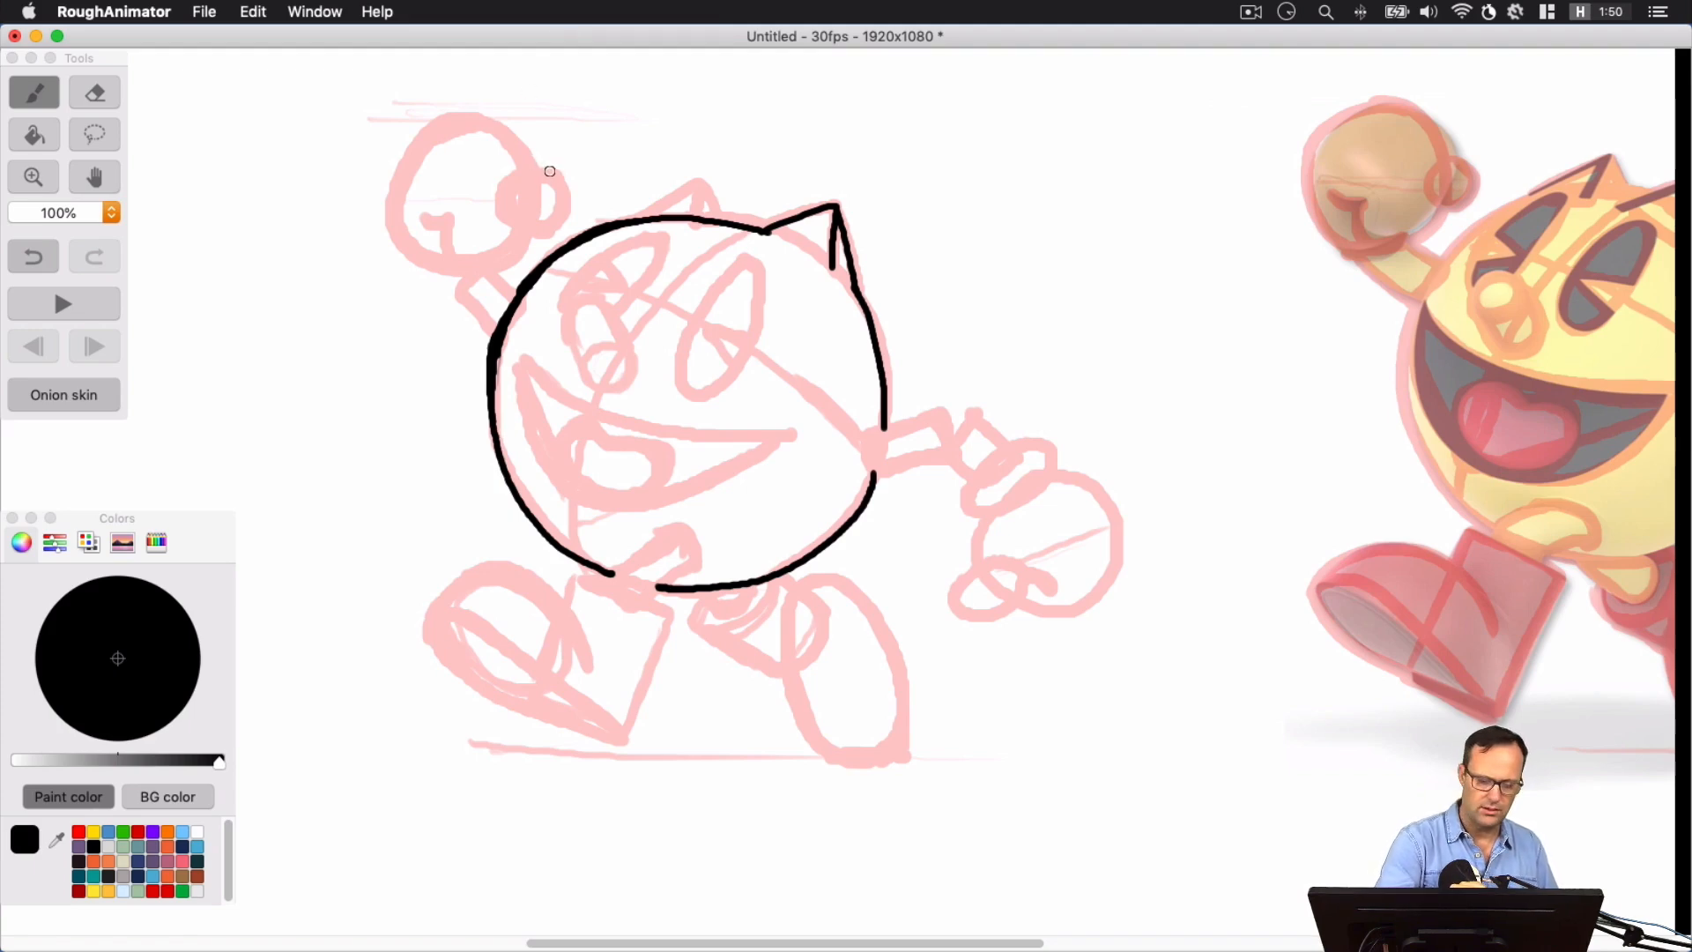
# Ink the raised round hand with its thumb circle and finger crease, and join it to the body with a short curved arm
pyautogui.moveTo(549, 171)
pyautogui.mouseDown()
pyautogui.moveTo(510, 216)
pyautogui.moveTo(567, 212)
pyautogui.moveTo(524, 148)
pyautogui.moveTo(466, 110)
pyautogui.moveTo(400, 165)
pyautogui.moveTo(414, 252)
pyautogui.moveTo(469, 275)
pyautogui.moveTo(521, 227)
pyautogui.moveTo(424, 211)
pyautogui.mouseUp()
pyautogui.moveTo(453, 277); pyautogui.dragTo(489, 334)
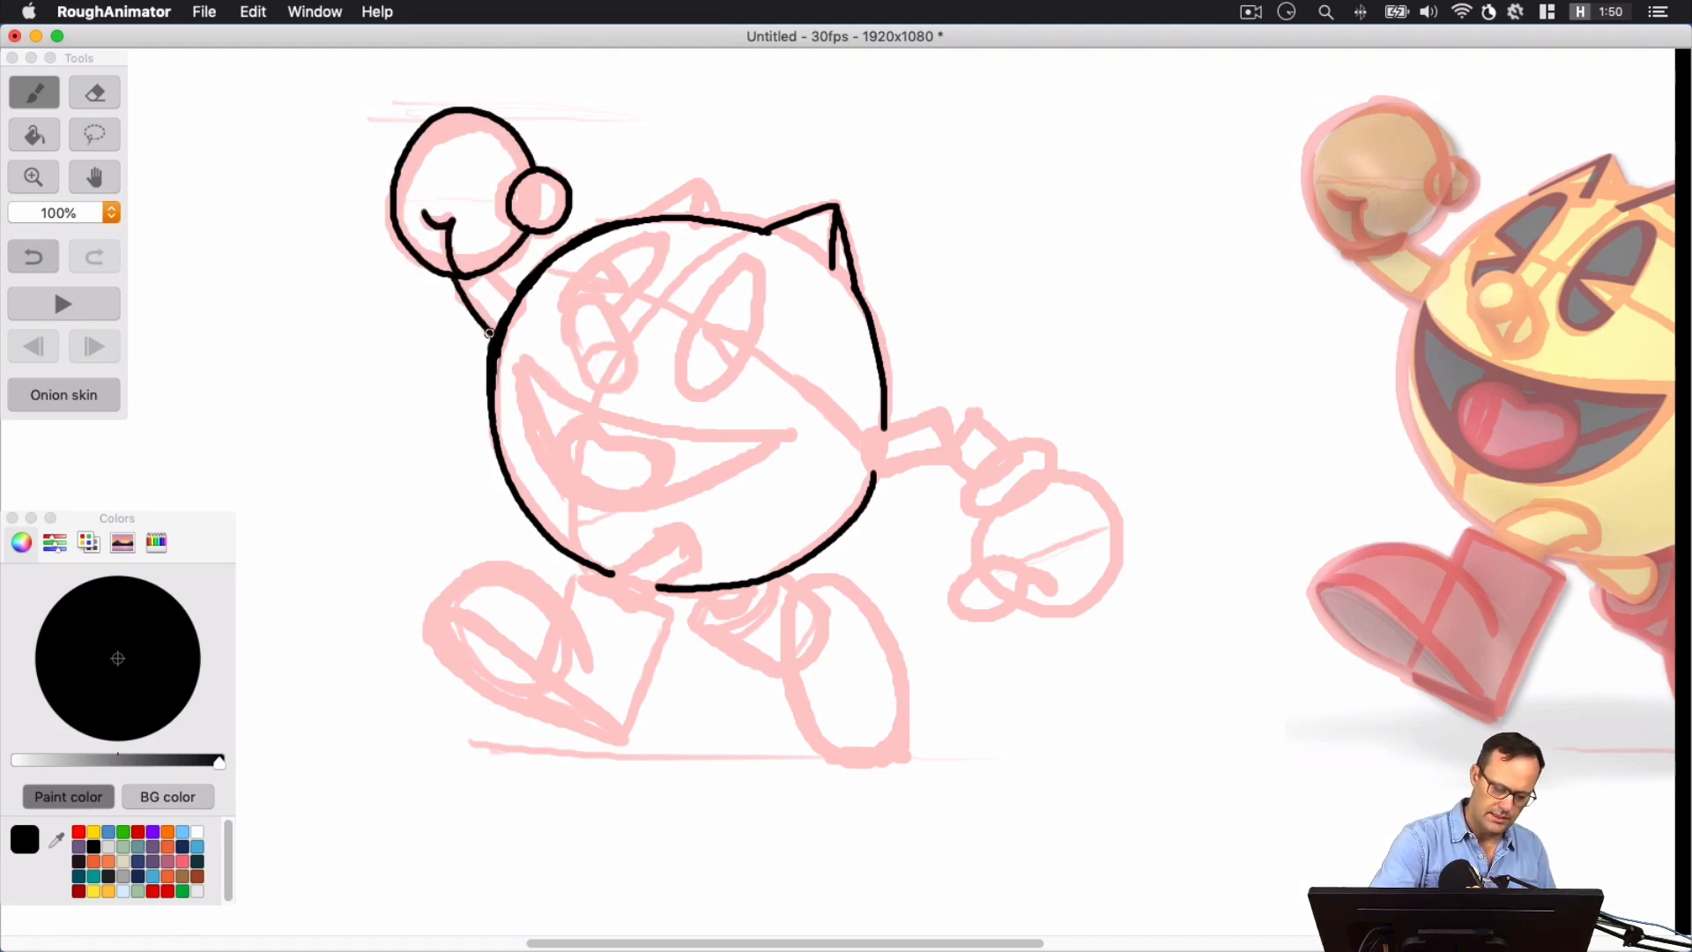
pyautogui.moveTo(494, 262); pyautogui.dragTo(519, 297)
pyautogui.press('super+z')
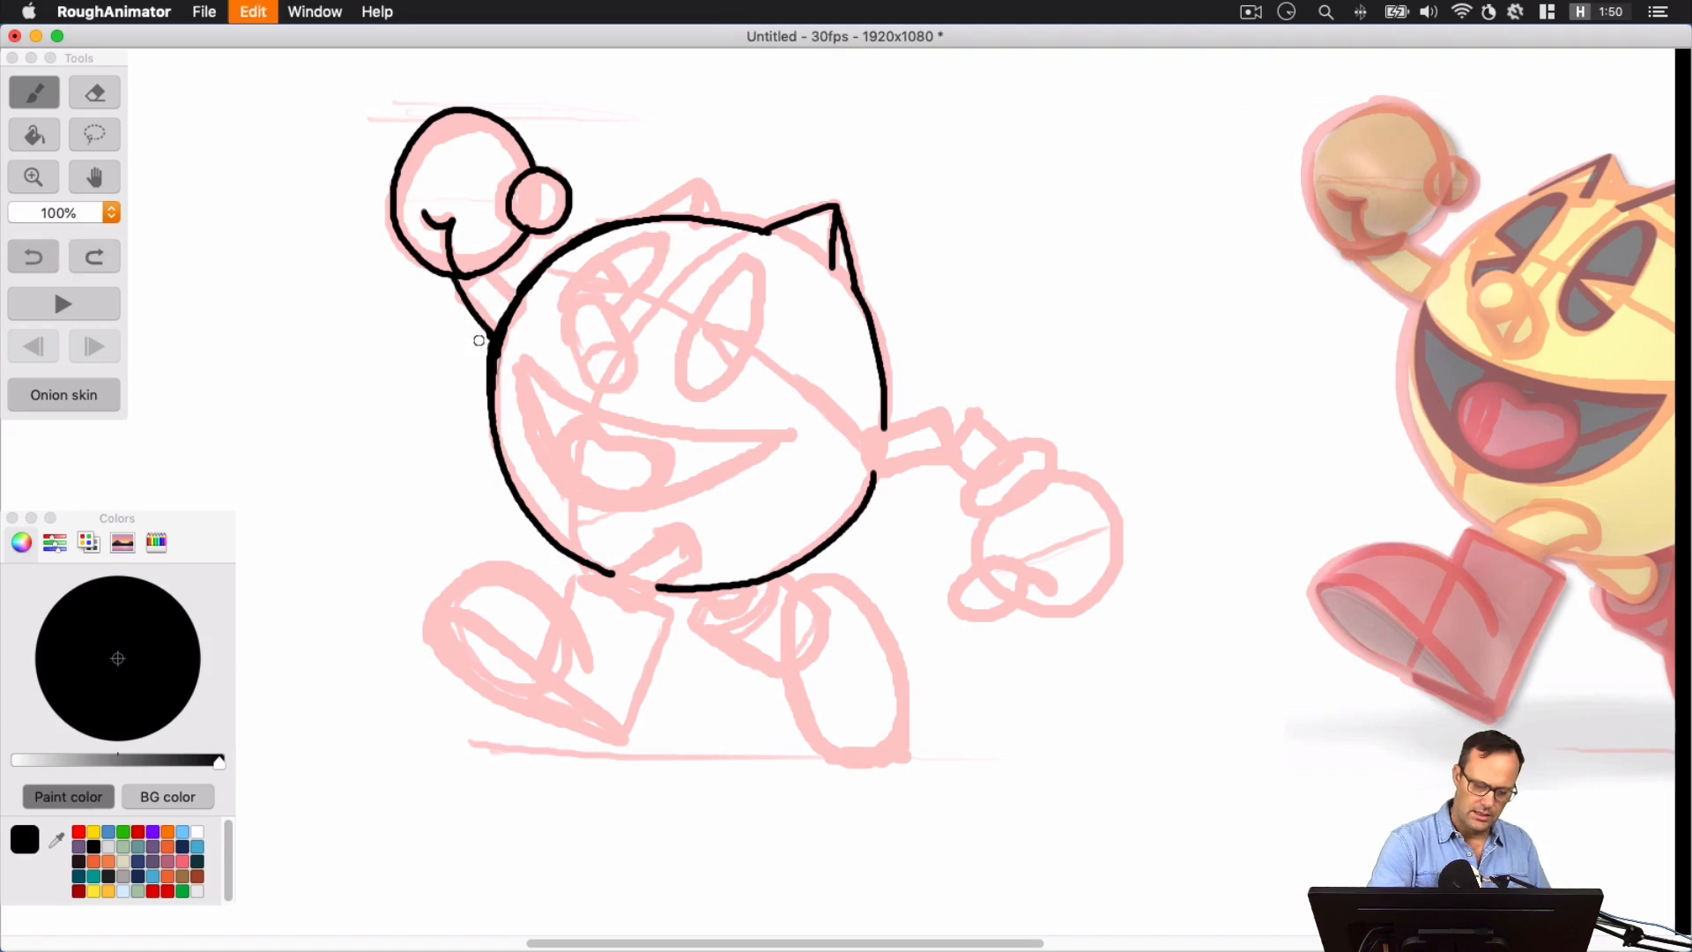
pyautogui.press('super+z')
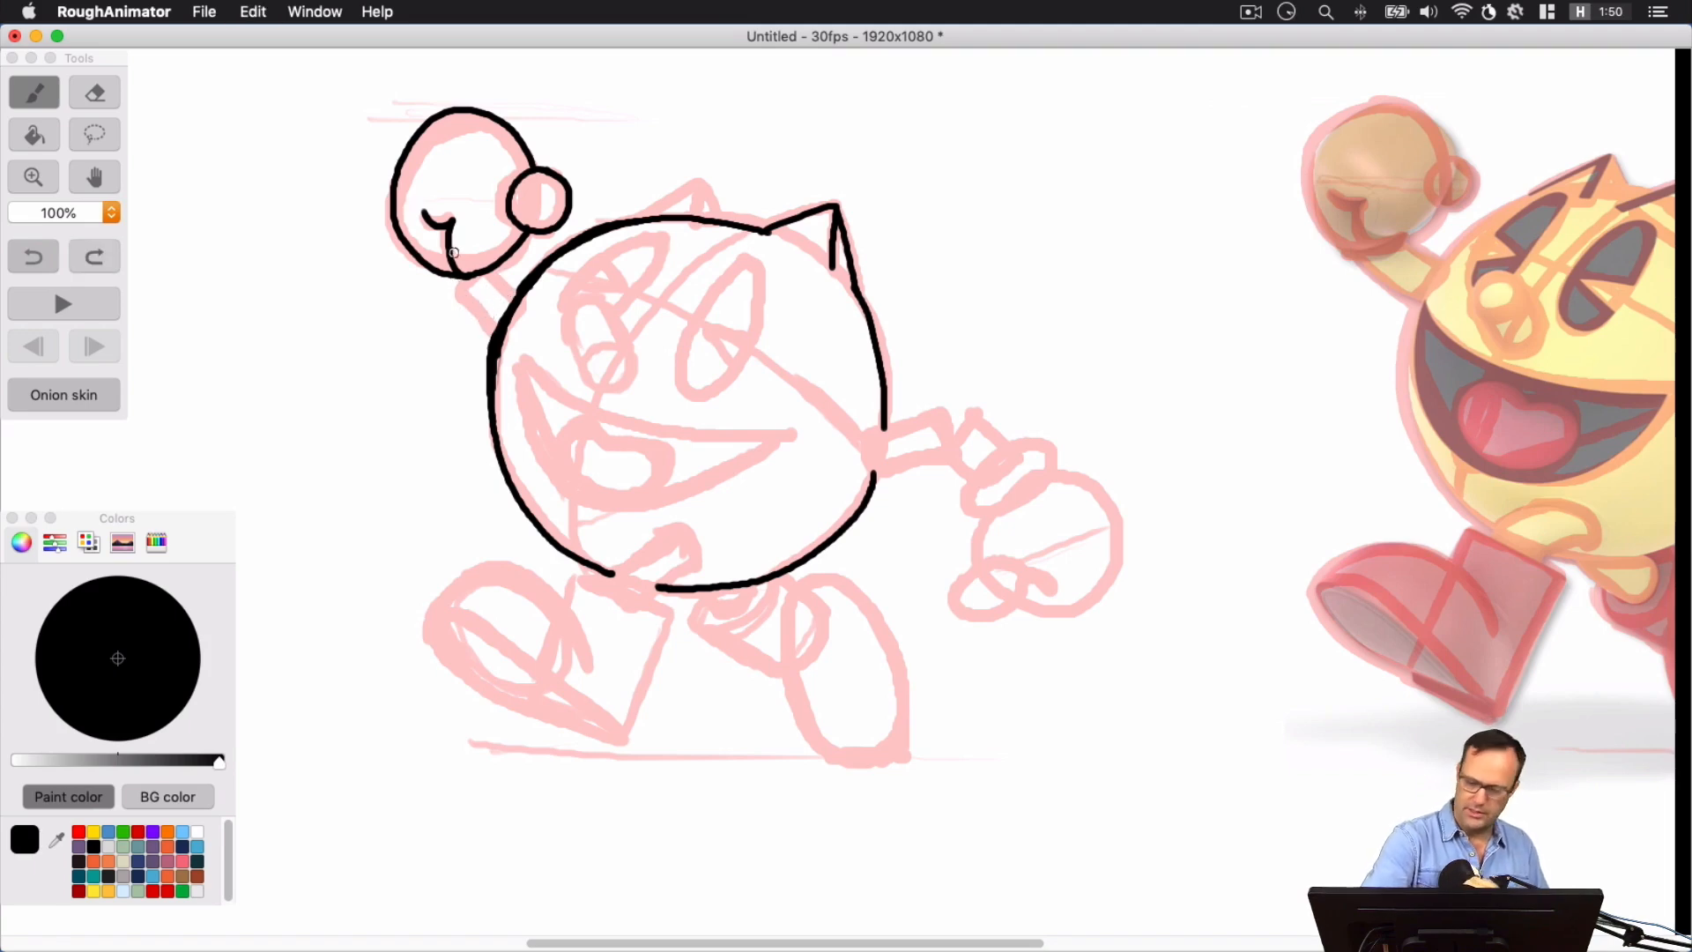
pyautogui.moveTo(456, 274); pyautogui.dragTo(495, 333)
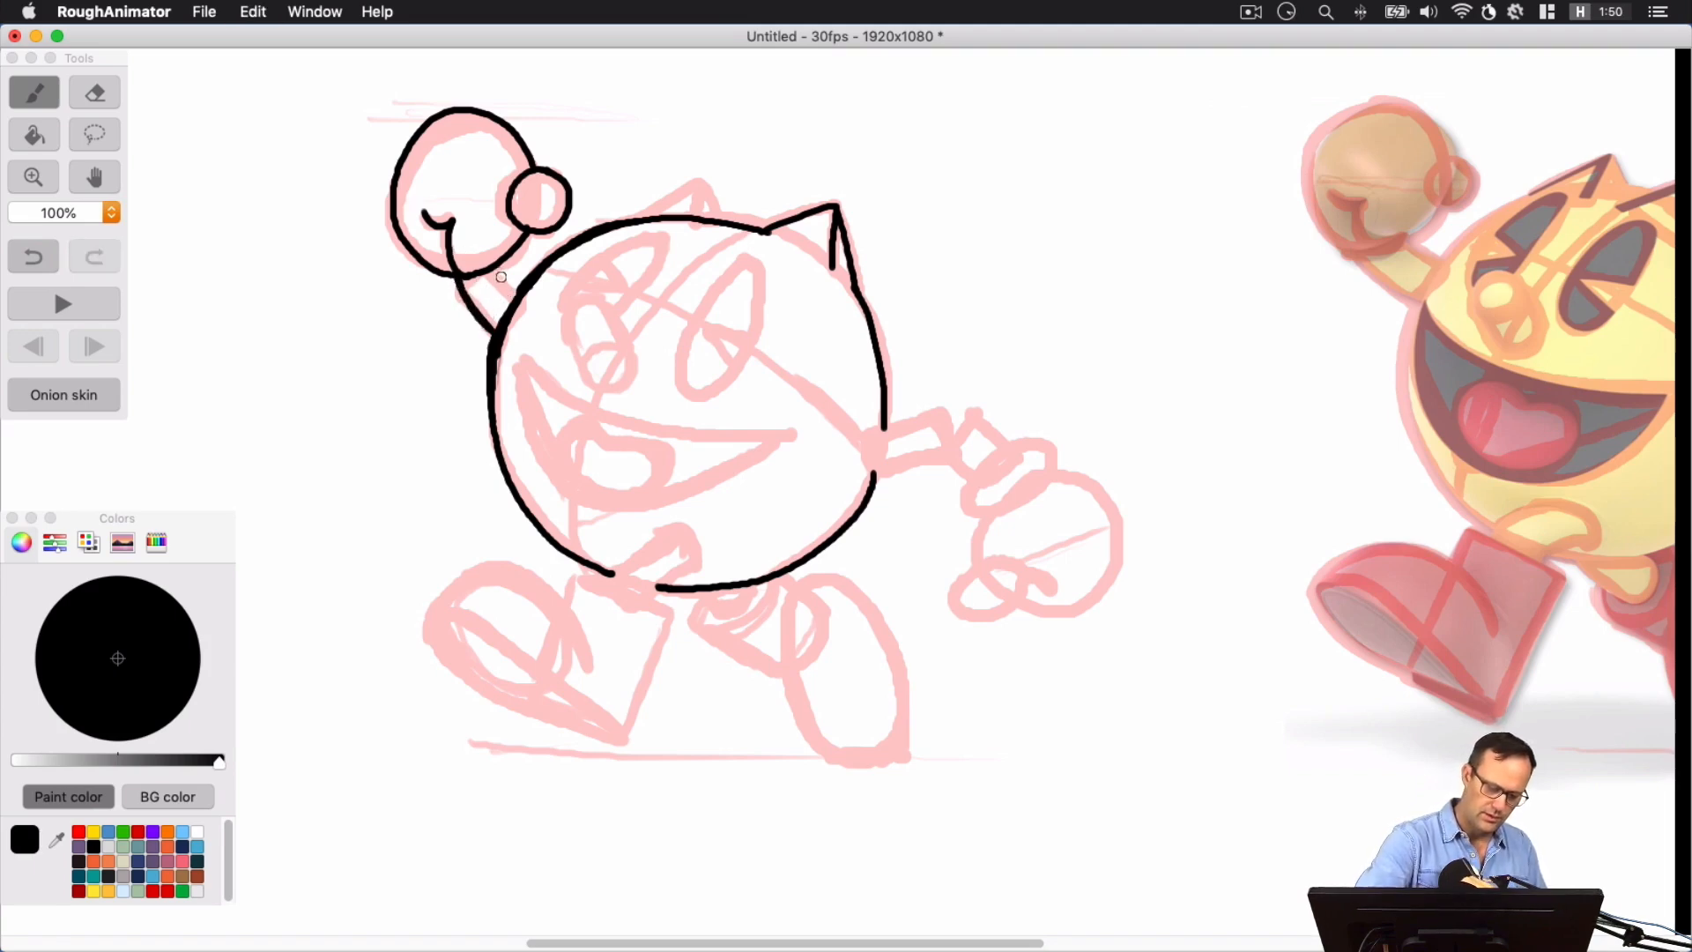
pyautogui.moveTo(494, 263)
pyautogui.mouseDown()
pyautogui.moveTo(513, 297)
pyautogui.moveTo(496, 271)
pyautogui.mouseUp()
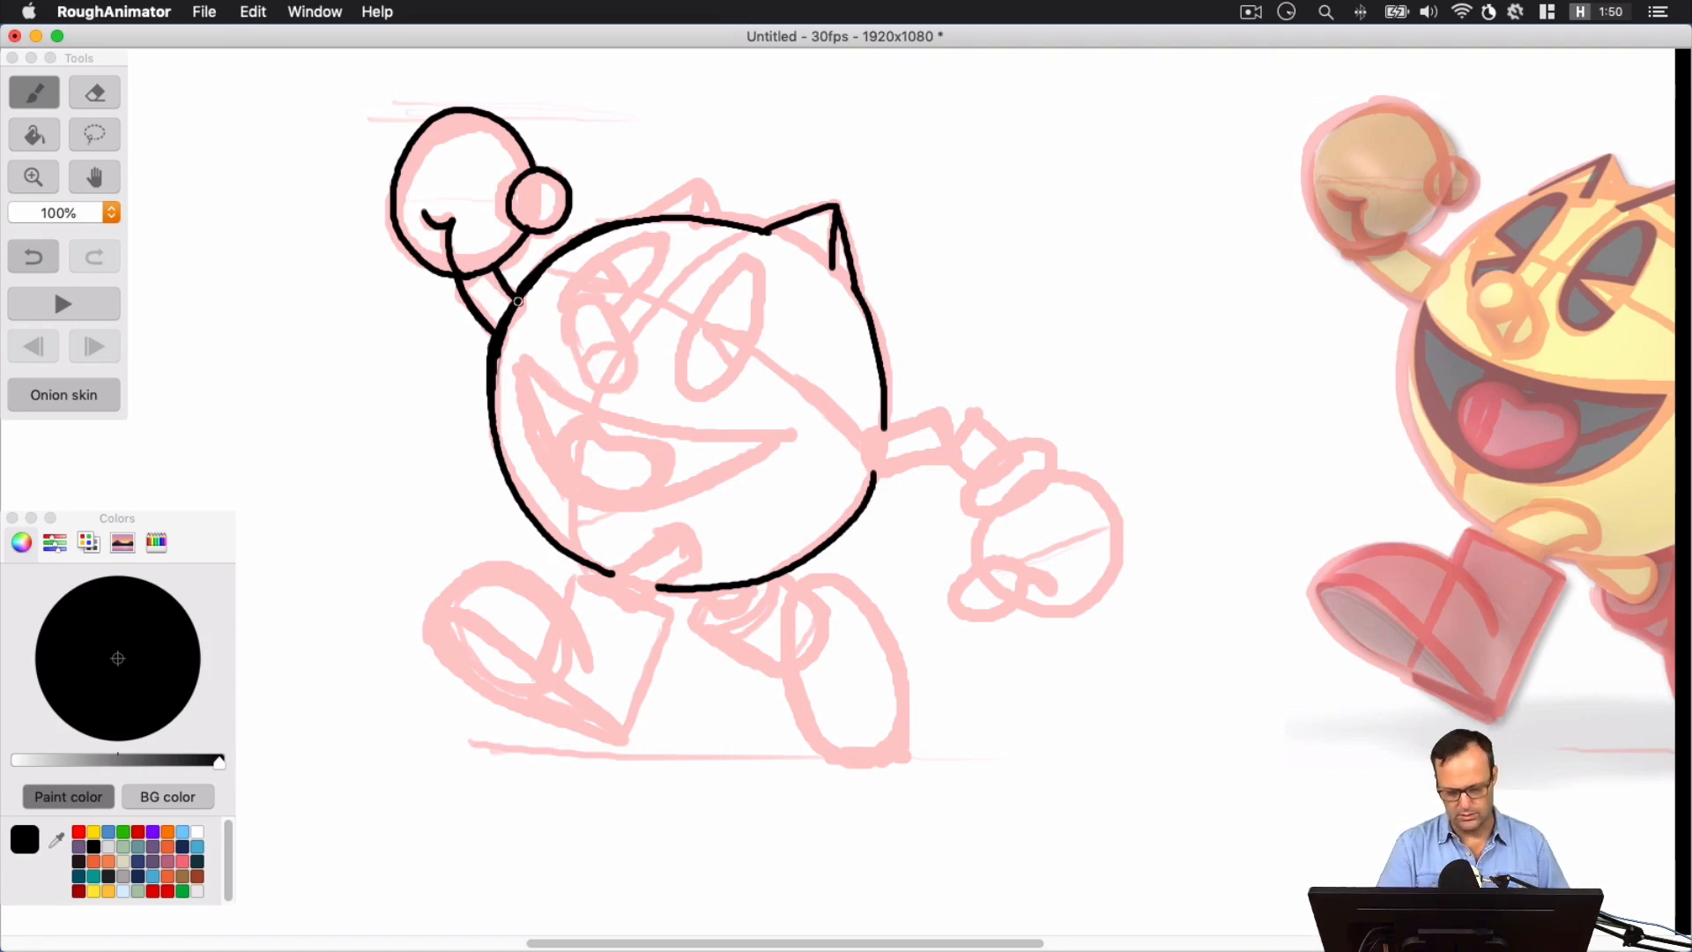
# Ink the smaller spike on top of the head and both oval eyes with their wedge-shaped notches
pyautogui.moveTo(635, 217)
pyautogui.mouseDown()
pyautogui.moveTo(699, 180)
pyautogui.moveTo(724, 220)
pyautogui.mouseUp()
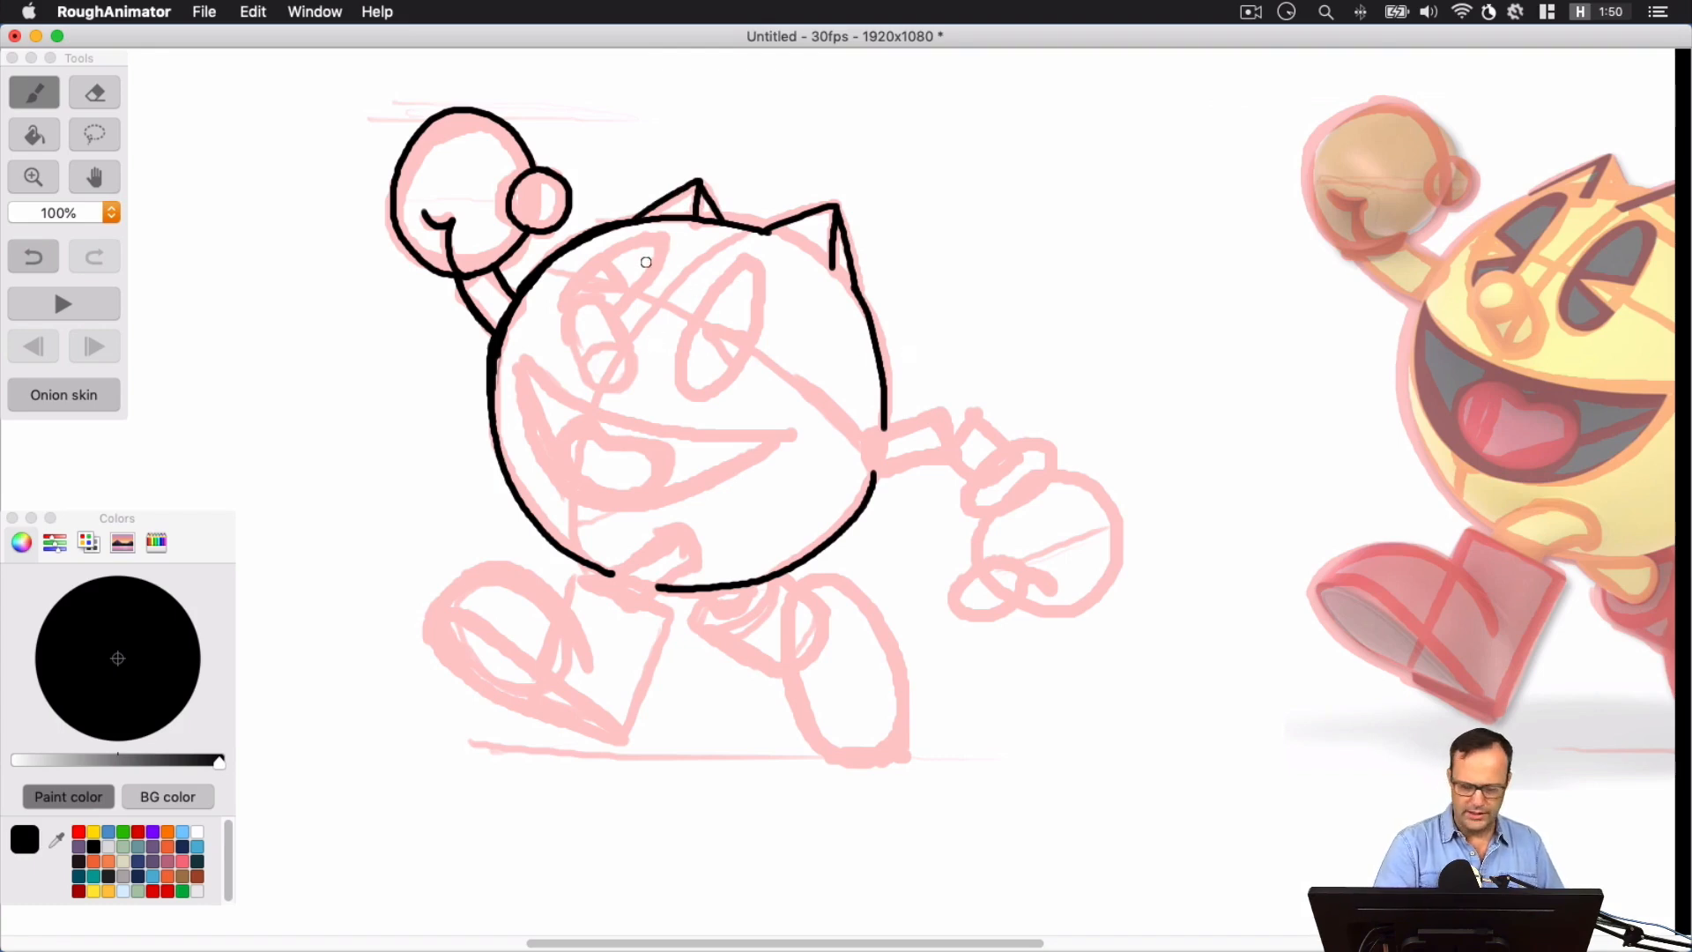
pyautogui.moveTo(587, 383)
pyautogui.mouseDown()
pyautogui.moveTo(569, 319)
pyautogui.moveTo(613, 315)
pyautogui.moveTo(630, 364)
pyautogui.moveTo(599, 392)
pyautogui.moveTo(628, 388)
pyautogui.moveTo(633, 365)
pyautogui.moveTo(600, 387)
pyautogui.moveTo(621, 382)
pyautogui.mouseUp()
pyautogui.press('super+z')
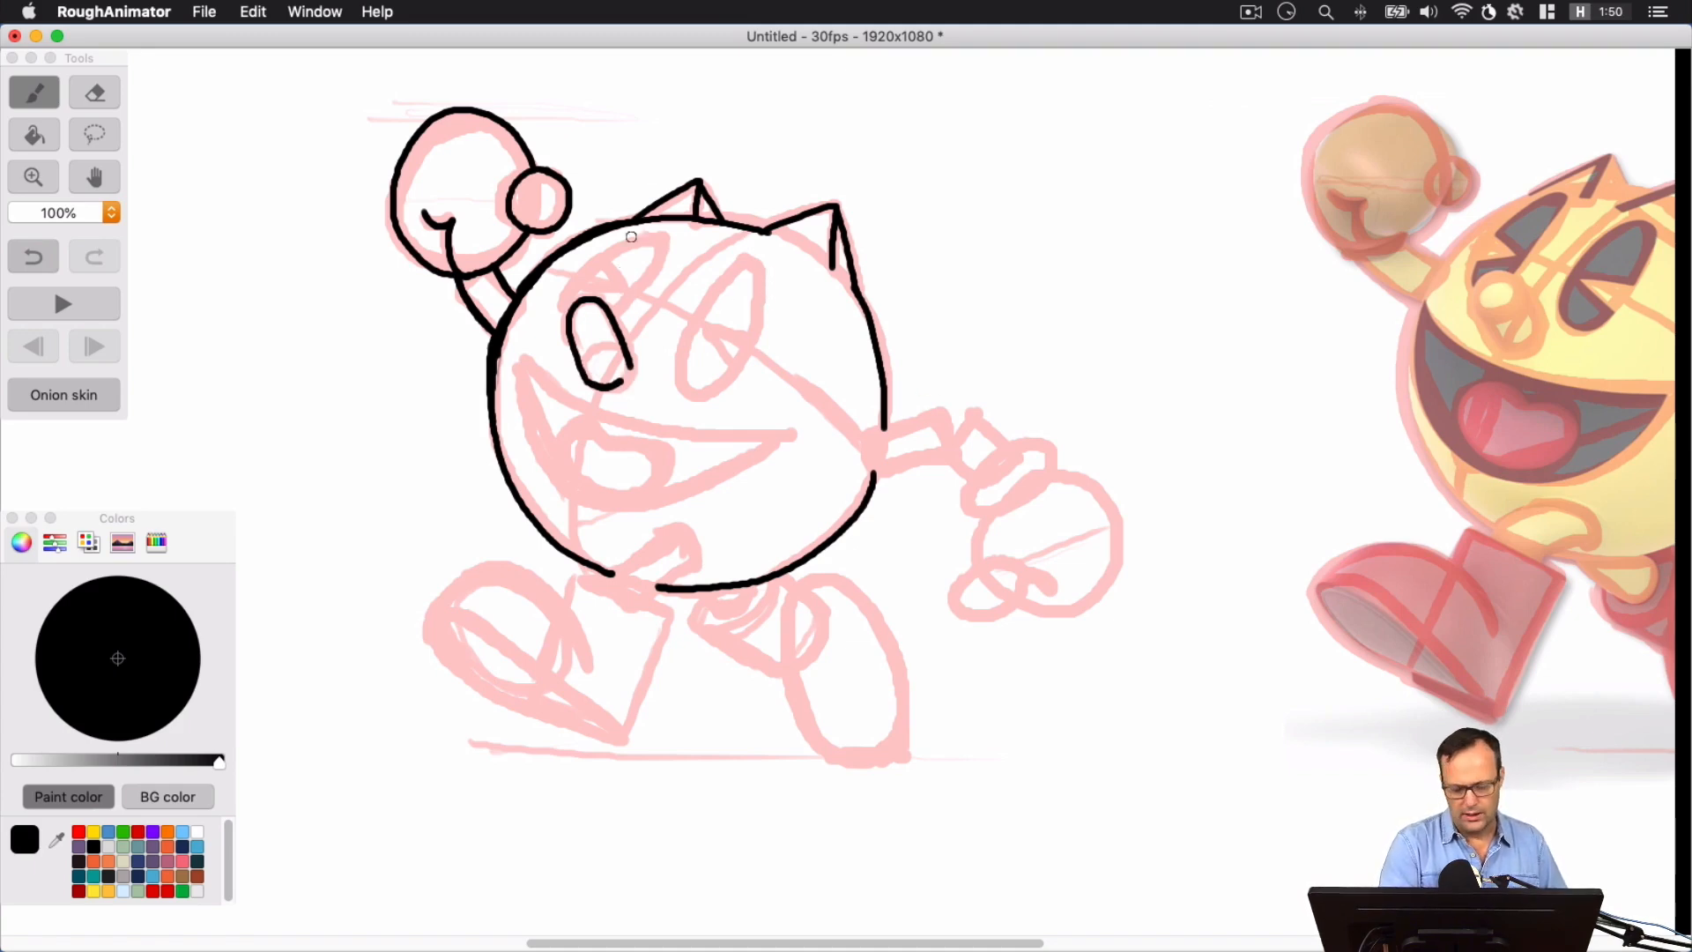
pyautogui.moveTo(566, 322)
pyautogui.mouseDown()
pyautogui.moveTo(568, 291)
pyautogui.moveTo(605, 287)
pyautogui.moveTo(595, 264)
pyautogui.moveTo(646, 238)
pyautogui.moveTo(647, 275)
pyautogui.moveTo(611, 315)
pyautogui.mouseUp()
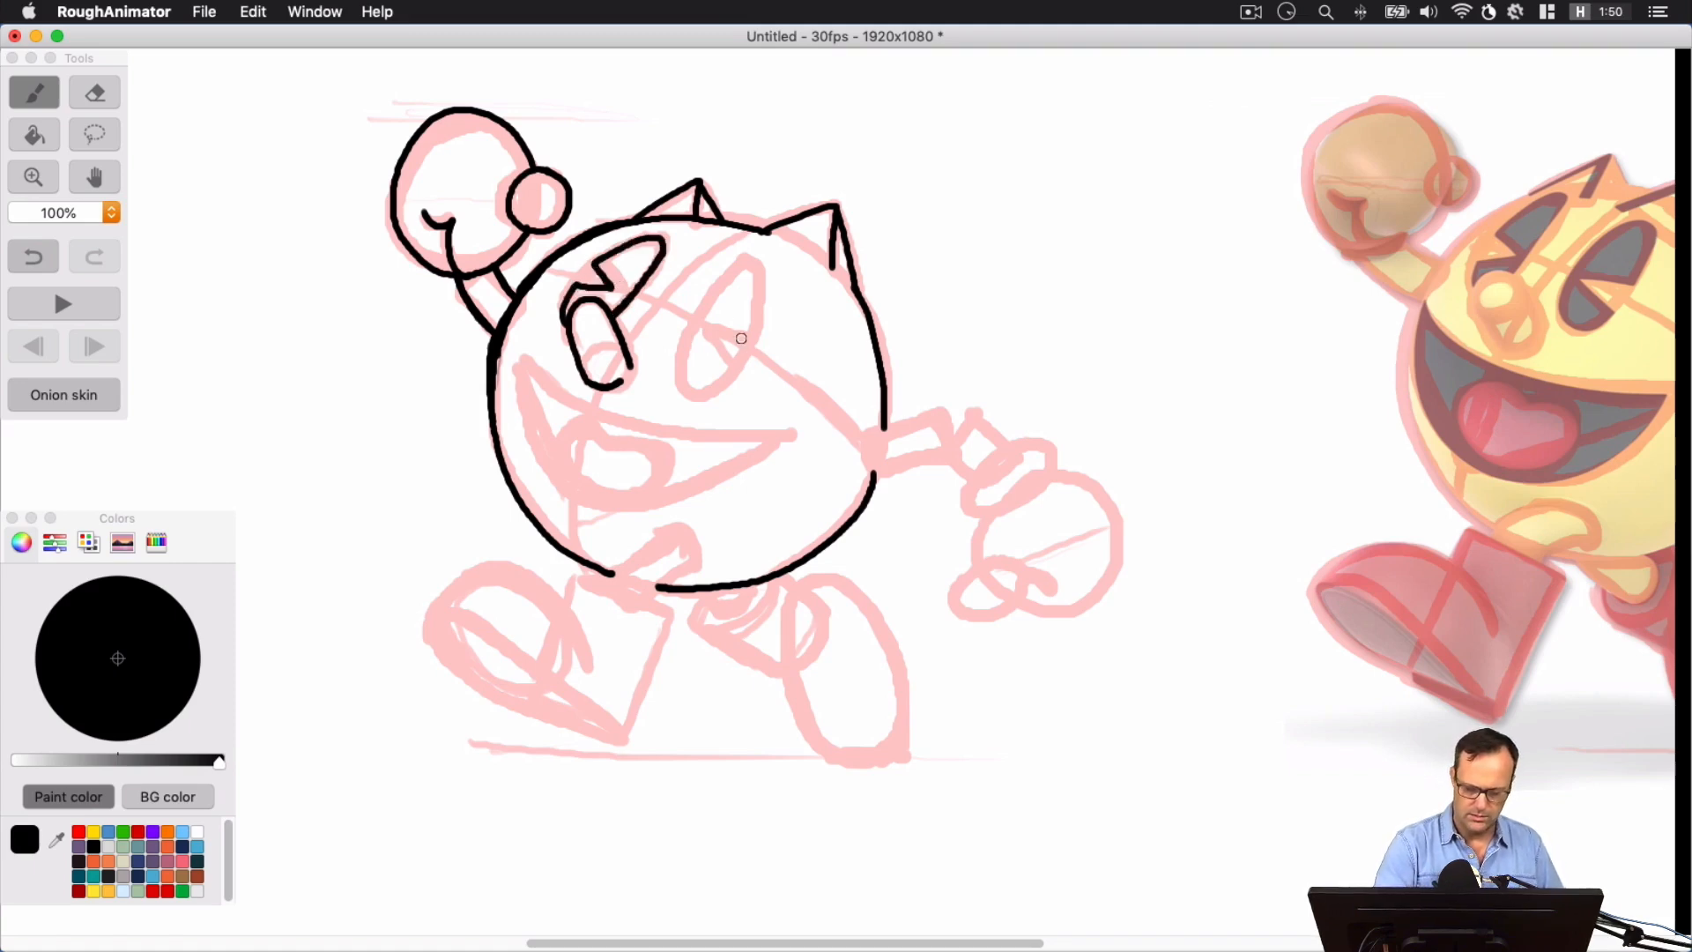
pyautogui.moveTo(749, 340)
pyautogui.mouseDown()
pyautogui.moveTo(747, 264)
pyautogui.moveTo(678, 363)
pyautogui.moveTo(690, 392)
pyautogui.moveTo(735, 365)
pyautogui.moveTo(710, 328)
pyautogui.moveTo(751, 317)
pyautogui.mouseUp()
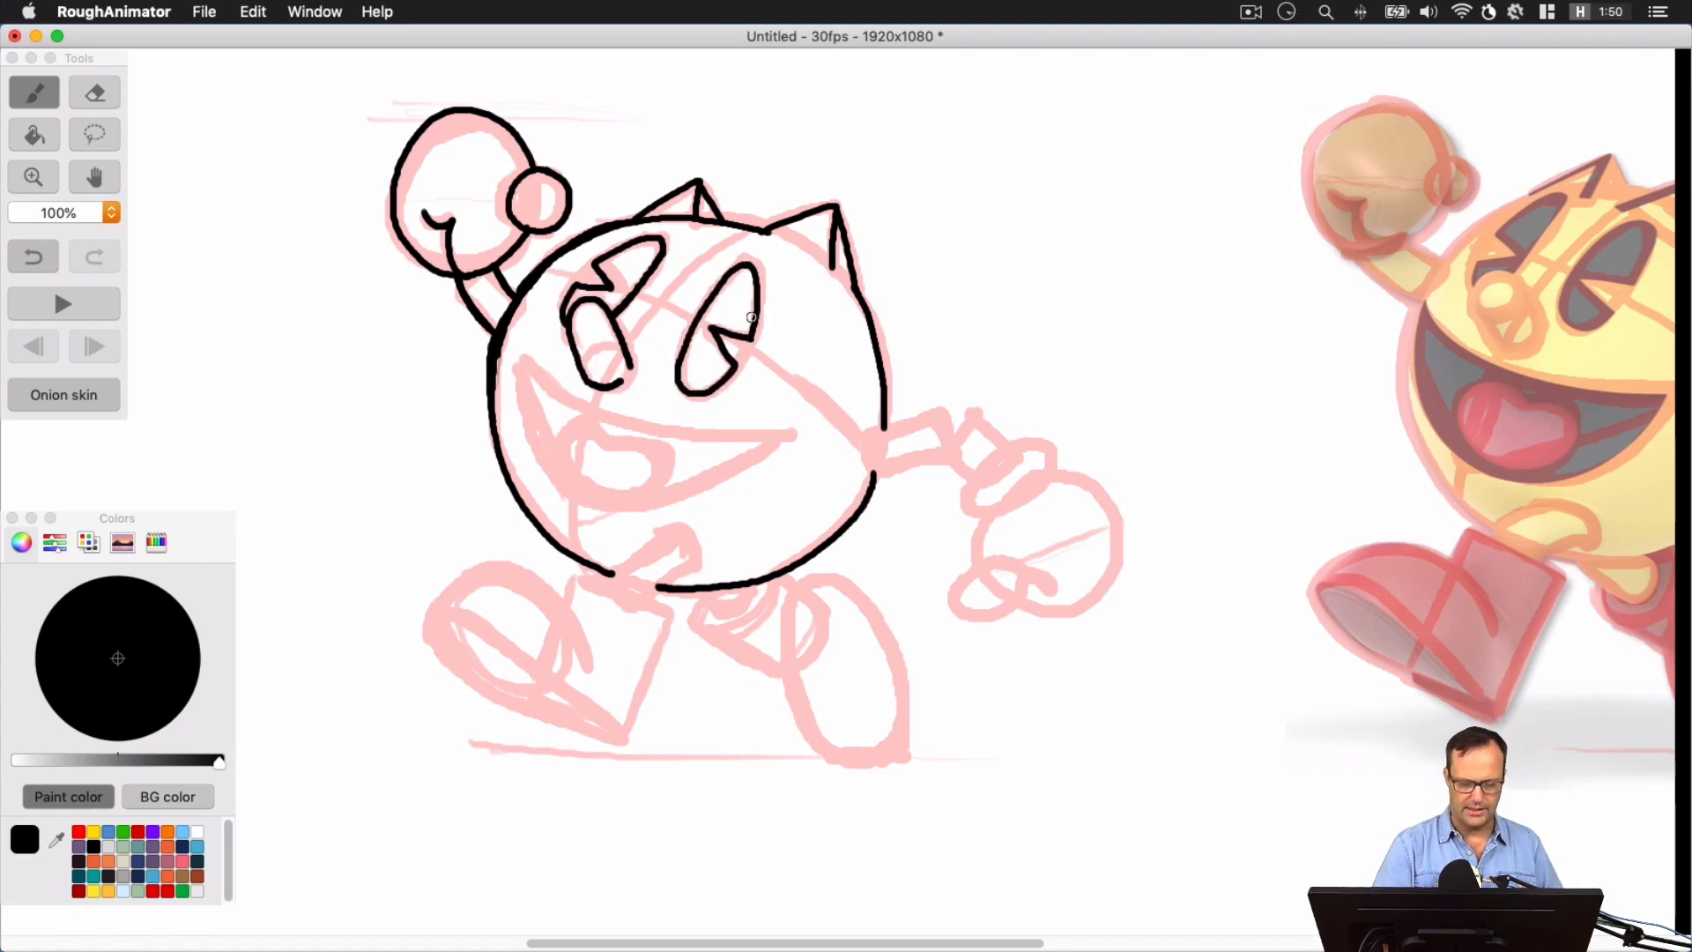
# Ink the wide open crescent mouth and the rounded, notched tongue inside it
pyautogui.moveTo(527, 360)
pyautogui.mouseDown()
pyautogui.moveTo(638, 425)
pyautogui.moveTo(793, 435)
pyautogui.mouseUp()
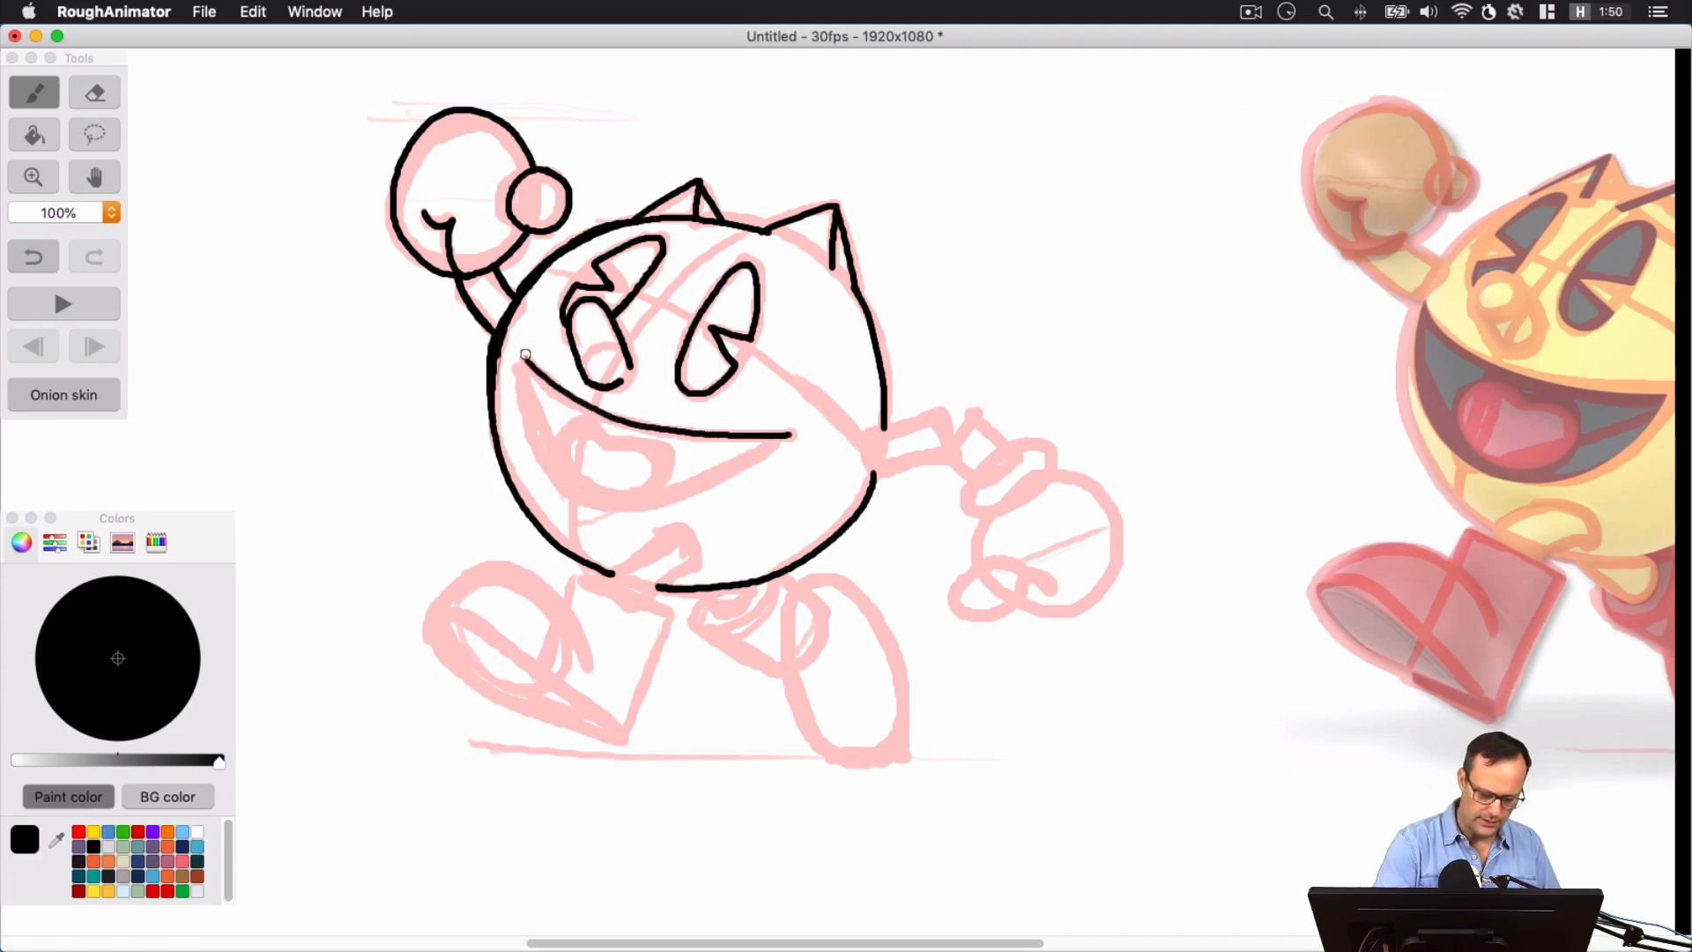
pyautogui.moveTo(525, 354)
pyautogui.mouseDown()
pyautogui.moveTo(572, 481)
pyautogui.moveTo(618, 497)
pyautogui.moveTo(785, 437)
pyautogui.mouseUp()
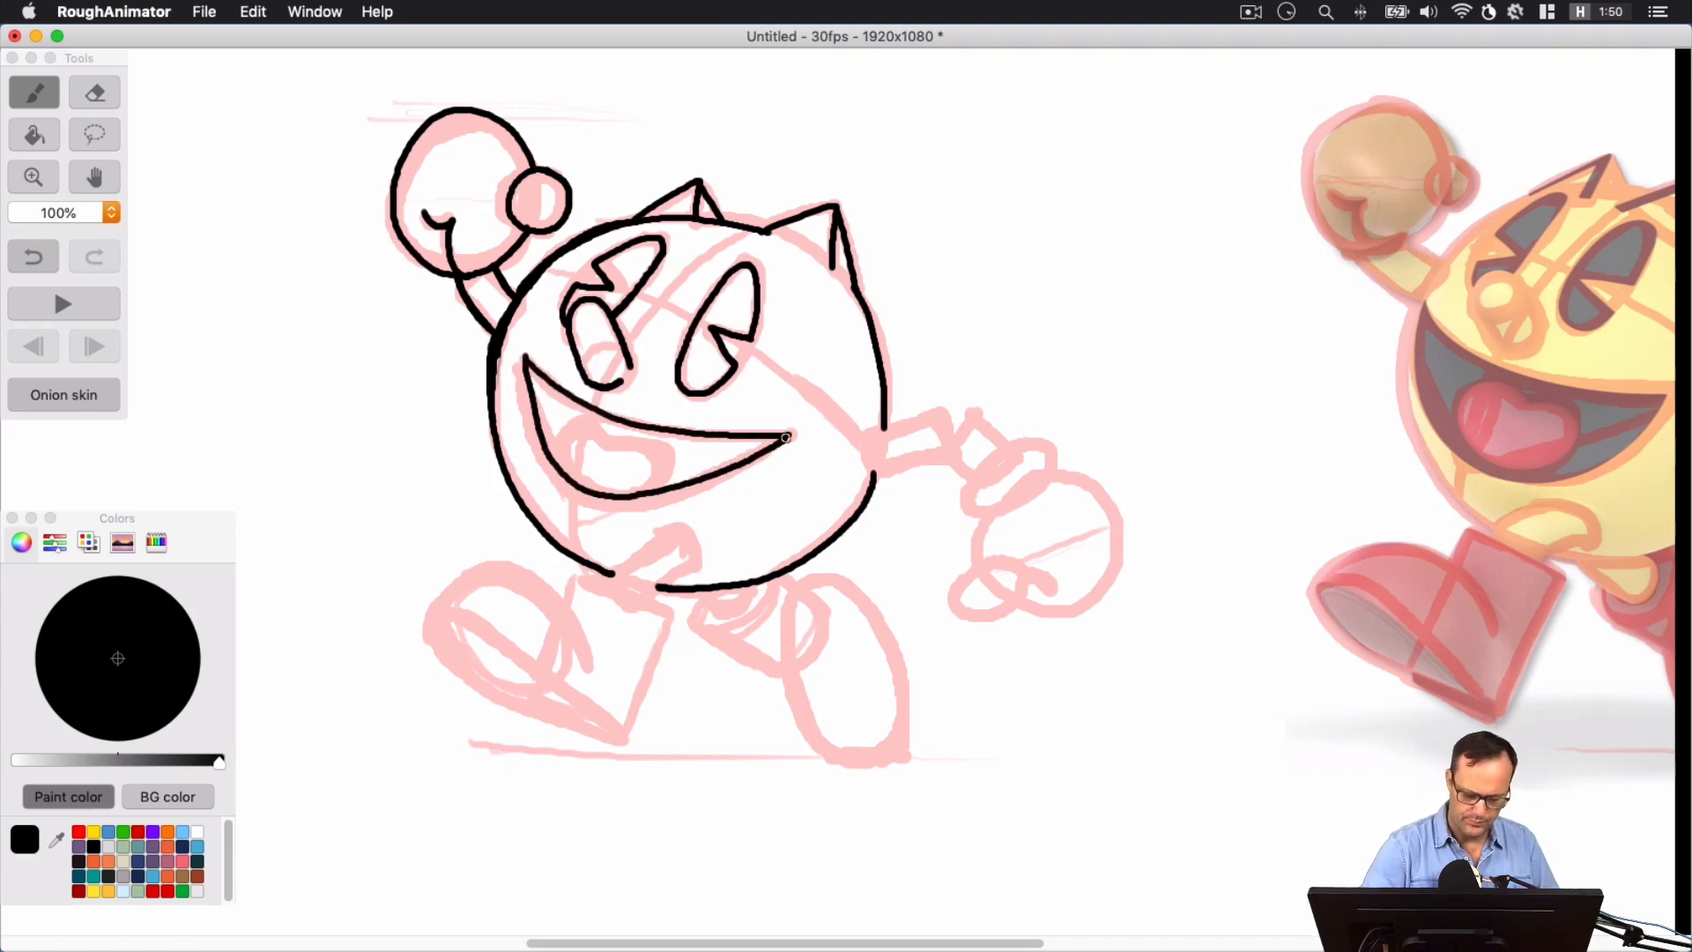
pyautogui.moveTo(575, 480)
pyautogui.mouseDown()
pyautogui.moveTo(573, 421)
pyautogui.moveTo(666, 430)
pyautogui.moveTo(662, 471)
pyautogui.moveTo(562, 462)
pyautogui.moveTo(621, 434)
pyautogui.moveTo(667, 484)
pyautogui.moveTo(565, 465)
pyautogui.moveTo(585, 431)
pyautogui.moveTo(663, 449)
pyautogui.moveTo(657, 486)
pyautogui.moveTo(653, 462)
pyautogui.mouseUp()
pyautogui.press('cmd+z')
pyautogui.press('cmd+z')
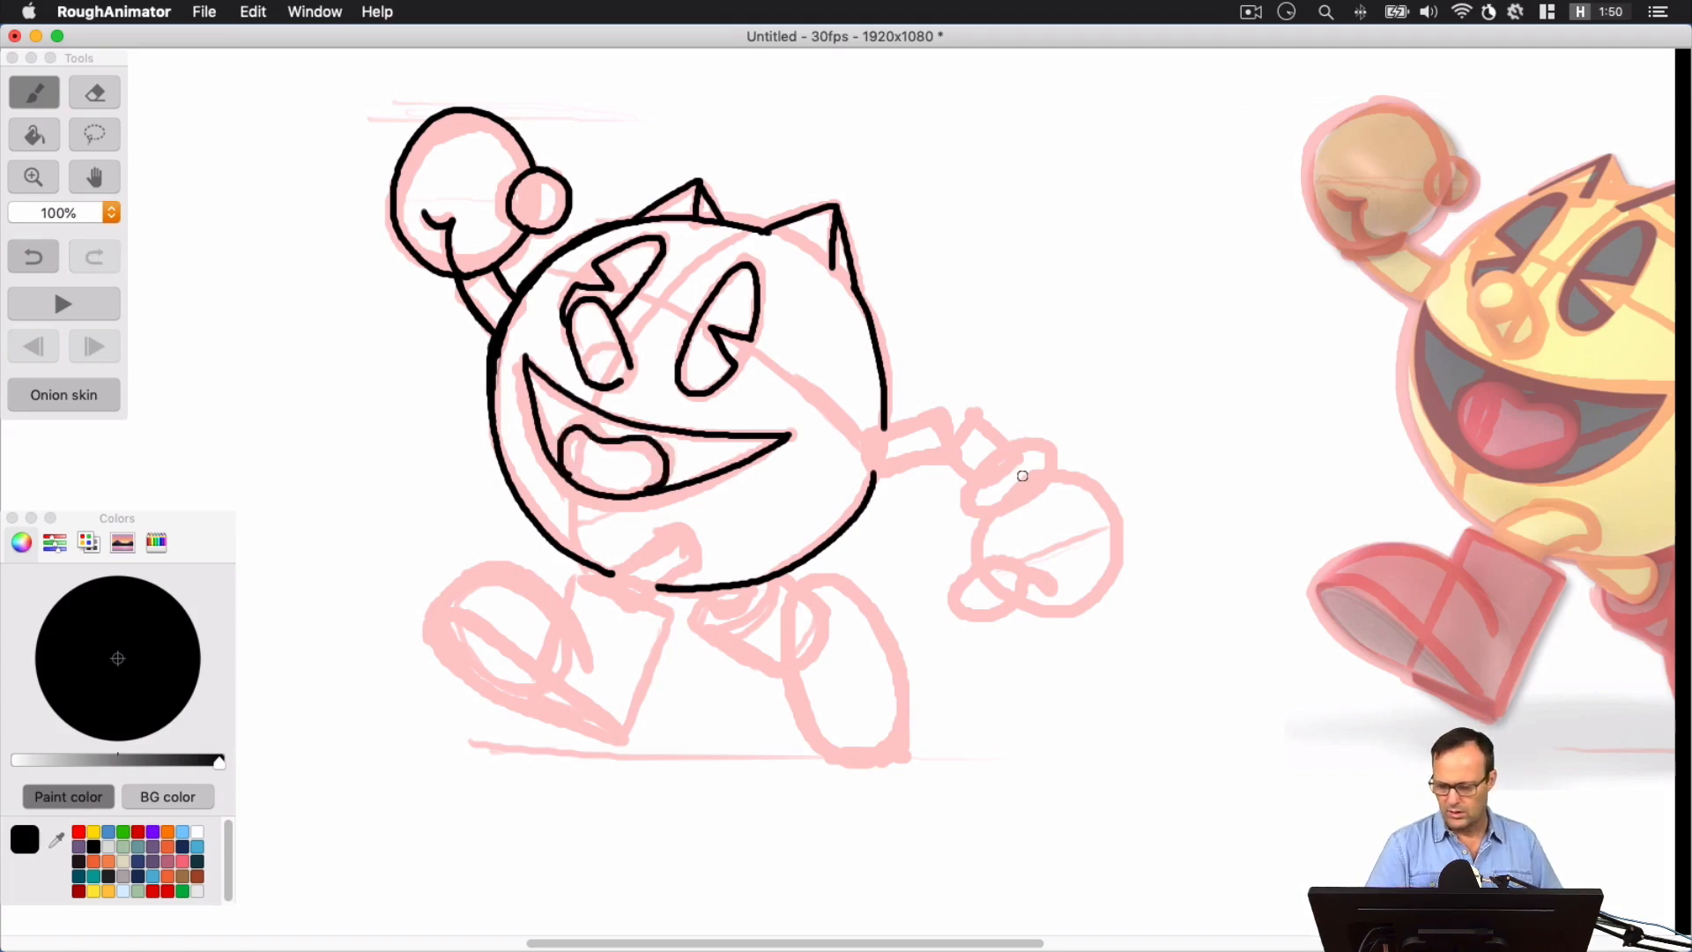
# Ink the bent lowered arm, the glove cuff, and the round hand with its thumb
pyautogui.moveTo(1174, 496)
pyautogui.mouseDown()
pyautogui.moveTo(1107, 499)
pyautogui.moveTo(1092, 479)
pyautogui.mouseUp()
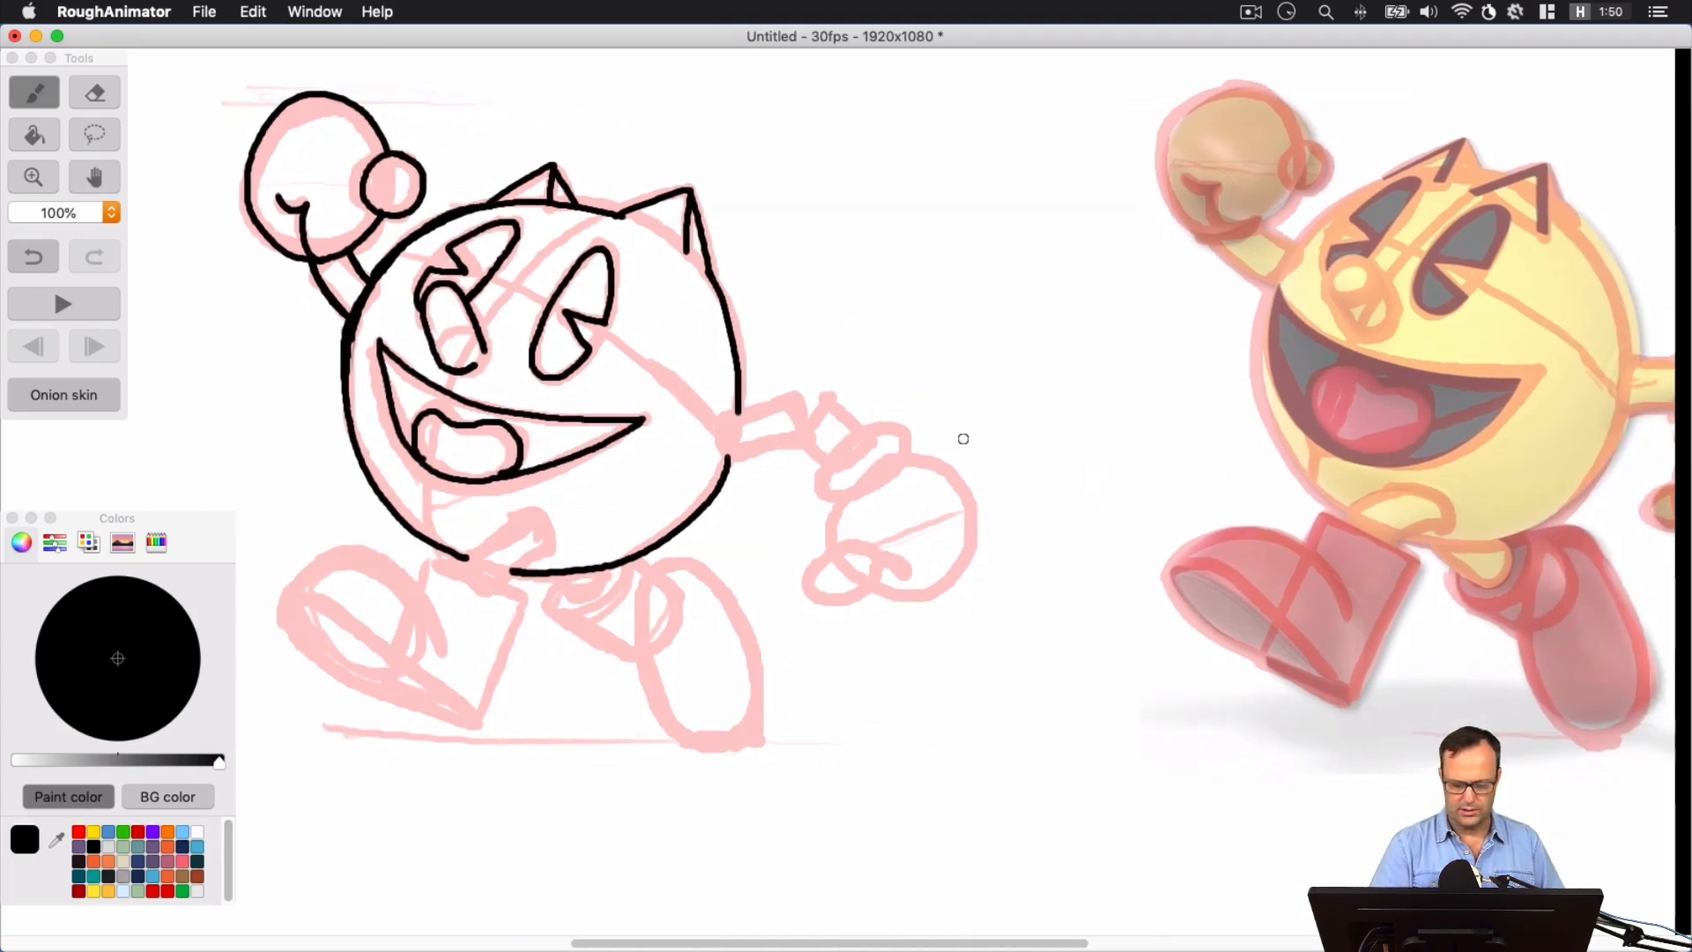
pyautogui.moveTo(714, 424)
pyautogui.mouseDown()
pyautogui.moveTo(787, 394)
pyautogui.moveTo(828, 399)
pyautogui.moveTo(858, 436)
pyautogui.mouseUp()
pyautogui.moveTo(717, 455)
pyautogui.mouseDown()
pyautogui.moveTo(803, 442)
pyautogui.moveTo(836, 474)
pyautogui.moveTo(817, 485)
pyautogui.moveTo(844, 441)
pyautogui.moveTo(896, 424)
pyautogui.moveTo(899, 473)
pyautogui.mouseUp()
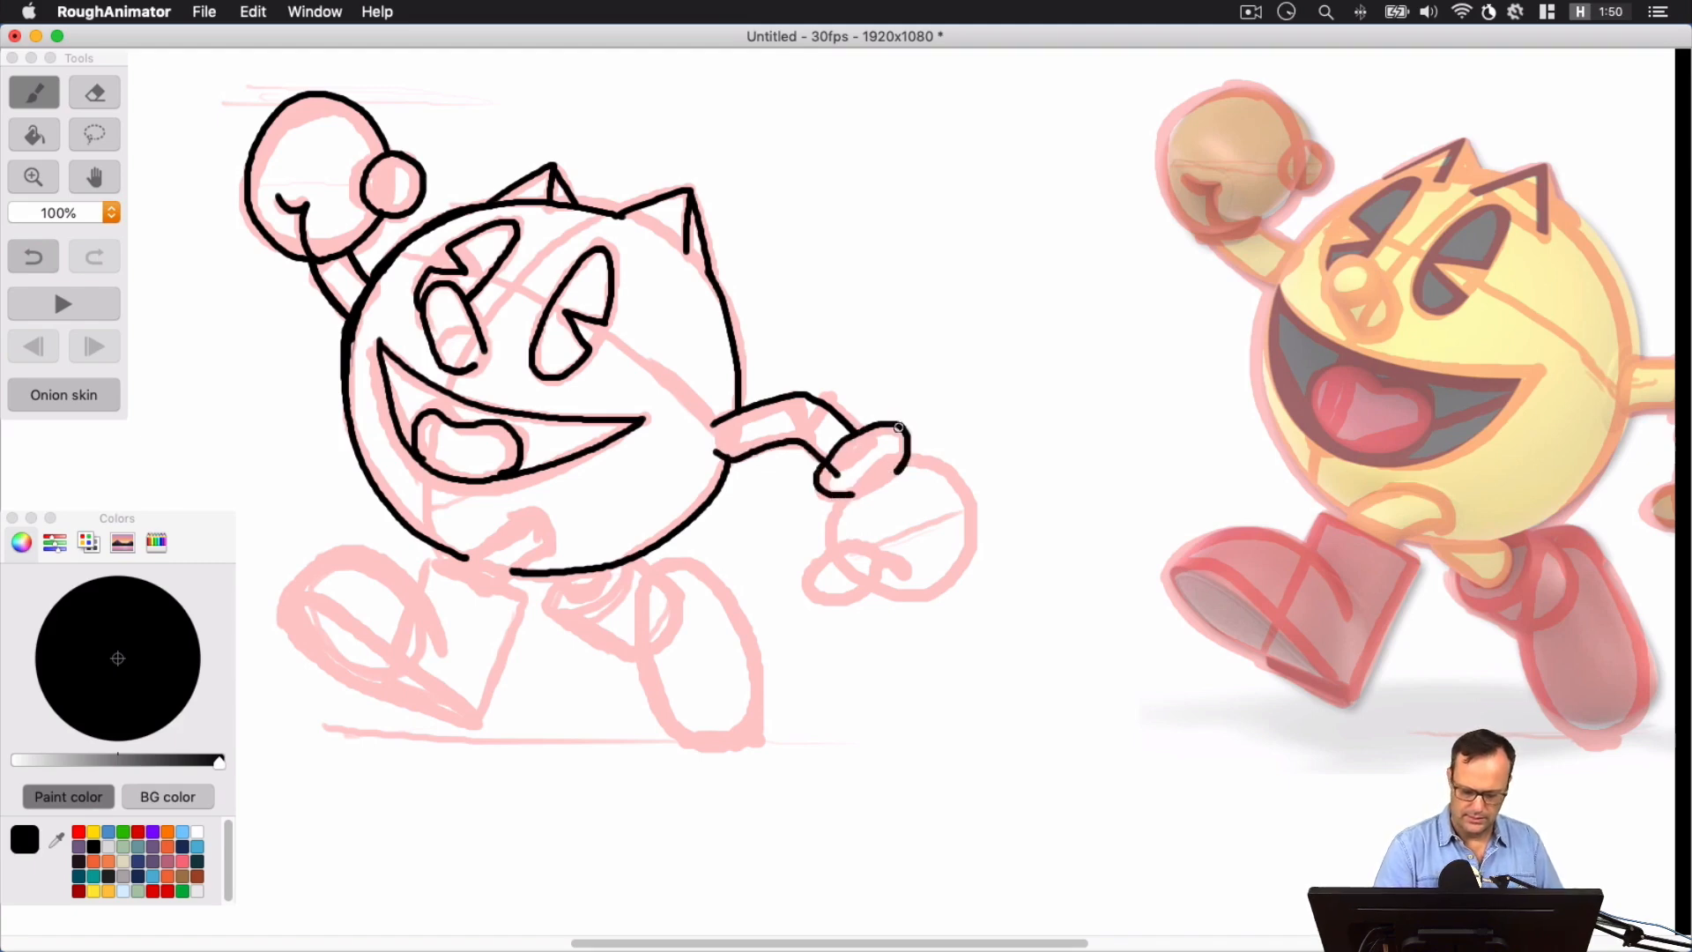
pyautogui.moveTo(829, 546)
pyautogui.mouseDown()
pyautogui.moveTo(840, 505)
pyautogui.moveTo(889, 463)
pyautogui.moveTo(931, 460)
pyautogui.moveTo(958, 488)
pyautogui.moveTo(970, 552)
pyautogui.moveTo(946, 599)
pyautogui.moveTo(874, 588)
pyautogui.moveTo(850, 549)
pyautogui.moveTo(810, 577)
pyautogui.moveTo(839, 602)
pyautogui.moveTo(875, 569)
pyautogui.moveTo(832, 544)
pyautogui.mouseUp()
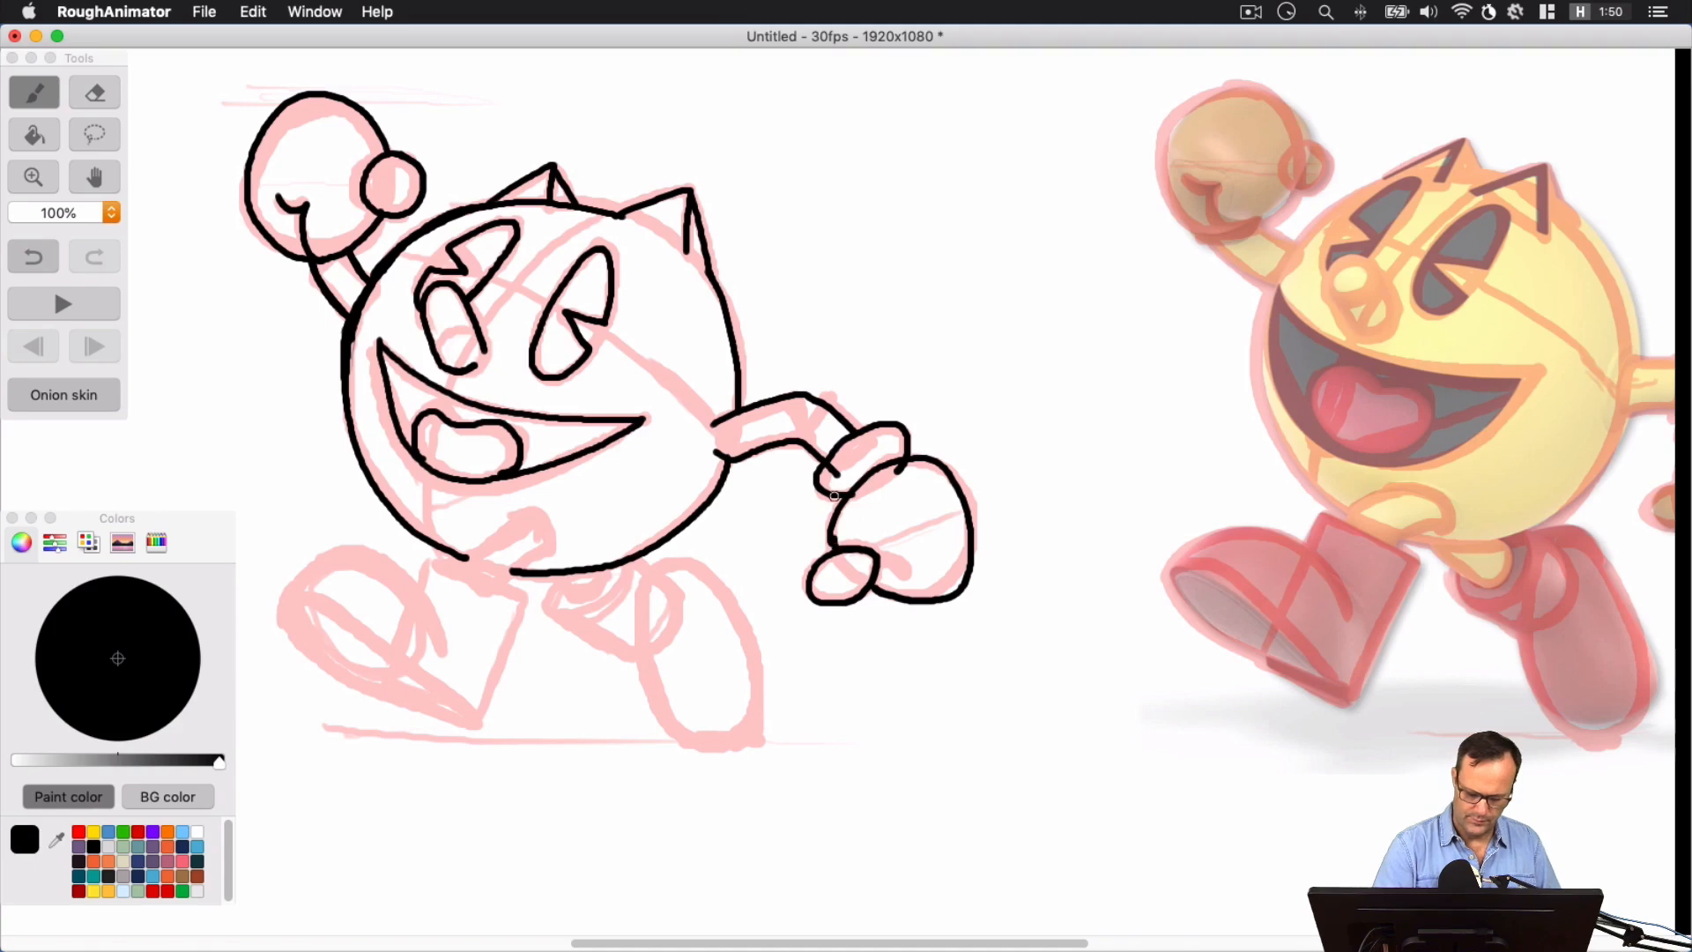
# Erase the arm line overlapping the lowered glove's cuff and return to the brush
pyautogui.click(88, 95)
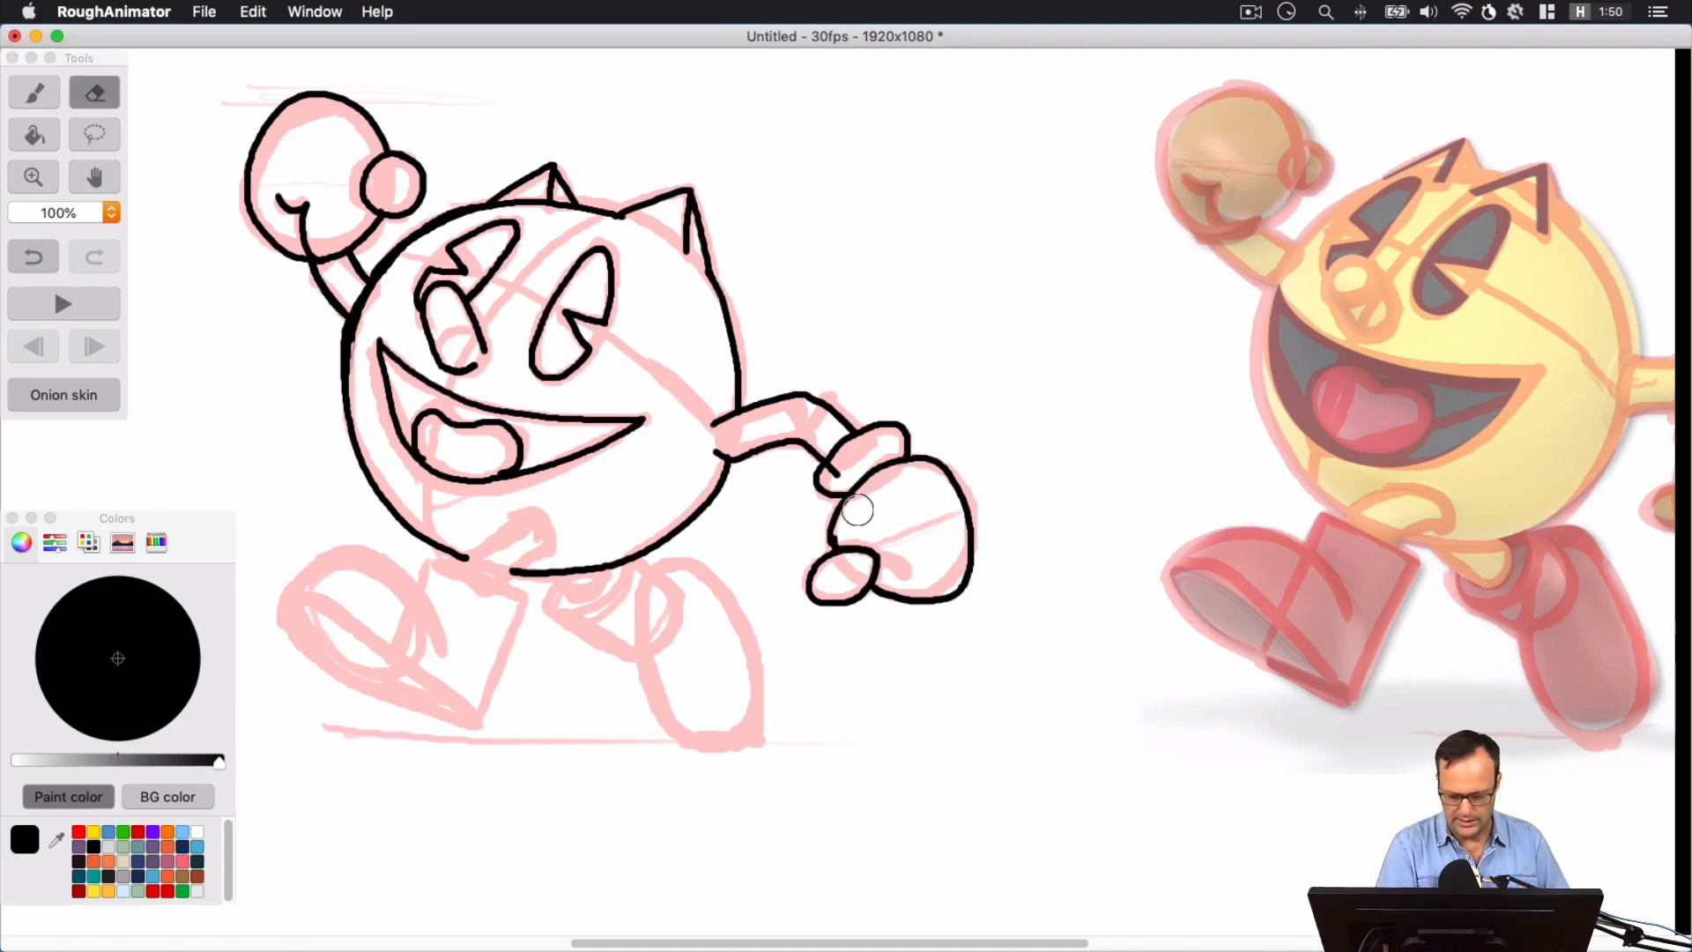
pyautogui.moveTo(837, 472); pyautogui.dragTo(838, 468)
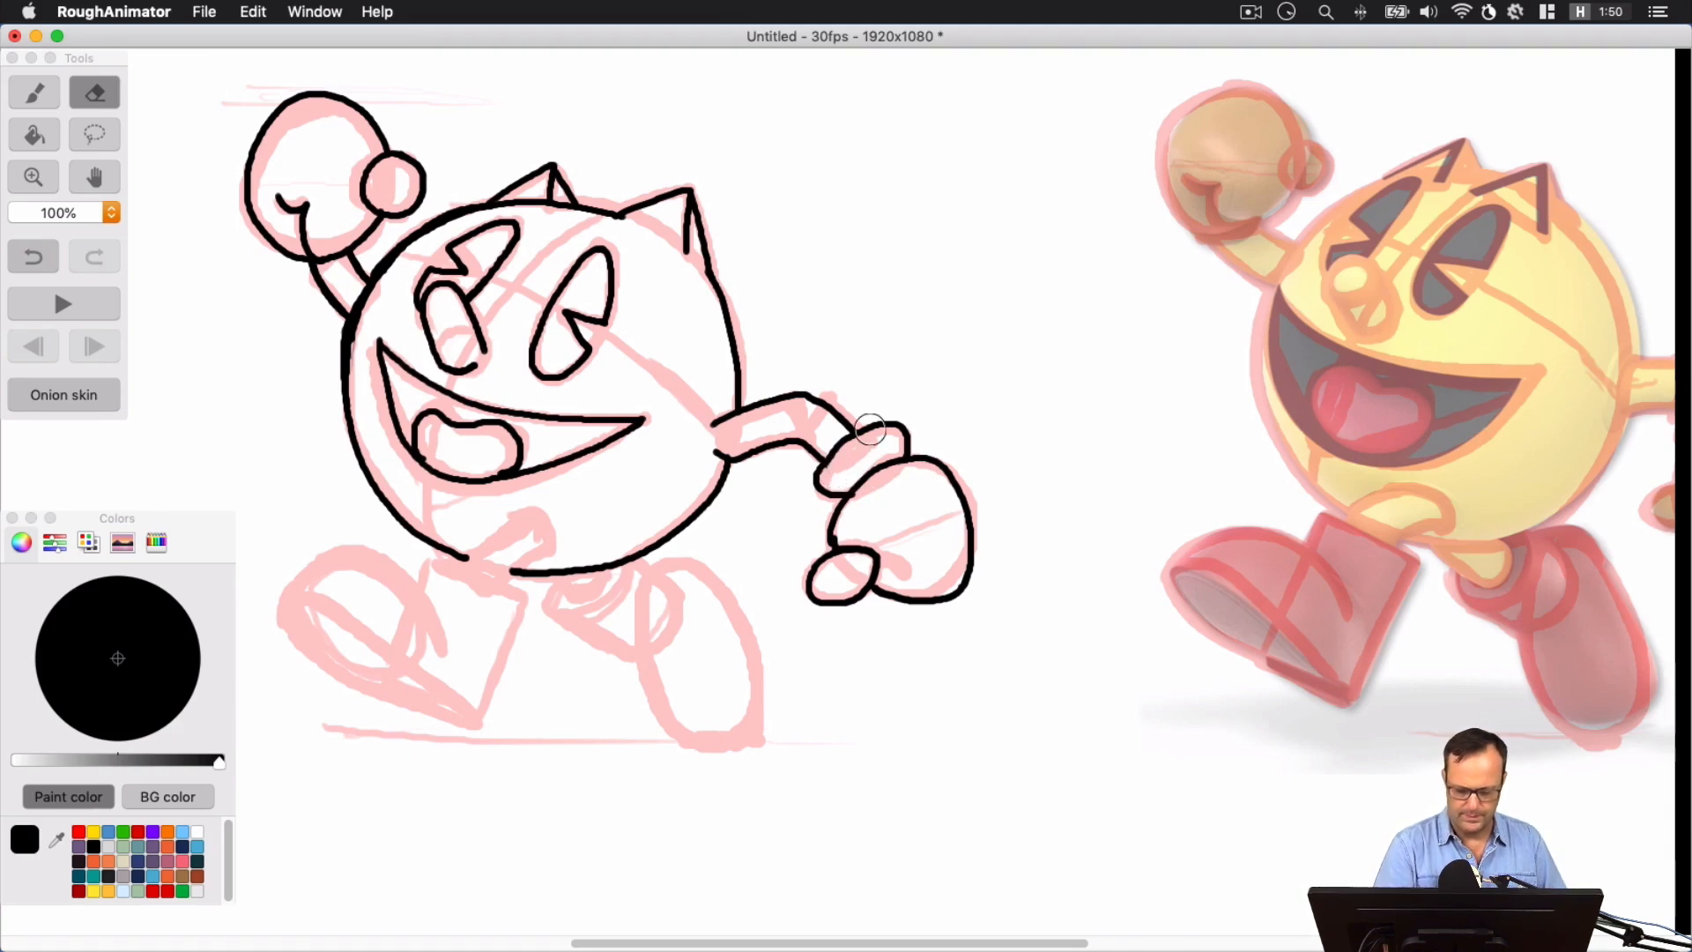
pyautogui.click(35, 93)
pyautogui.click(83, 44)
pyautogui.press('space')
pyautogui.moveTo(736, 519)
pyautogui.mouseDown()
pyautogui.moveTo(932, 411)
pyautogui.moveTo(1000, 443)
pyautogui.mouseUp()
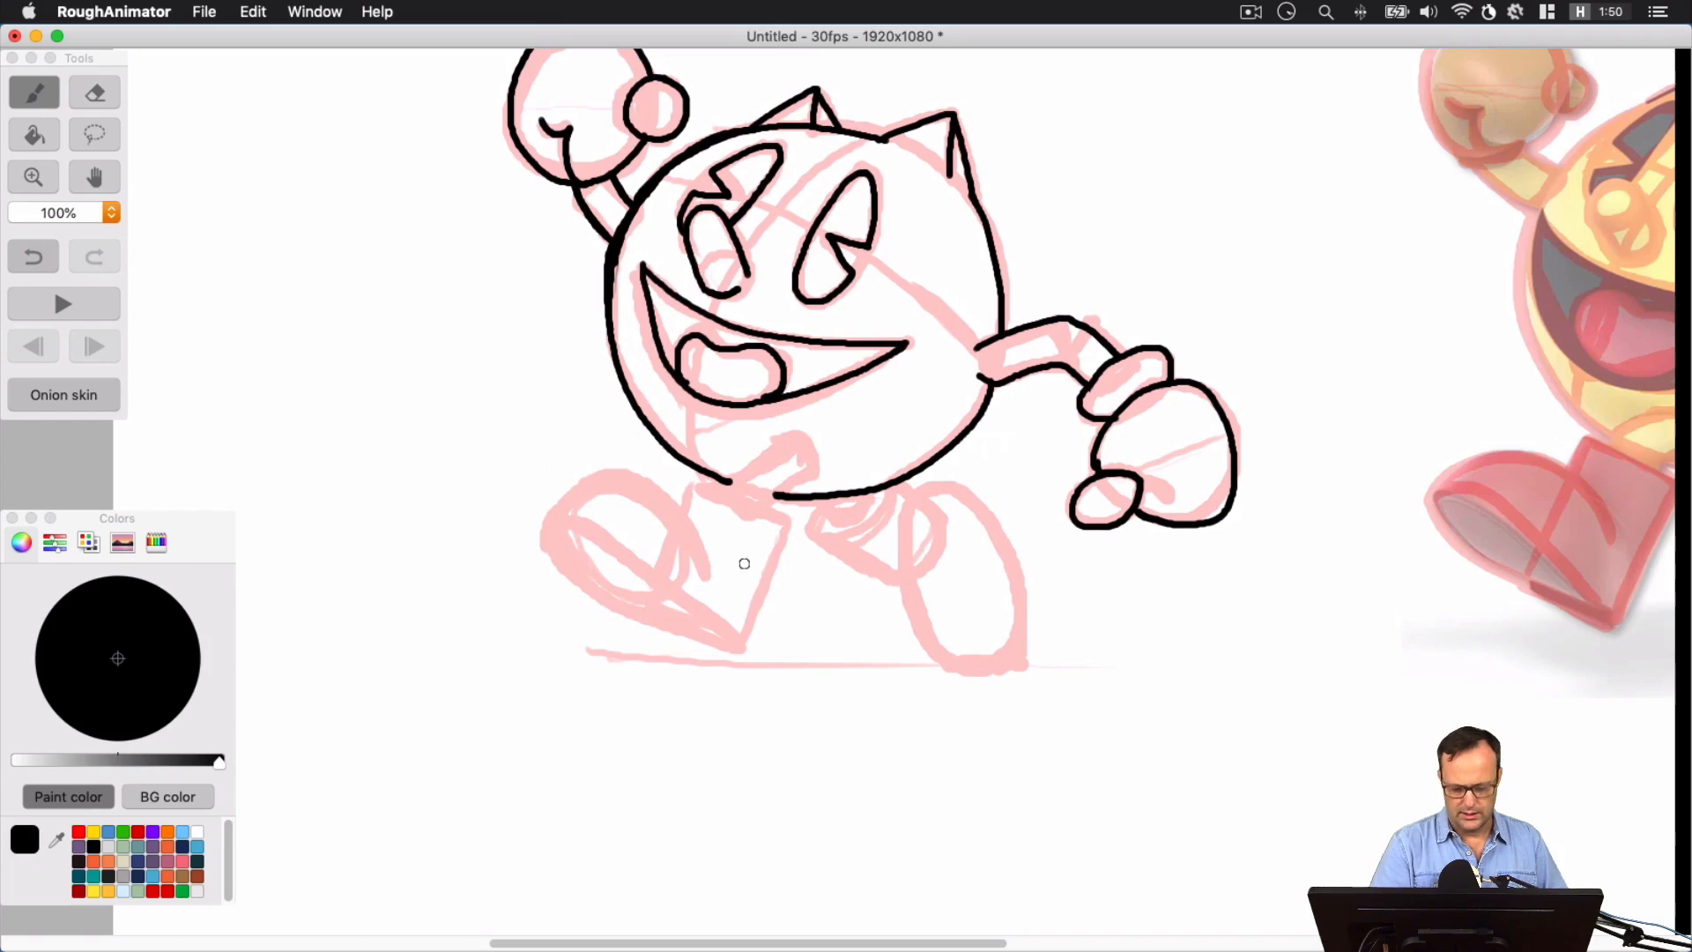
# Ink the raised front leg and its boot, including the cuff, rounded toe, and the sole line running to the pointed heel
pyautogui.moveTo(804, 442)
pyautogui.mouseDown()
pyautogui.moveTo(764, 512)
pyautogui.moveTo(752, 461)
pyautogui.moveTo(787, 441)
pyautogui.mouseUp()
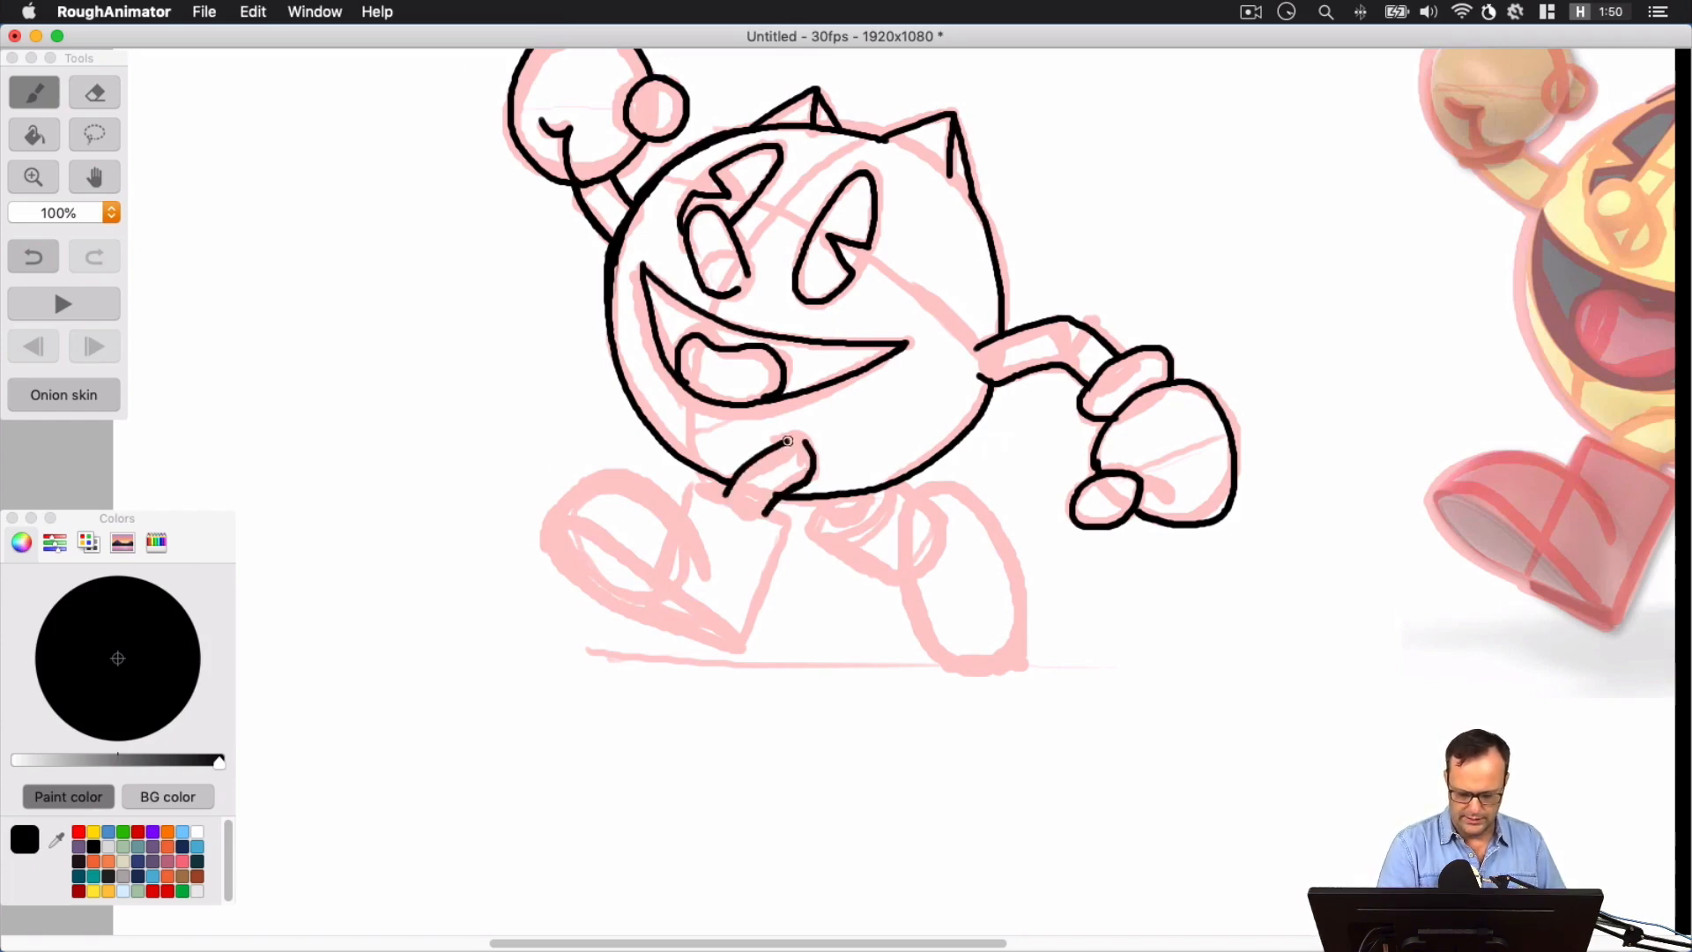
pyautogui.moveTo(694, 485); pyautogui.dragTo(786, 520)
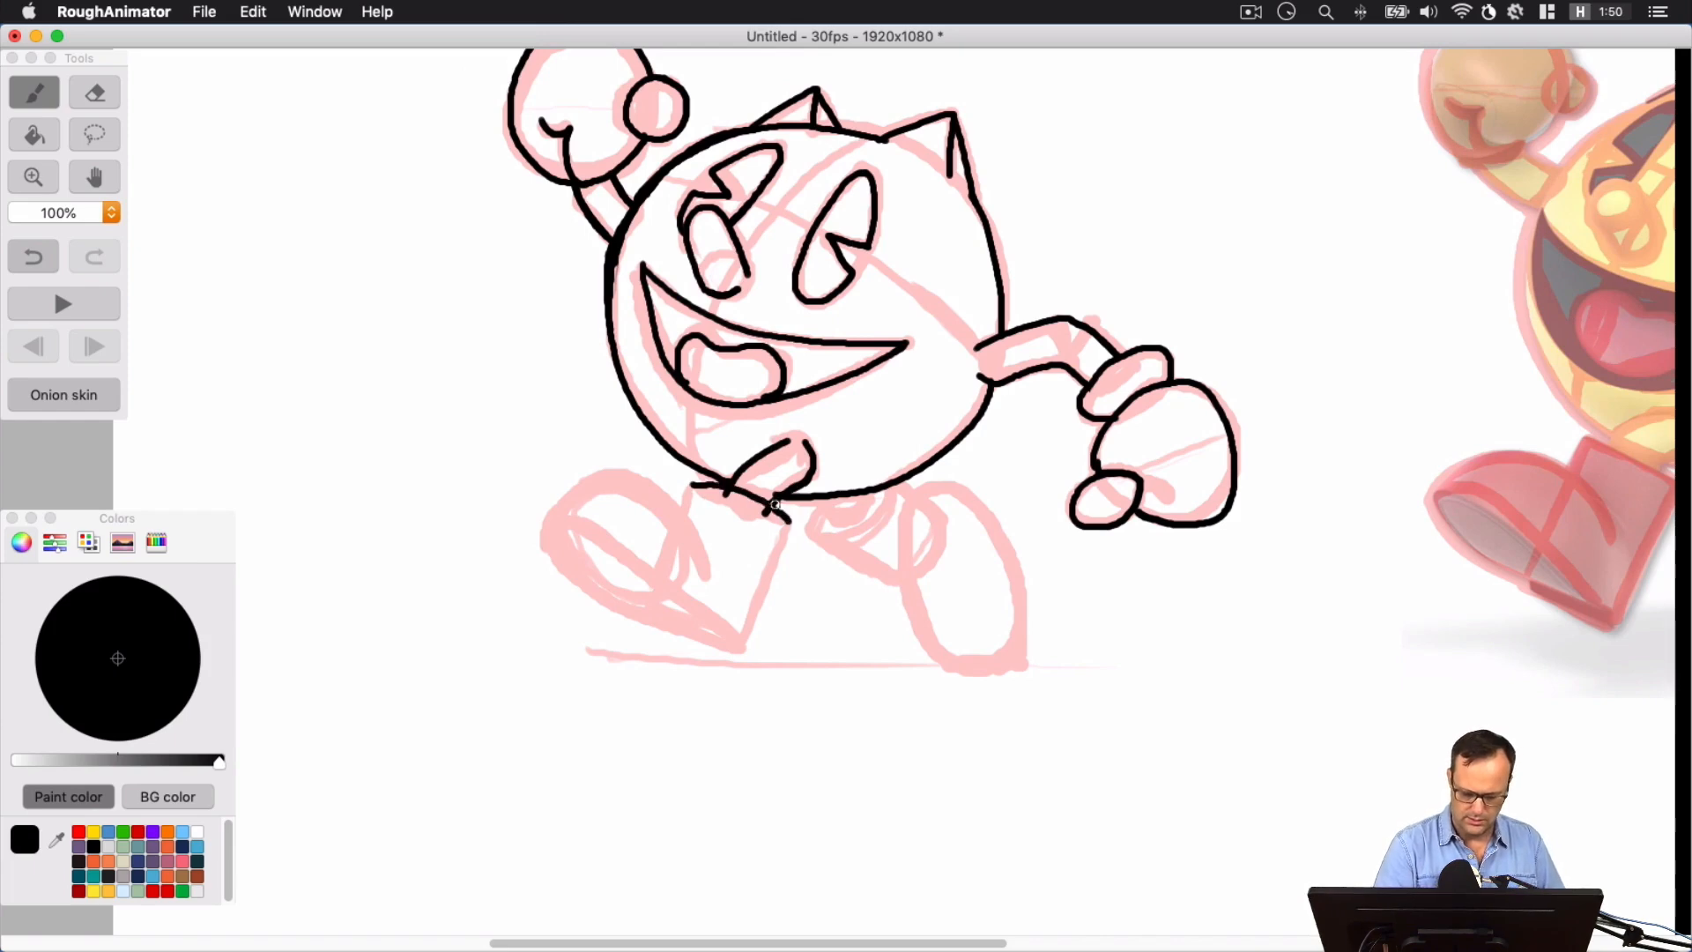
pyautogui.press('super+z')
pyautogui.moveTo(693, 485)
pyautogui.mouseDown()
pyautogui.moveTo(784, 523)
pyautogui.moveTo(742, 644)
pyautogui.mouseUp()
pyautogui.moveTo(694, 494)
pyautogui.mouseDown()
pyautogui.moveTo(695, 539)
pyautogui.moveTo(648, 484)
pyautogui.moveTo(598, 475)
pyautogui.moveTo(555, 531)
pyautogui.mouseUp()
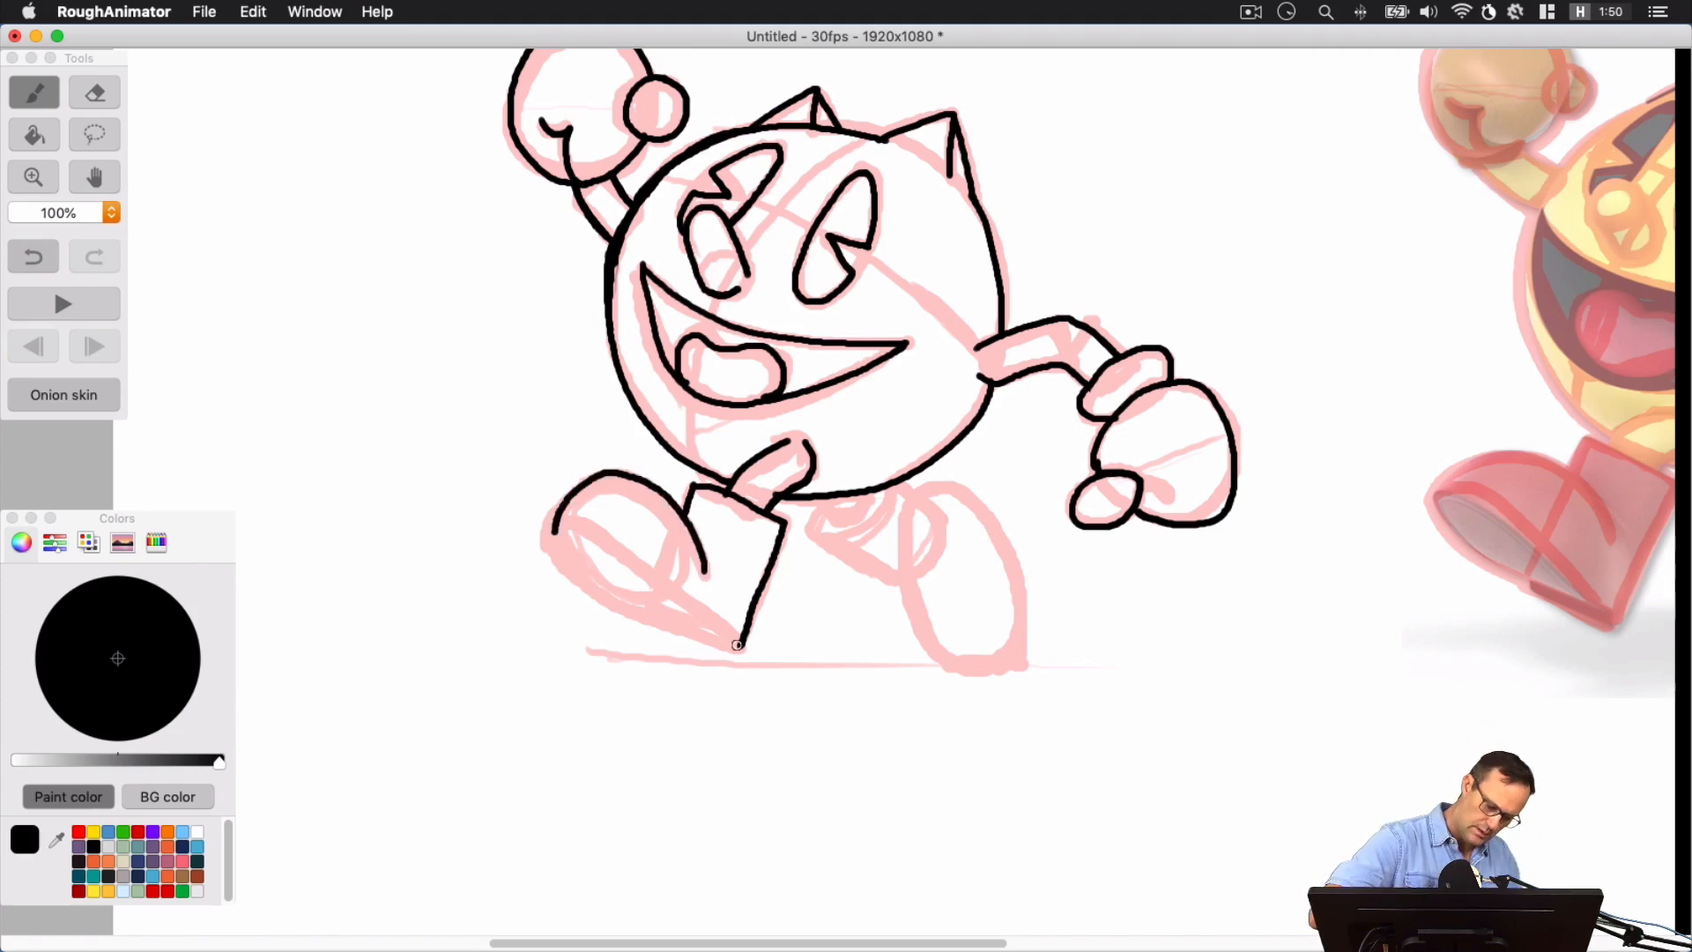
pyautogui.moveTo(741, 646)
pyautogui.mouseDown()
pyautogui.moveTo(637, 557)
pyautogui.moveTo(554, 528)
pyautogui.moveTo(624, 606)
pyautogui.moveTo(724, 642)
pyautogui.mouseUp()
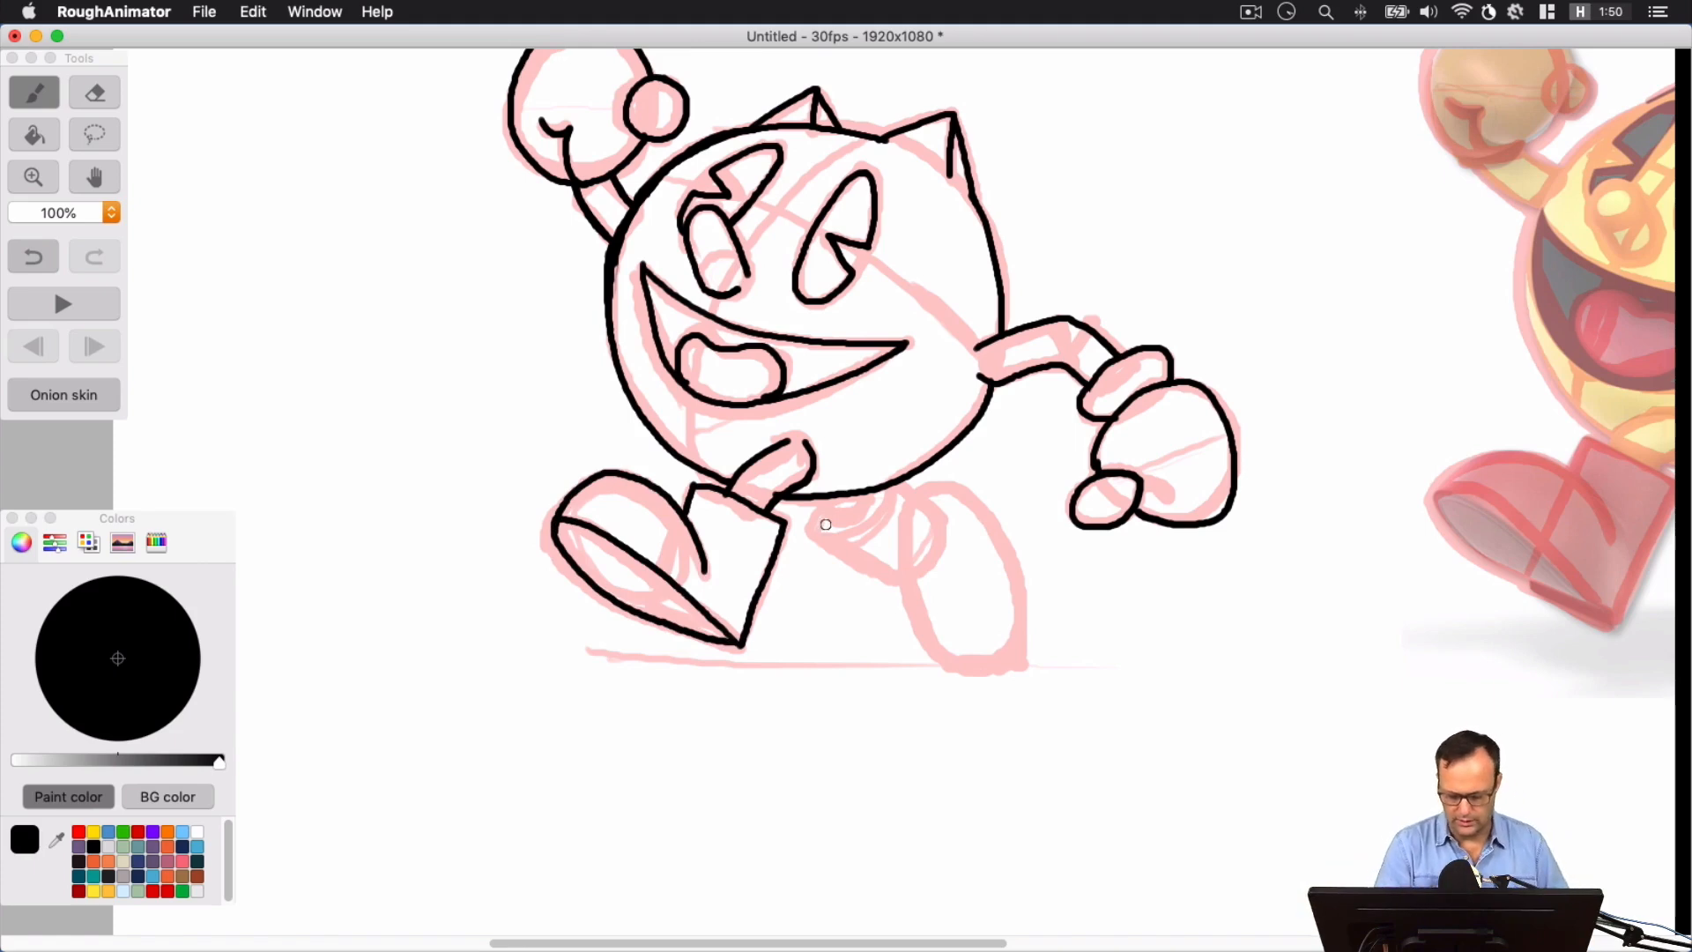
# Ink the back leg under the body with its curved boot cuff, ankle section and long oval foot
pyautogui.moveTo(817, 500)
pyautogui.mouseDown()
pyautogui.moveTo(832, 520)
pyautogui.moveTo(873, 500)
pyautogui.moveTo(814, 539)
pyautogui.moveTo(888, 515)
pyautogui.moveTo(895, 487)
pyautogui.mouseUp()
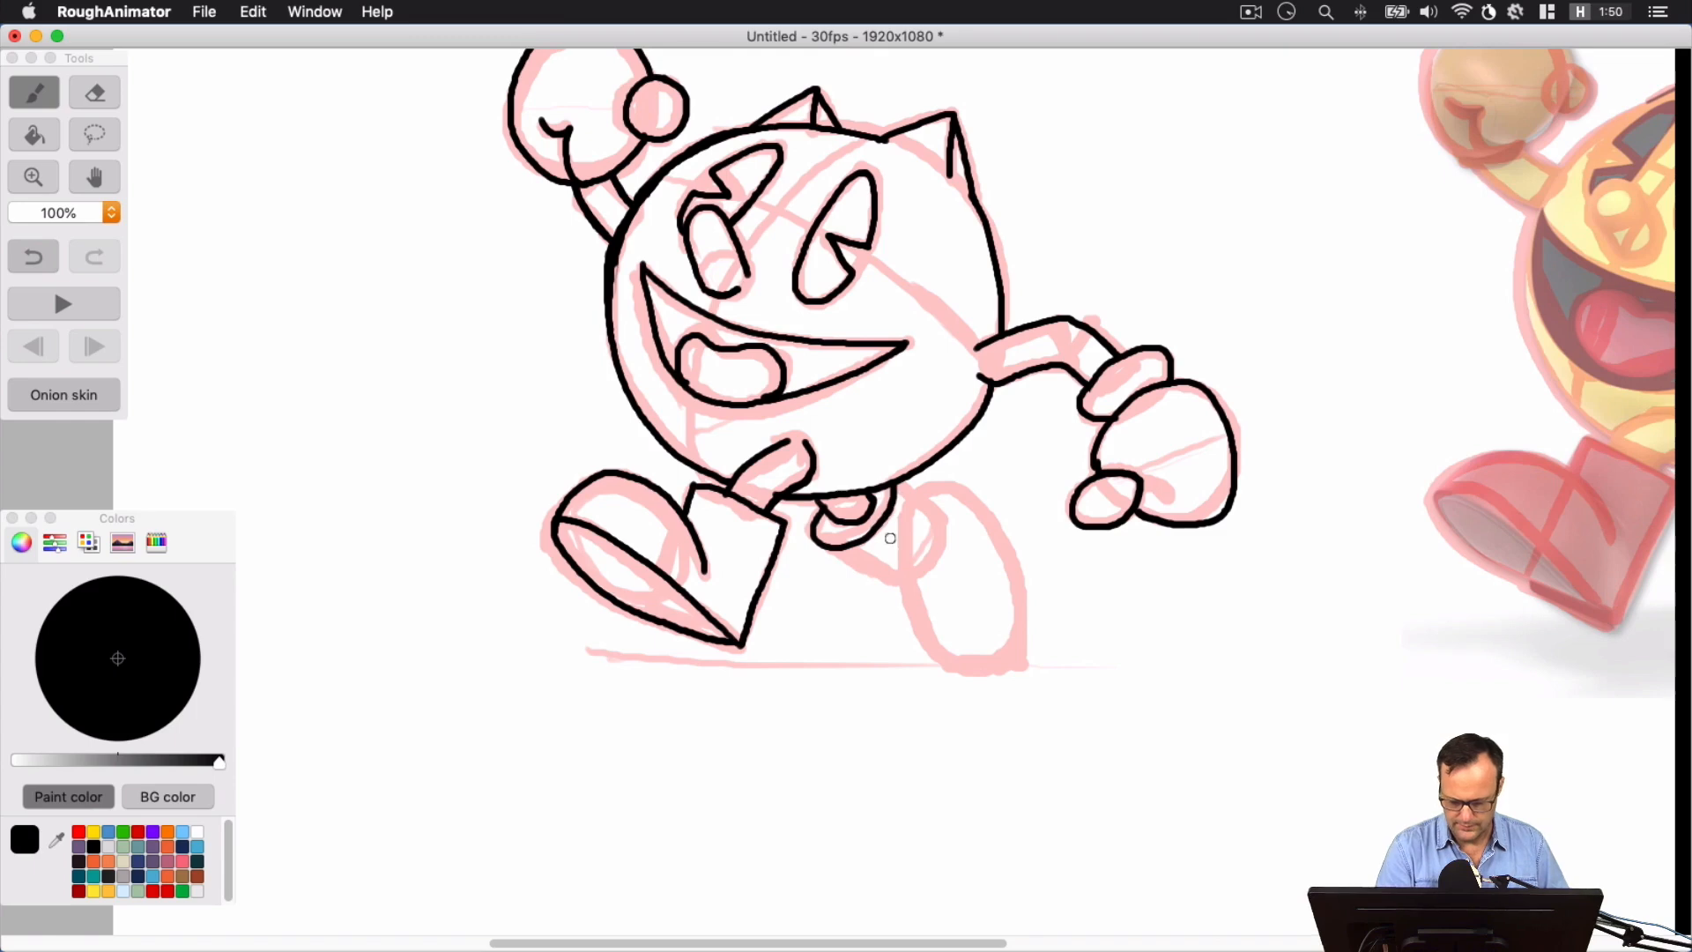
pyautogui.moveTo(888, 586)
pyautogui.mouseDown()
pyautogui.moveTo(940, 543)
pyautogui.moveTo(946, 497)
pyautogui.moveTo(918, 514)
pyautogui.moveTo(941, 528)
pyautogui.moveTo(896, 482)
pyautogui.mouseUp()
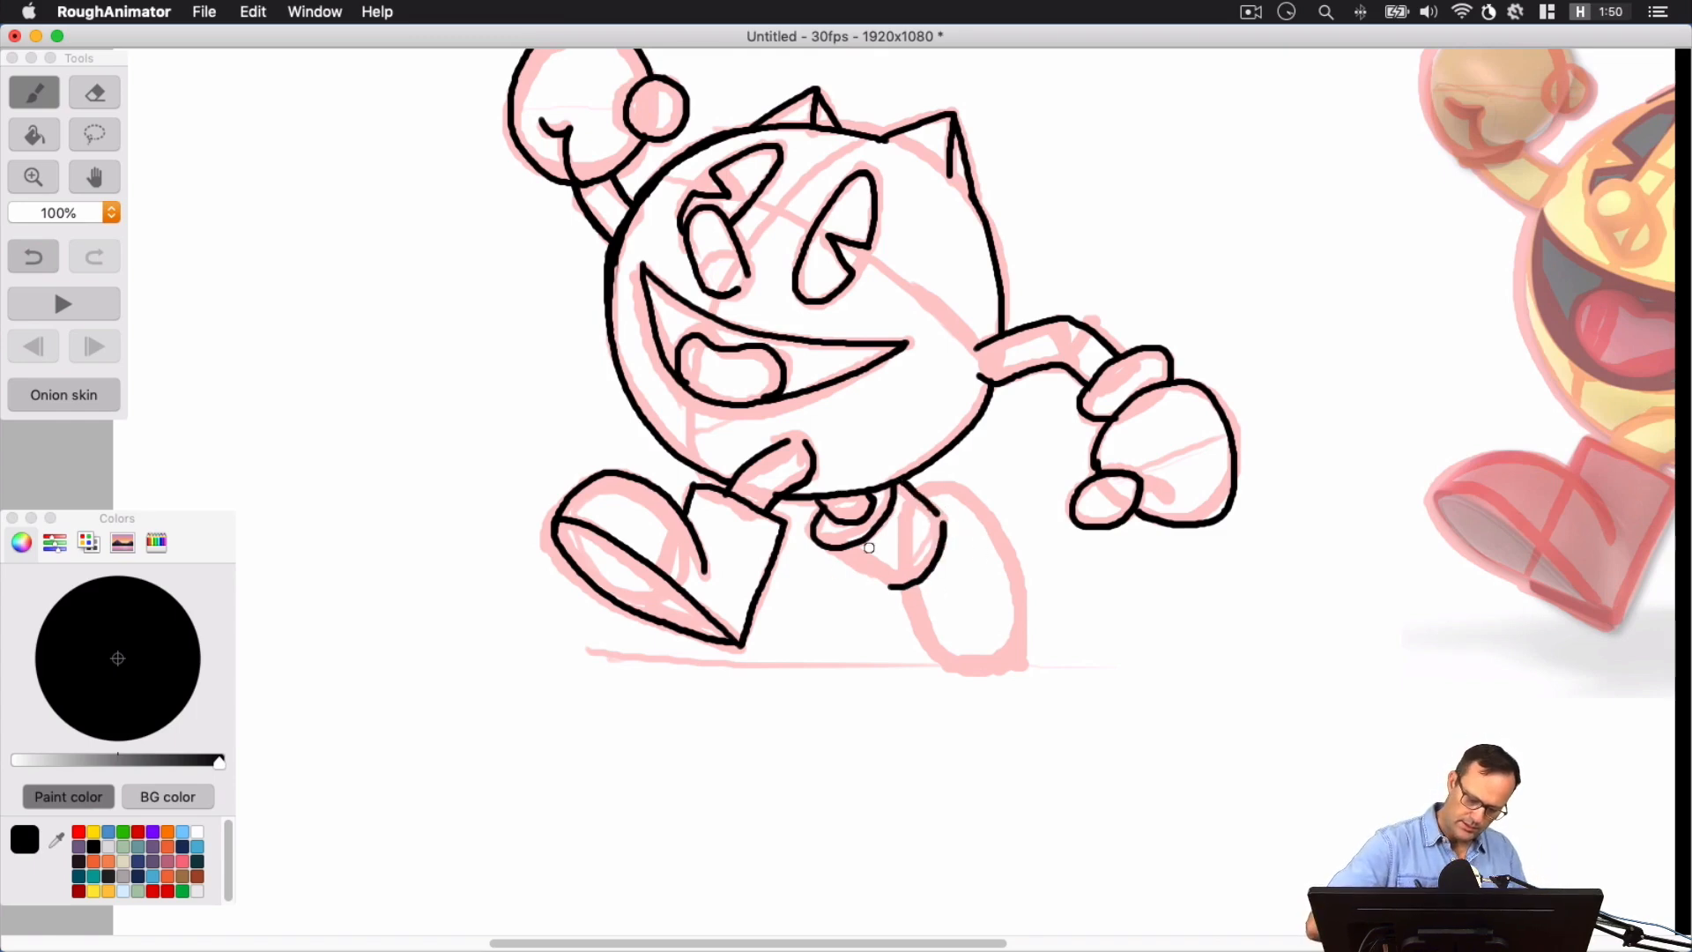
pyautogui.moveTo(814, 539)
pyautogui.mouseDown()
pyautogui.moveTo(892, 591)
pyautogui.moveTo(959, 673)
pyautogui.moveTo(989, 673)
pyautogui.moveTo(1020, 652)
pyautogui.moveTo(1022, 590)
pyautogui.moveTo(996, 514)
pyautogui.moveTo(923, 473)
pyautogui.mouseUp()
pyautogui.press('super+z')
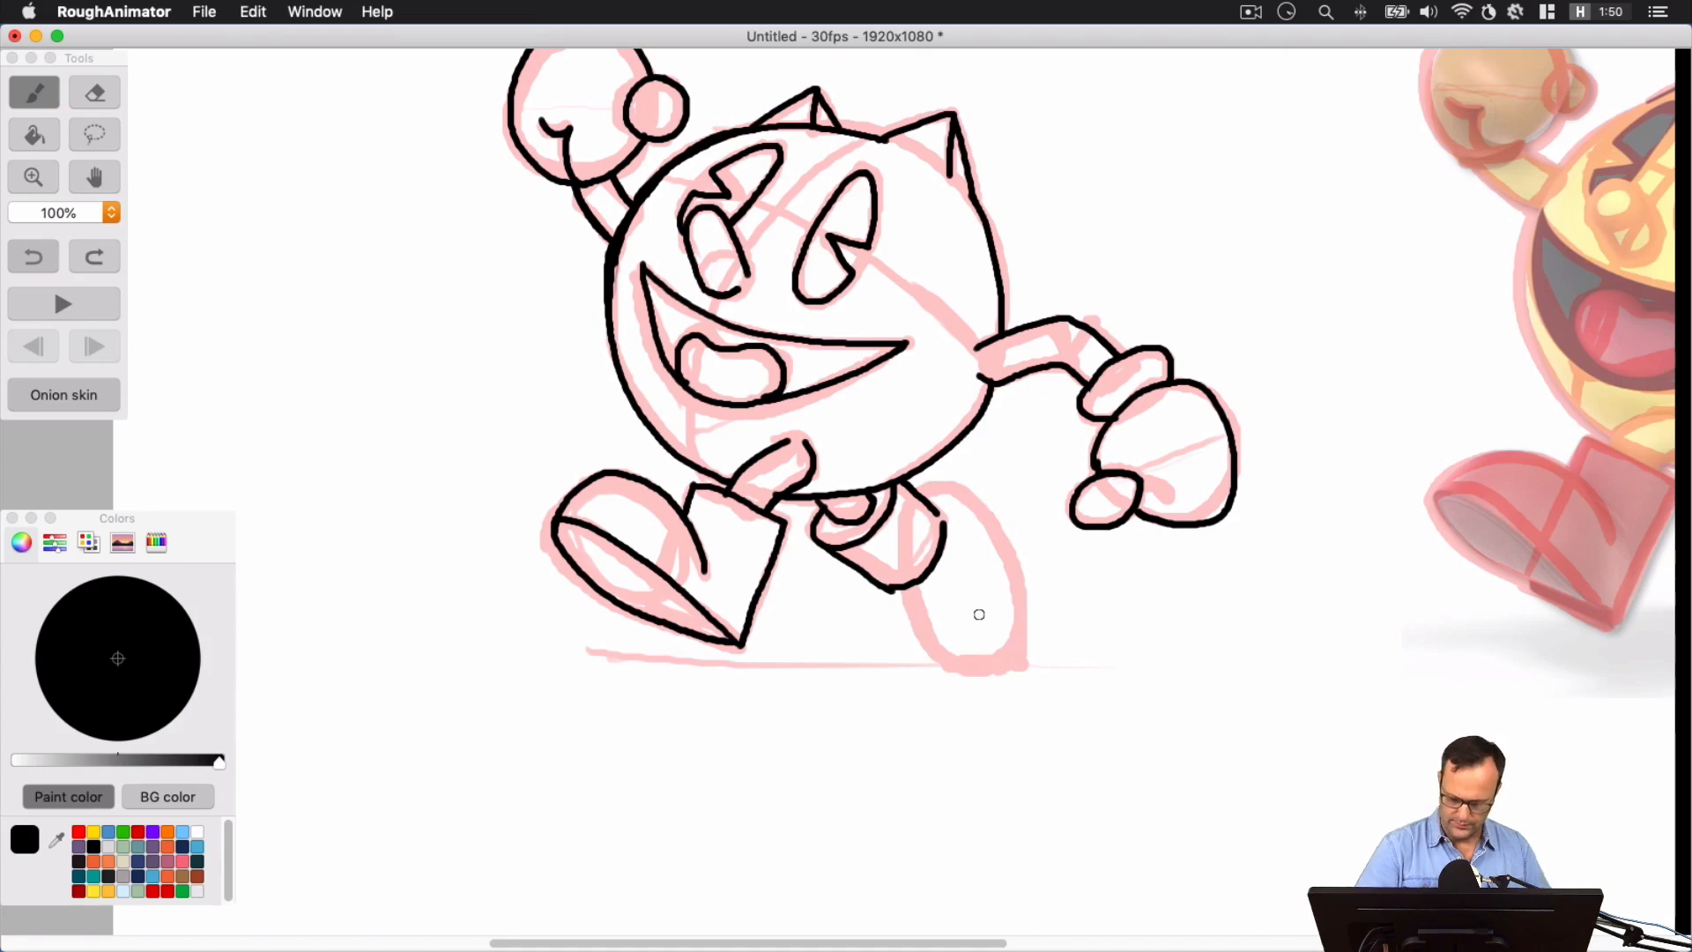
pyautogui.moveTo(897, 588)
pyautogui.mouseDown()
pyautogui.moveTo(921, 641)
pyautogui.moveTo(996, 665)
pyautogui.moveTo(1020, 586)
pyautogui.moveTo(962, 491)
pyautogui.moveTo(925, 483)
pyautogui.moveTo(923, 498)
pyautogui.mouseUp()
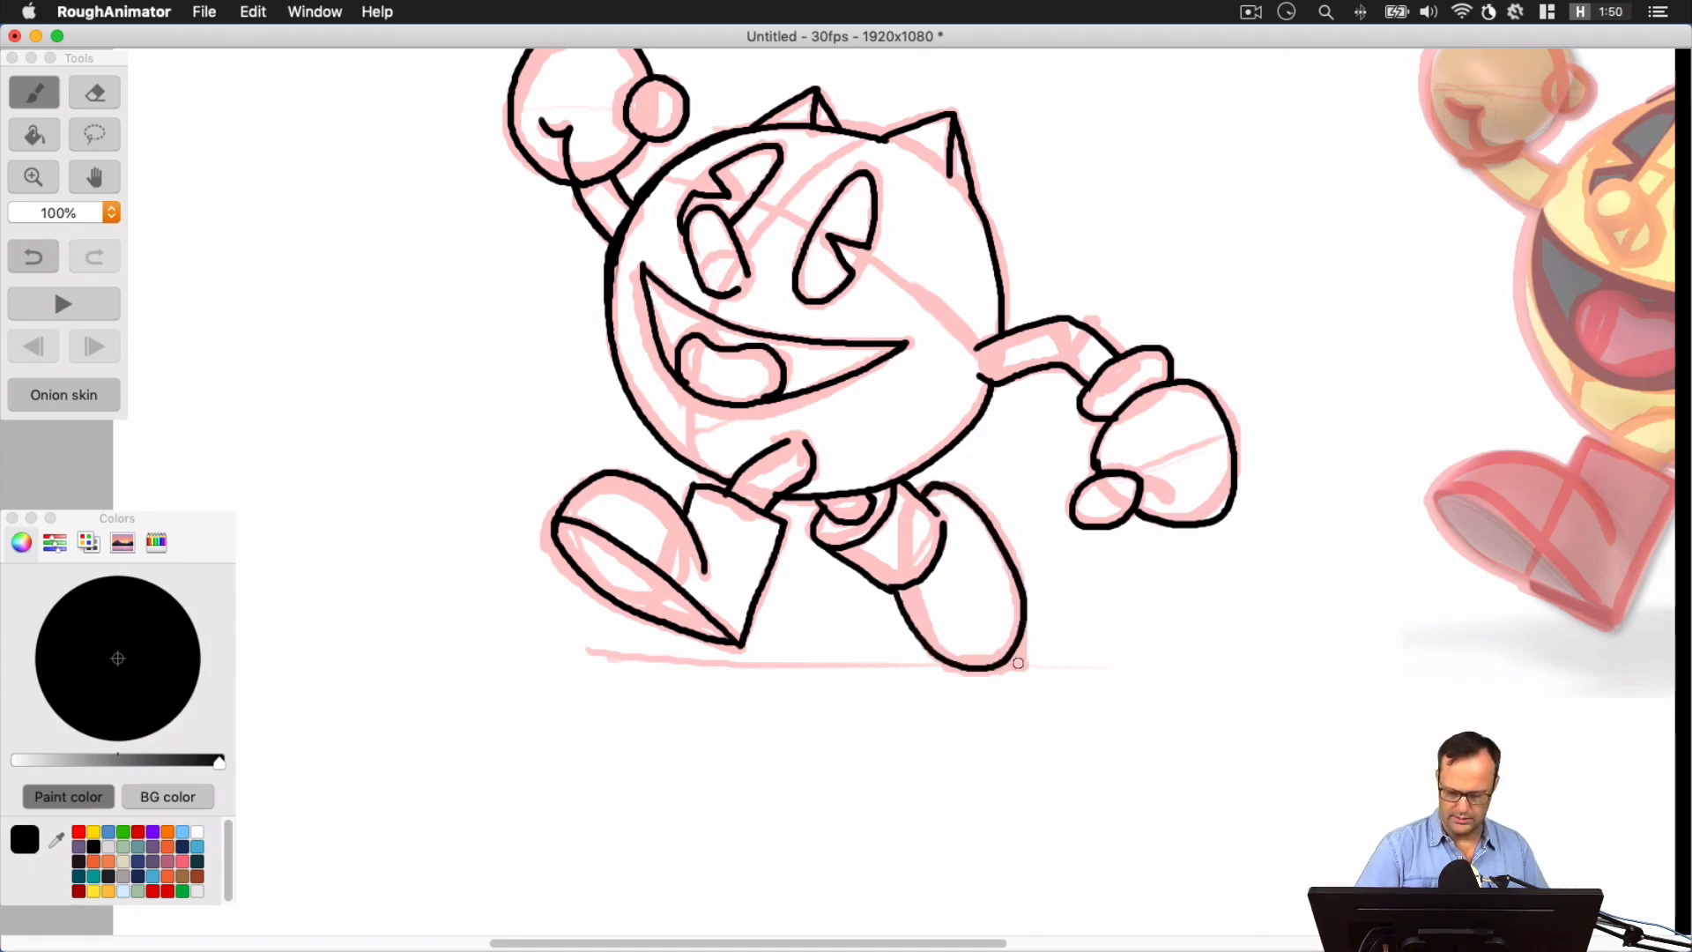
pyautogui.moveTo(962, 669)
pyautogui.mouseDown()
pyautogui.moveTo(1035, 666)
pyautogui.moveTo(907, 663)
pyautogui.mouseUp()
pyautogui.press('super+z')
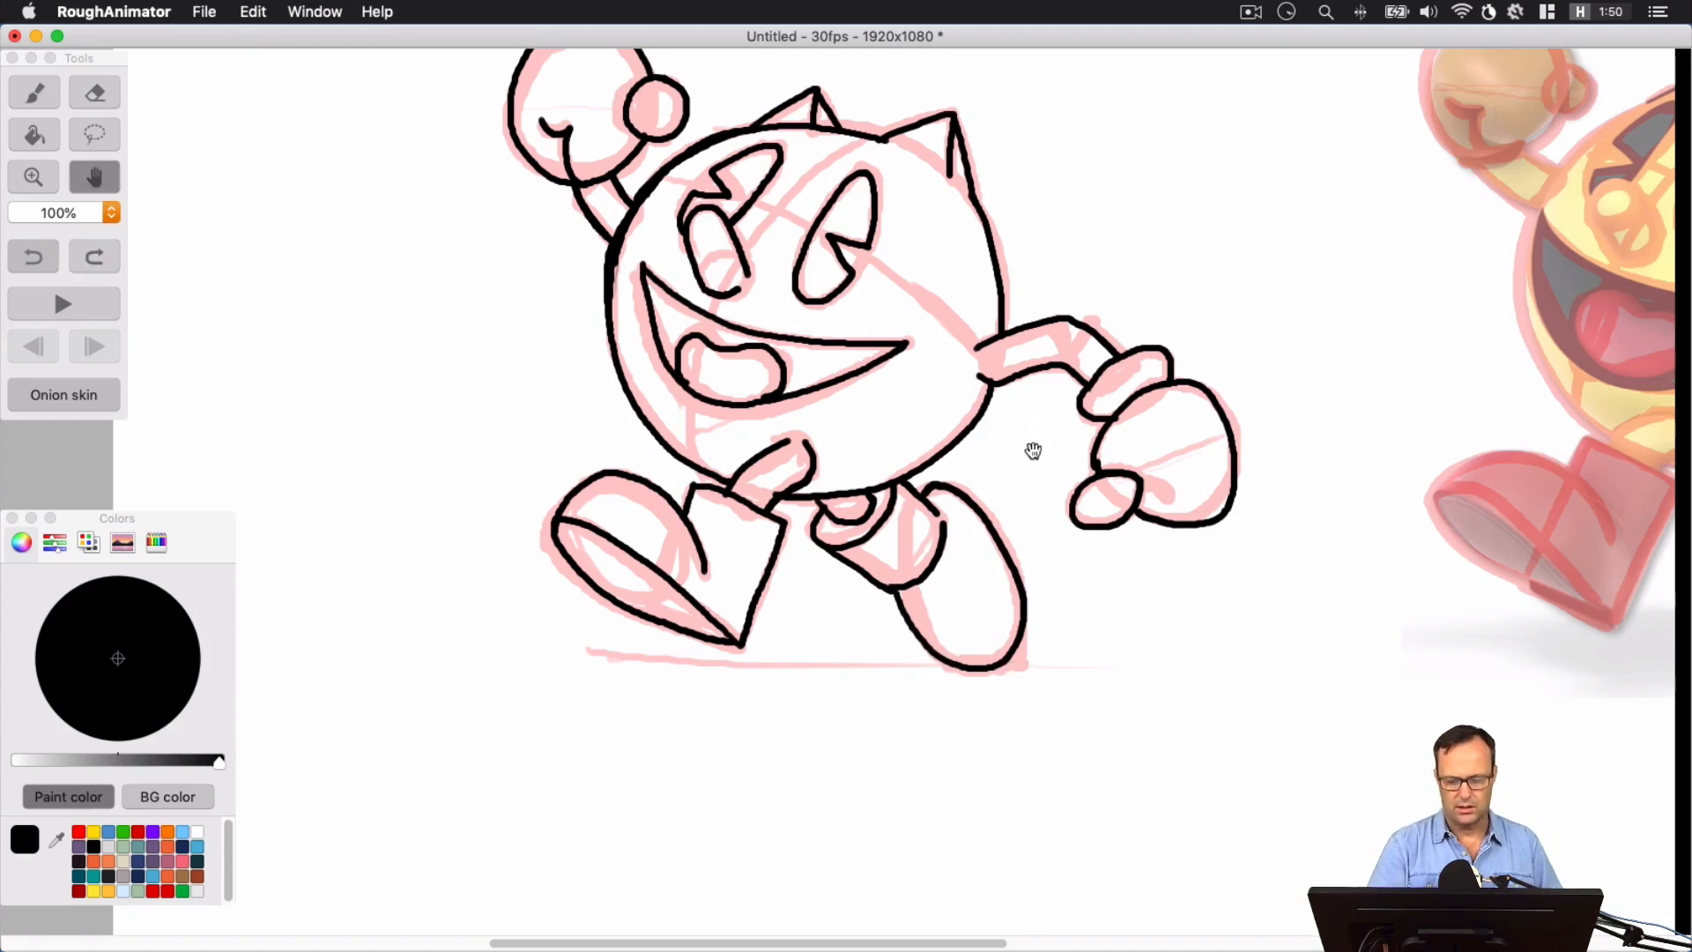
# Erase the untidy part of the body outline beside the raised arm and re-ink that curve
pyautogui.moveTo(1027, 450)
pyautogui.mouseDown()
pyautogui.moveTo(1005, 537)
pyautogui.moveTo(850, 532)
pyautogui.mouseUp()
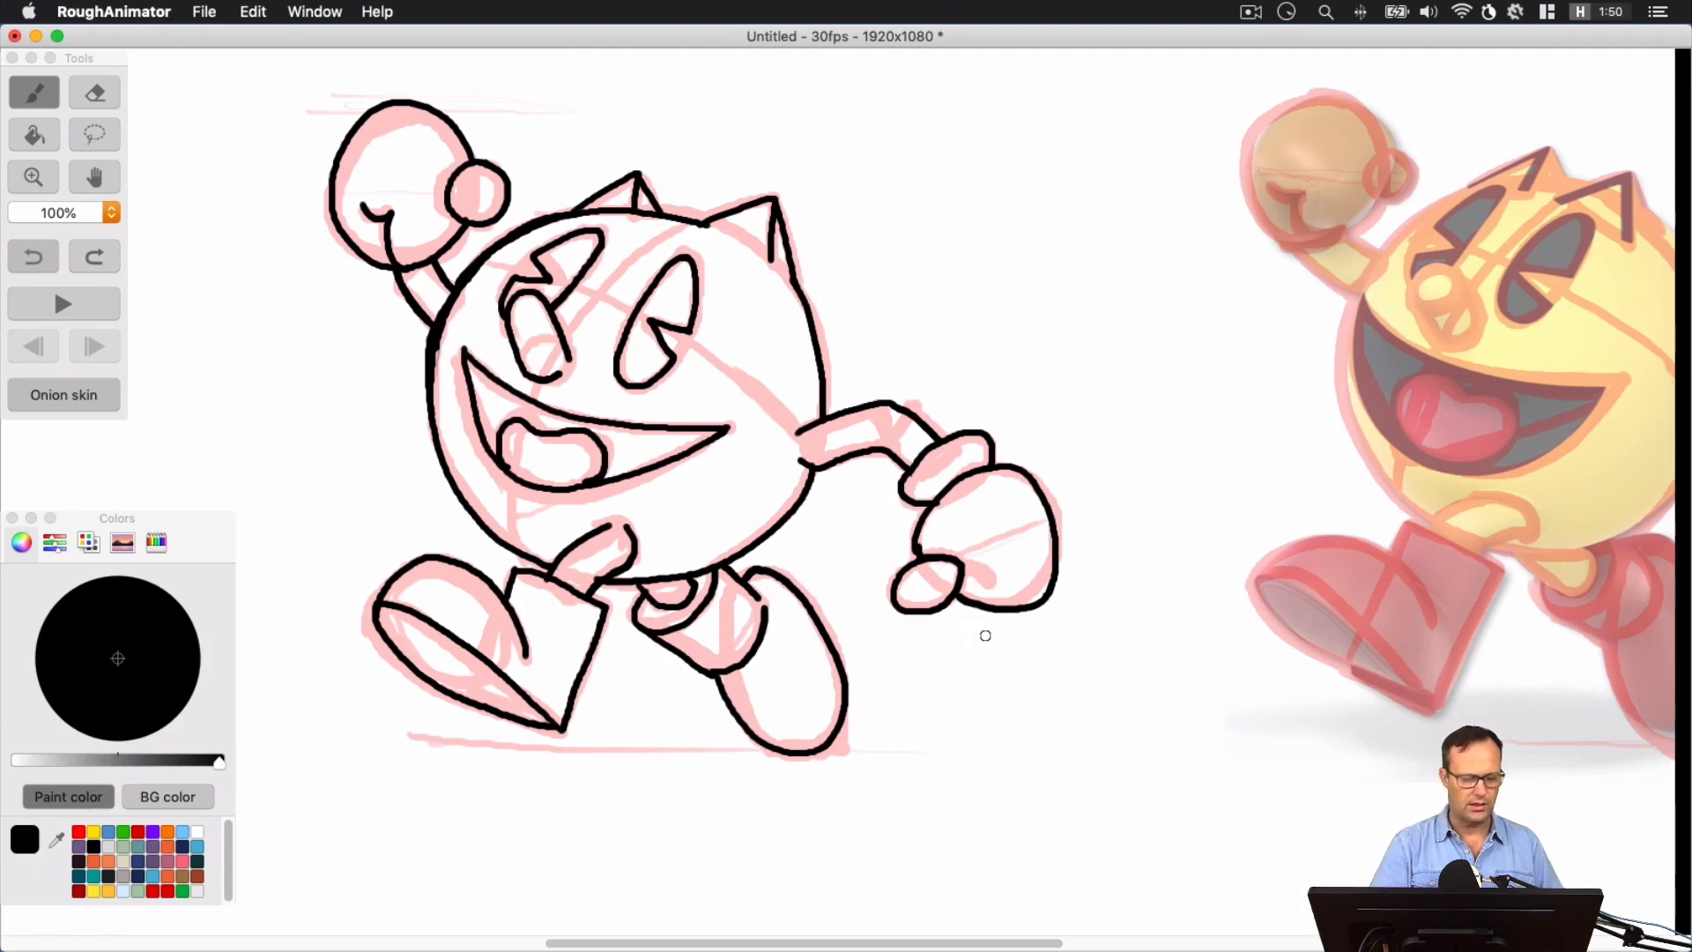
pyautogui.click(94, 92)
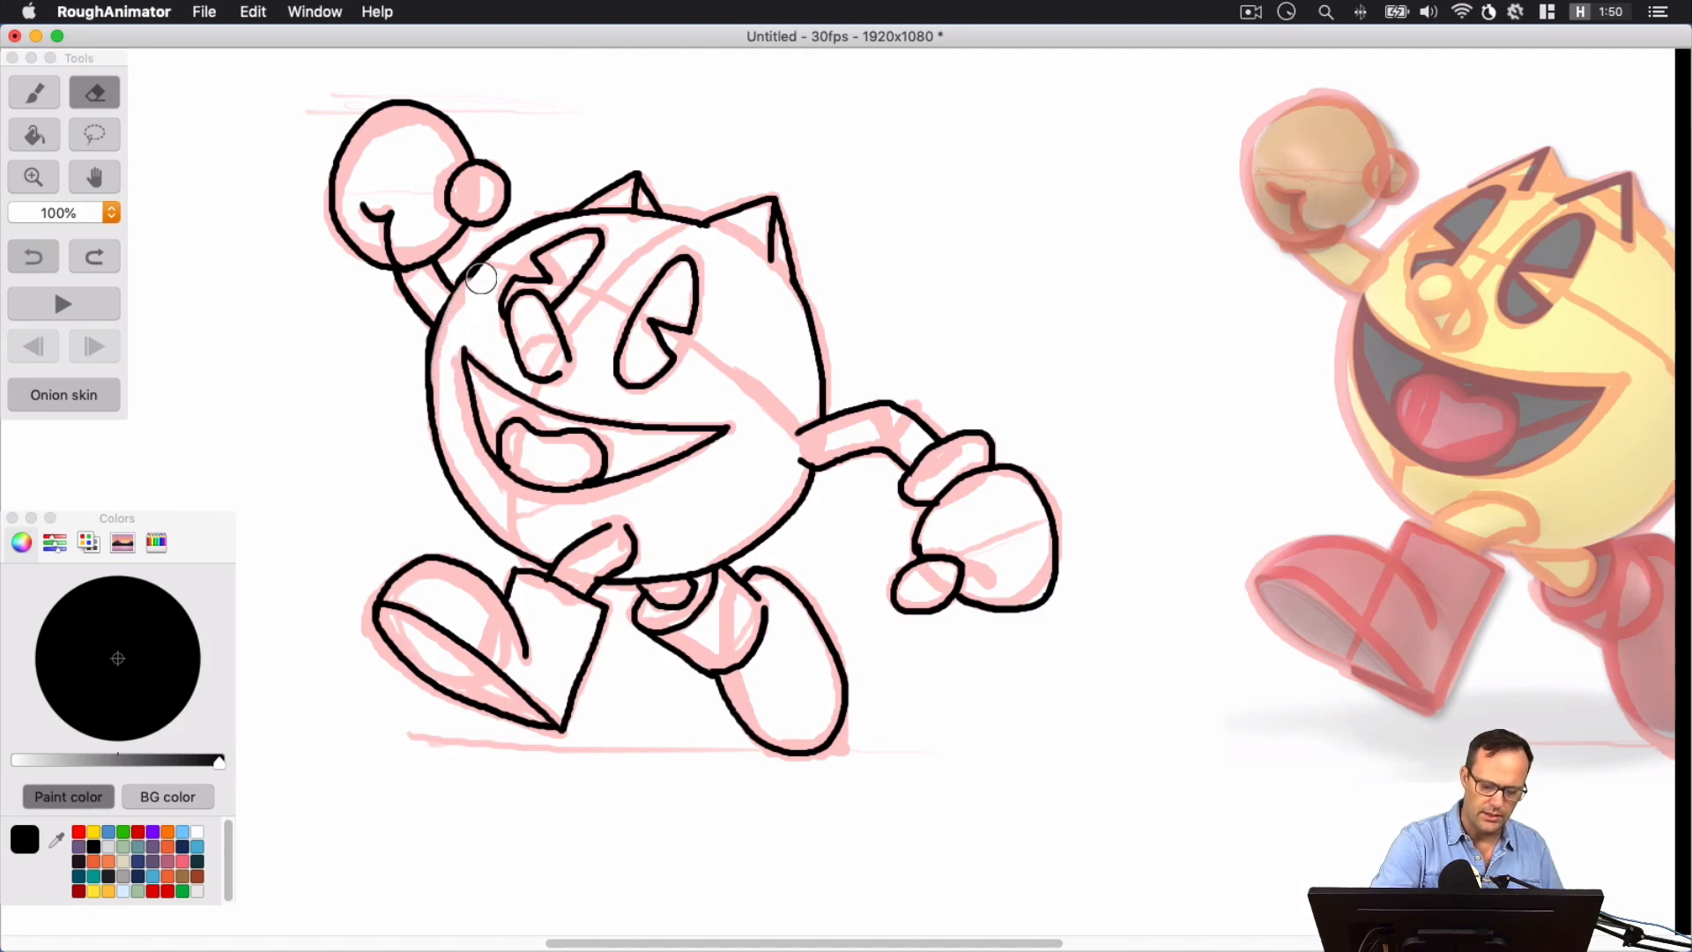
pyautogui.moveTo(481, 278); pyautogui.dragTo(539, 236)
pyautogui.click(42, 93)
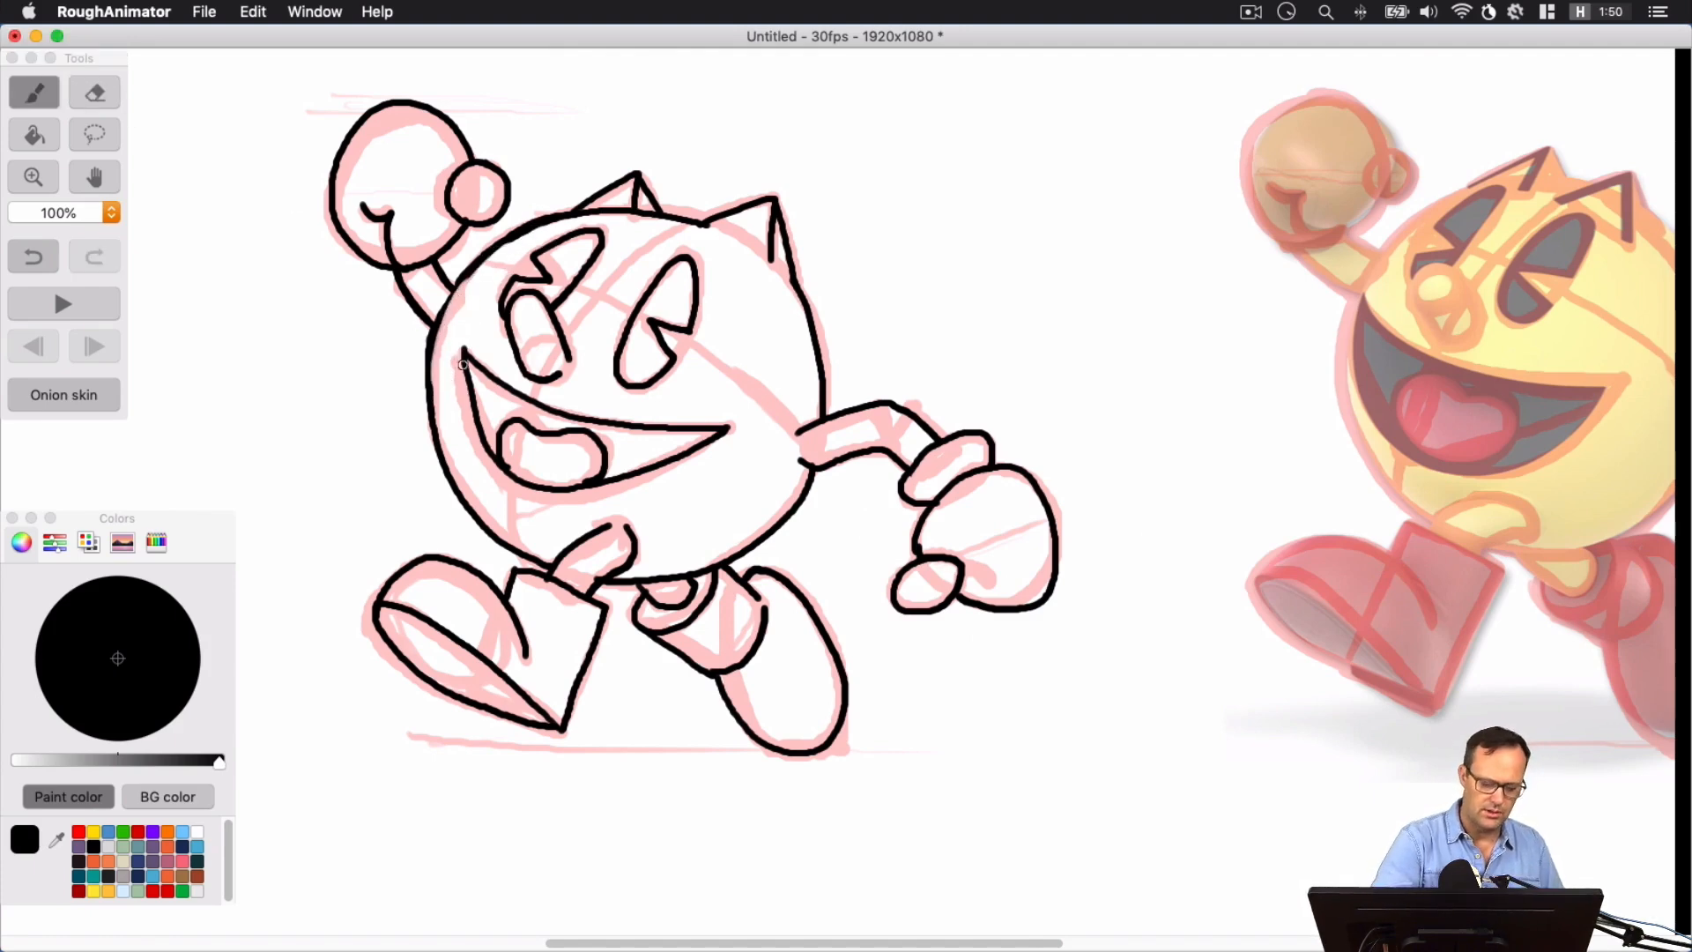
pyautogui.moveTo(435, 443)
pyautogui.mouseDown()
pyautogui.moveTo(444, 318)
pyautogui.moveTo(526, 226)
pyautogui.mouseUp()
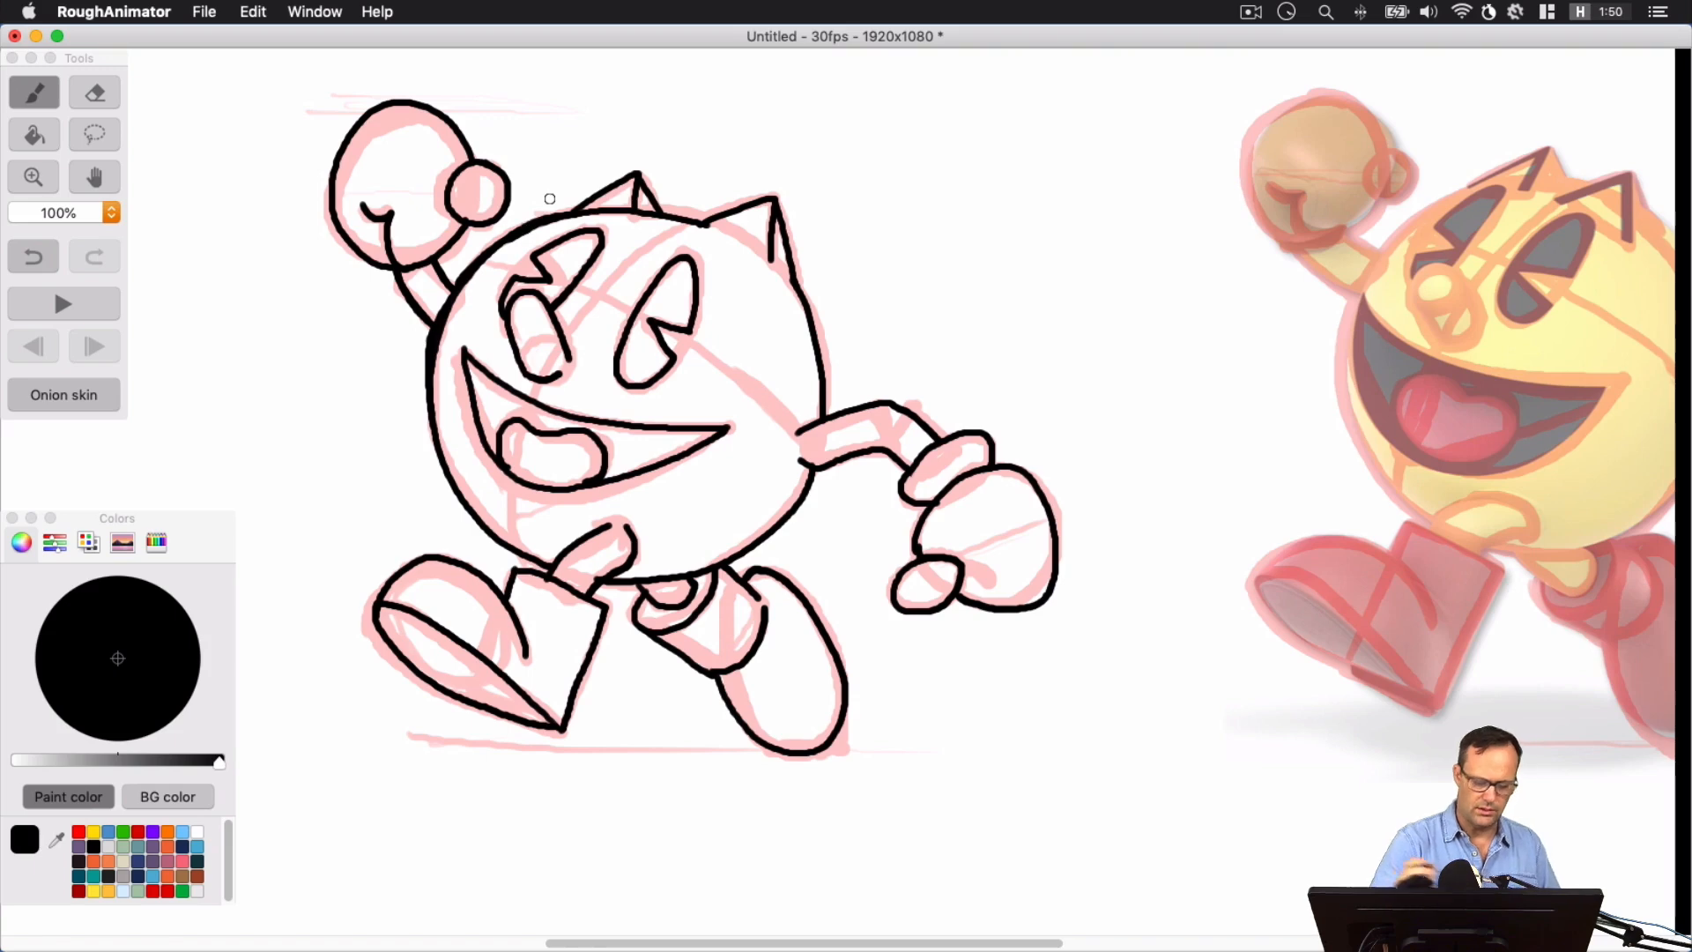
# Show the timeline, reduce the Shapes layer's opacity to zero, and close the timeline again
pyautogui.press('super+minus')
pyautogui.press('super+minus')
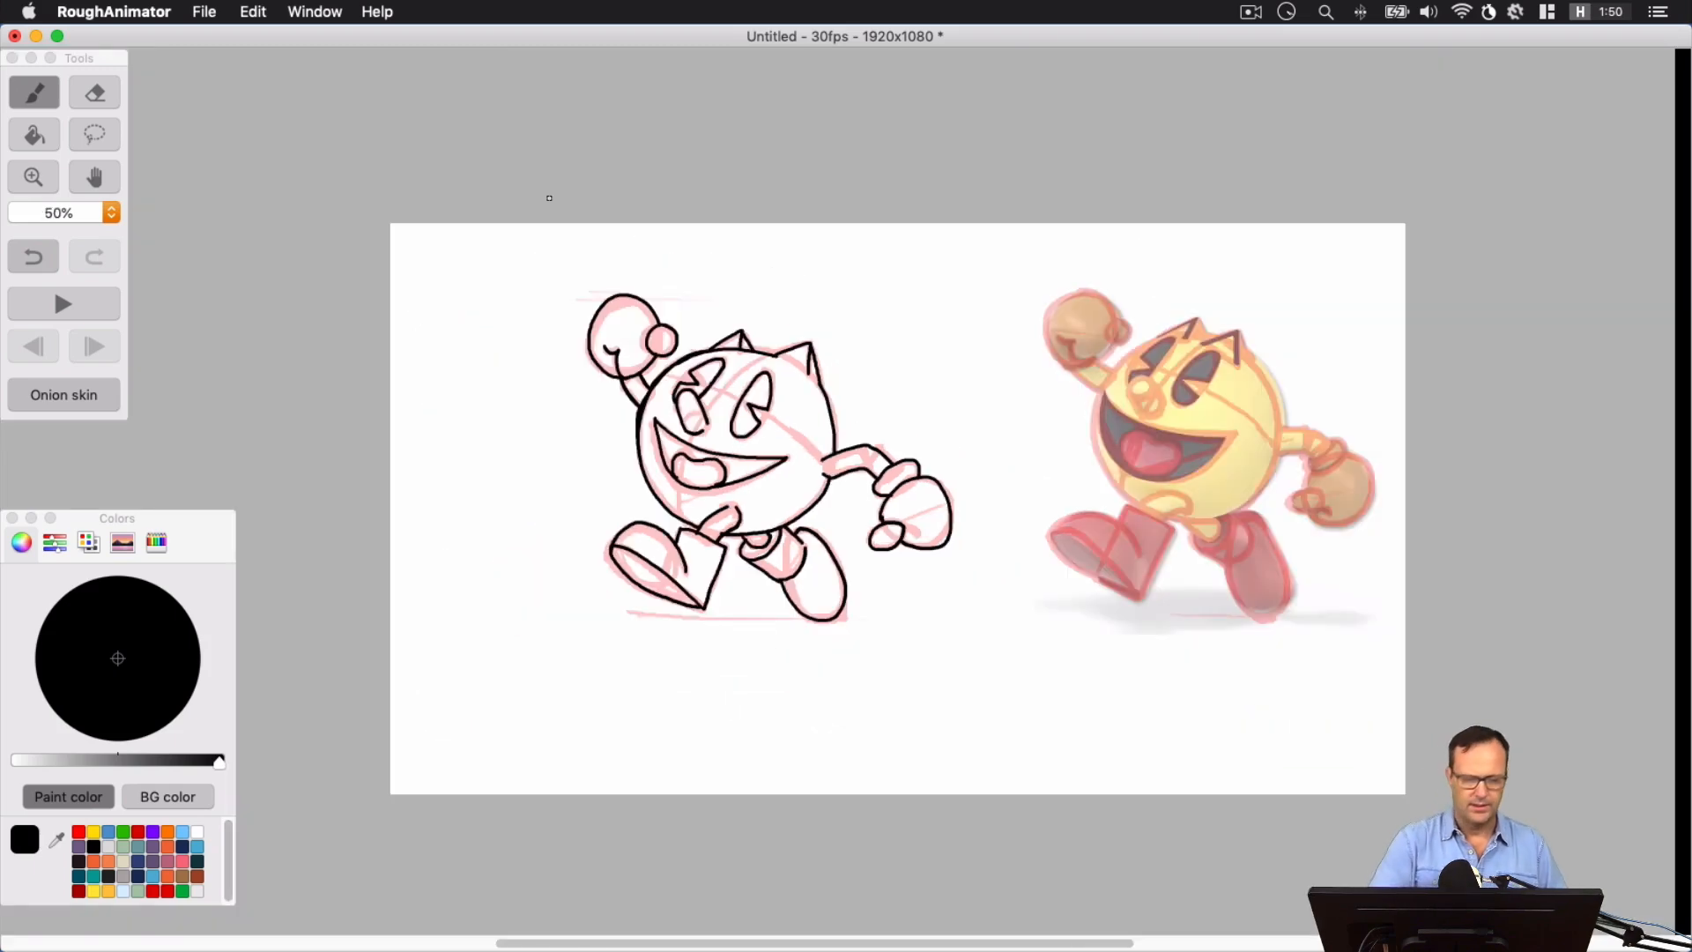
pyautogui.click(336, 17)
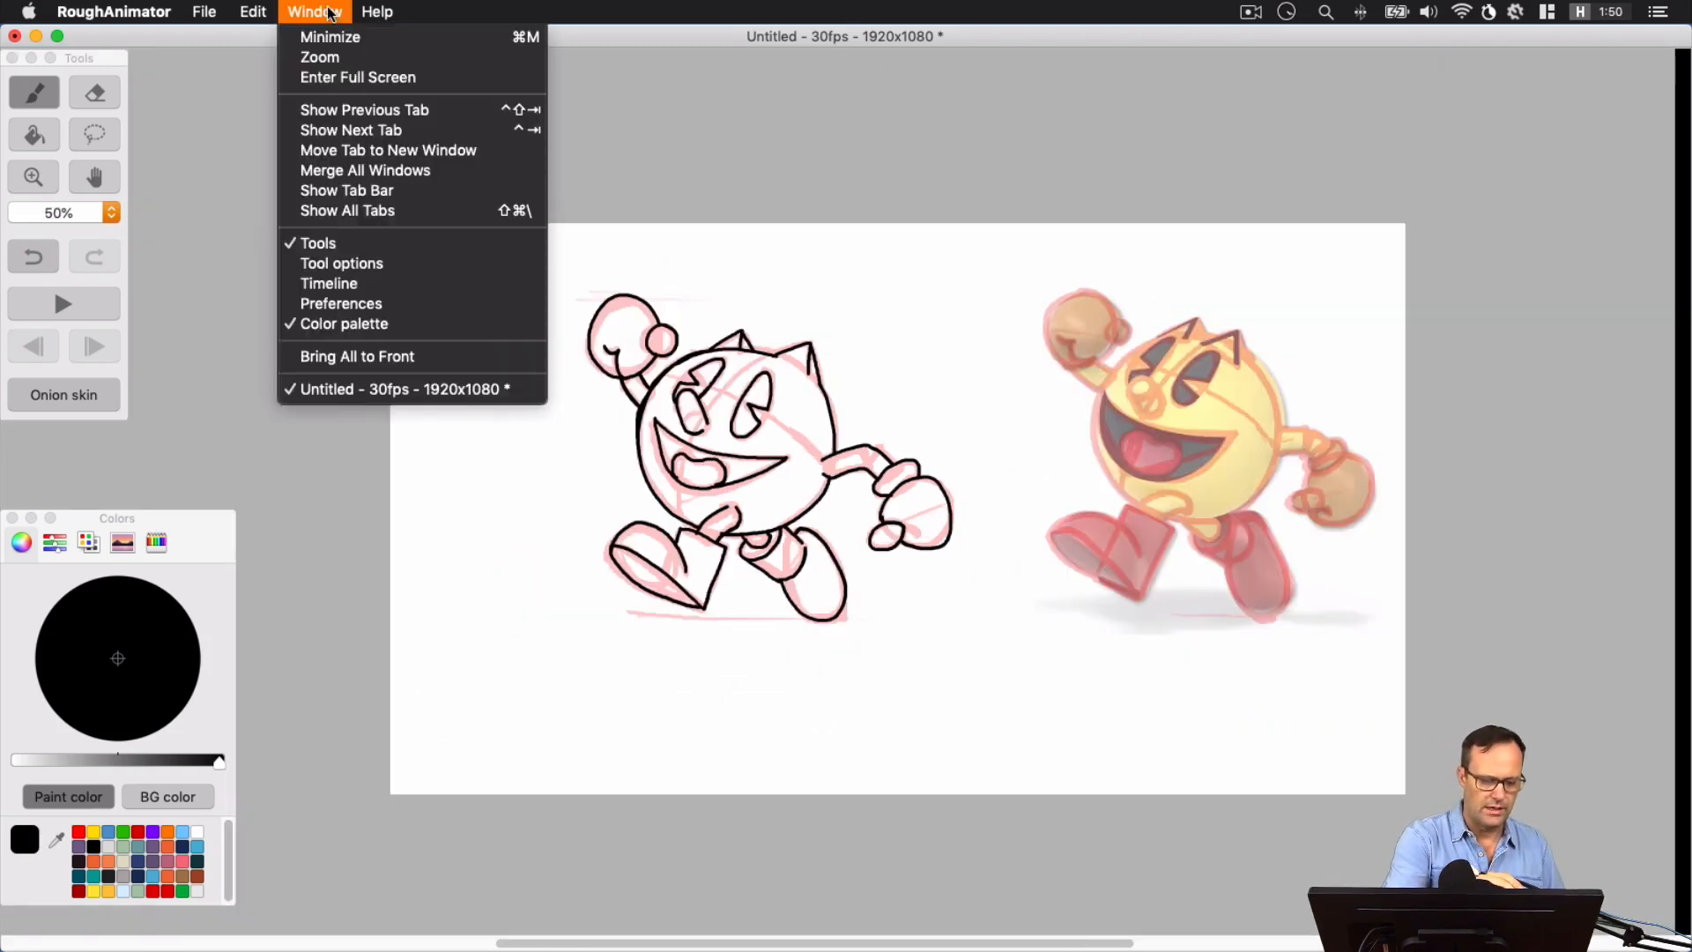
pyautogui.click(354, 277)
pyautogui.moveTo(165, 206); pyautogui.dragTo(118, 211)
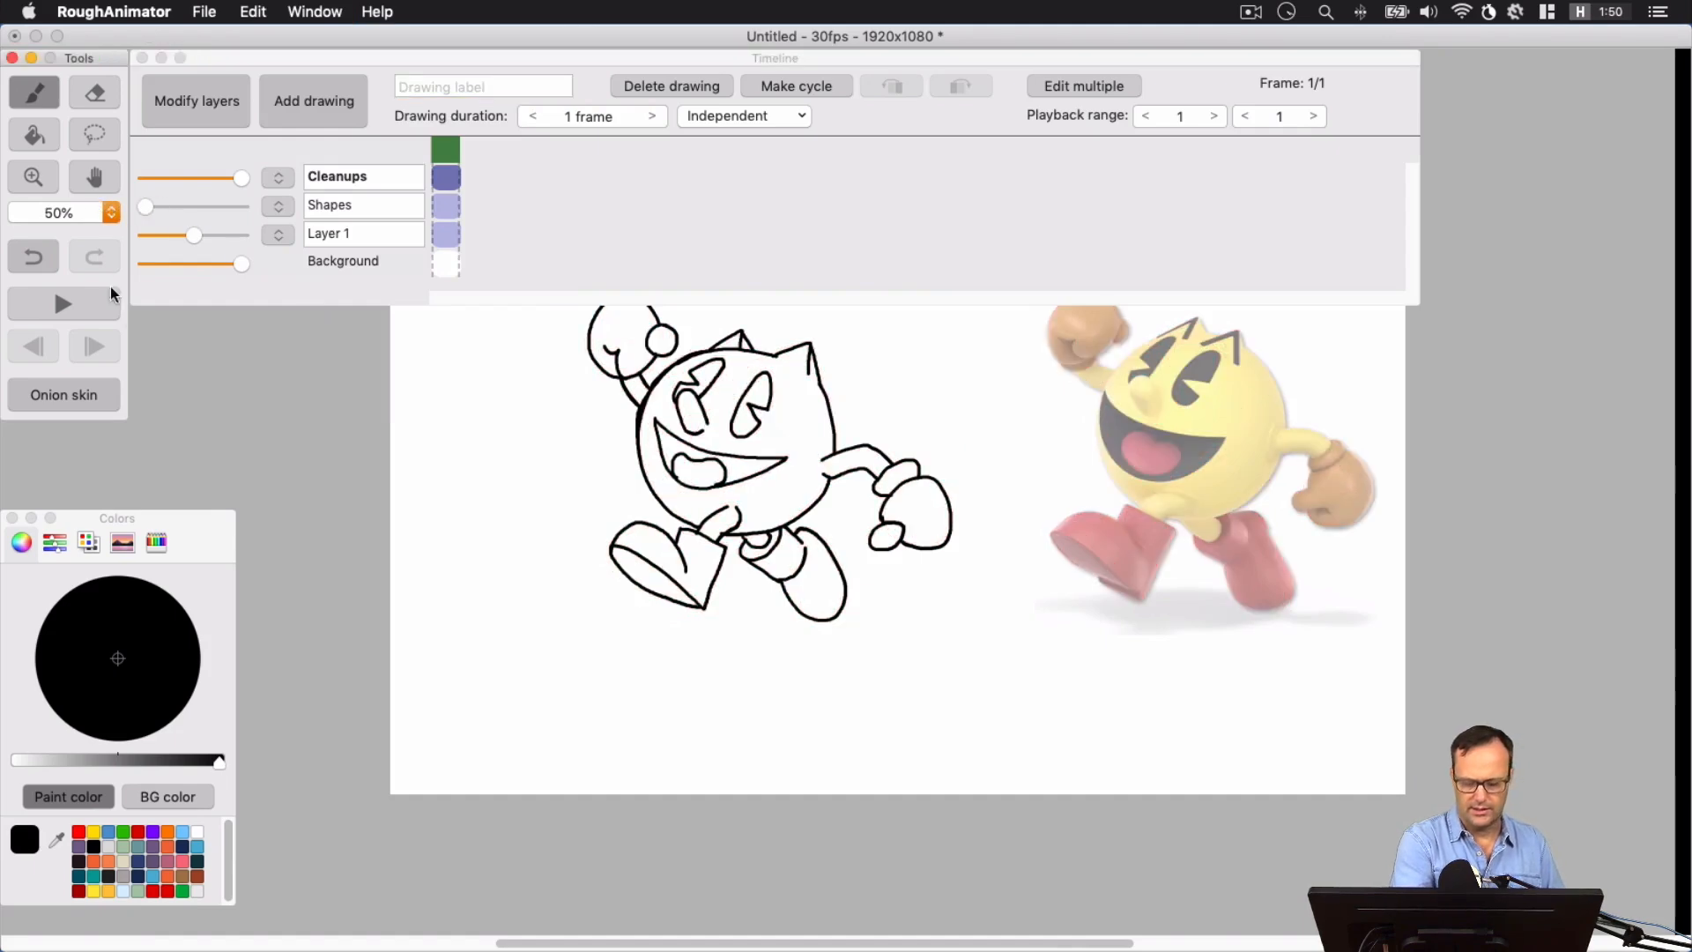
pyautogui.click(142, 58)
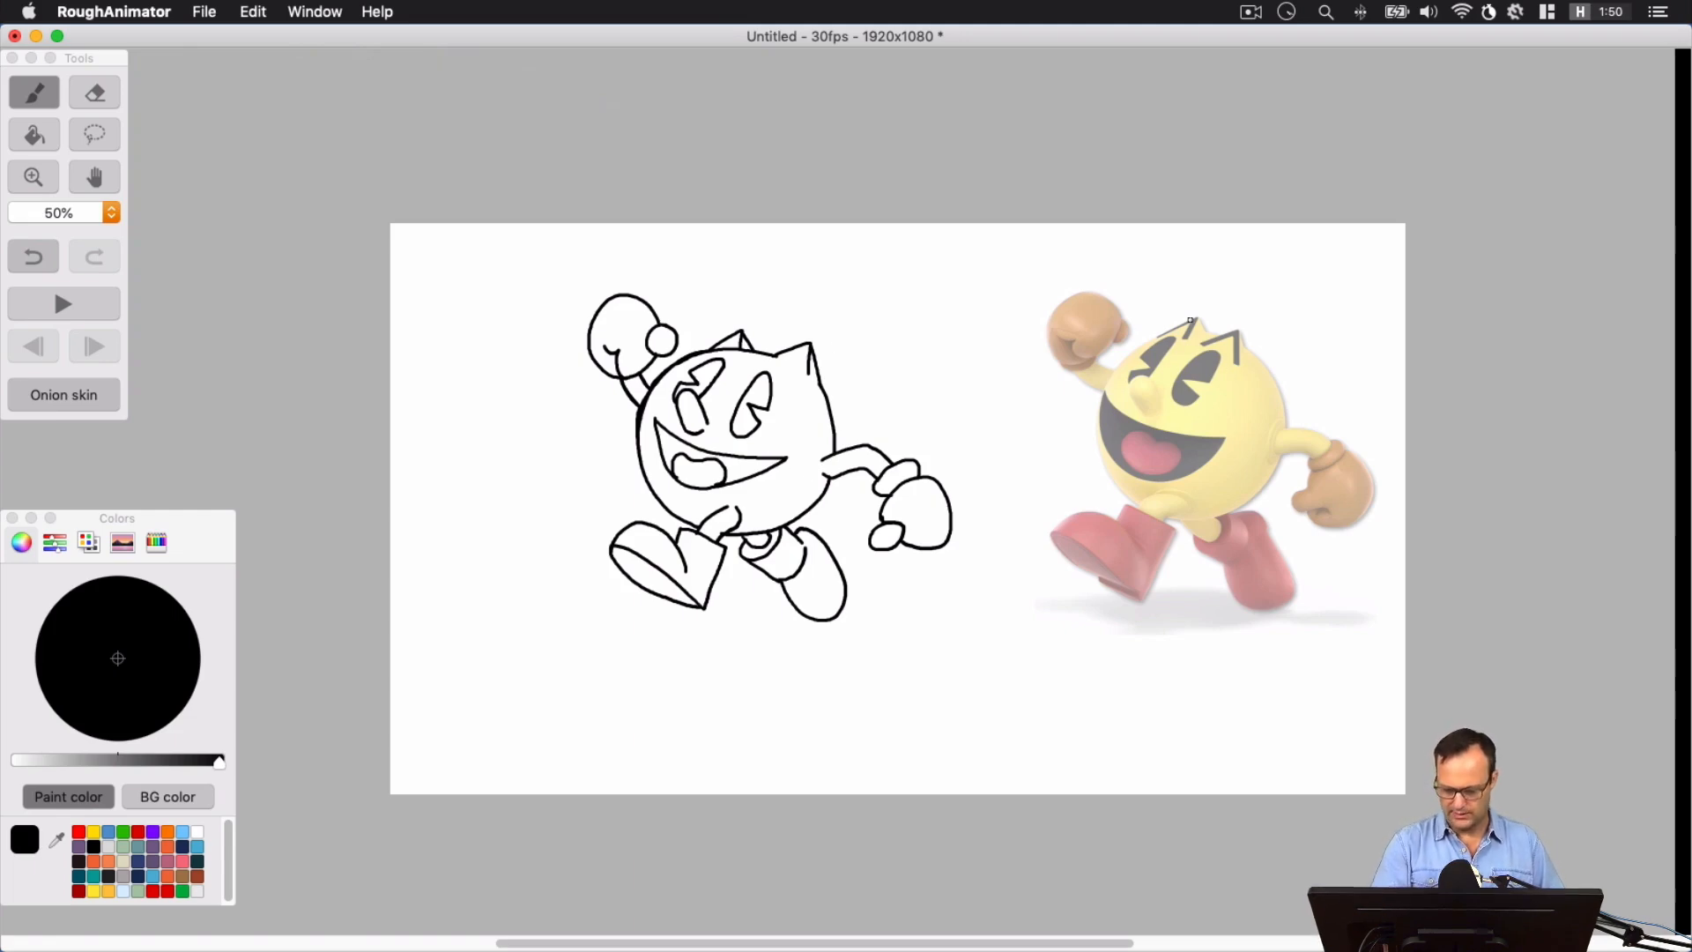
# Paint thick black stripes along the front and inner edges of both head spikes
pyautogui.press('super+equal')
pyautogui.press('super+equal')
pyautogui.press('super+equal')
pyautogui.press('space')
pyautogui.moveTo(1058, 349)
pyautogui.mouseDown()
pyautogui.moveTo(975, 461)
pyautogui.moveTo(667, 406)
pyautogui.moveTo(1076, 457)
pyautogui.mouseUp()
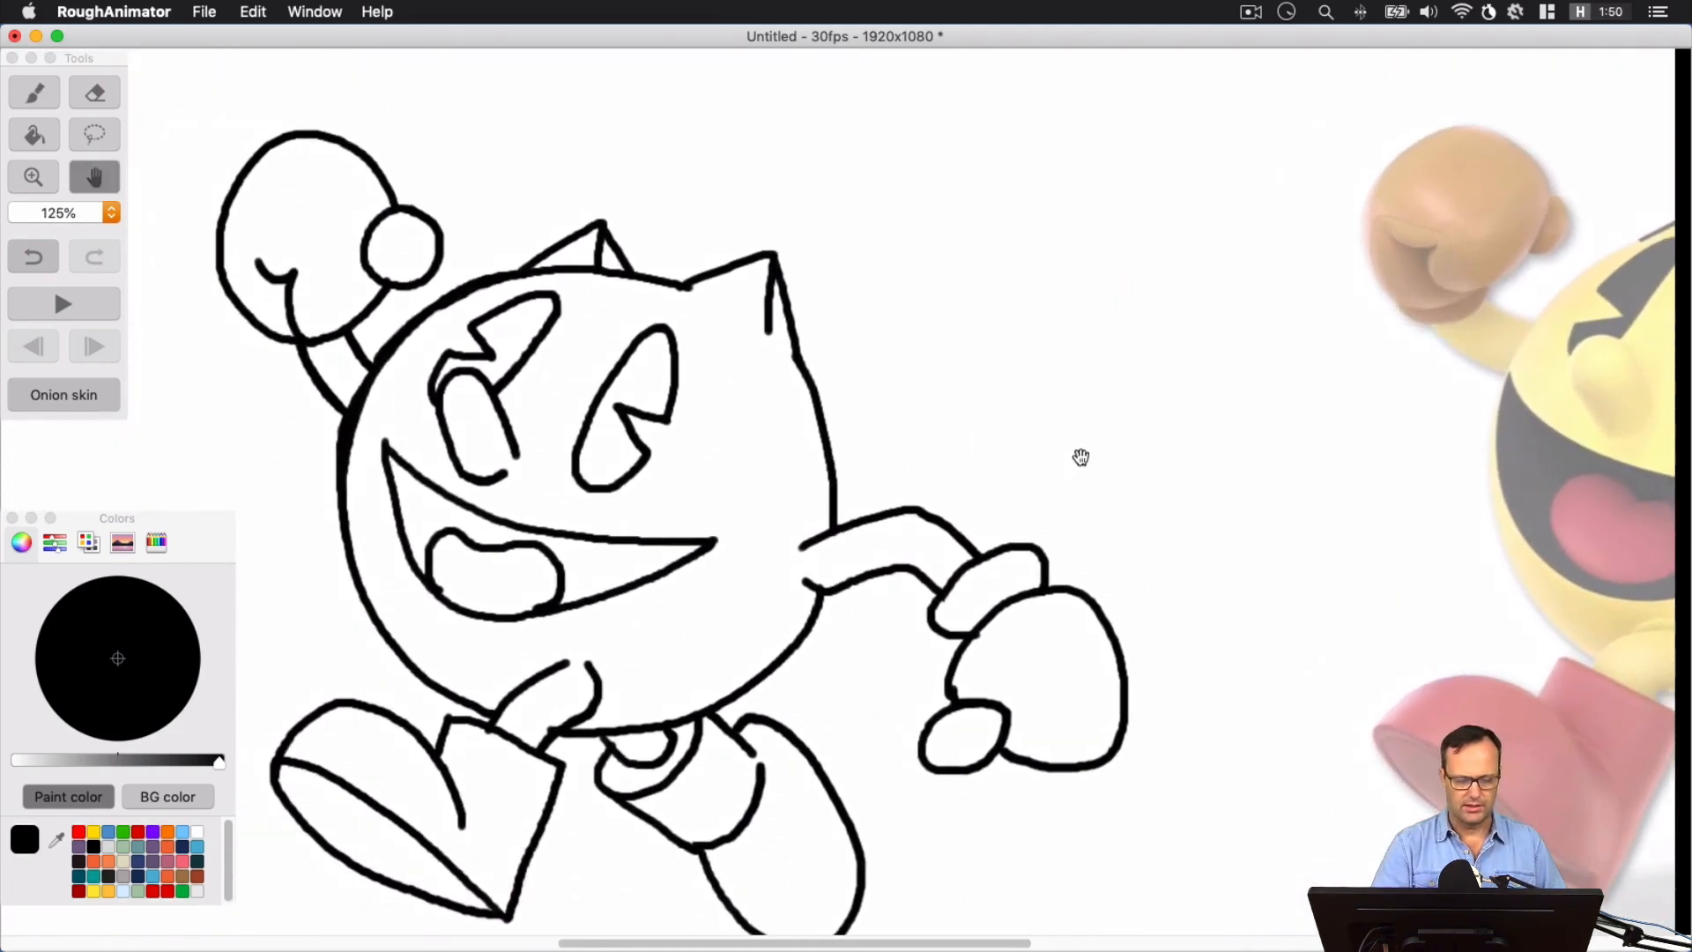
pyautogui.press('space')
pyautogui.moveTo(1024, 312)
pyautogui.mouseDown()
pyautogui.moveTo(729, 309)
pyautogui.moveTo(997, 273)
pyautogui.mouseUp()
pyautogui.moveTo(657, 260)
pyautogui.mouseDown()
pyautogui.moveTo(716, 237)
pyautogui.moveTo(708, 297)
pyautogui.moveTo(728, 297)
pyautogui.moveTo(679, 245)
pyautogui.moveTo(653, 251)
pyautogui.moveTo(713, 235)
pyautogui.moveTo(731, 211)
pyautogui.moveTo(713, 289)
pyautogui.moveTo(732, 215)
pyautogui.mouseUp()
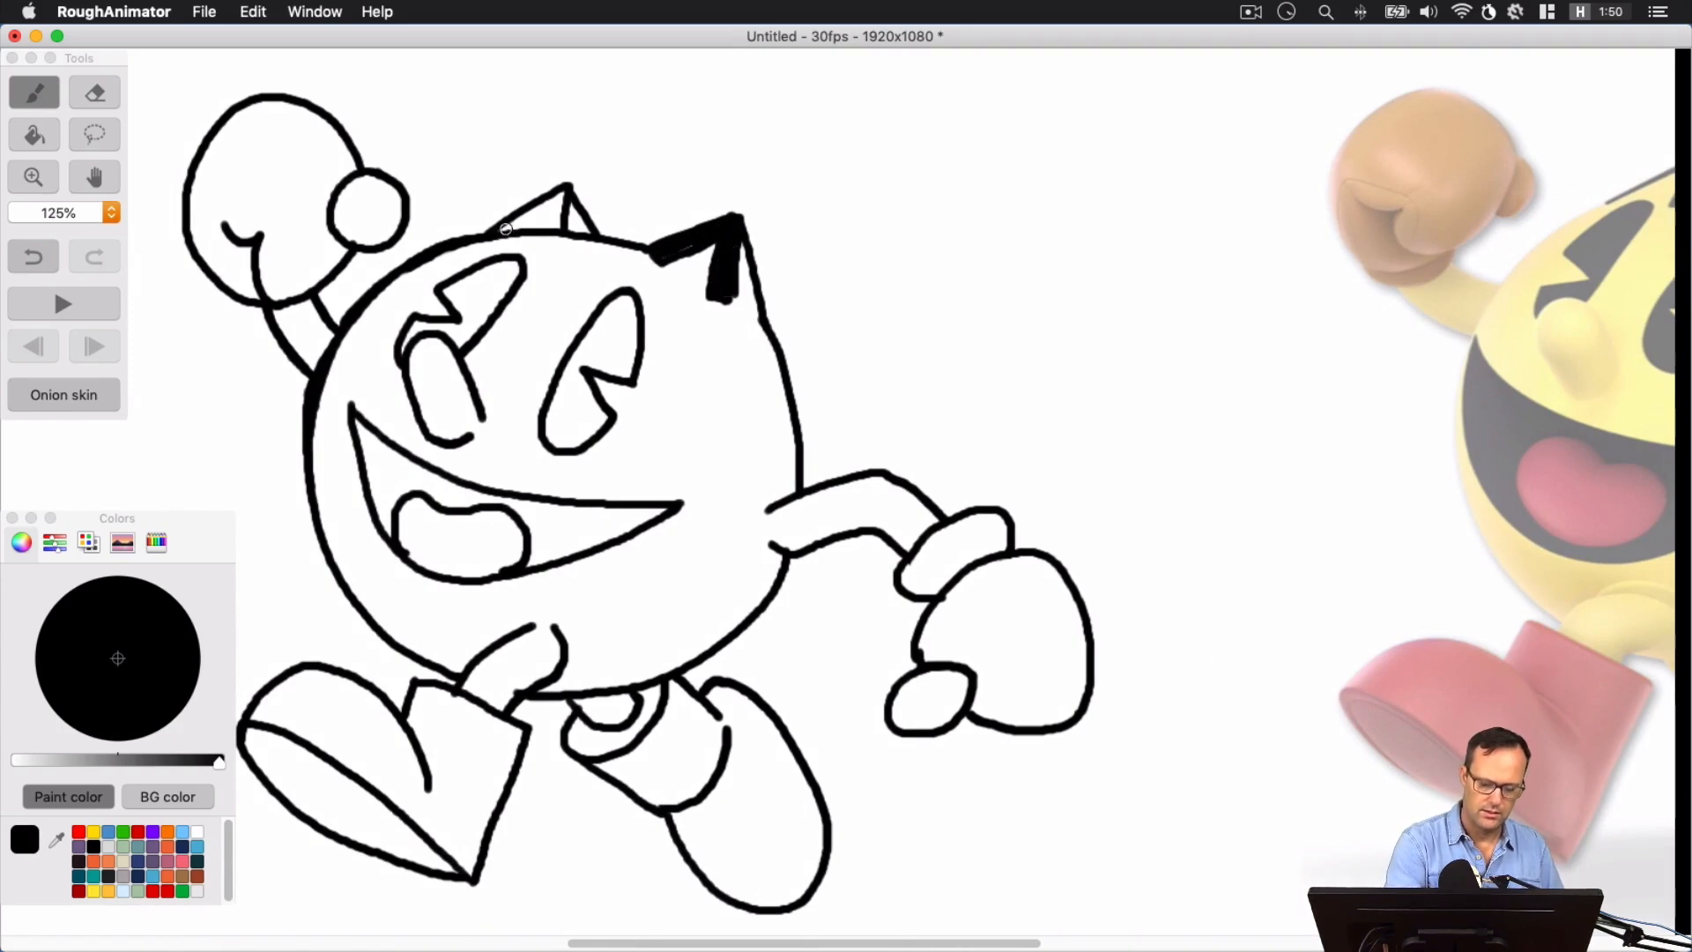
pyautogui.moveTo(505, 228)
pyautogui.mouseDown()
pyautogui.moveTo(547, 209)
pyautogui.moveTo(555, 230)
pyautogui.moveTo(557, 195)
pyautogui.moveTo(501, 234)
pyautogui.moveTo(537, 185)
pyautogui.mouseUp()
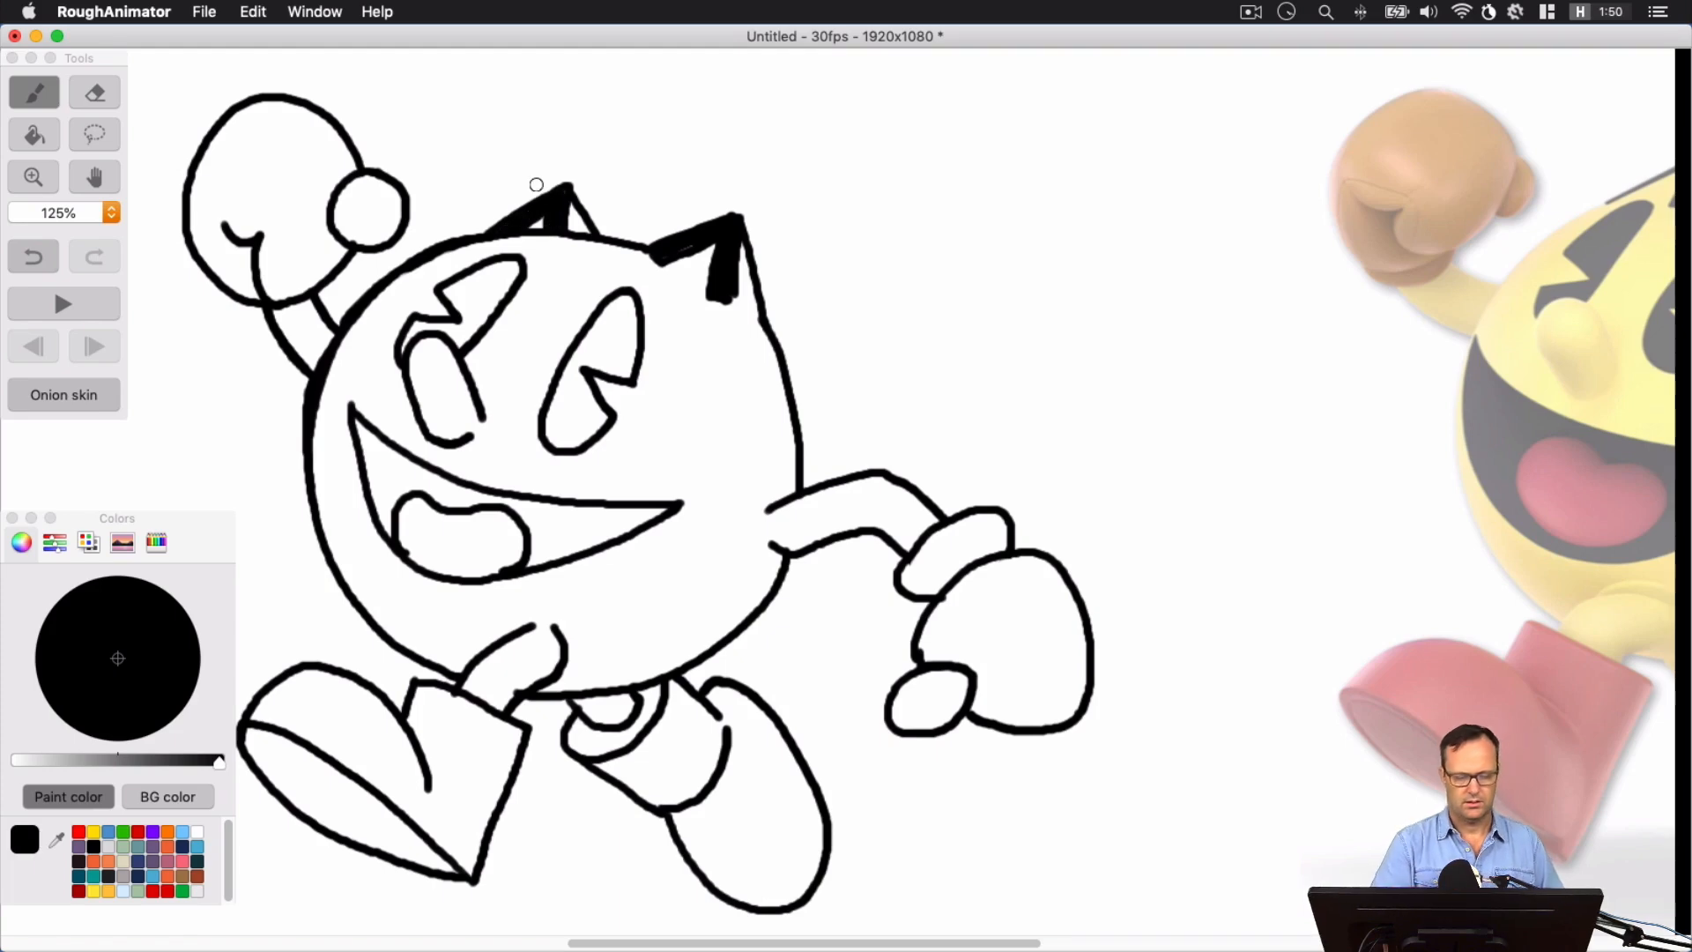
# Erase the excess black inside the smaller head spike and return to the brush
pyautogui.press('e')
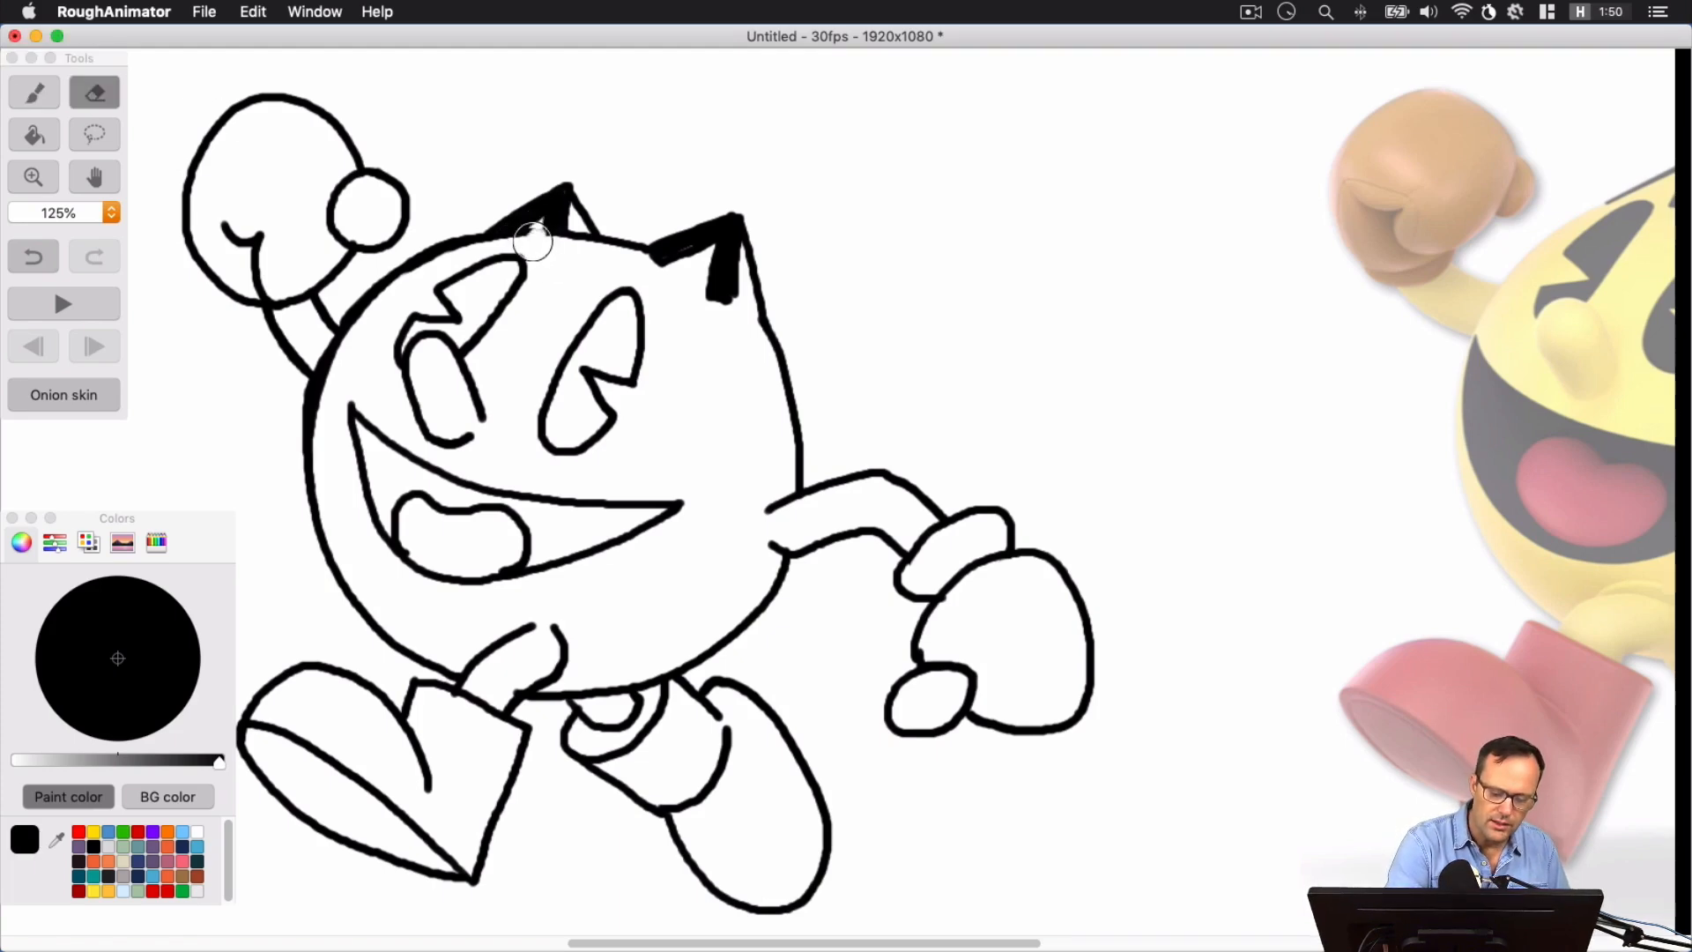
pyautogui.moveTo(533, 241); pyautogui.dragTo(544, 235)
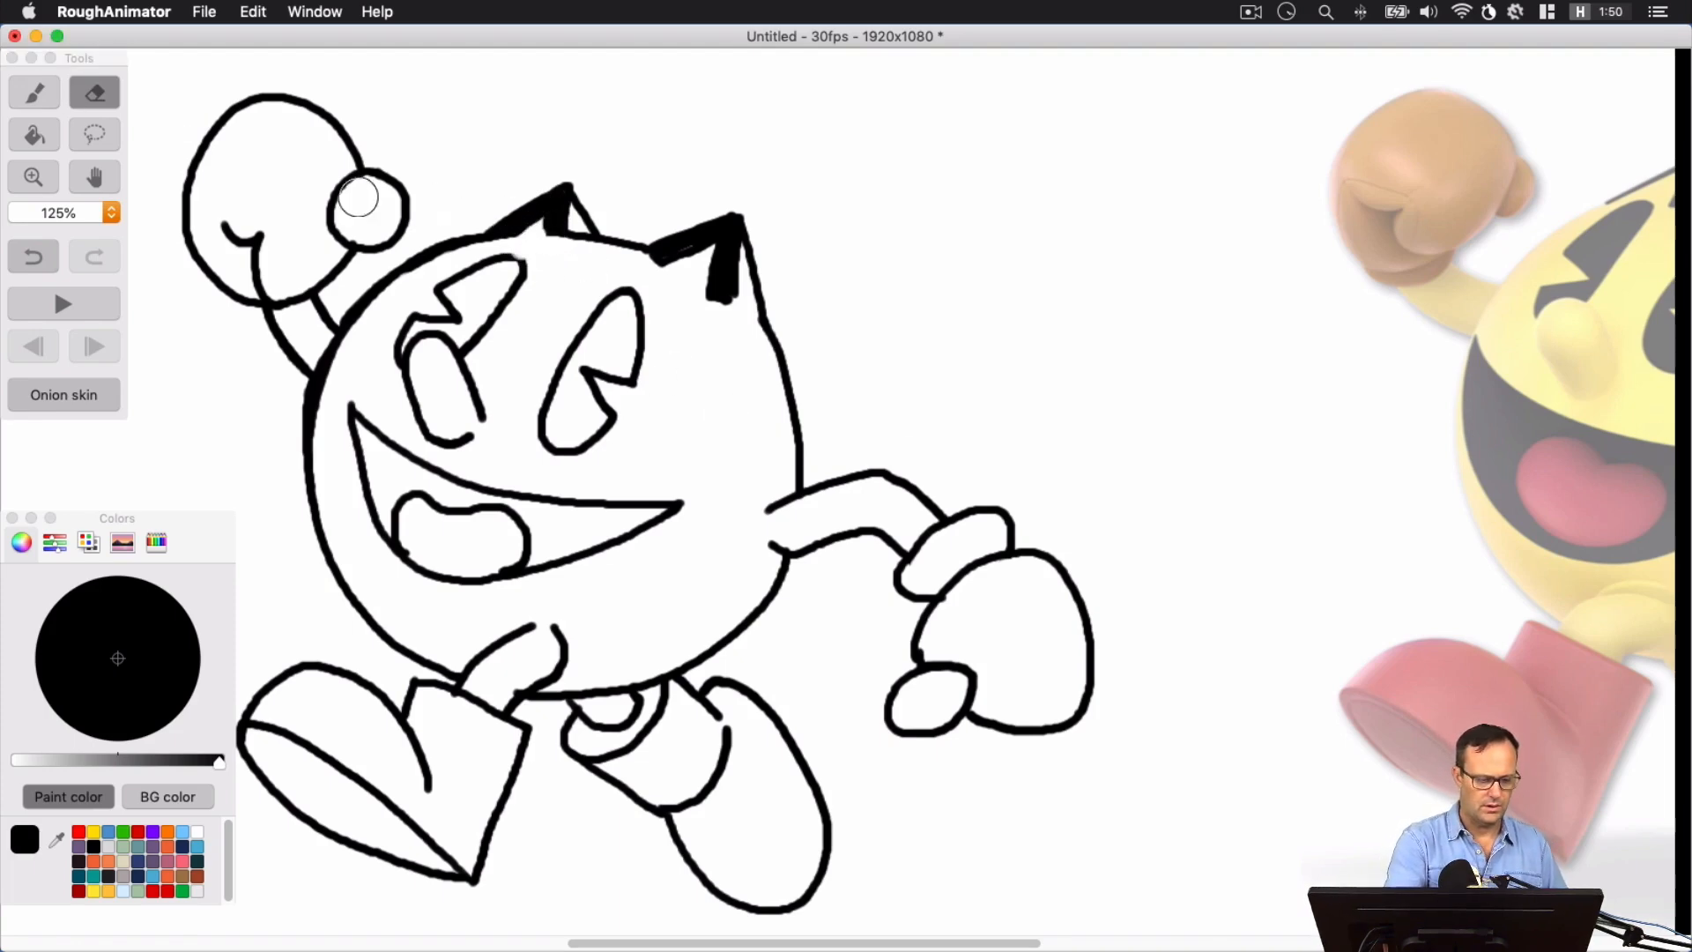
pyautogui.click(35, 92)
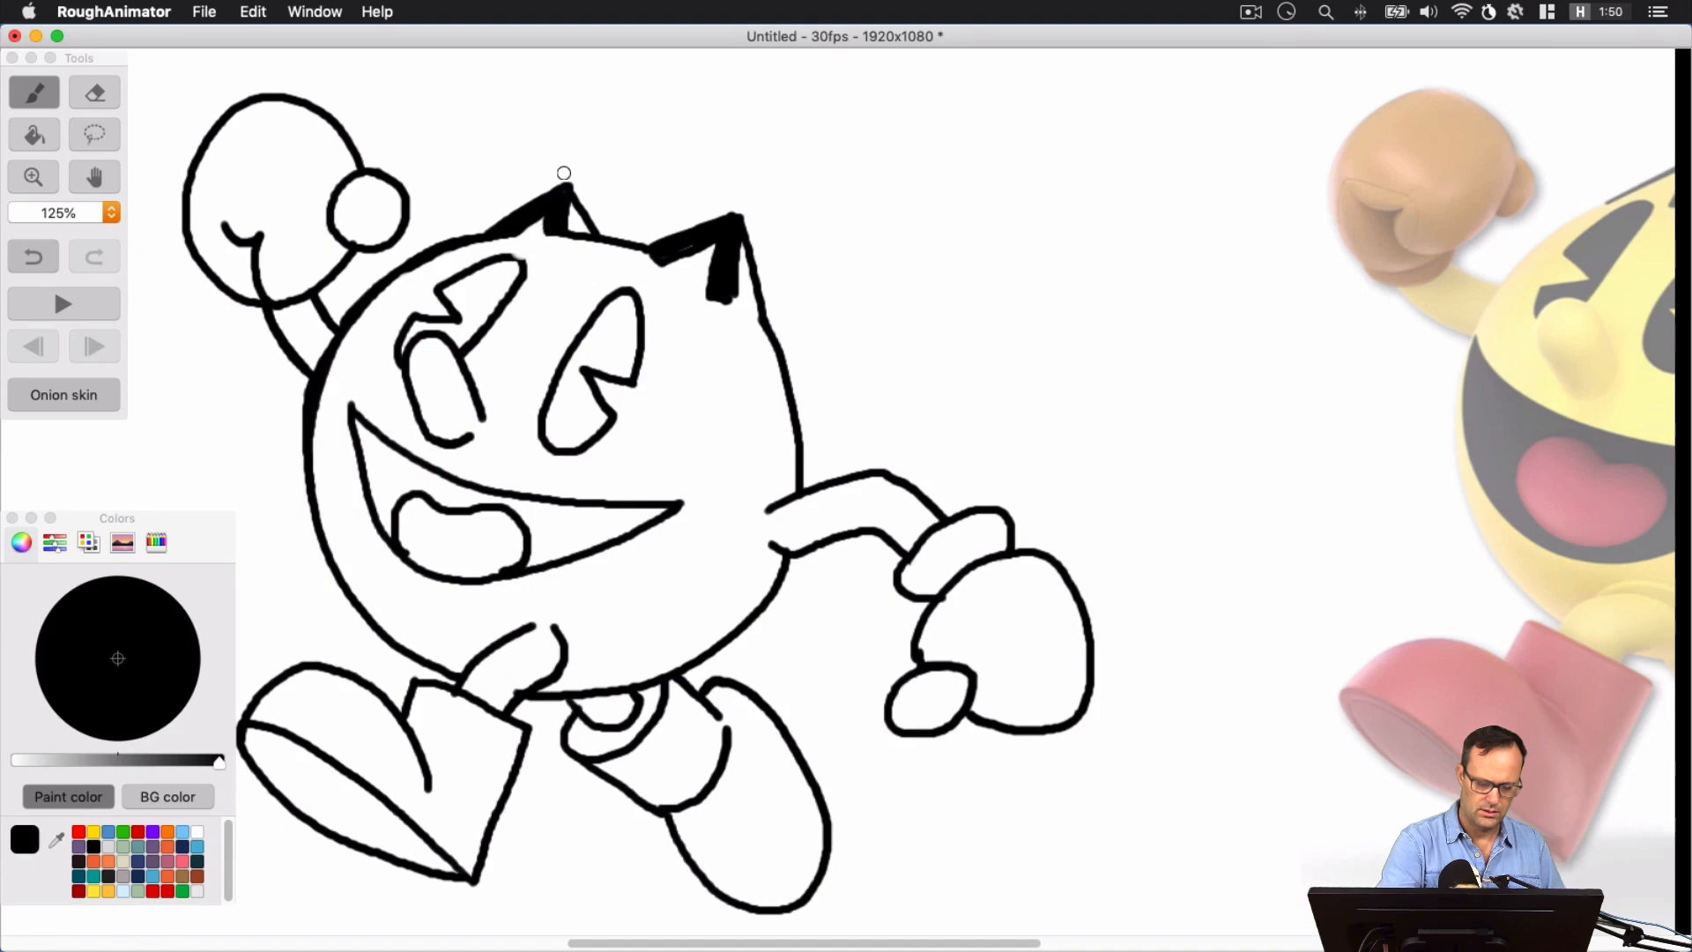
# Erase the finger fold inside the raised glove and redraw it as a curved, notched line joining the glove's lower edge
pyautogui.press('space')
pyautogui.moveTo(664, 450); pyautogui.dragTo(831, 404)
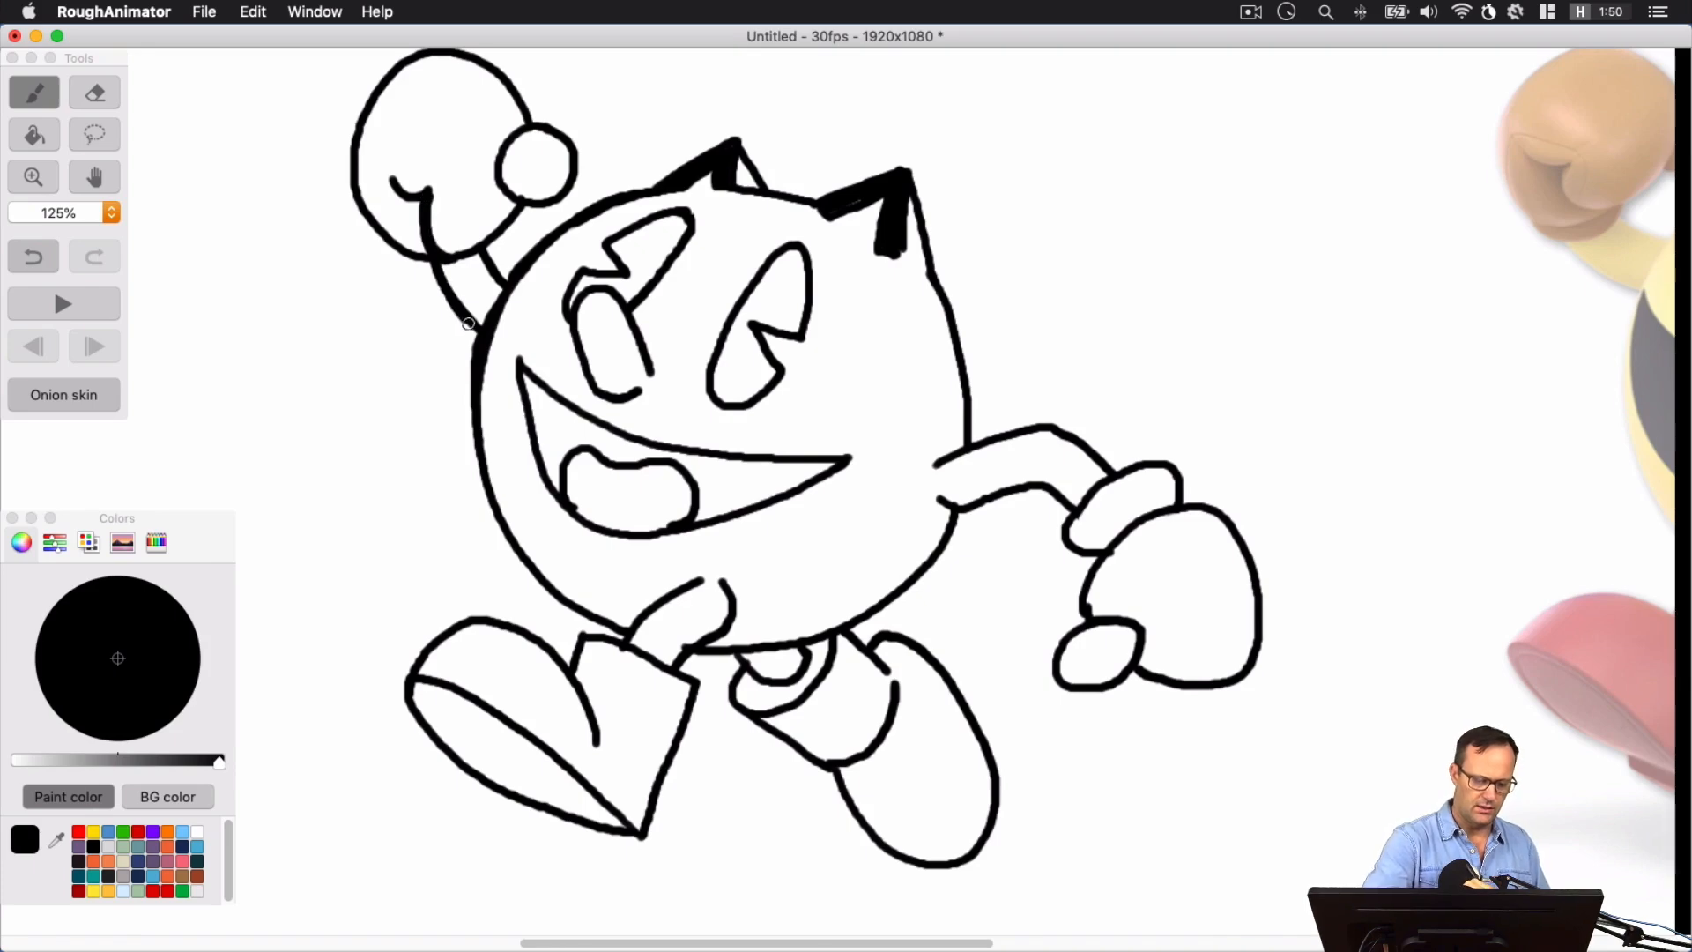
pyautogui.press('super+z')
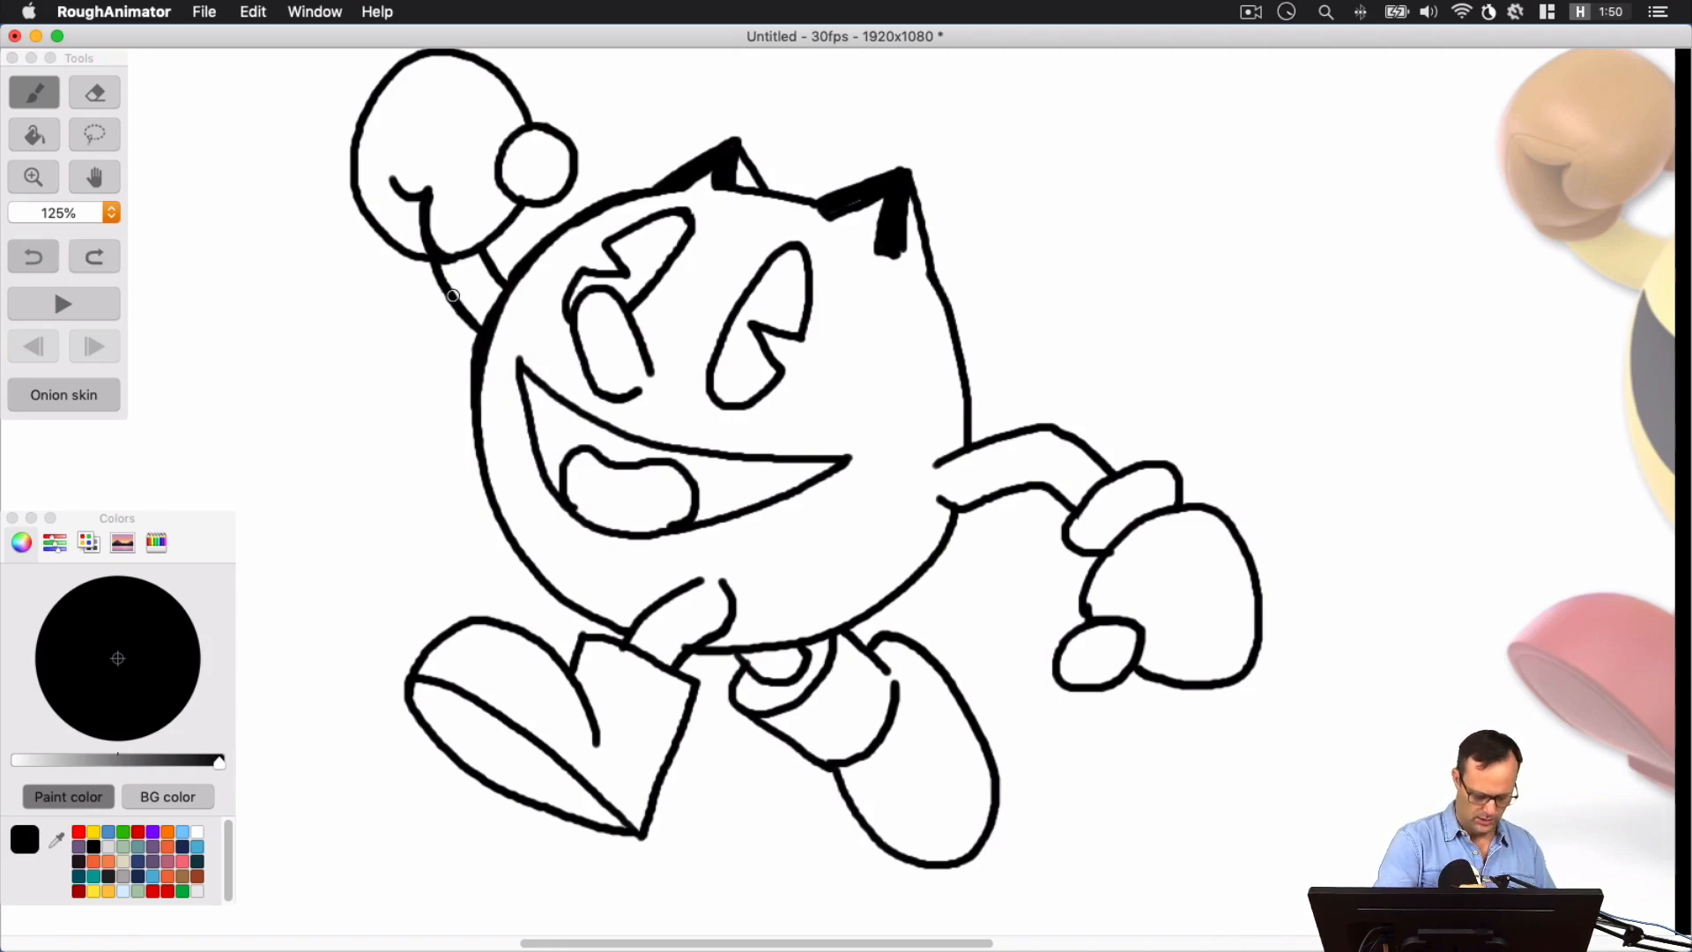
pyautogui.click(95, 93)
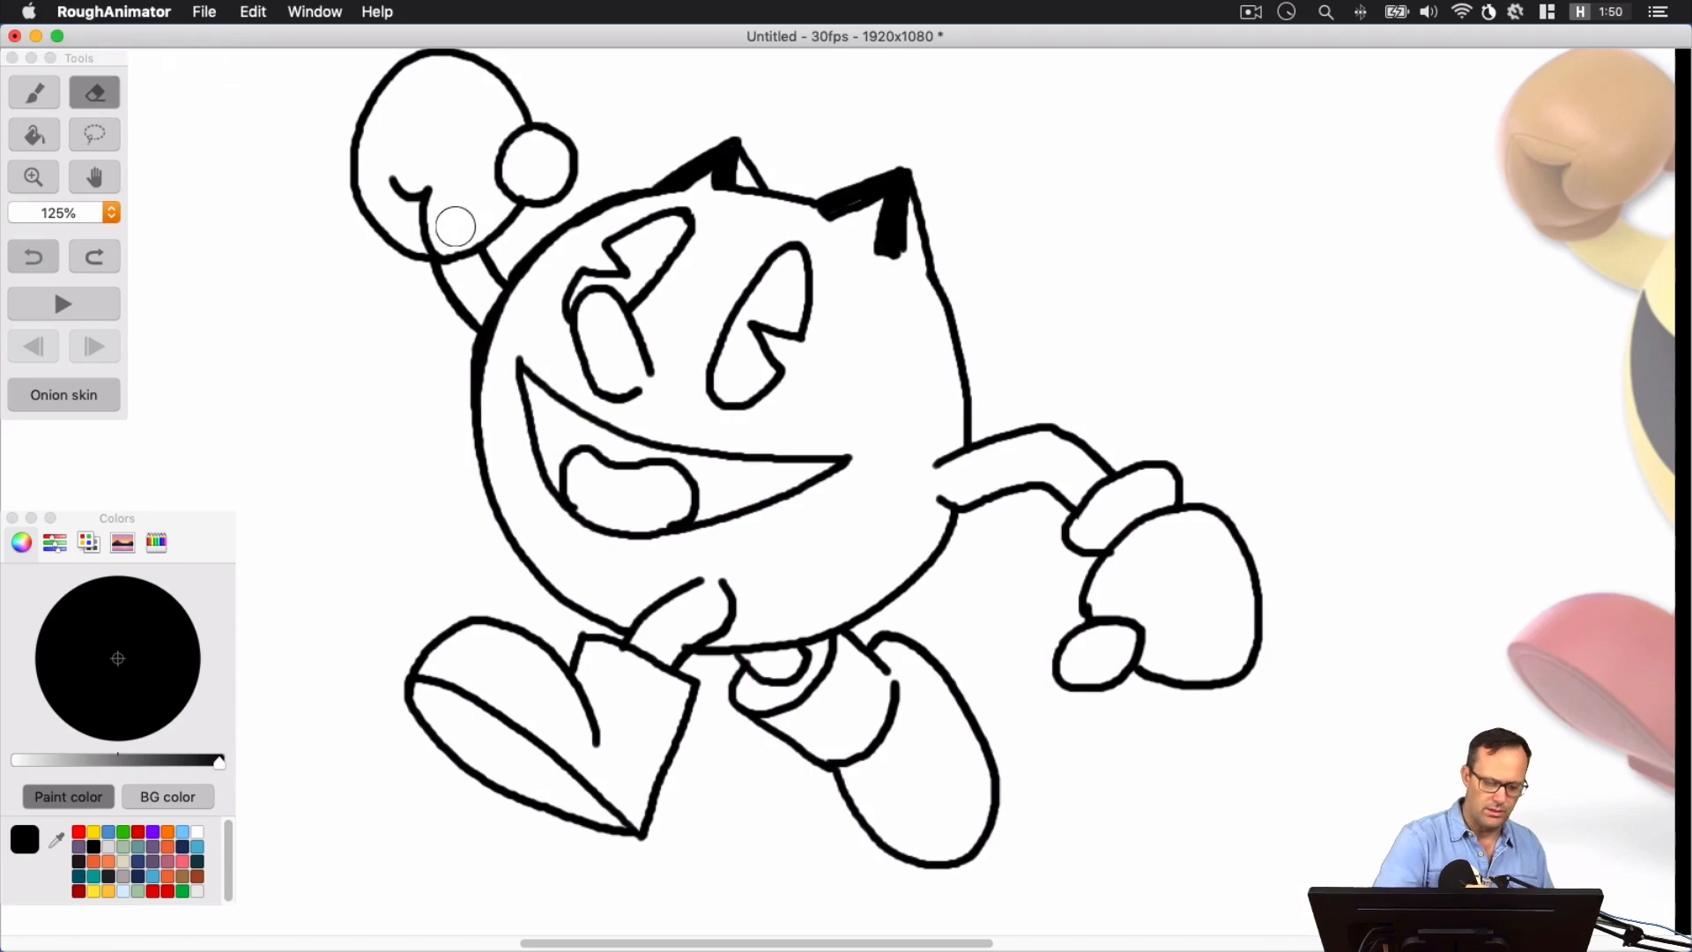
pyautogui.moveTo(455, 228)
pyautogui.mouseDown()
pyautogui.moveTo(397, 182)
pyautogui.moveTo(435, 244)
pyautogui.moveTo(425, 224)
pyautogui.moveTo(419, 253)
pyautogui.moveTo(391, 156)
pyautogui.mouseUp()
pyautogui.click(35, 92)
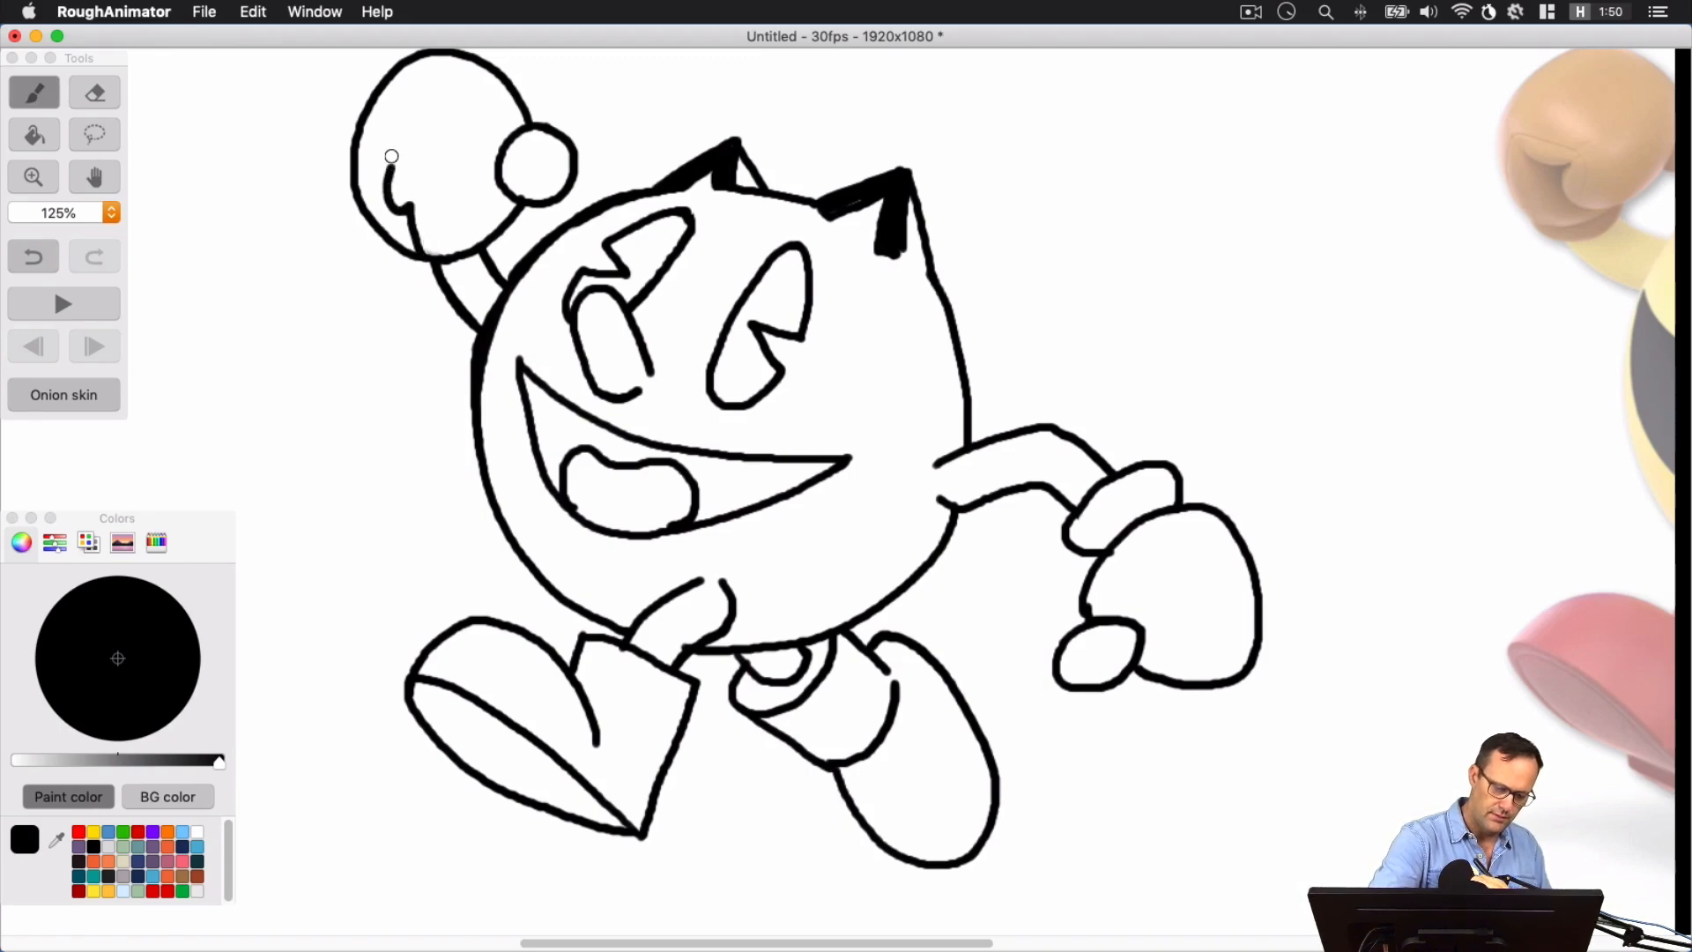
pyautogui.press('super+z')
pyautogui.moveTo(421, 260); pyautogui.dragTo(403, 146)
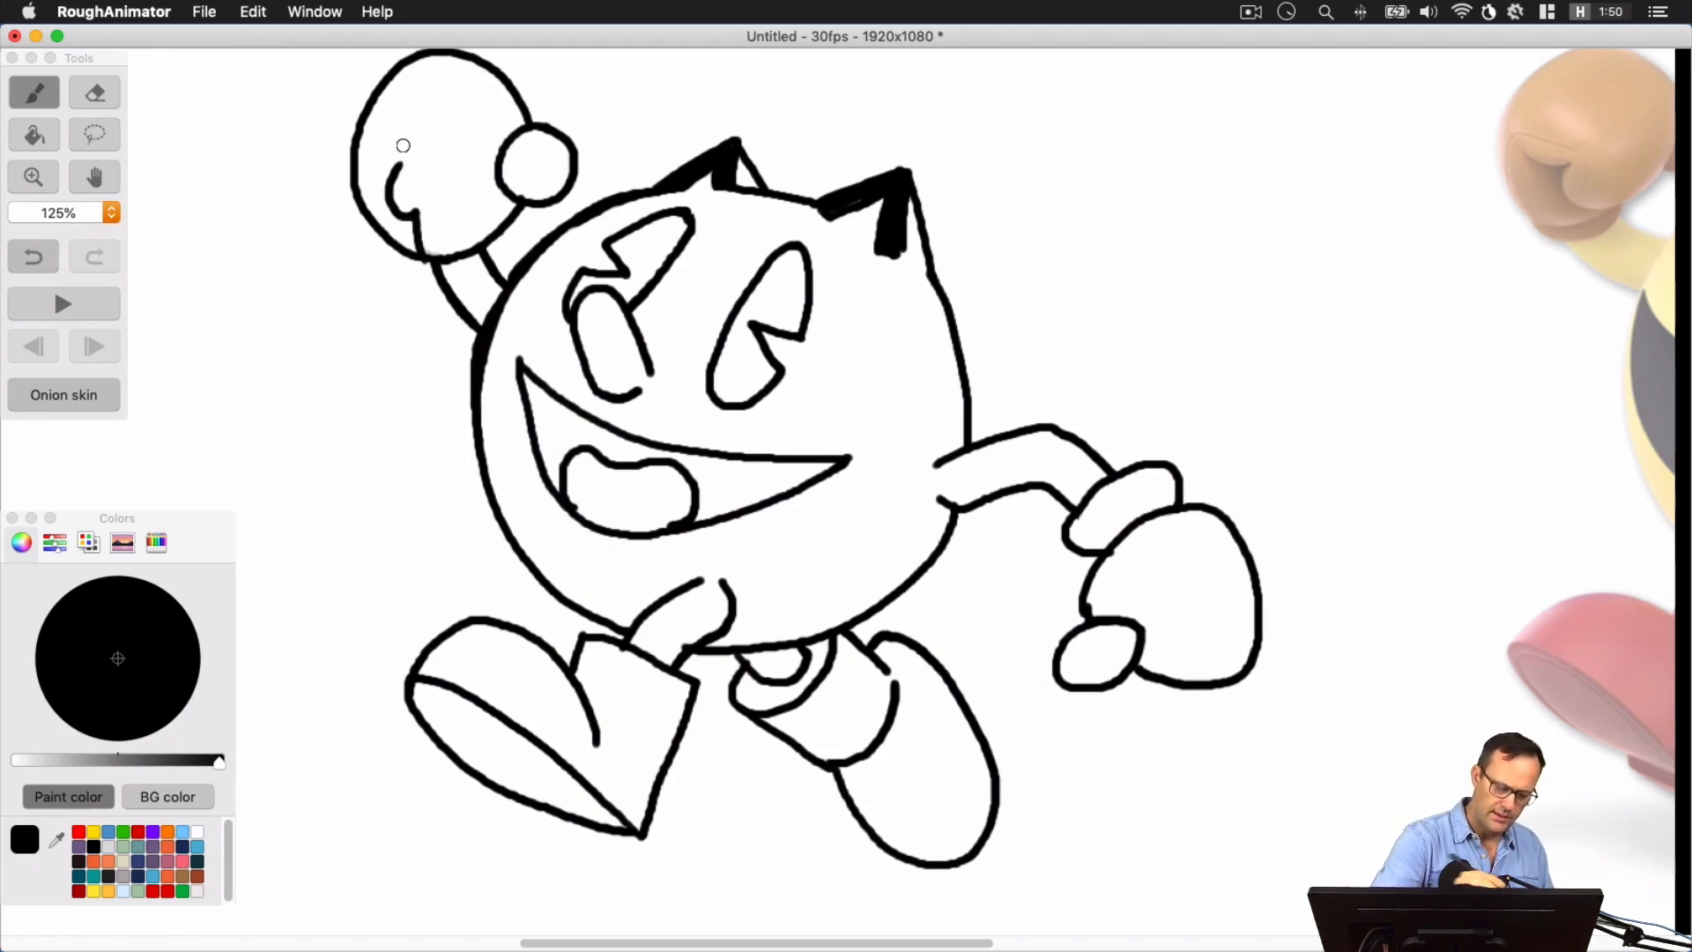
pyautogui.press('super+z')
pyautogui.moveTo(423, 258)
pyautogui.mouseDown()
pyautogui.moveTo(387, 201)
pyautogui.moveTo(397, 152)
pyautogui.mouseUp()
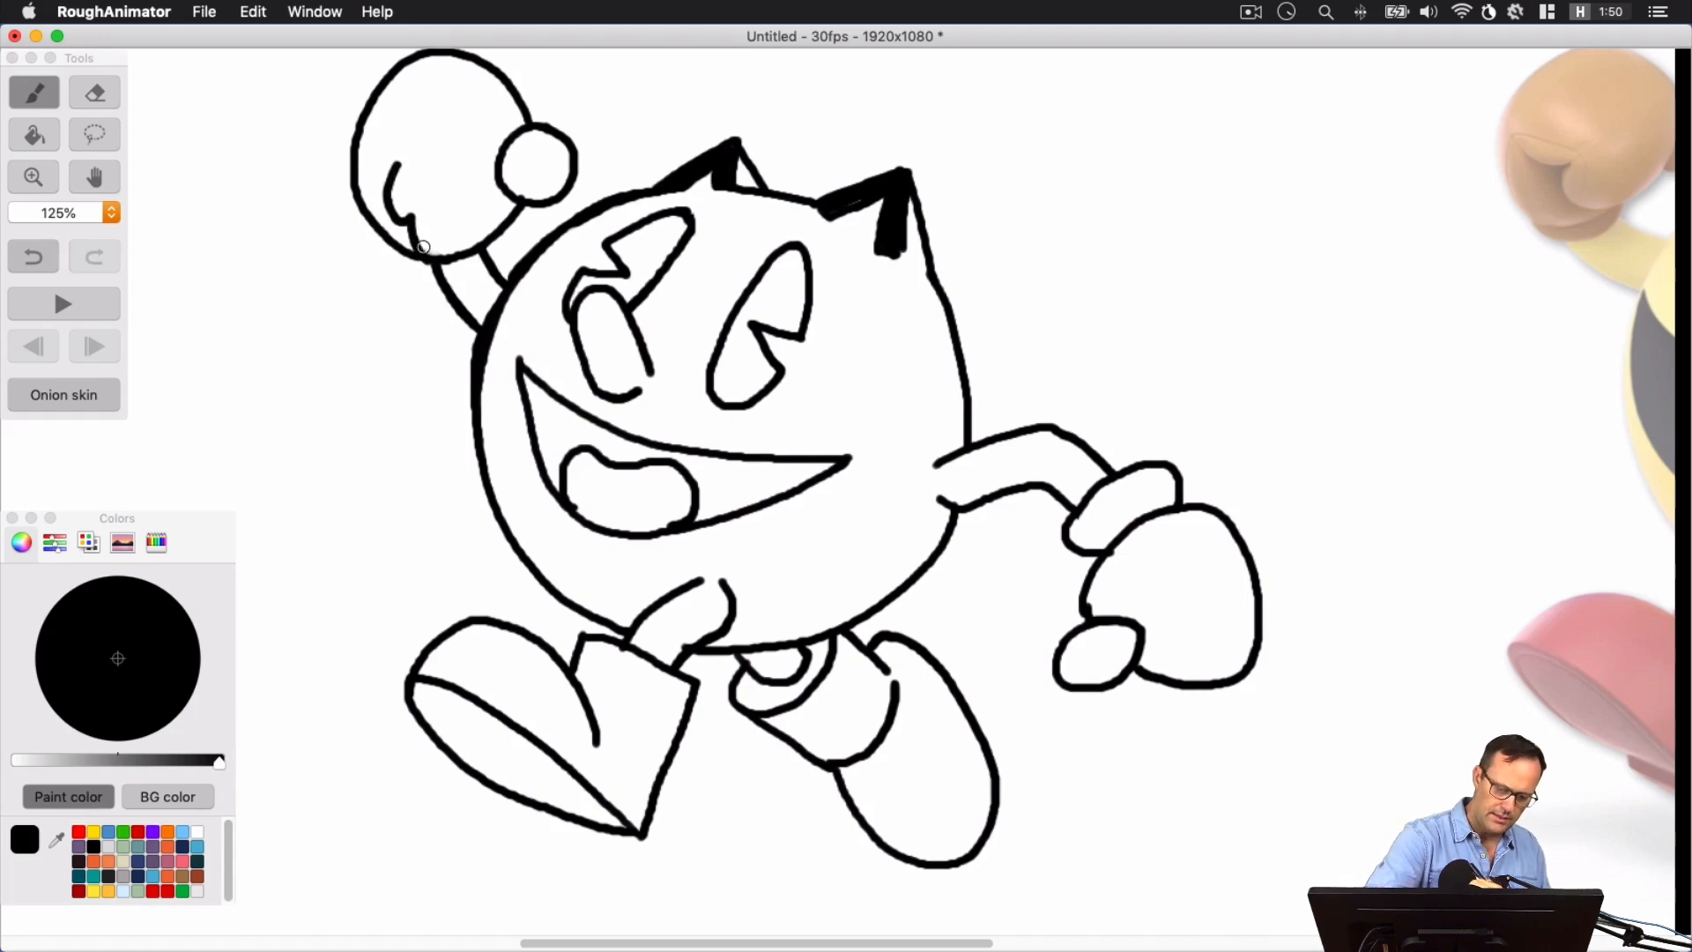
pyautogui.moveTo(436, 258)
pyautogui.mouseDown()
pyautogui.moveTo(463, 308)
pyautogui.moveTo(344, 178)
pyautogui.mouseUp()
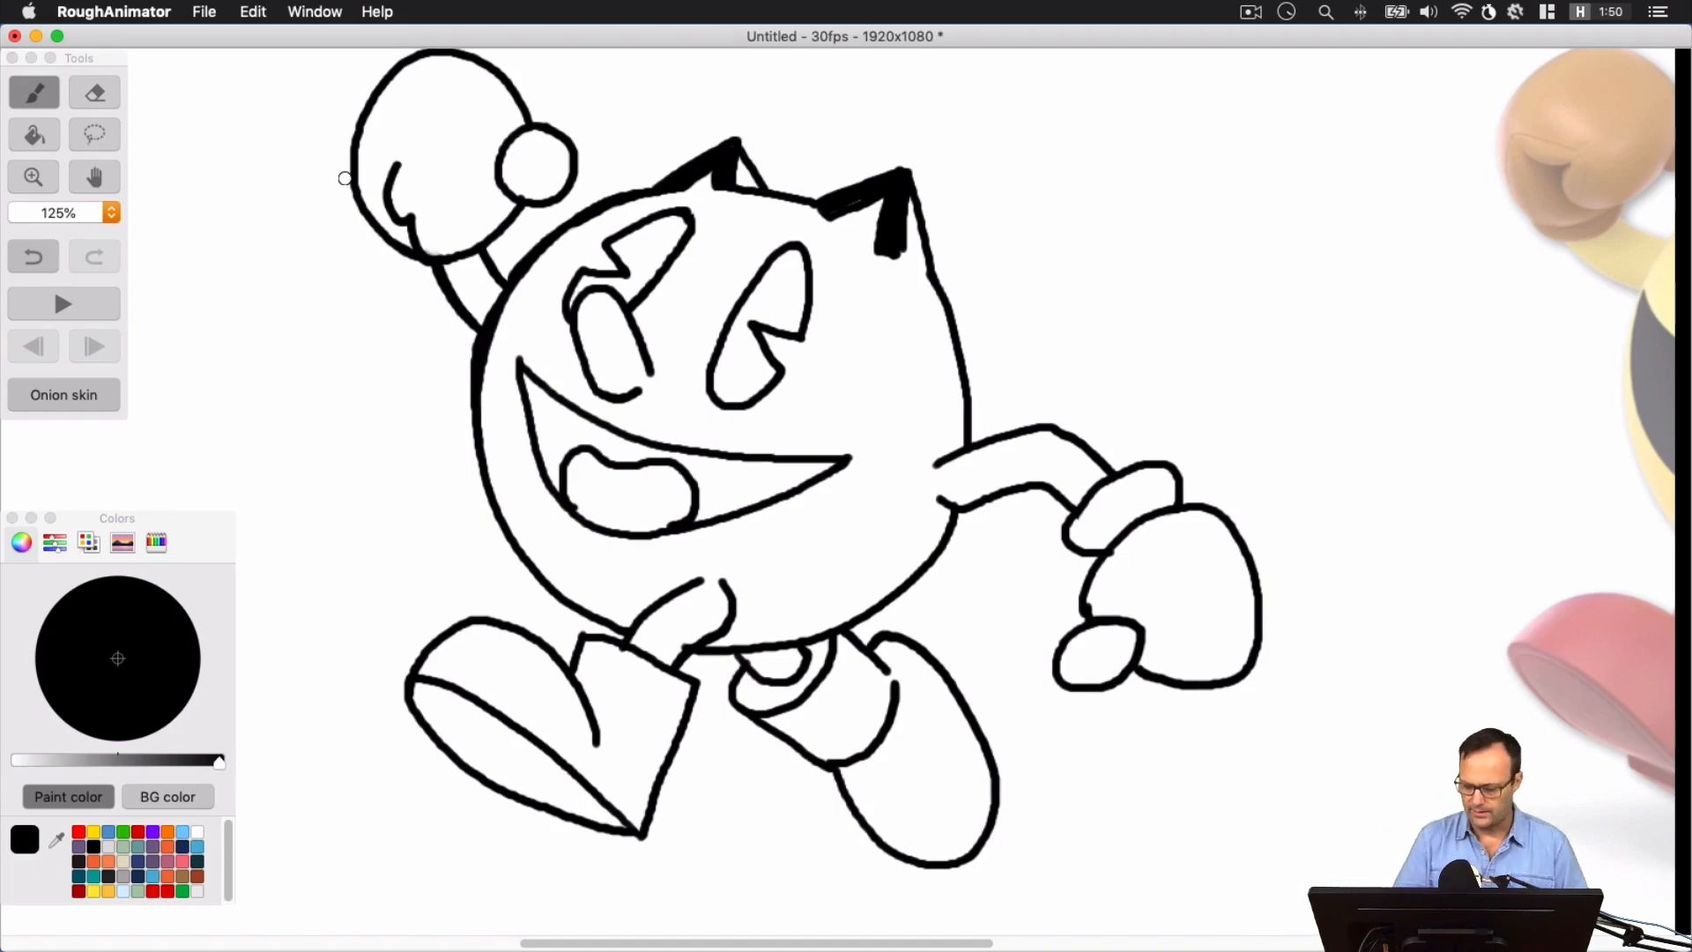
# Fill both eyes and the mouth interior around the tongue with black using the paint bucket
pyautogui.press('space')
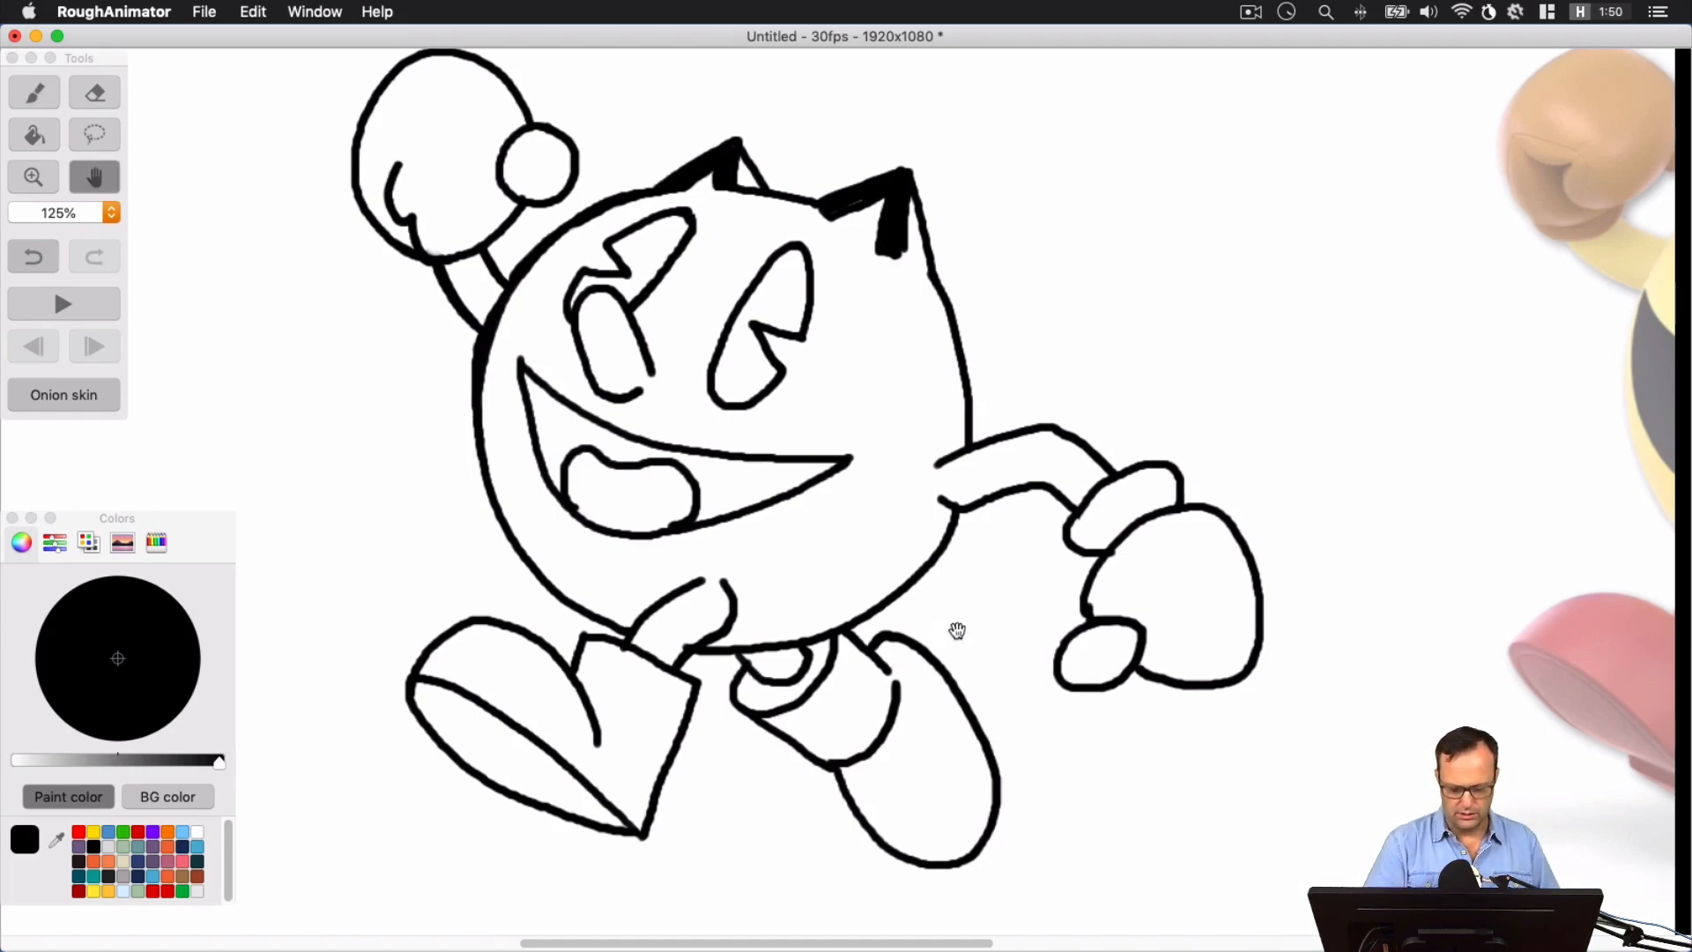
pyautogui.moveTo(955, 634); pyautogui.dragTo(1016, 600)
pyautogui.press('space')
pyautogui.moveTo(903, 304)
pyautogui.mouseDown()
pyautogui.moveTo(912, 357)
pyautogui.moveTo(917, 343)
pyautogui.mouseUp()
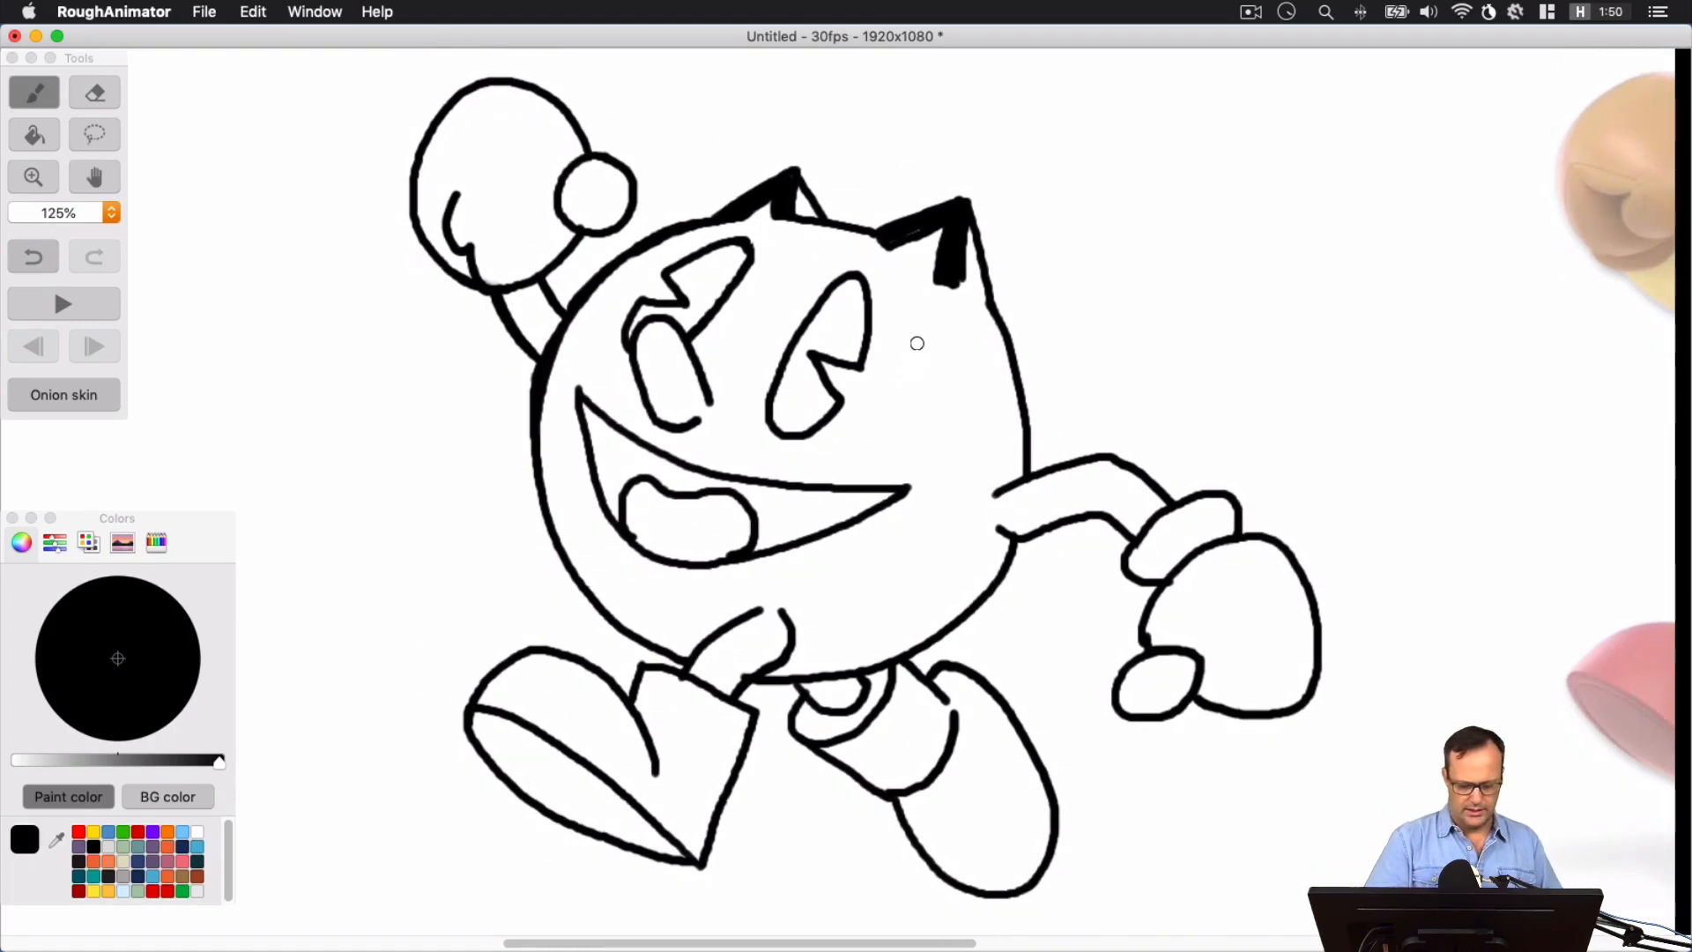
pyautogui.click(53, 145)
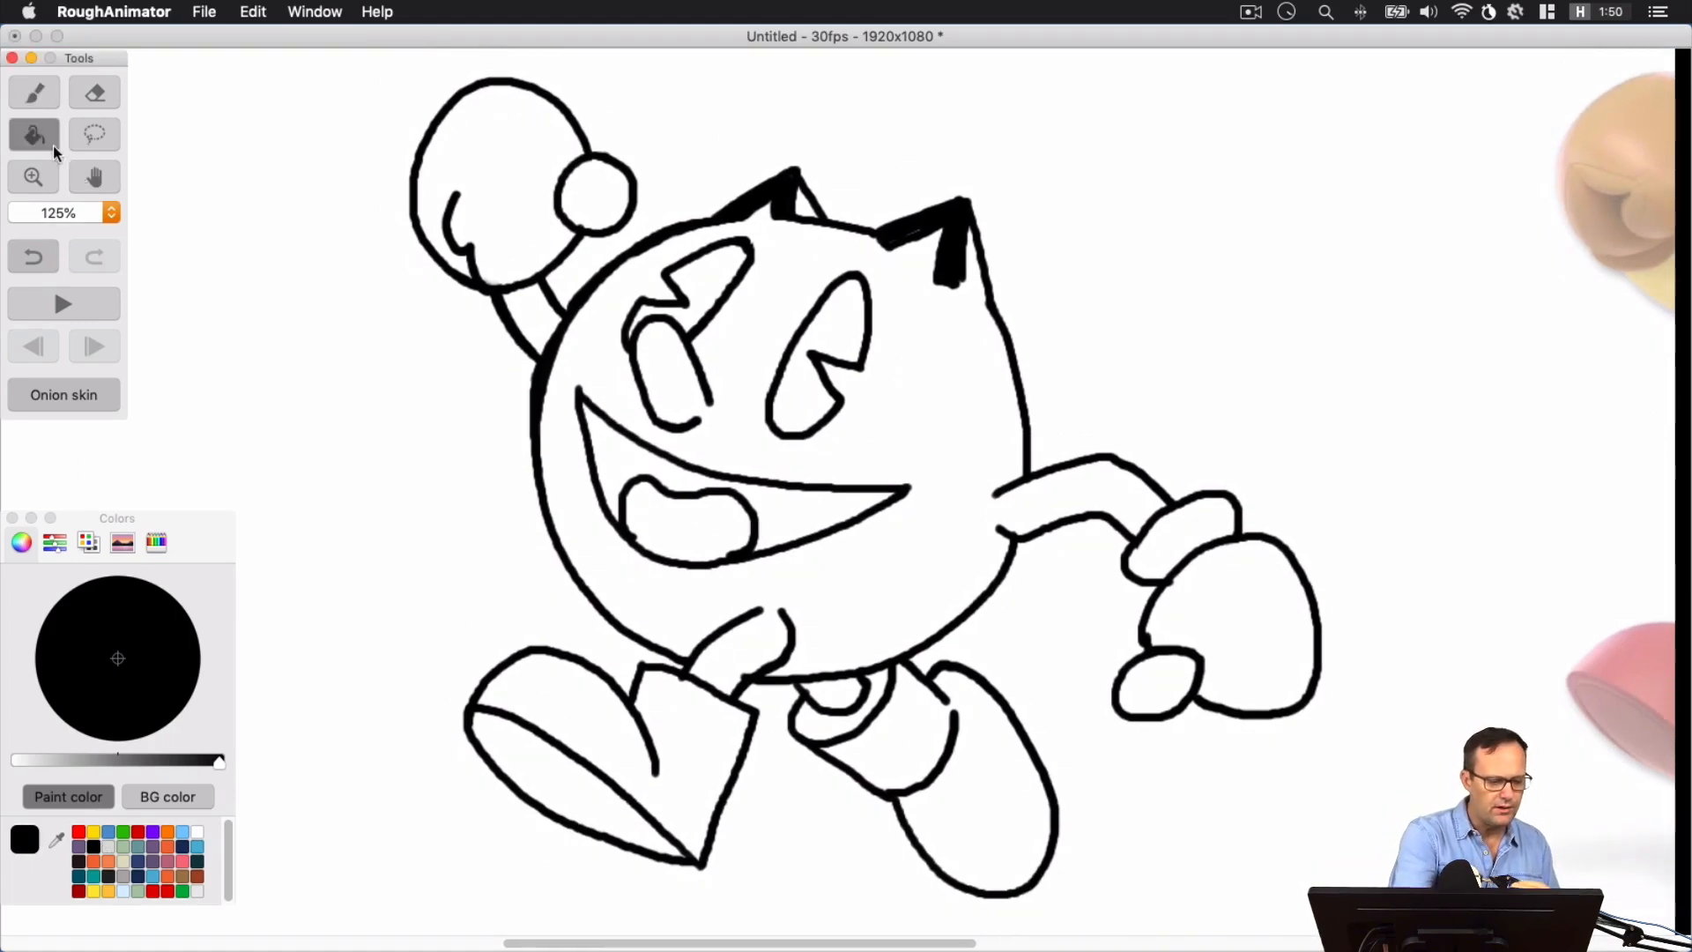
pyautogui.click(696, 264)
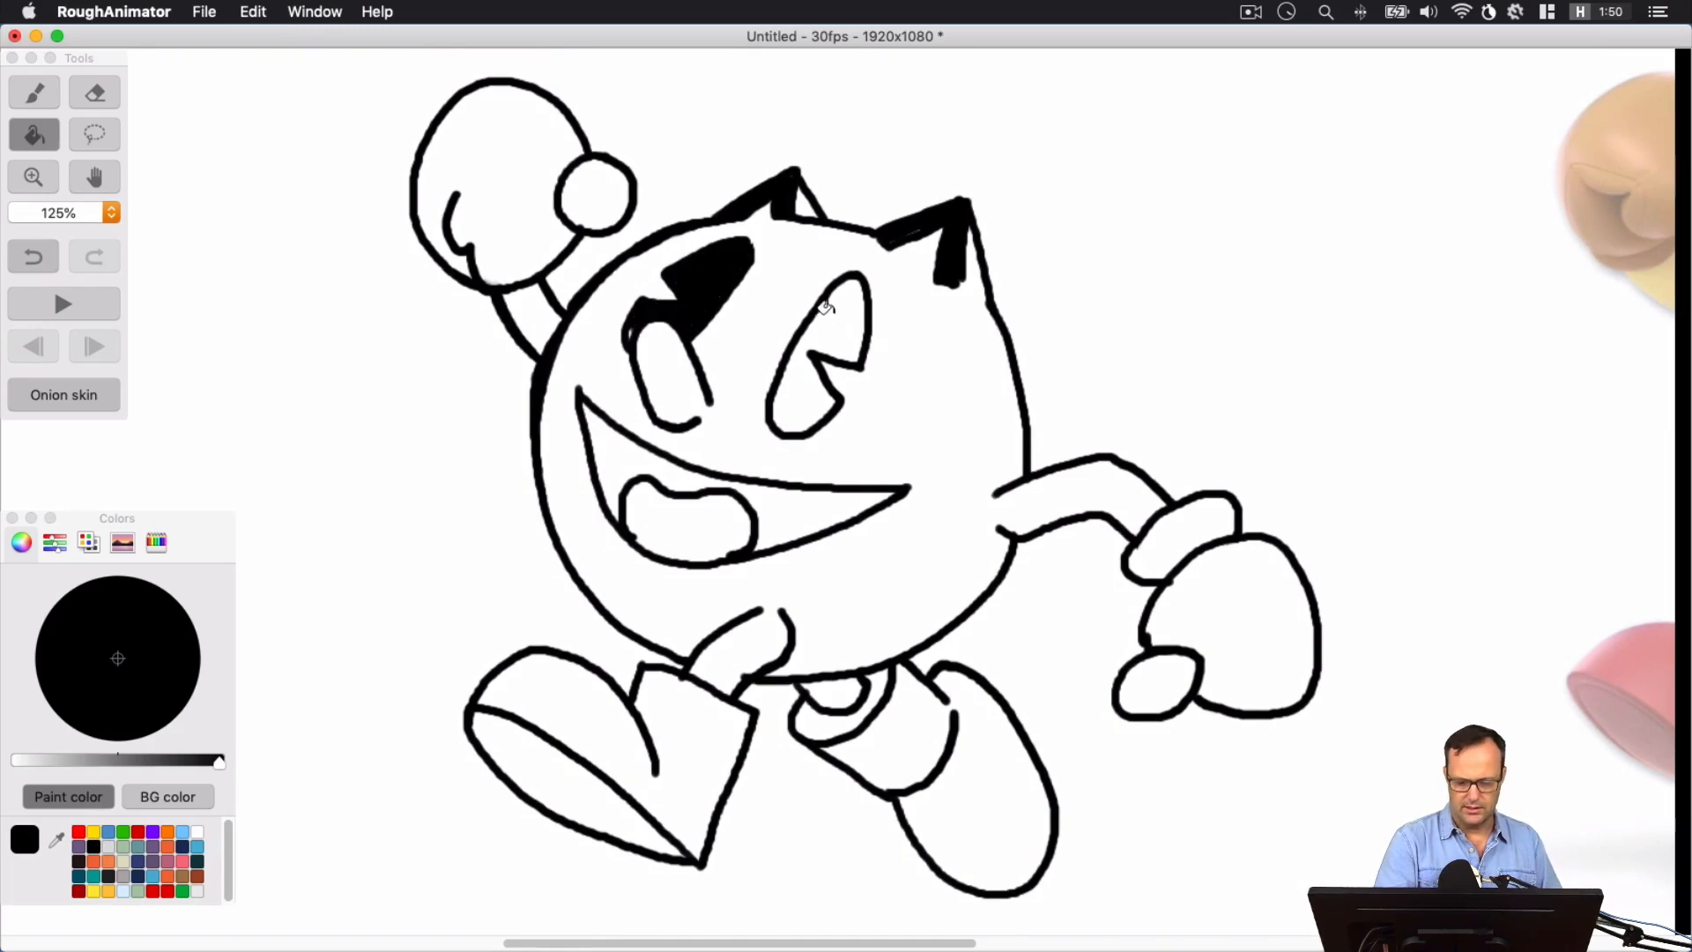
pyautogui.click(825, 308)
pyautogui.click(778, 481)
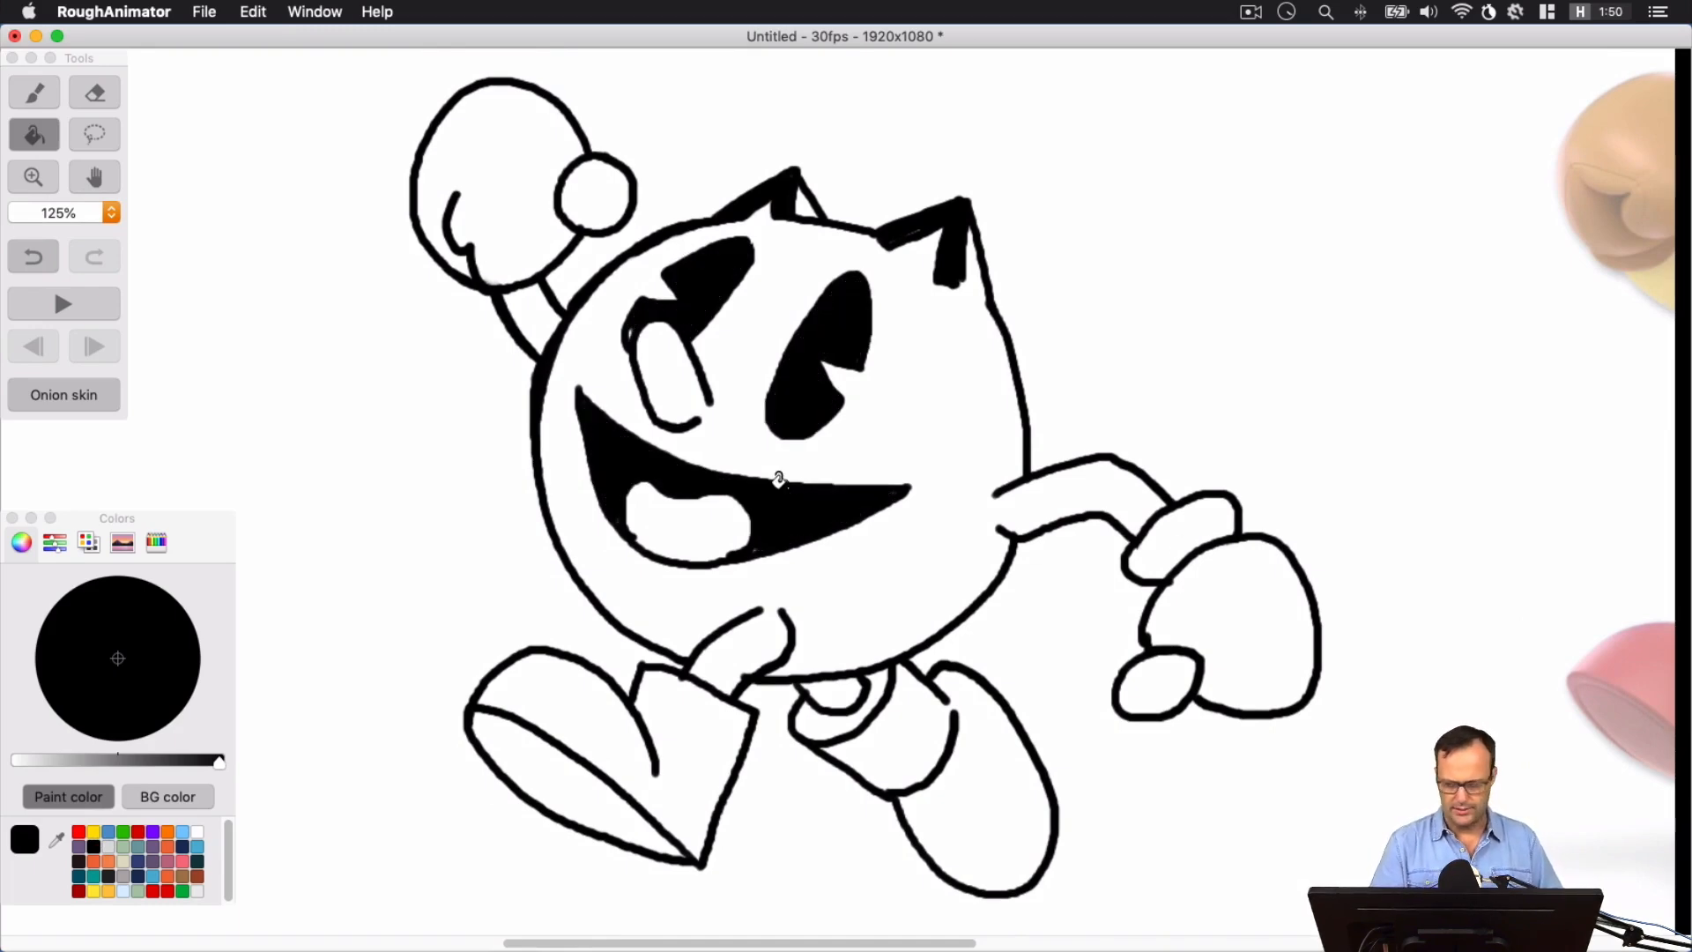
# Fill the body, both arms and both legs with golden yellow using the paint bucket
pyautogui.press('super+minus')
pyautogui.press('super+minus')
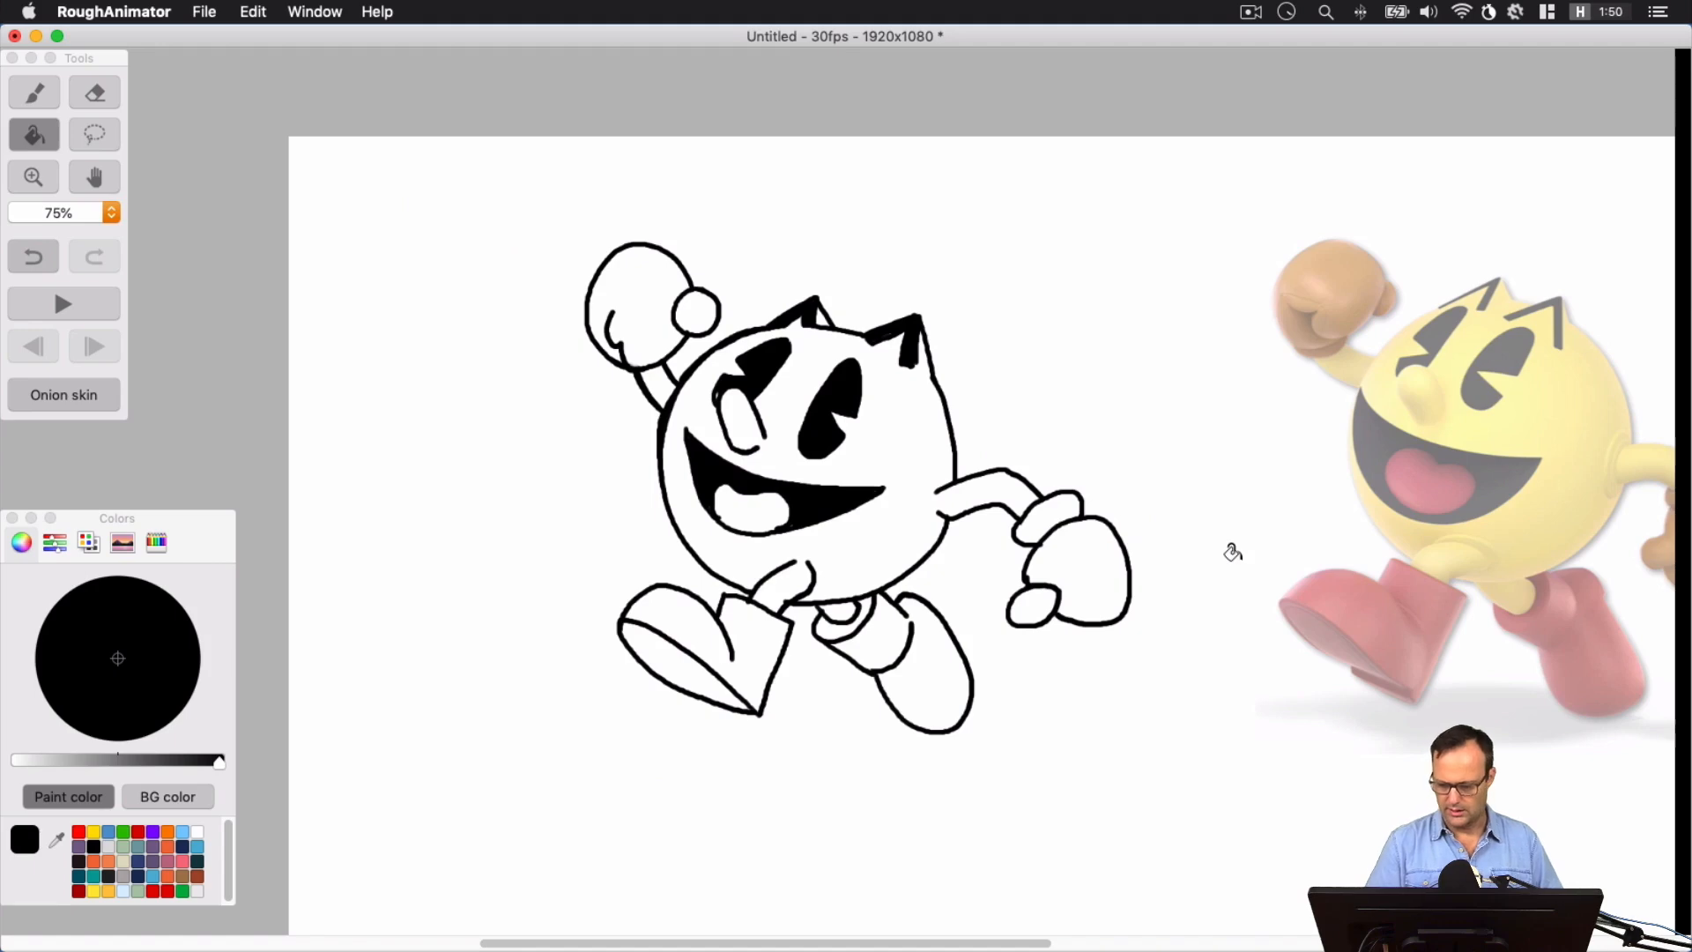
pyautogui.click(94, 831)
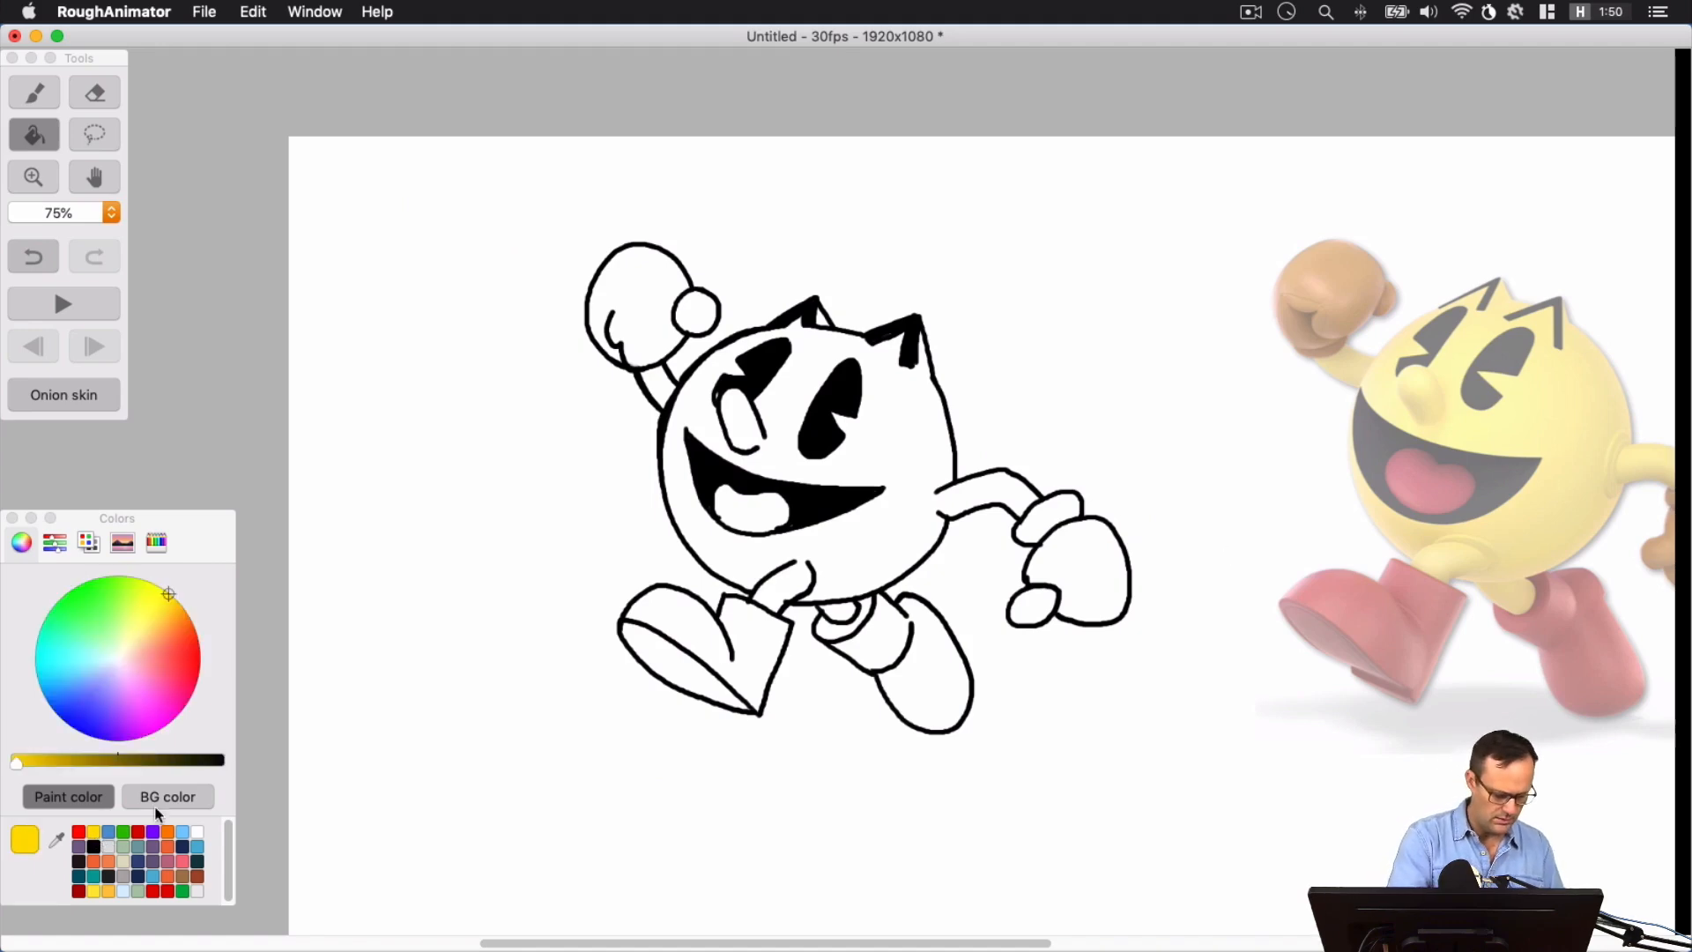
pyautogui.click(783, 402)
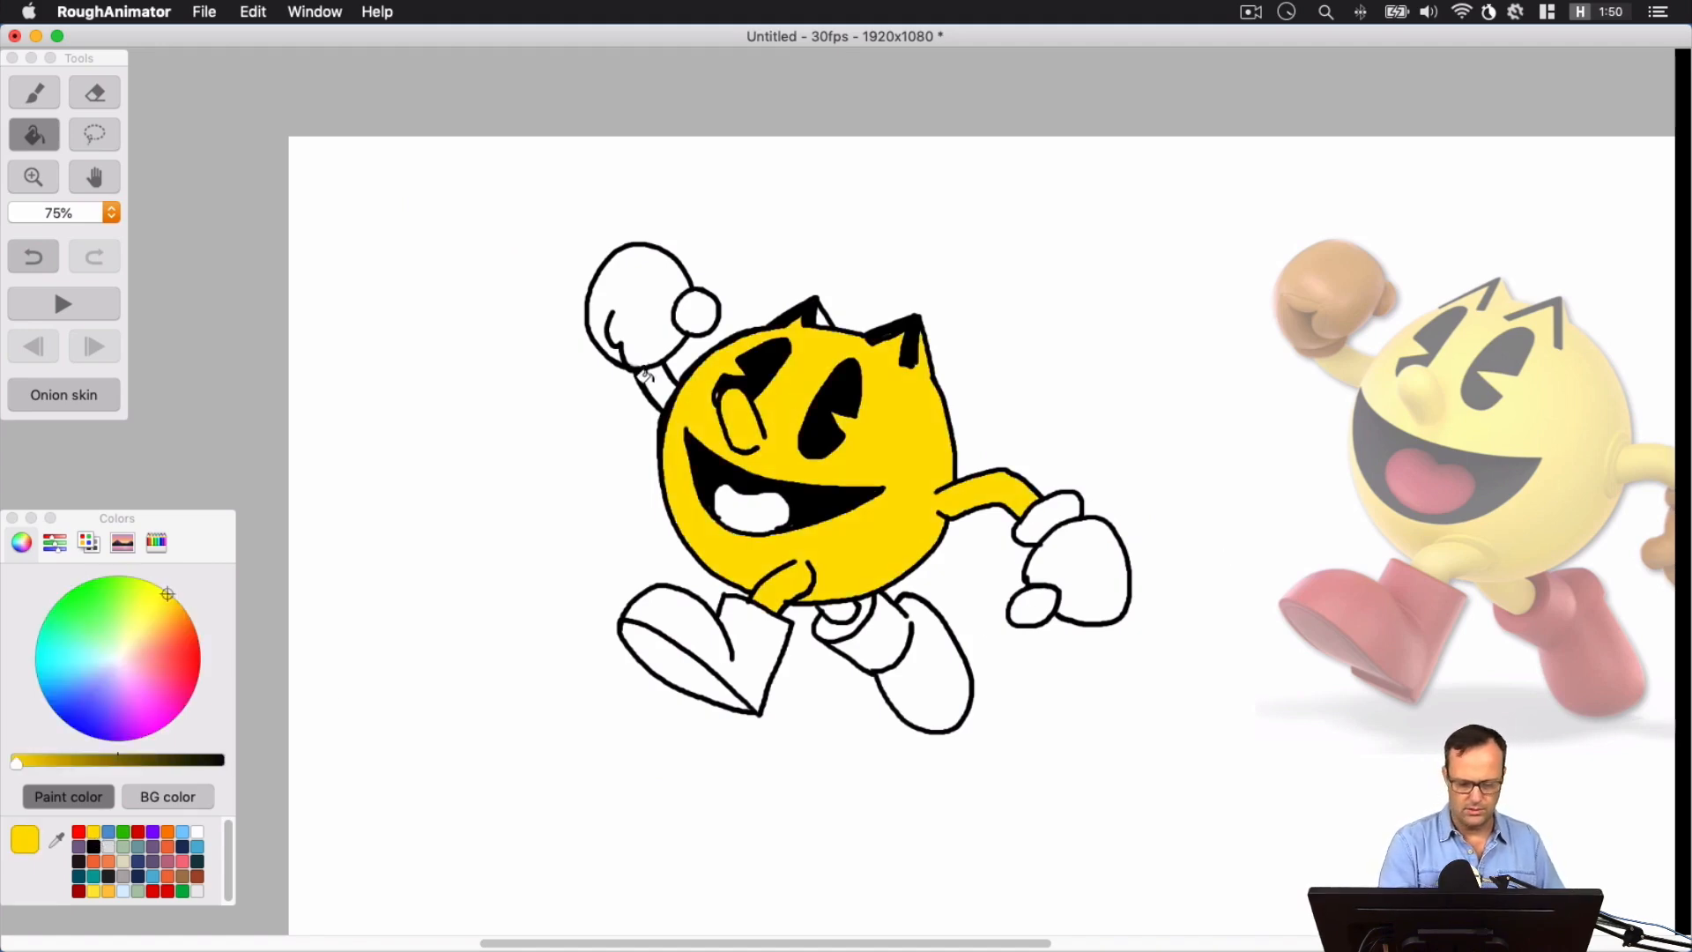
pyautogui.click(657, 399)
pyautogui.click(835, 608)
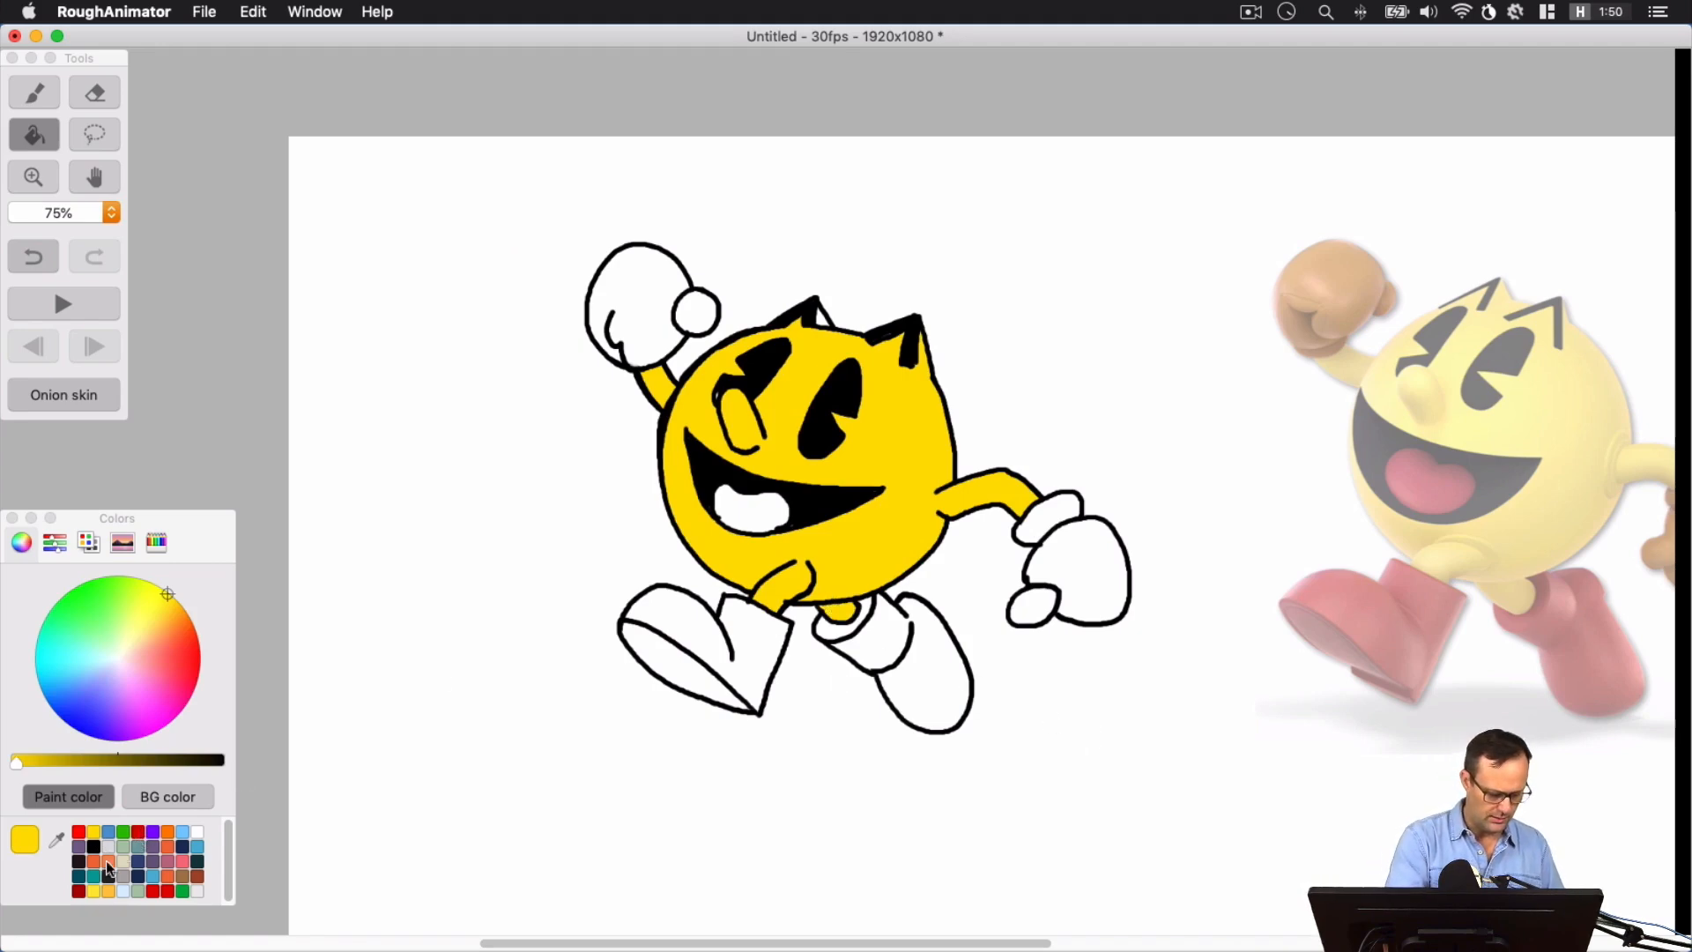
# Fill the tongue, the rear boot with its cuff, and the upper part of the front boot with dark red
pyautogui.click(79, 890)
pyautogui.click(732, 507)
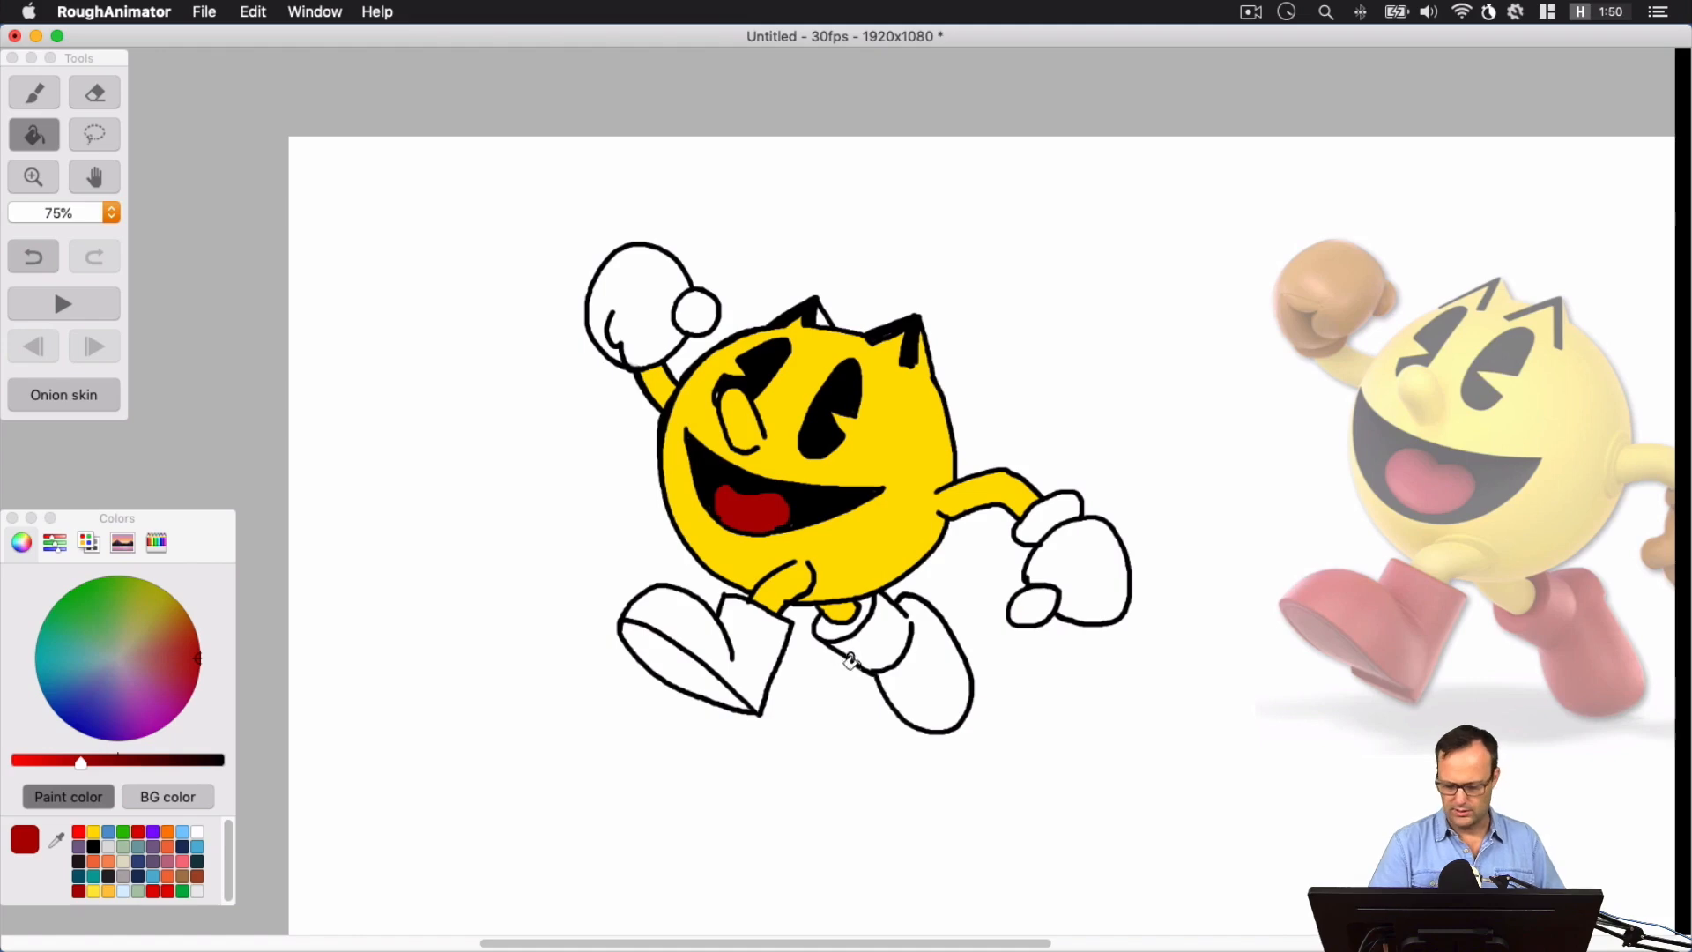
pyautogui.click(886, 628)
pyautogui.click(833, 622)
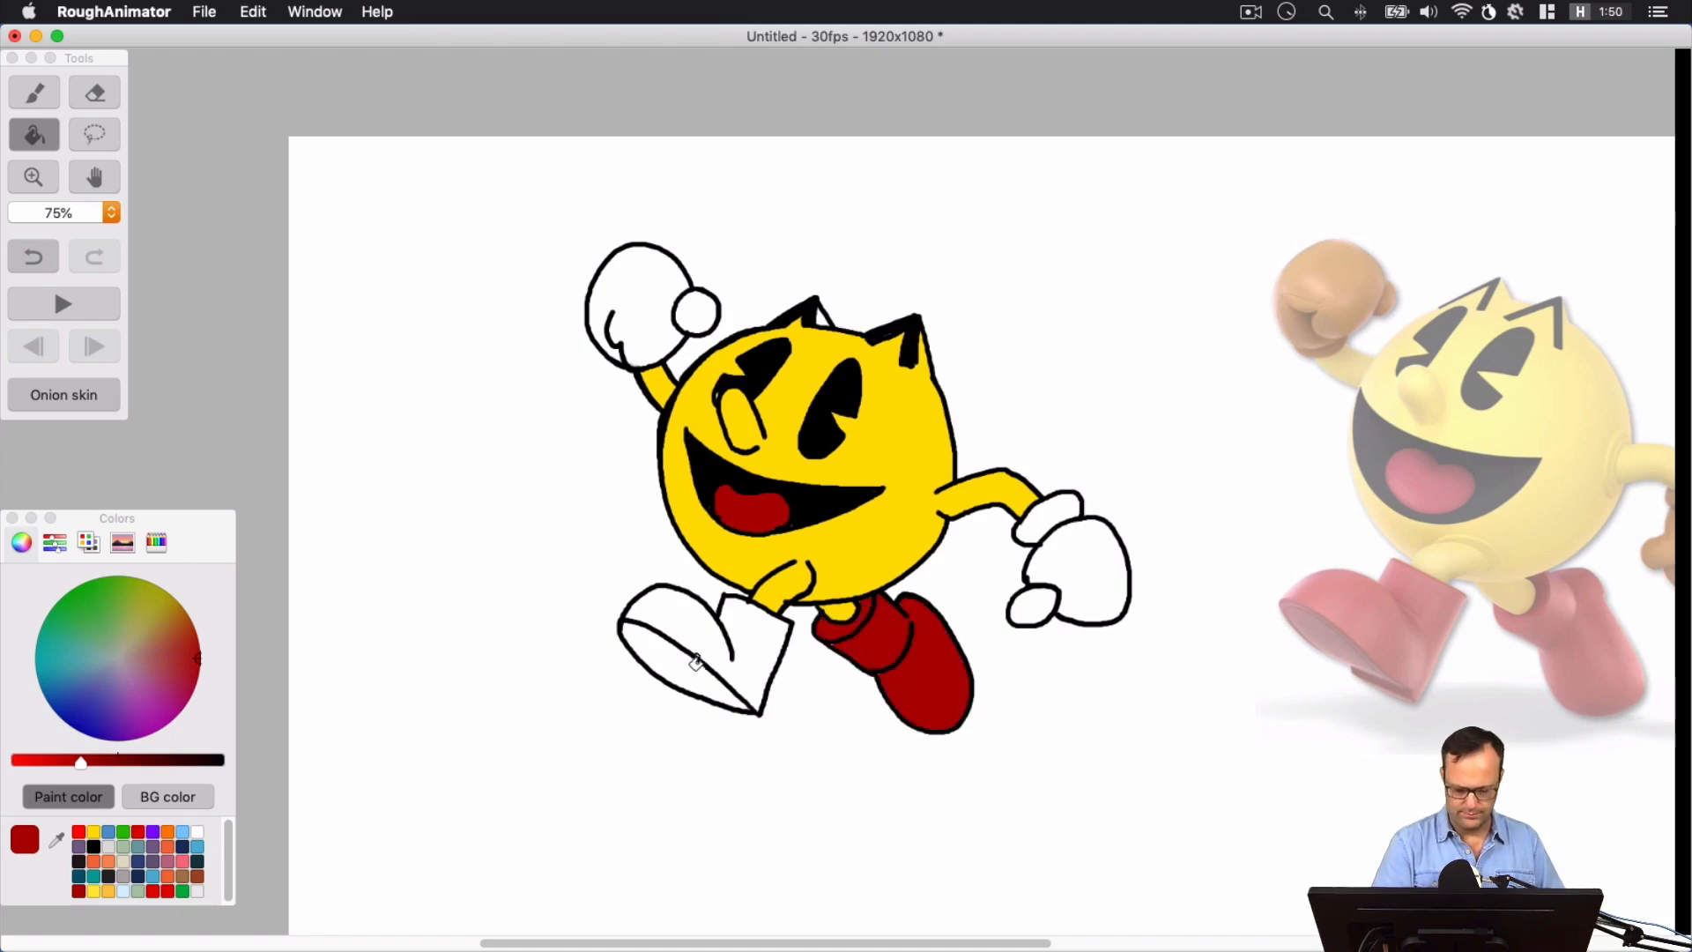
pyautogui.click(712, 648)
# Undo the dark red fill on the front boot's sole and refill the sole with a darker shade of red
pyautogui.click(679, 670)
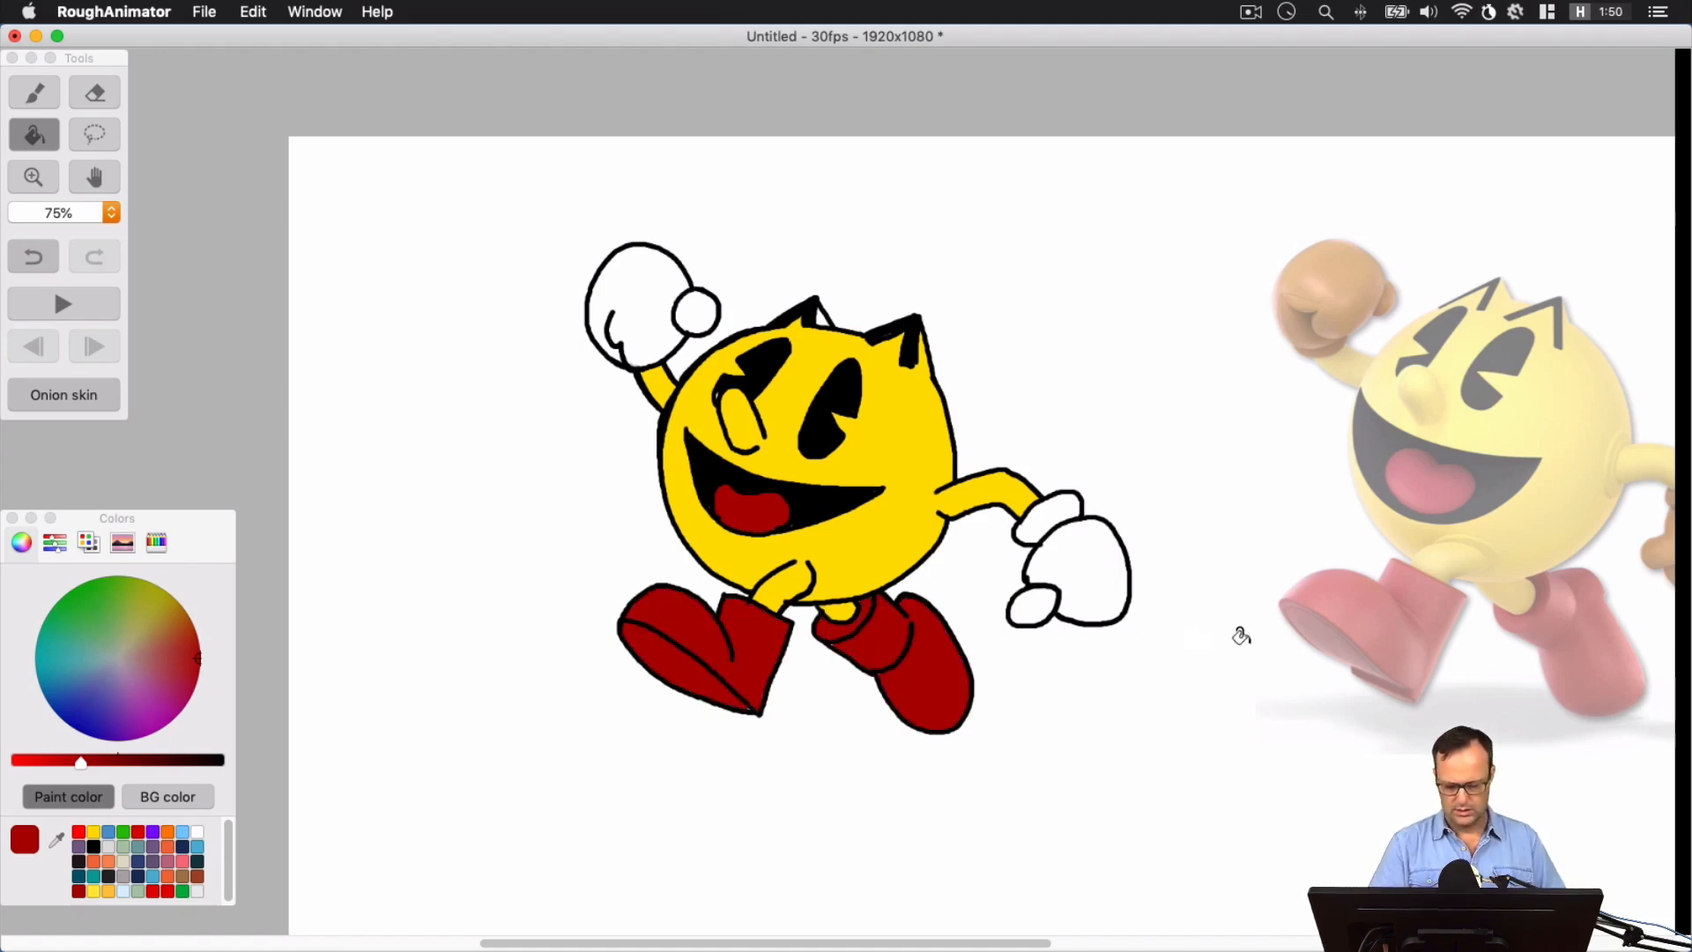
pyautogui.press('super+z')
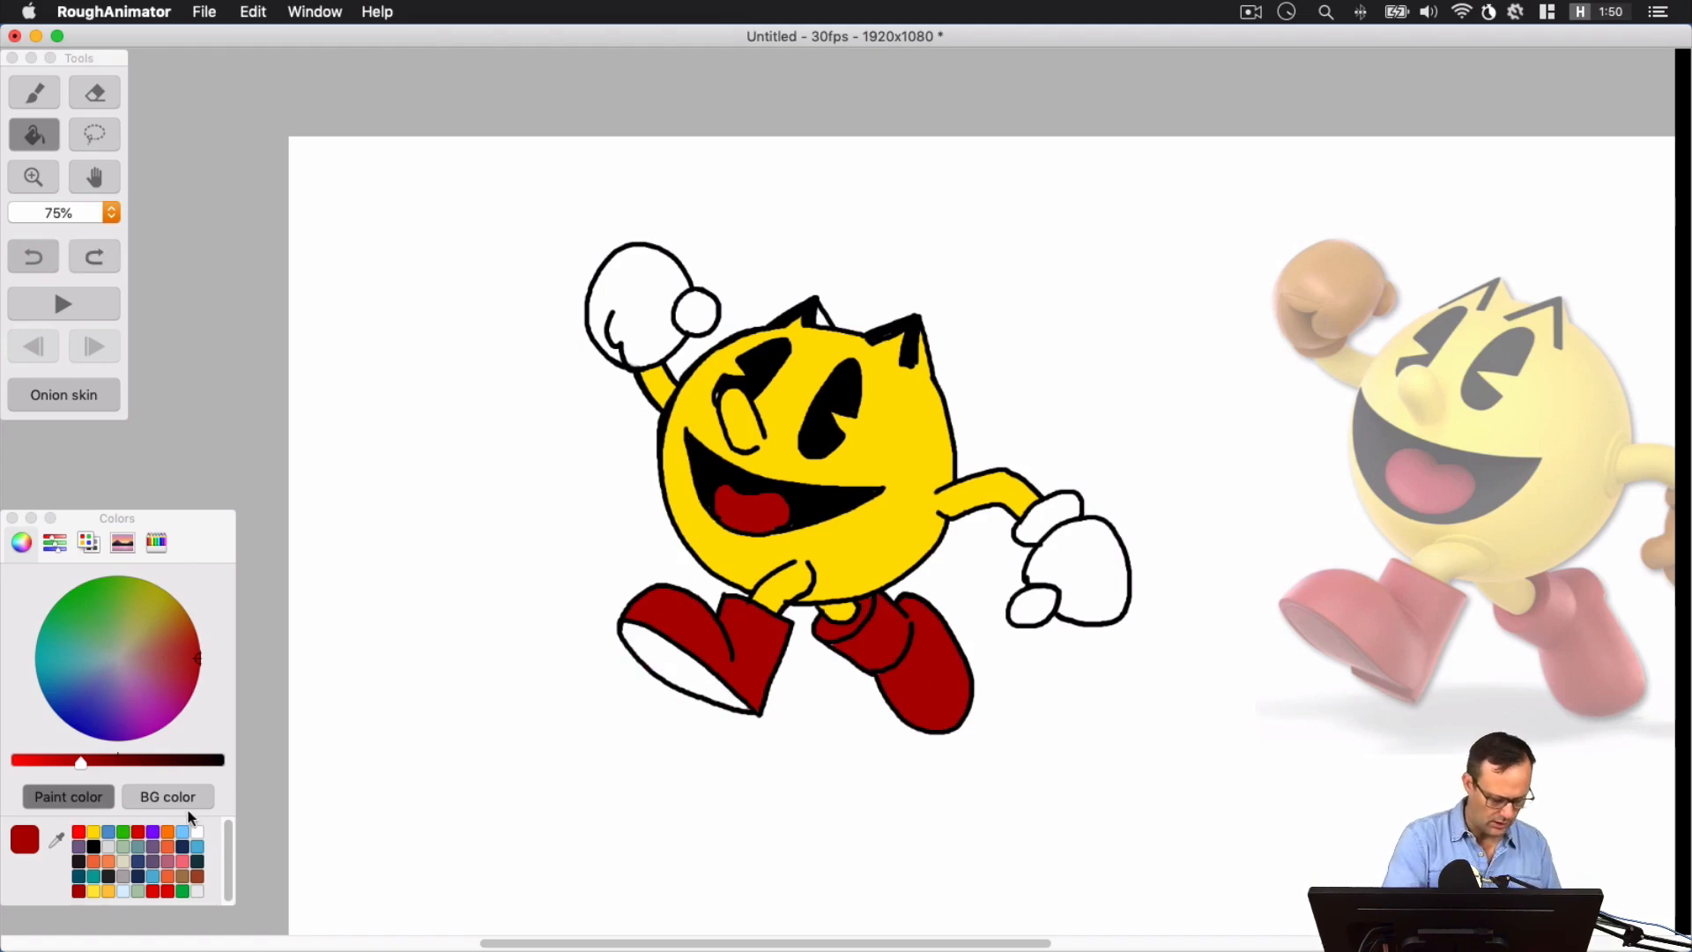
pyautogui.moveTo(83, 760); pyautogui.dragTo(126, 760)
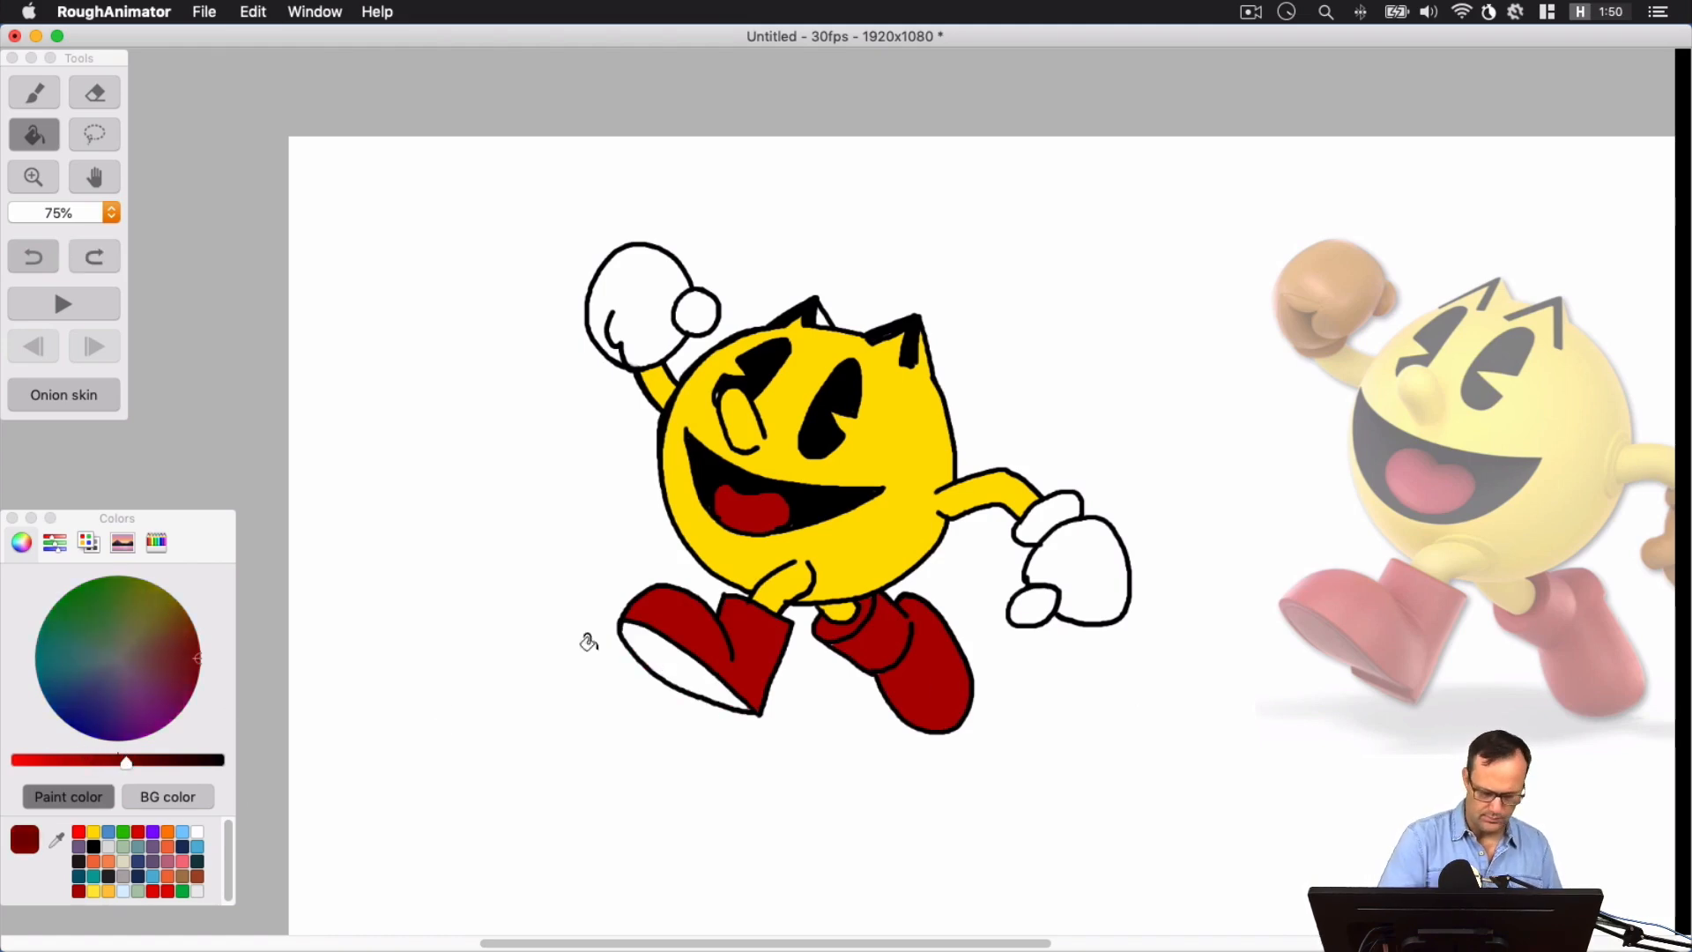
pyautogui.click(678, 637)
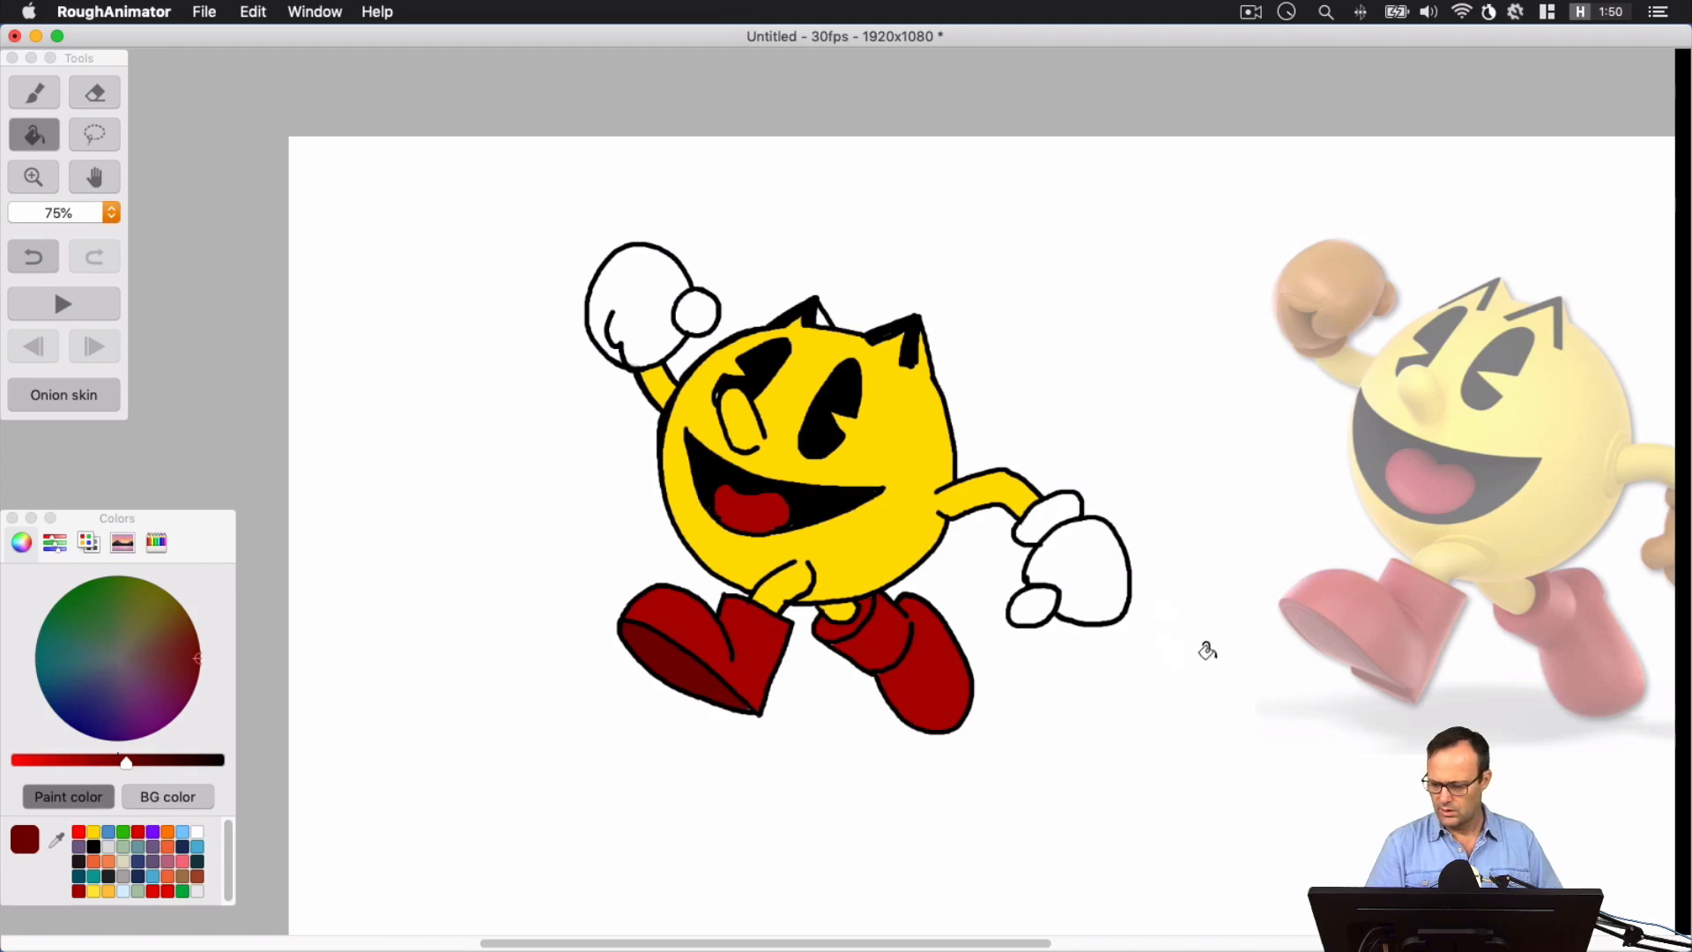
# Mix a slightly deeper orange from the light orange swatch and fill both gloves, including the thumbs and the cuff
pyautogui.moveTo(1205, 649); pyautogui.dragTo(1050, 638)
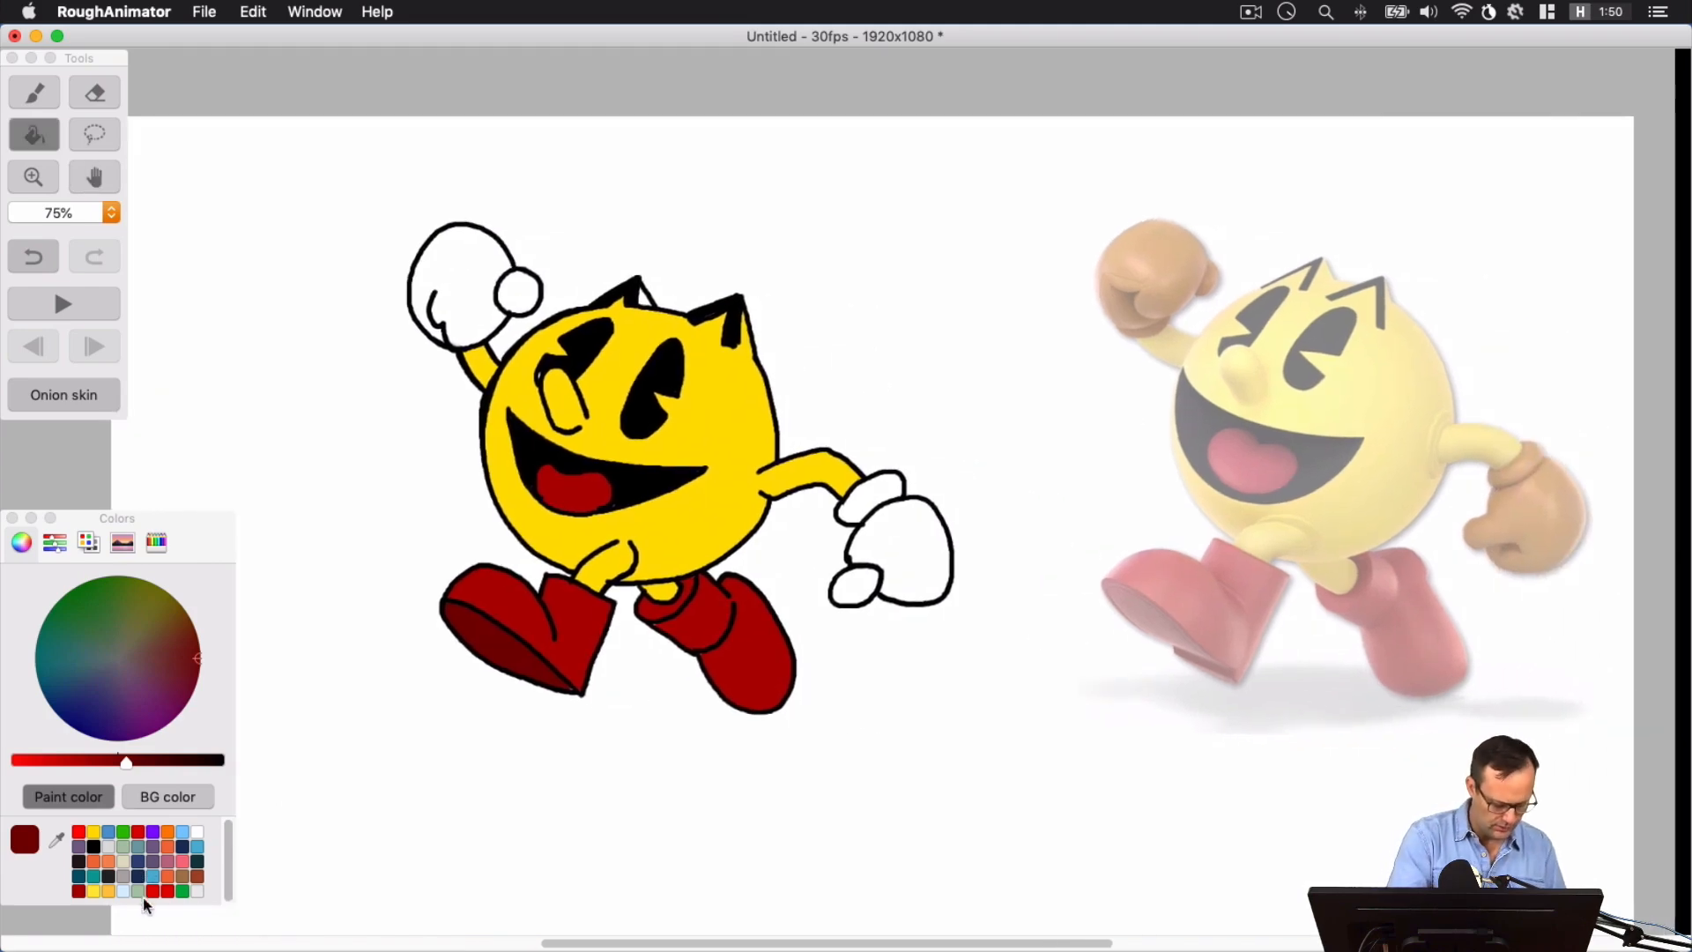
pyautogui.click(110, 891)
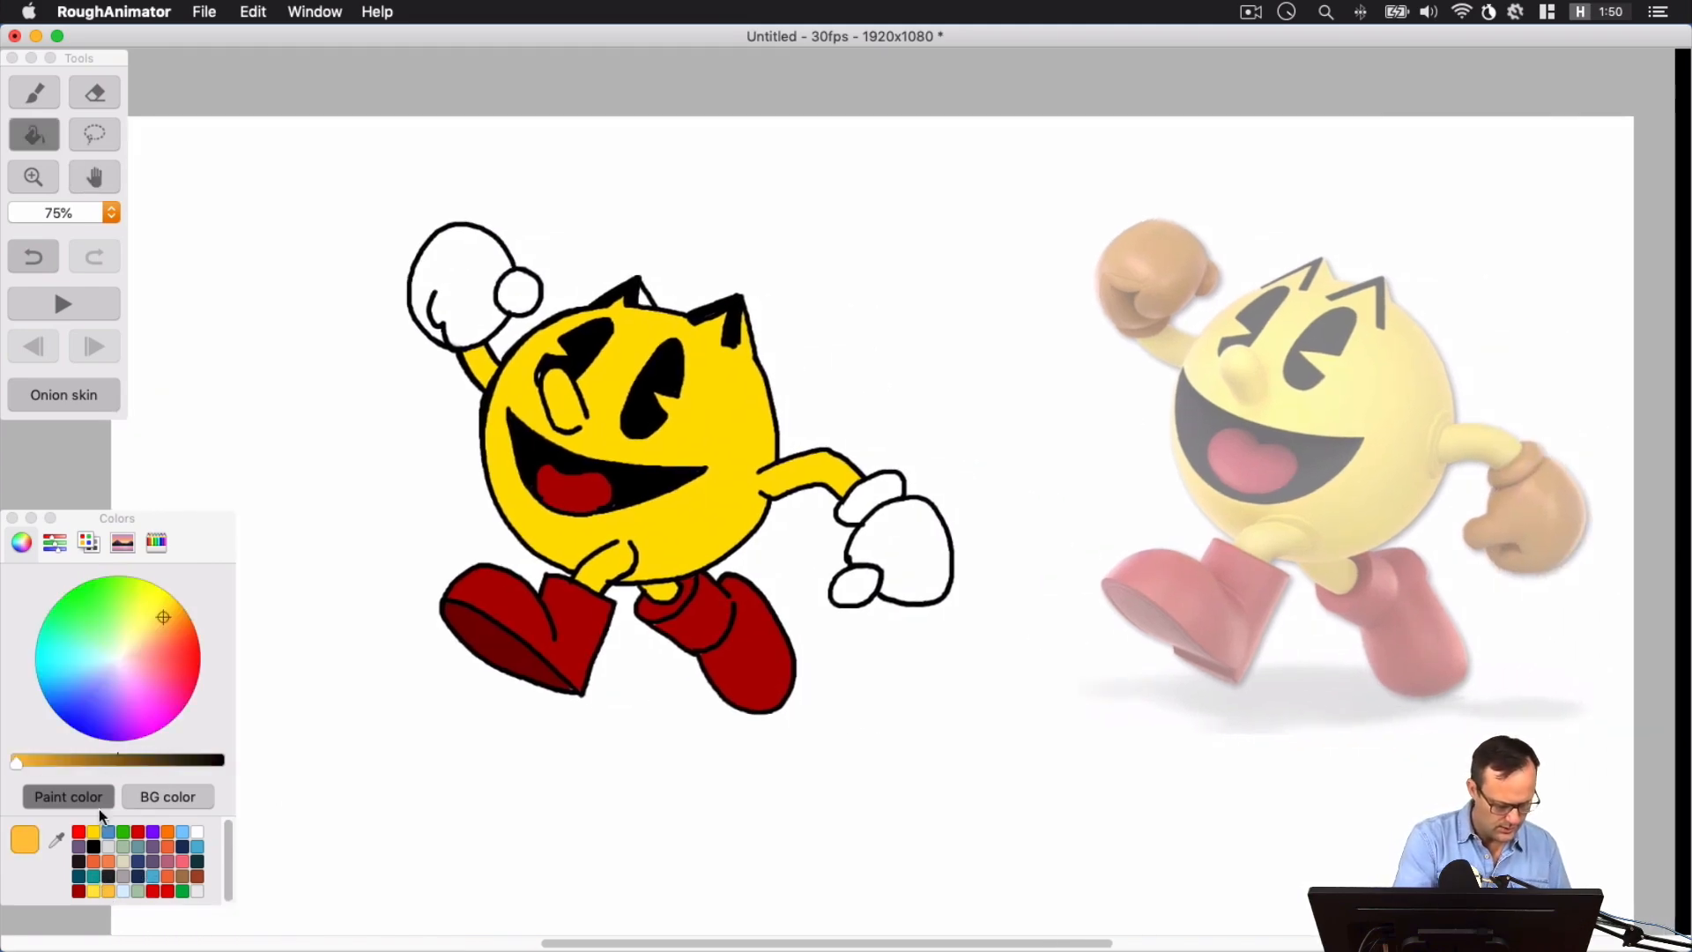
pyautogui.click(166, 618)
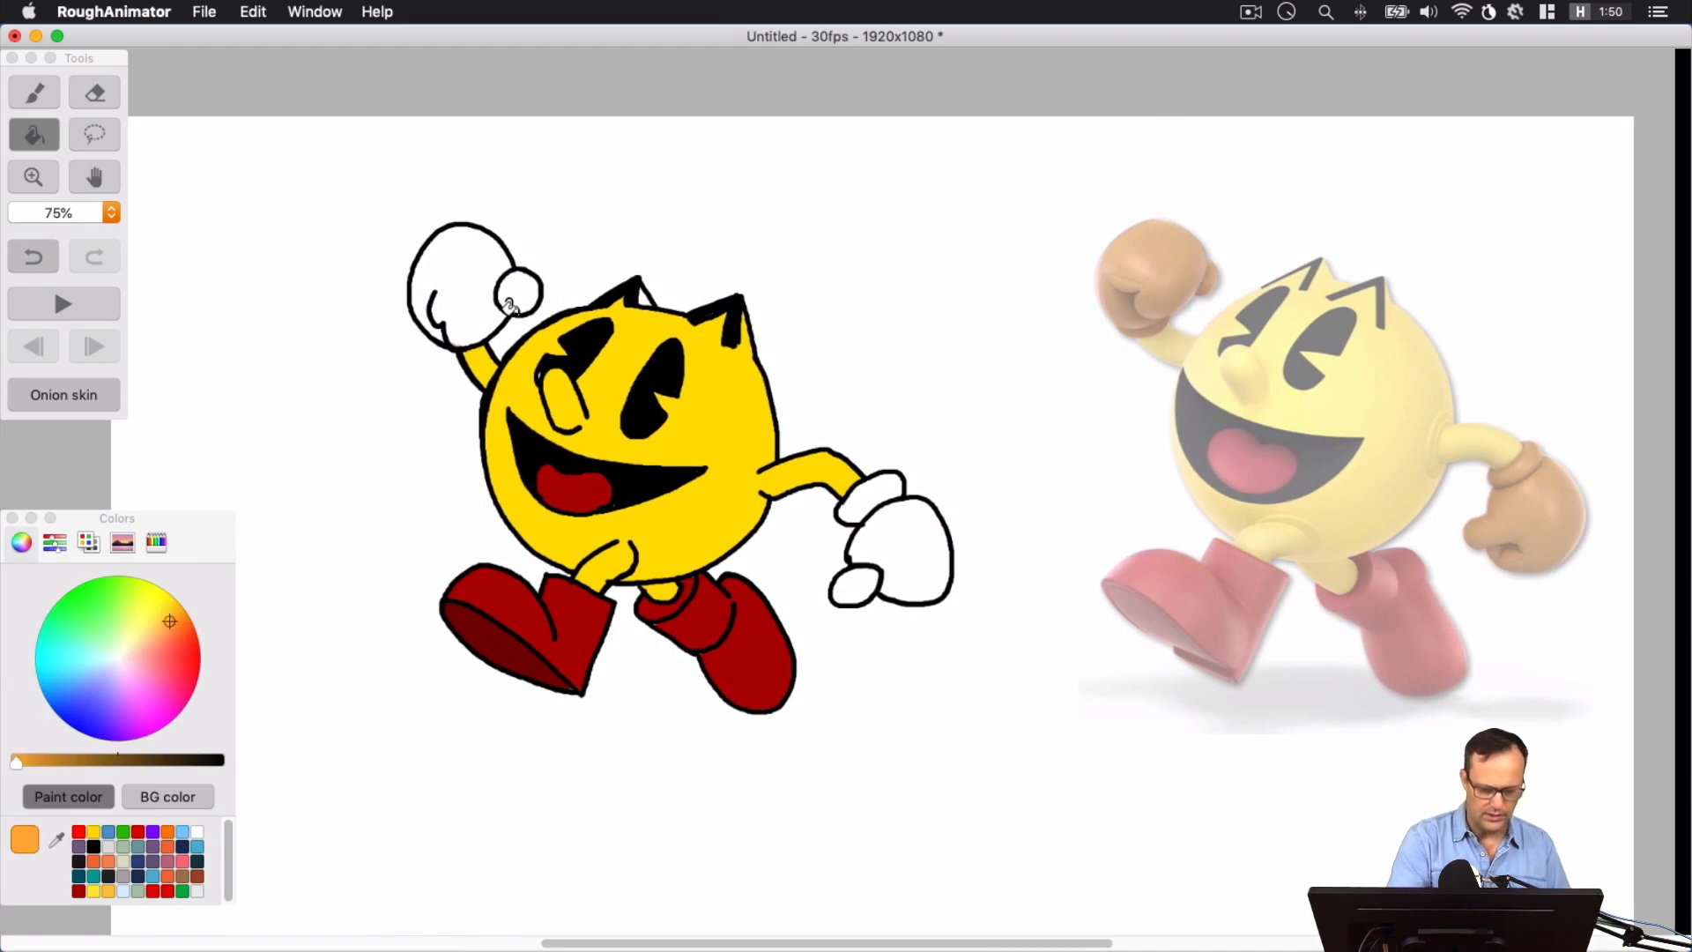
pyautogui.click(484, 272)
pyautogui.click(517, 290)
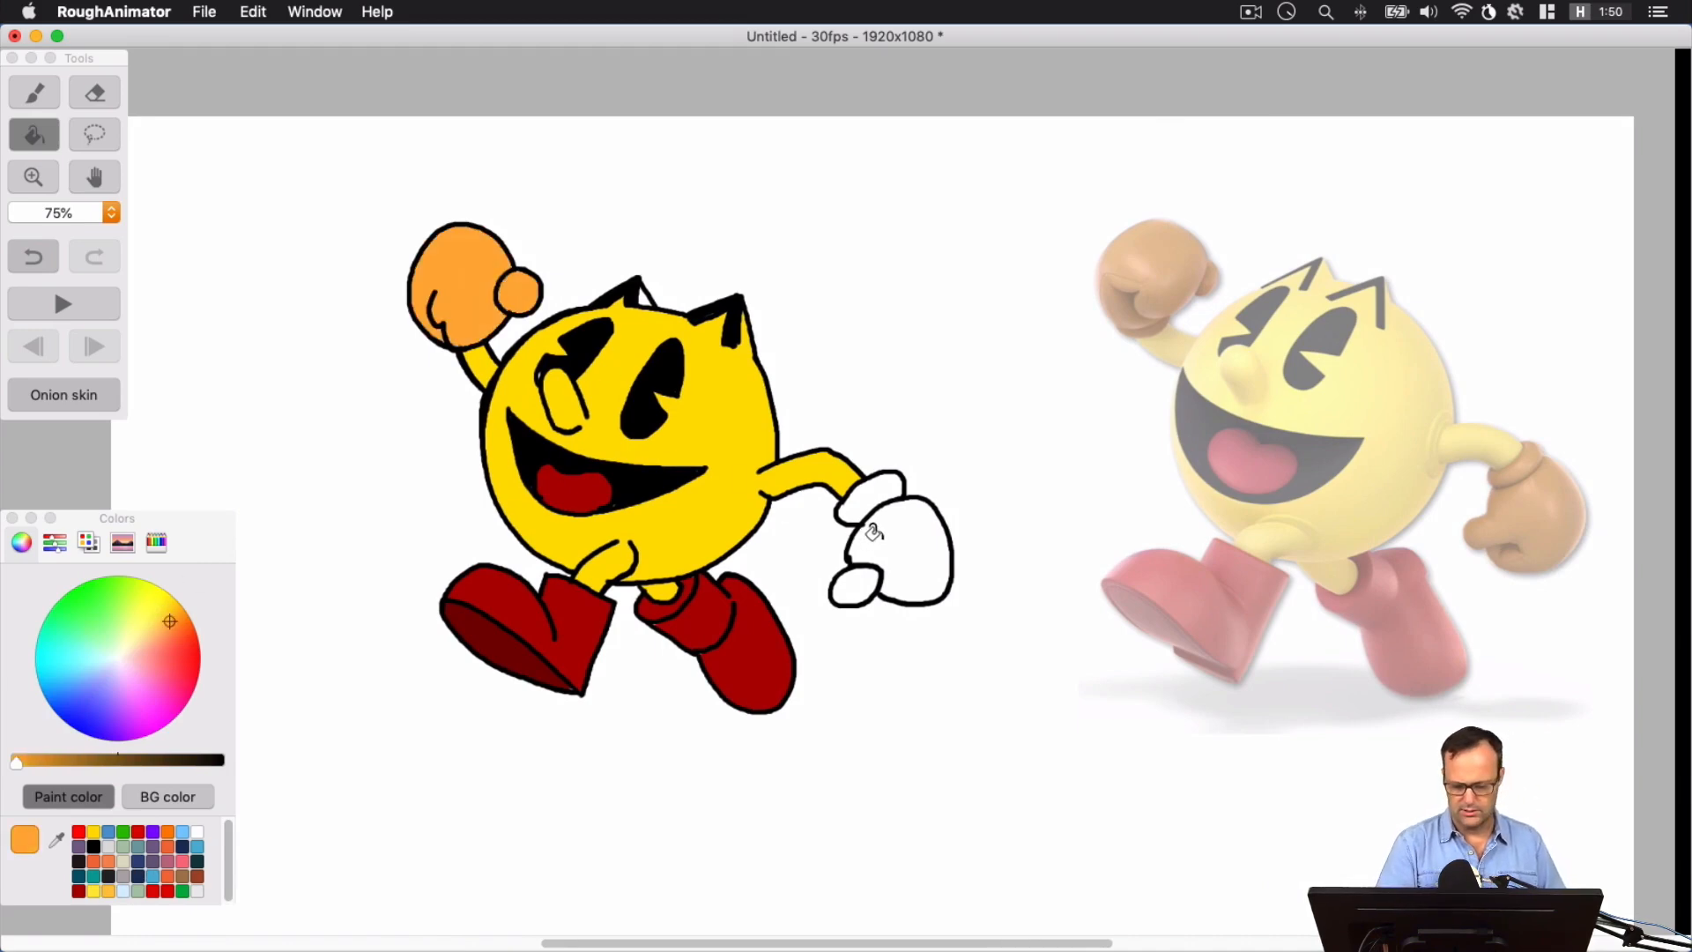
pyautogui.click(857, 491)
pyautogui.click(856, 491)
pyautogui.click(844, 583)
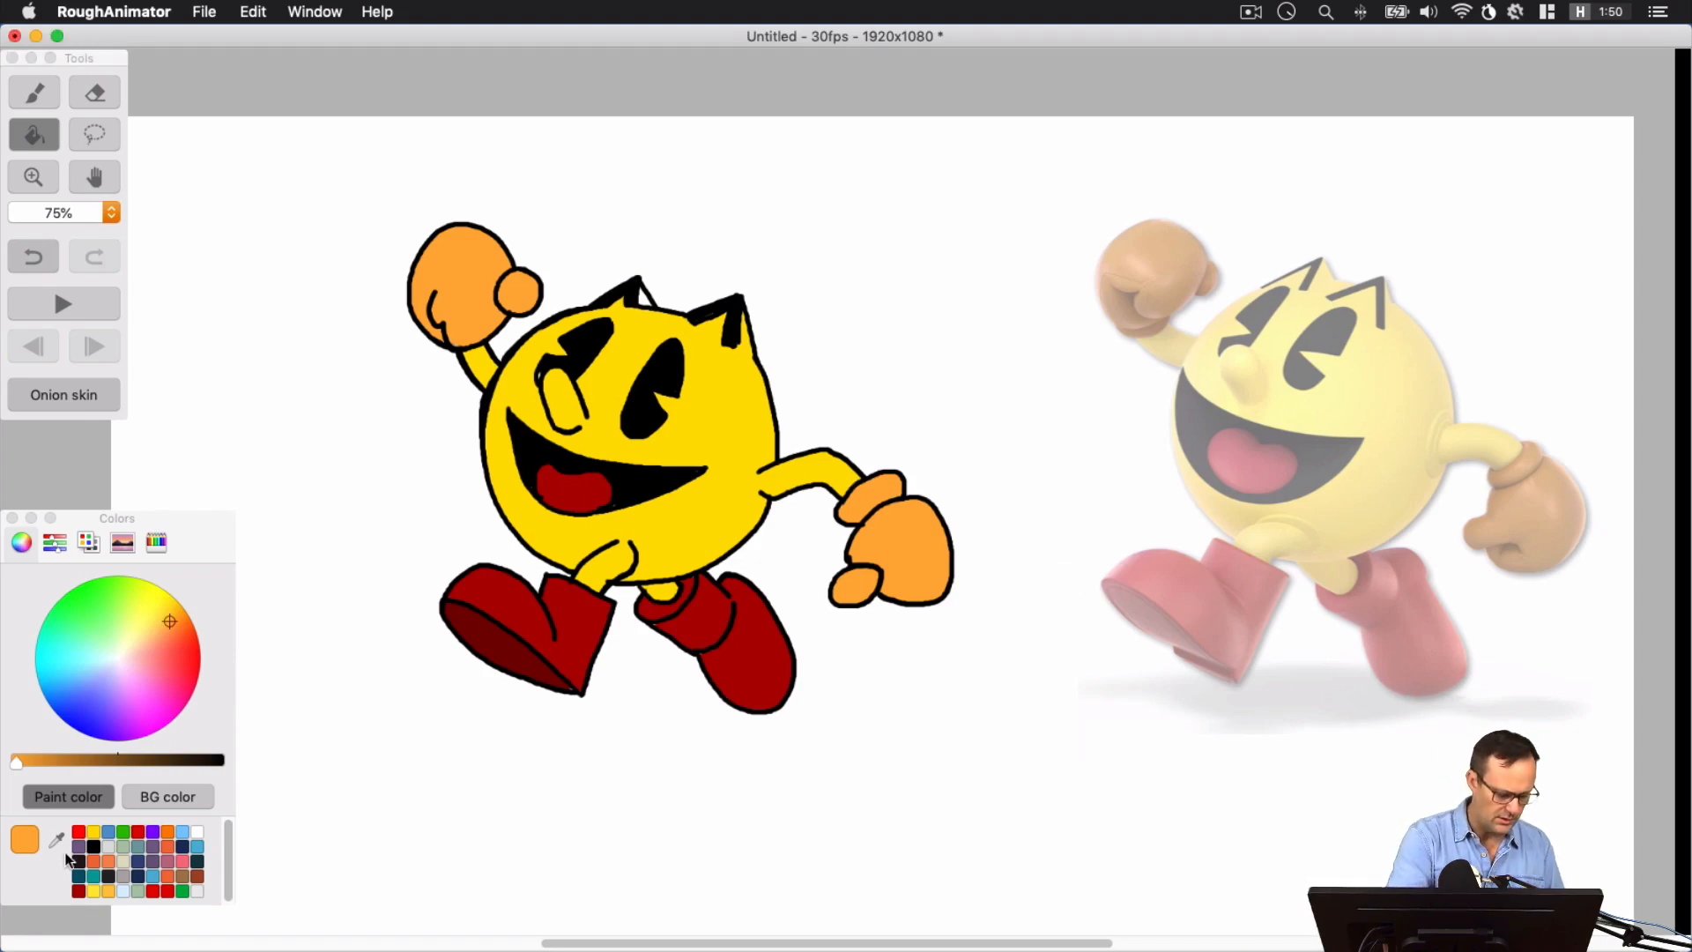
# Switch from the paint bucket to the brush and set the paint color to black
pyautogui.click(93, 833)
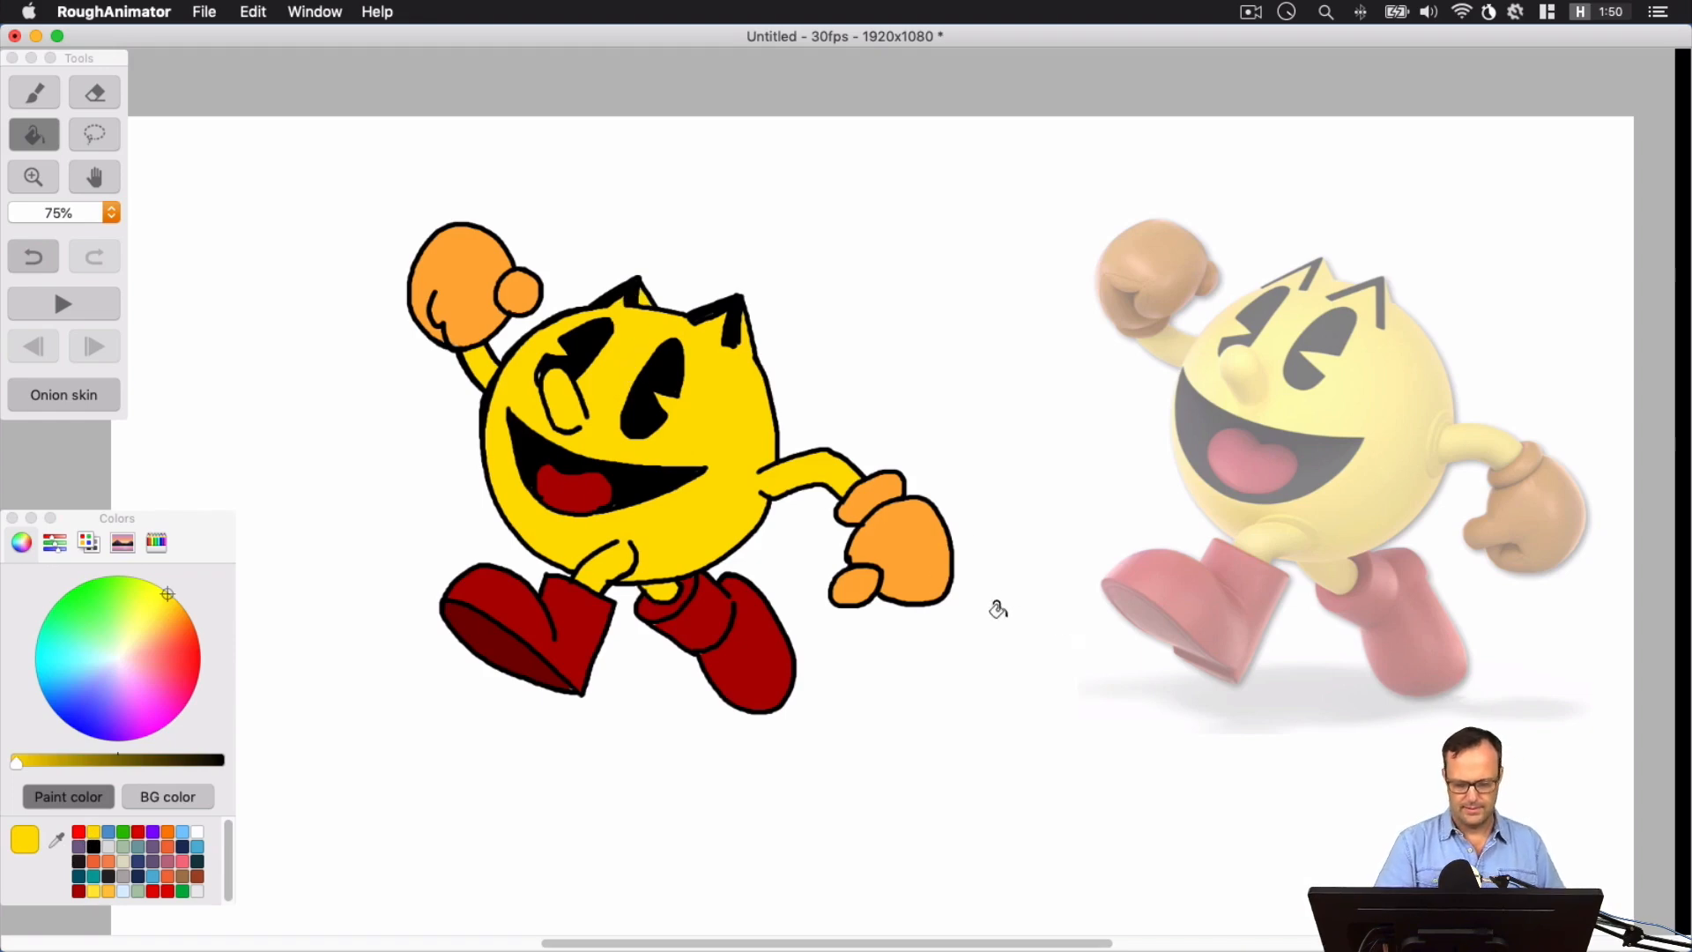
pyautogui.click(44, 126)
pyautogui.click(37, 95)
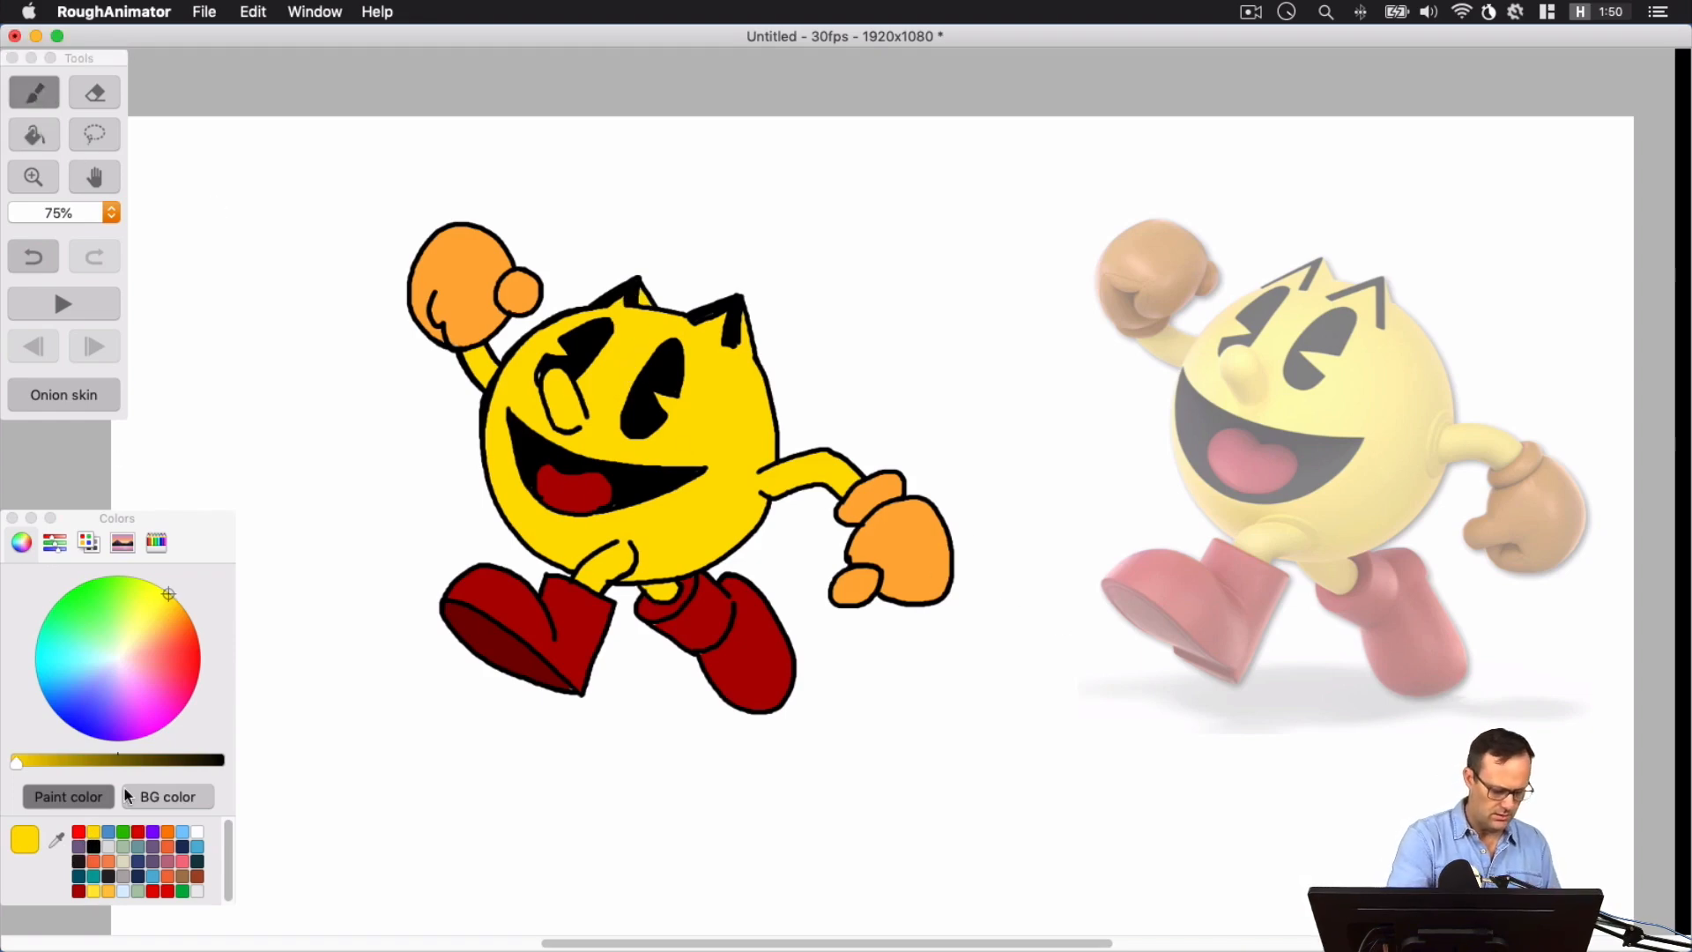
pyautogui.click(95, 846)
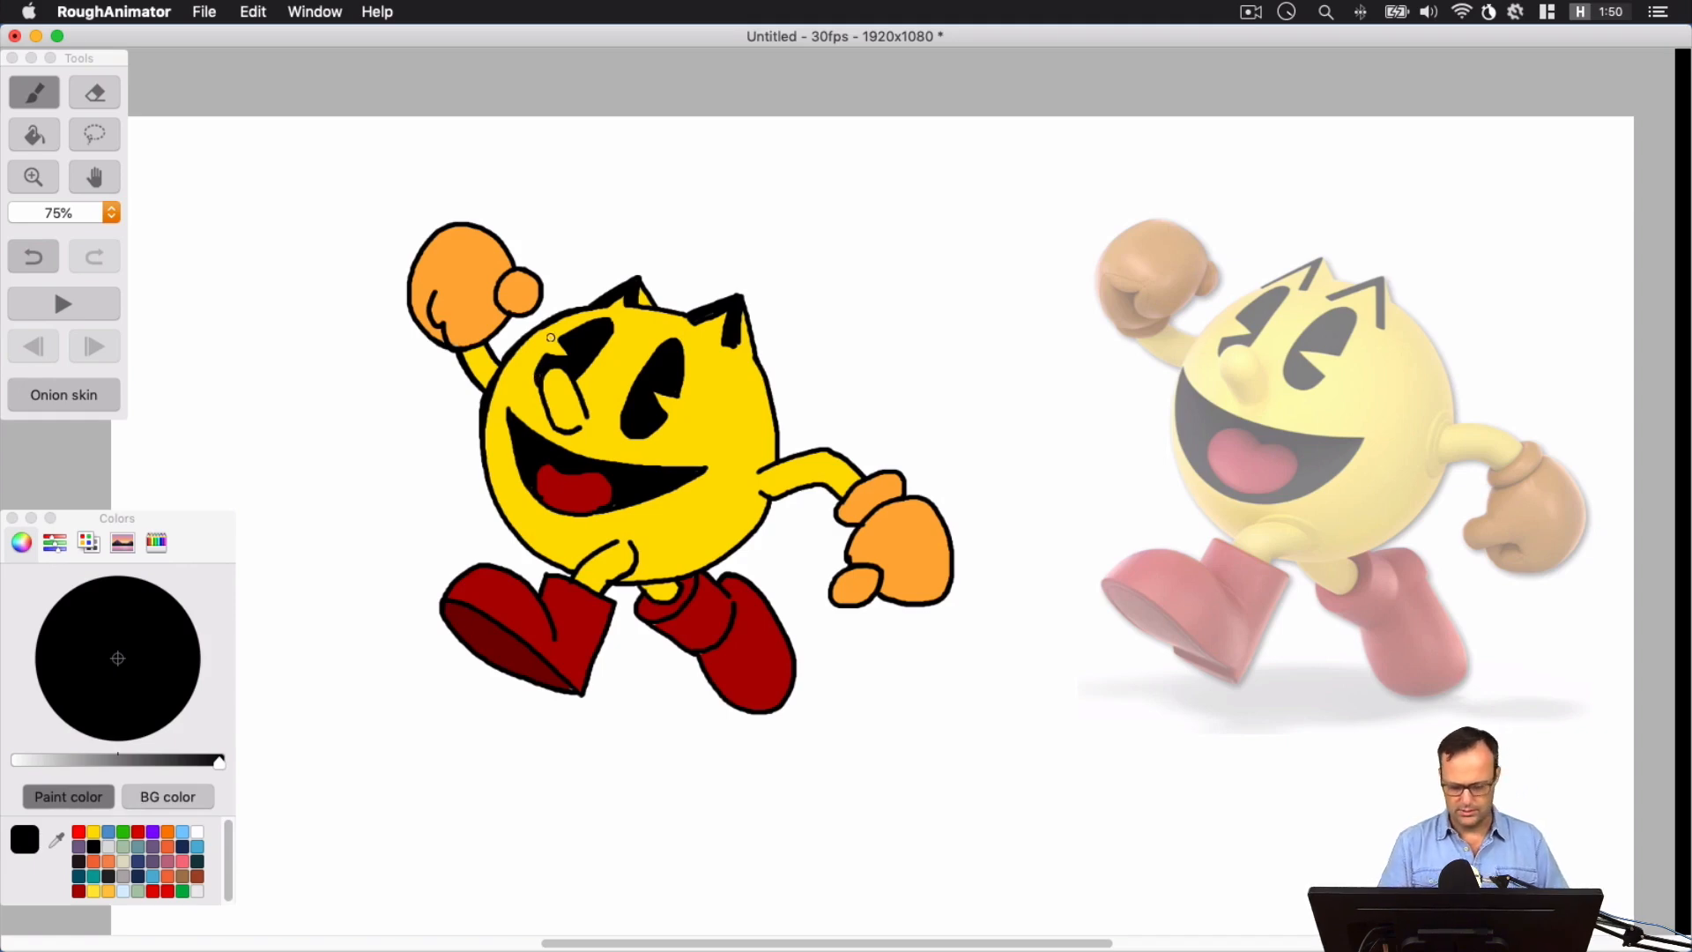
# Raise the opacity of Layer 1, the reference image, to full in the timeline and close the timeline
pyautogui.press('super+minus')
pyautogui.press('space')
pyautogui.moveTo(1170, 712)
pyautogui.mouseDown()
pyautogui.moveTo(1058, 670)
pyautogui.moveTo(1102, 657)
pyautogui.mouseUp()
pyautogui.click(205, 12)
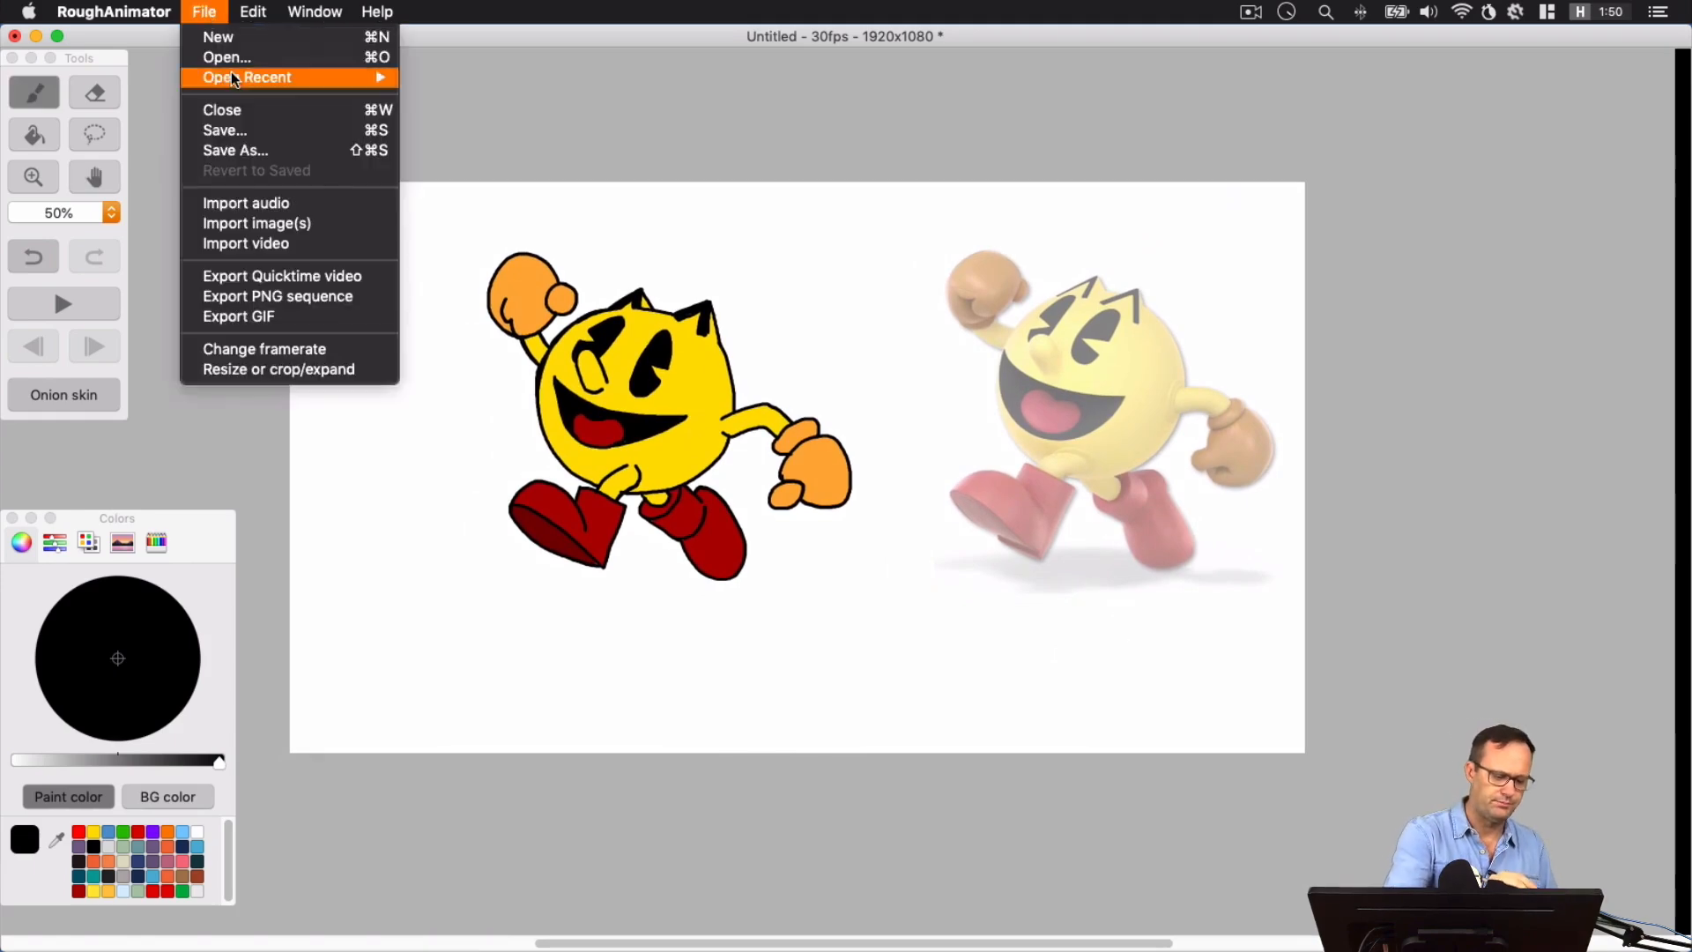
pyautogui.moveTo(315, 13)
pyautogui.click(357, 280)
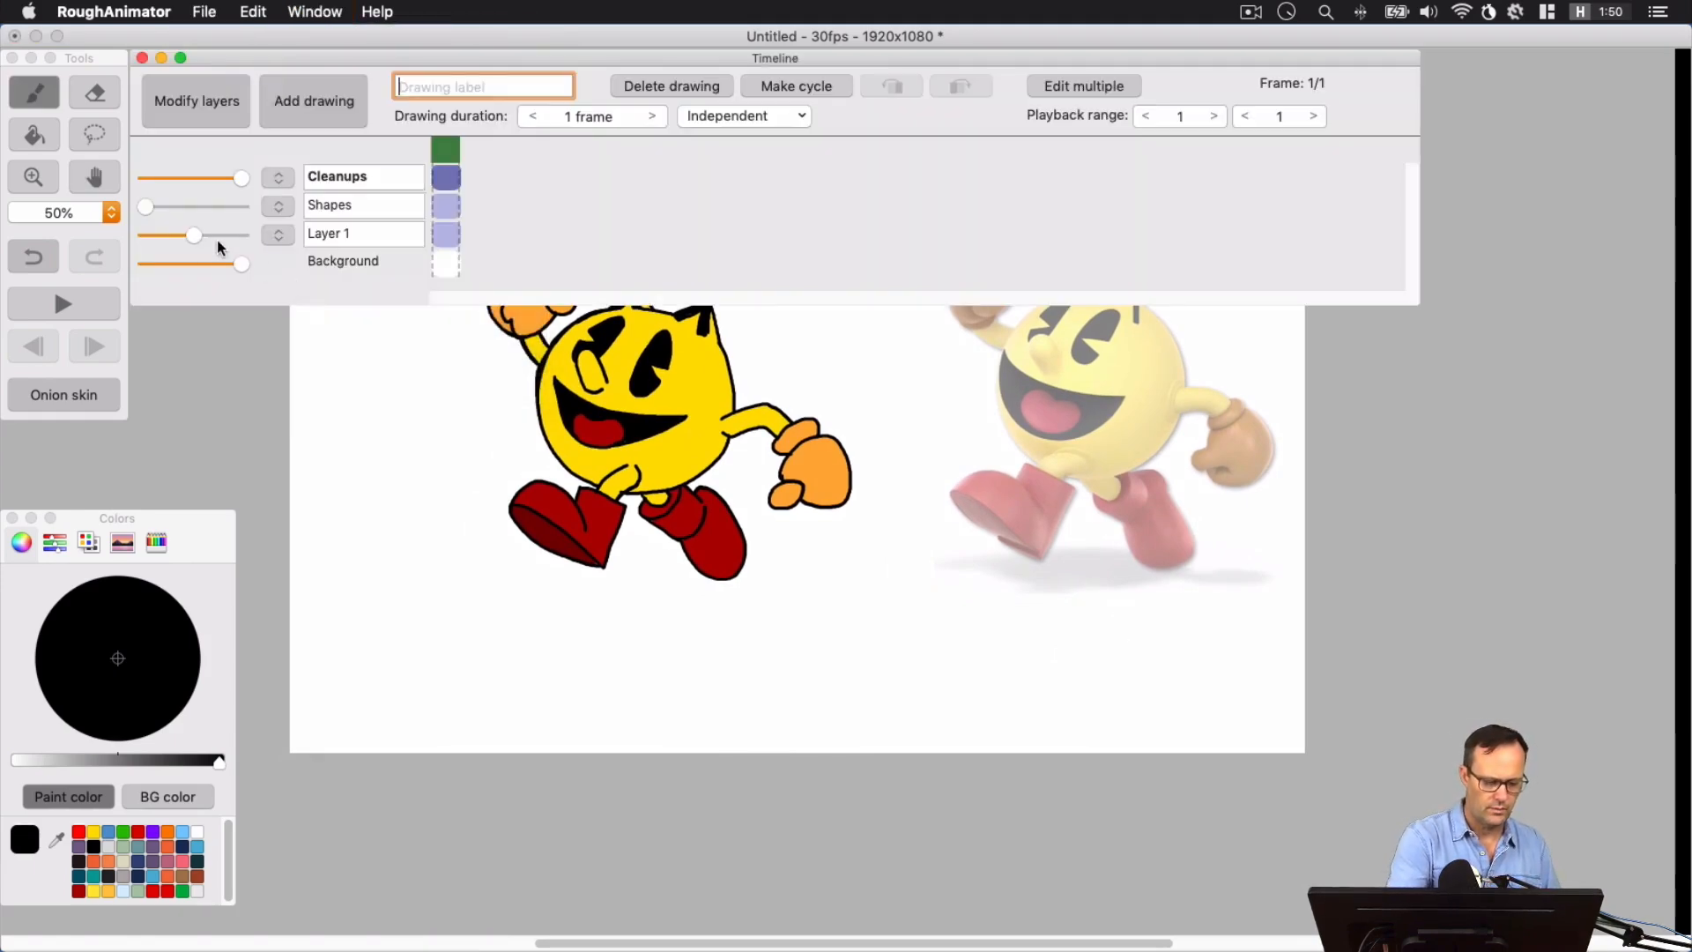
pyautogui.moveTo(194, 236); pyautogui.dragTo(288, 235)
pyautogui.click(143, 56)
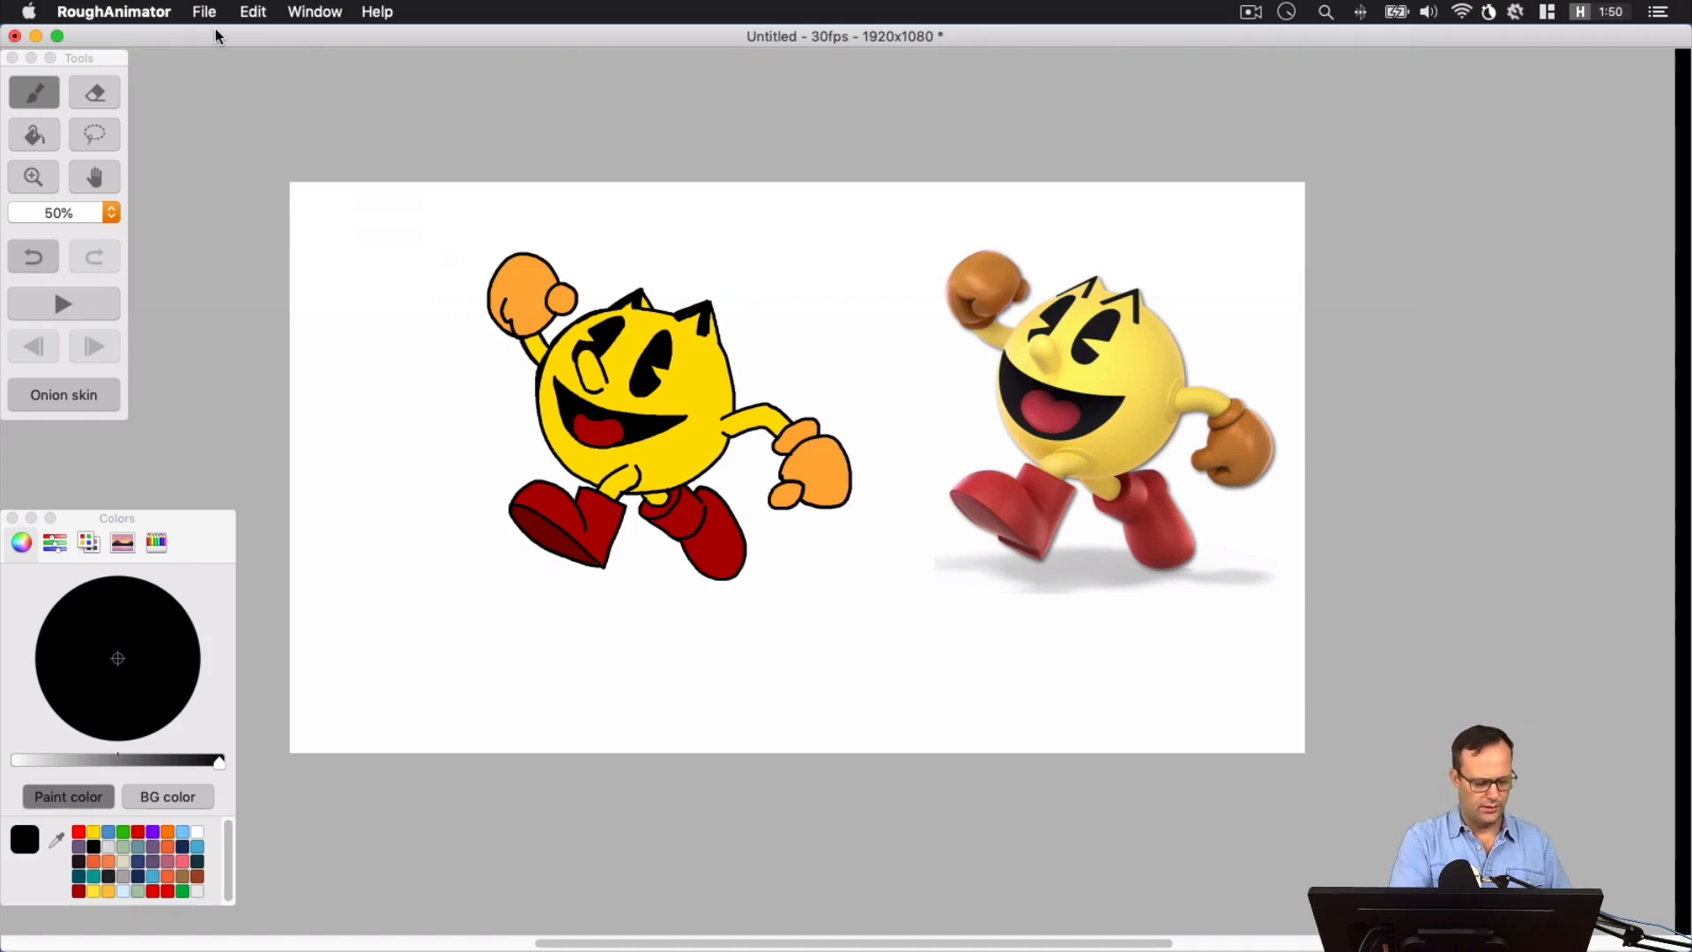
# Scribble flat horizontal black shadow lines on the ground beneath both boots
pyautogui.moveTo(772, 589)
pyautogui.mouseDown()
pyautogui.moveTo(668, 583)
pyautogui.moveTo(780, 591)
pyautogui.moveTo(736, 592)
pyautogui.mouseUp()
pyautogui.moveTo(507, 585)
pyautogui.mouseDown()
pyautogui.moveTo(573, 587)
pyautogui.moveTo(490, 586)
pyautogui.moveTo(595, 581)
pyautogui.mouseUp()
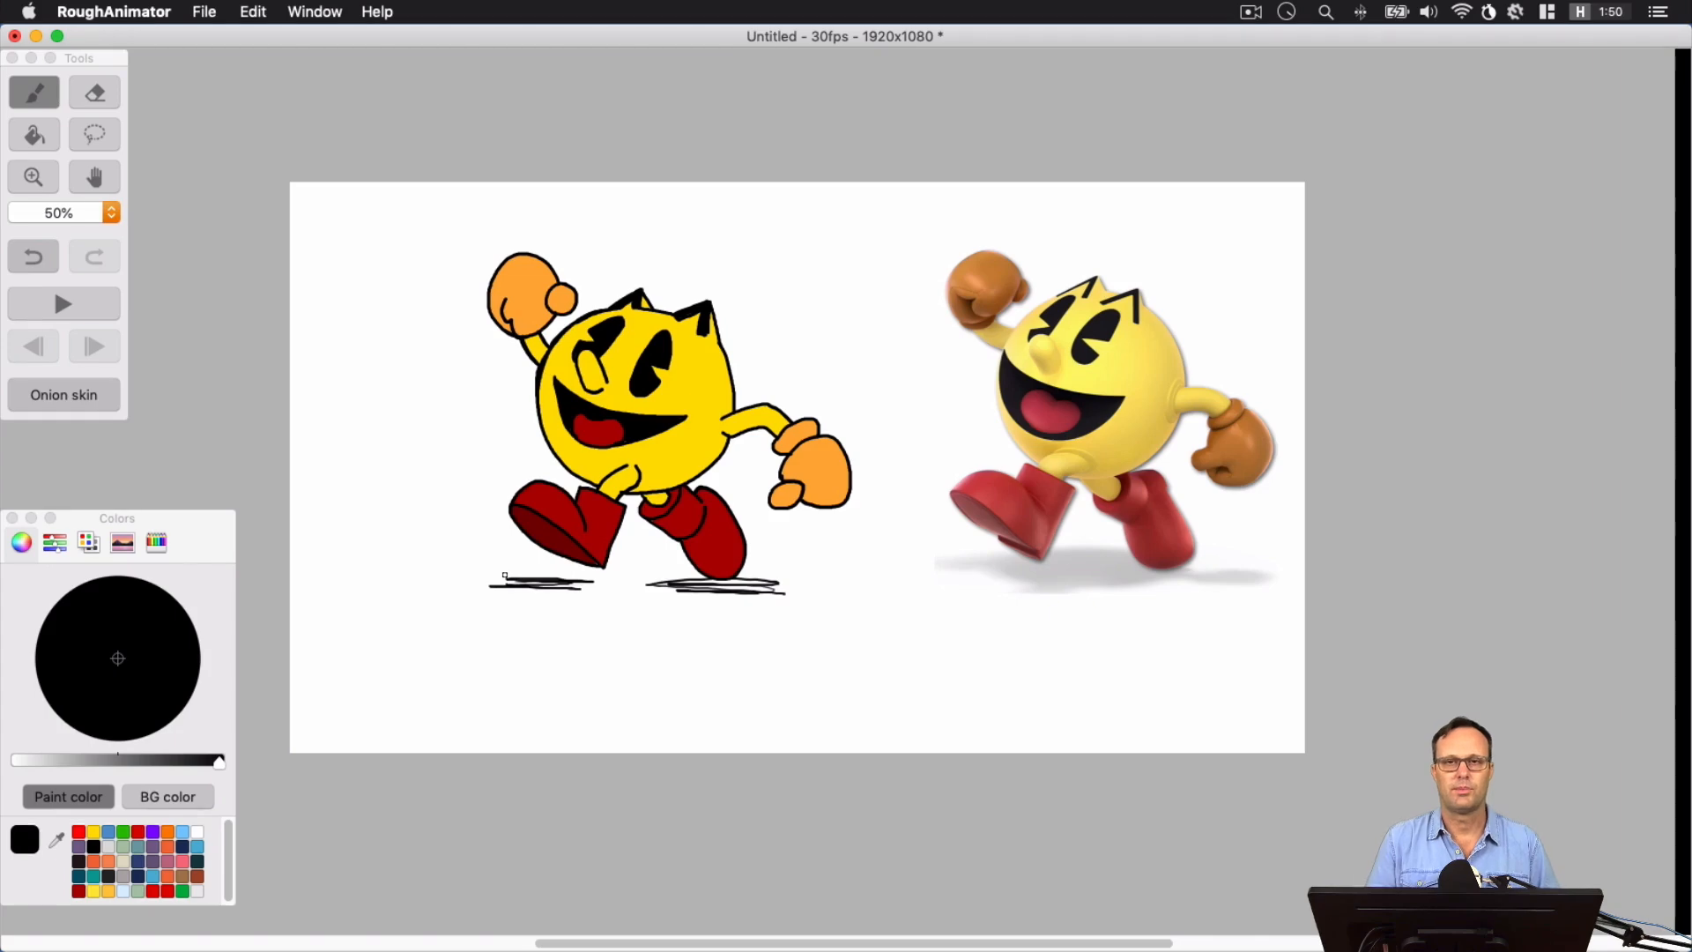
pyautogui.press('super+equal')
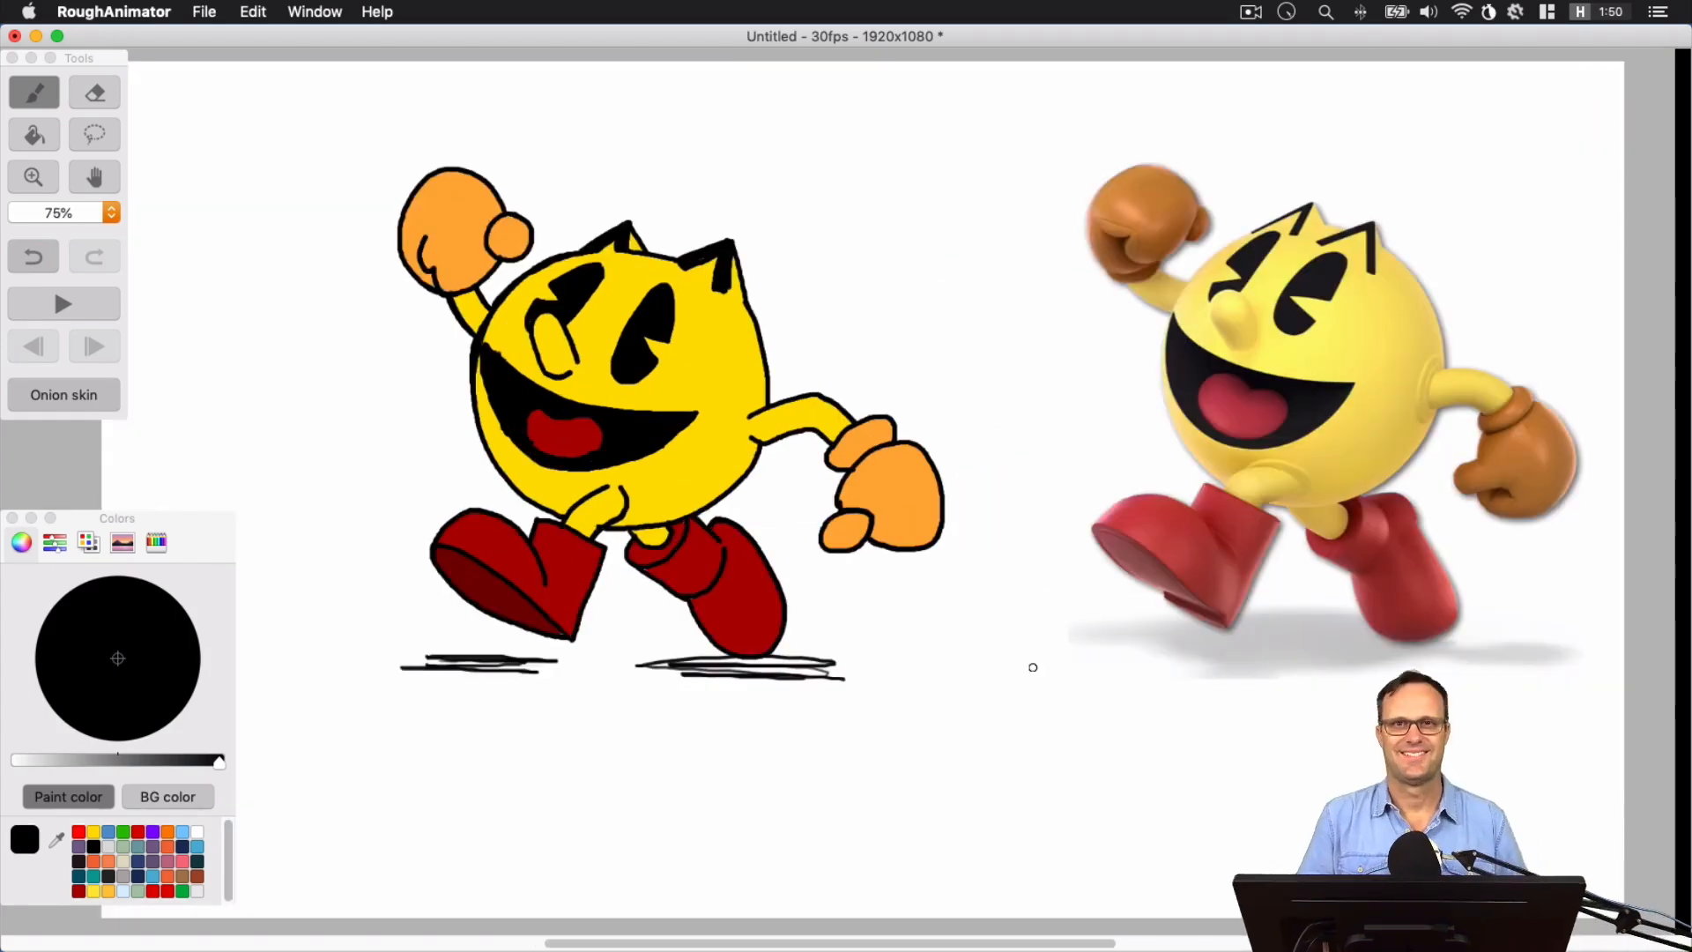